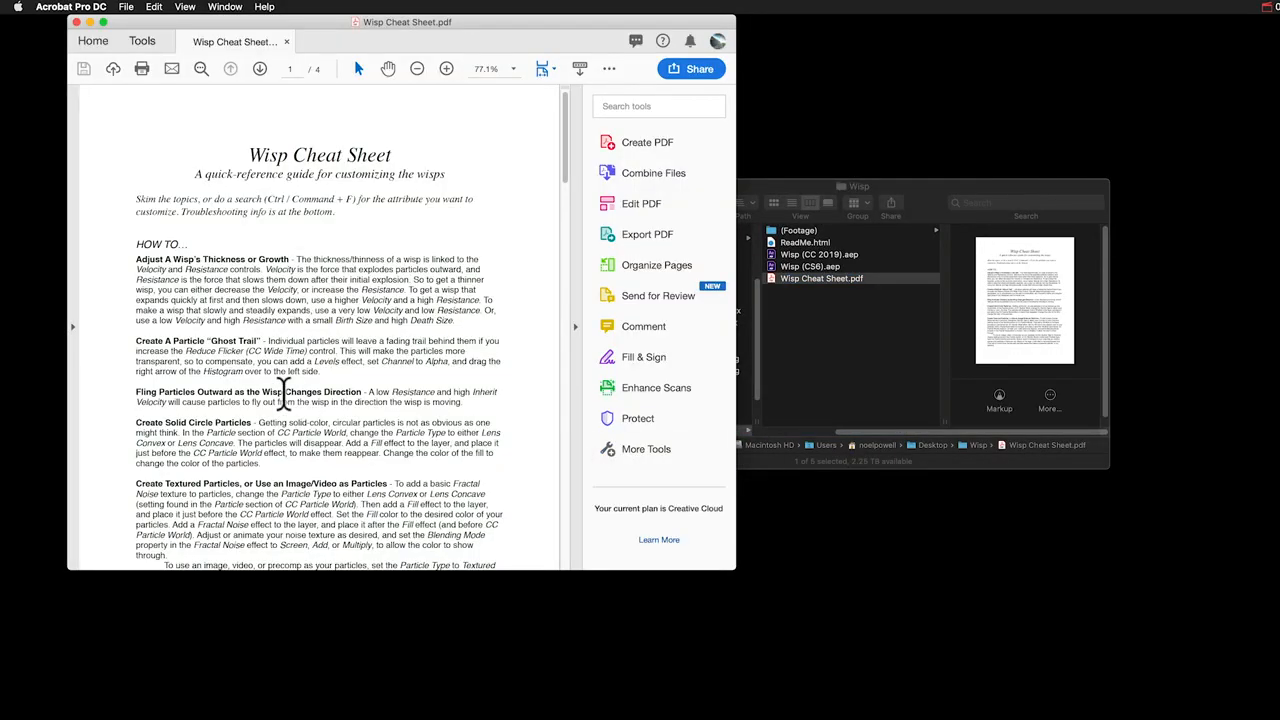
# Step: Look through the how-to and troubleshooting topics of the Wisp Cheat Sheet PDF, ending with the document closed
pyautogui.scroll(-15, 285, 393)
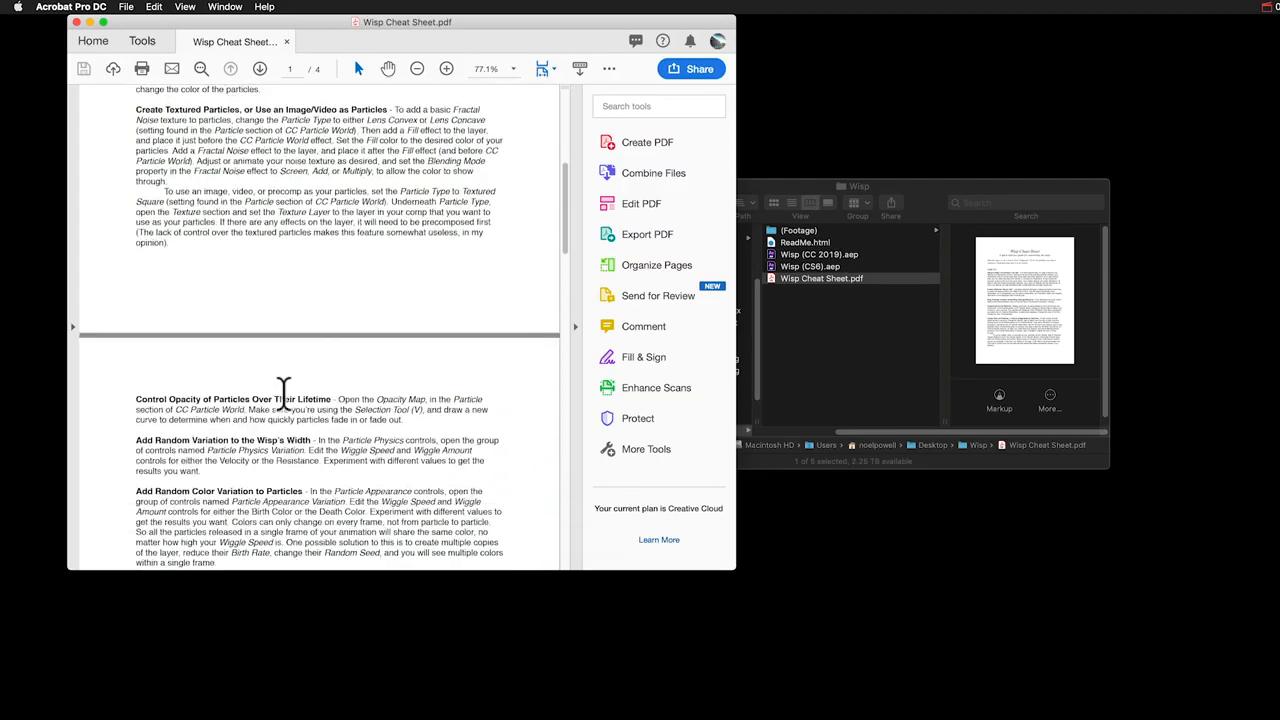
pyautogui.scroll(-15, 285, 393)
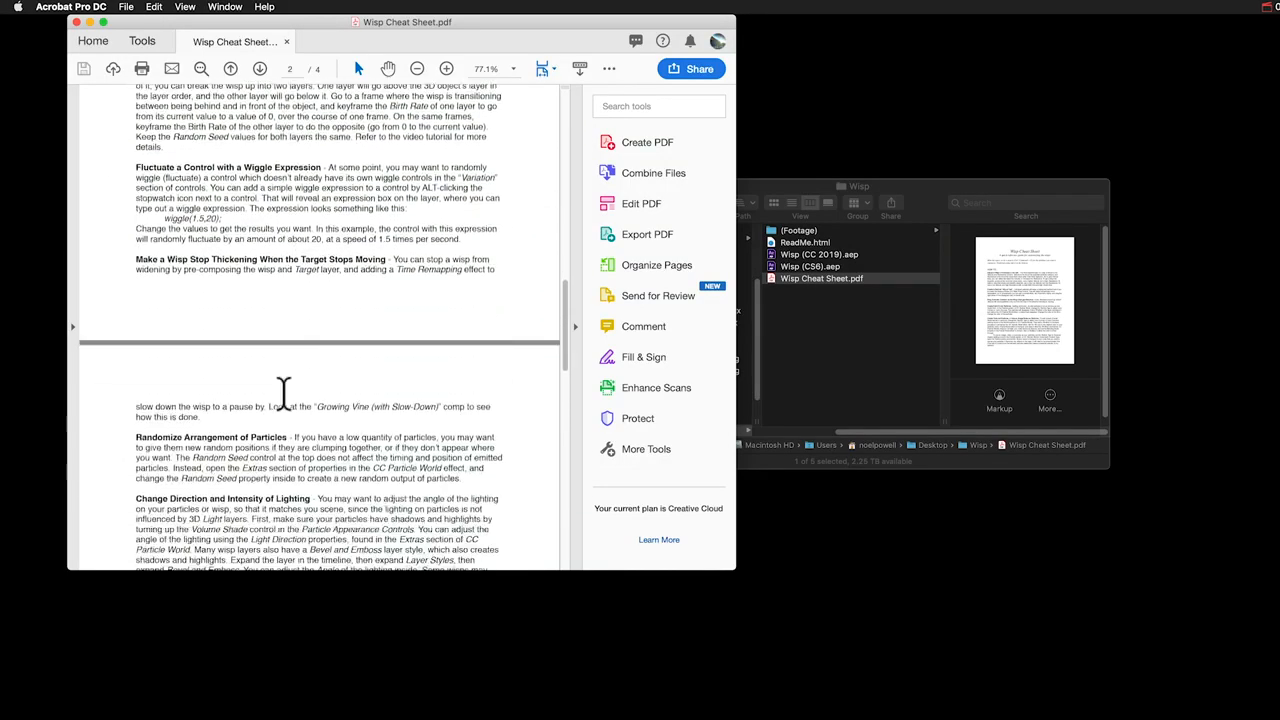
pyautogui.scroll(-5, 235, 370)
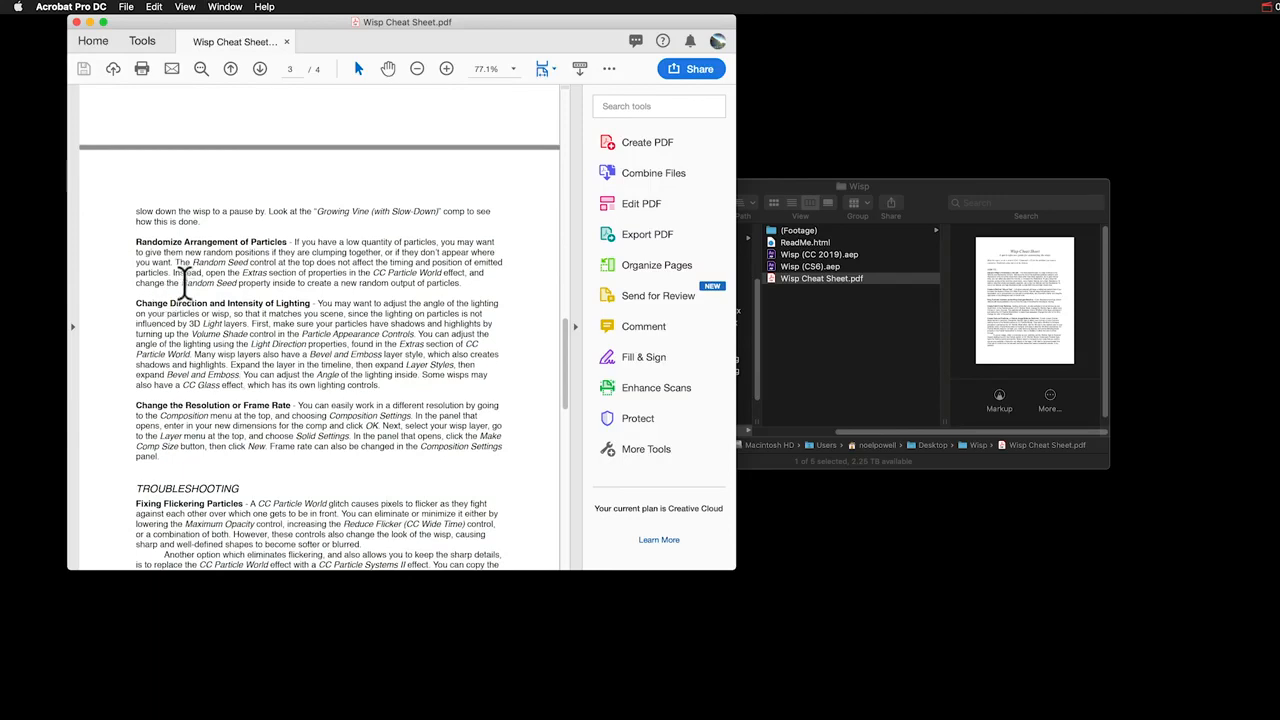
pyautogui.scroll(20, 183, 282)
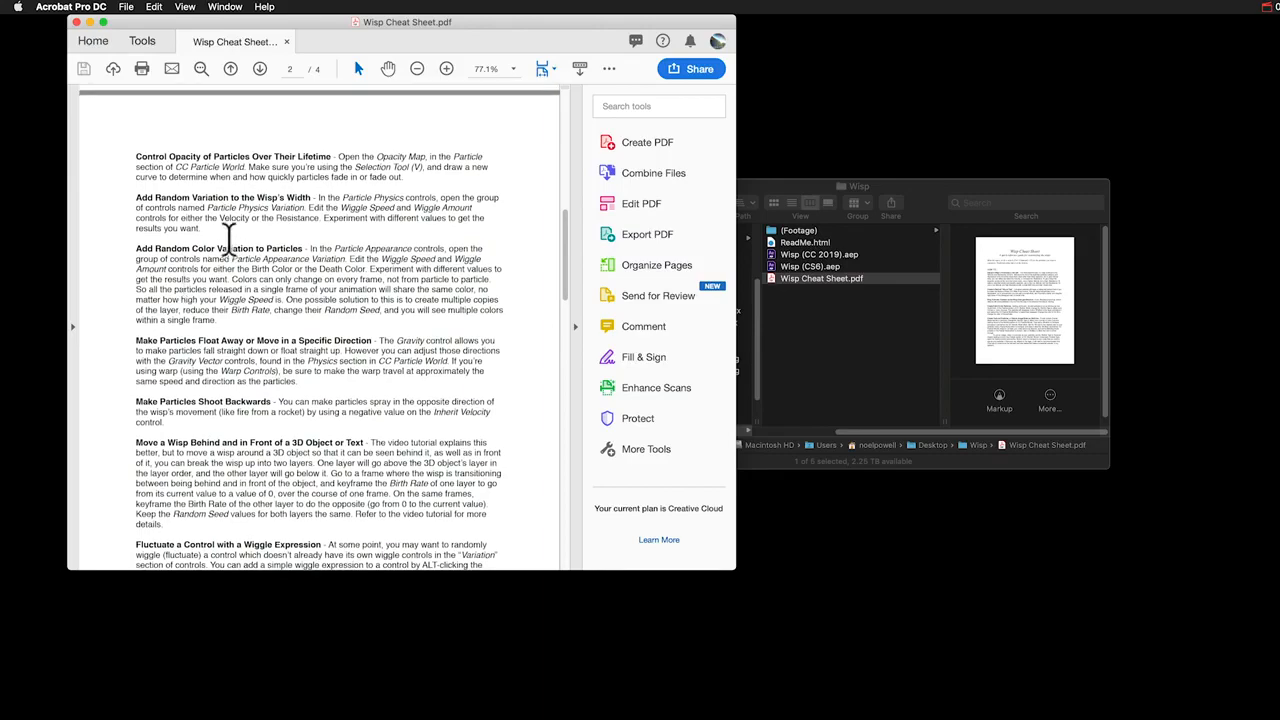
pyautogui.scroll(-3, 292, 280)
pyautogui.scroll(-10, 292, 280)
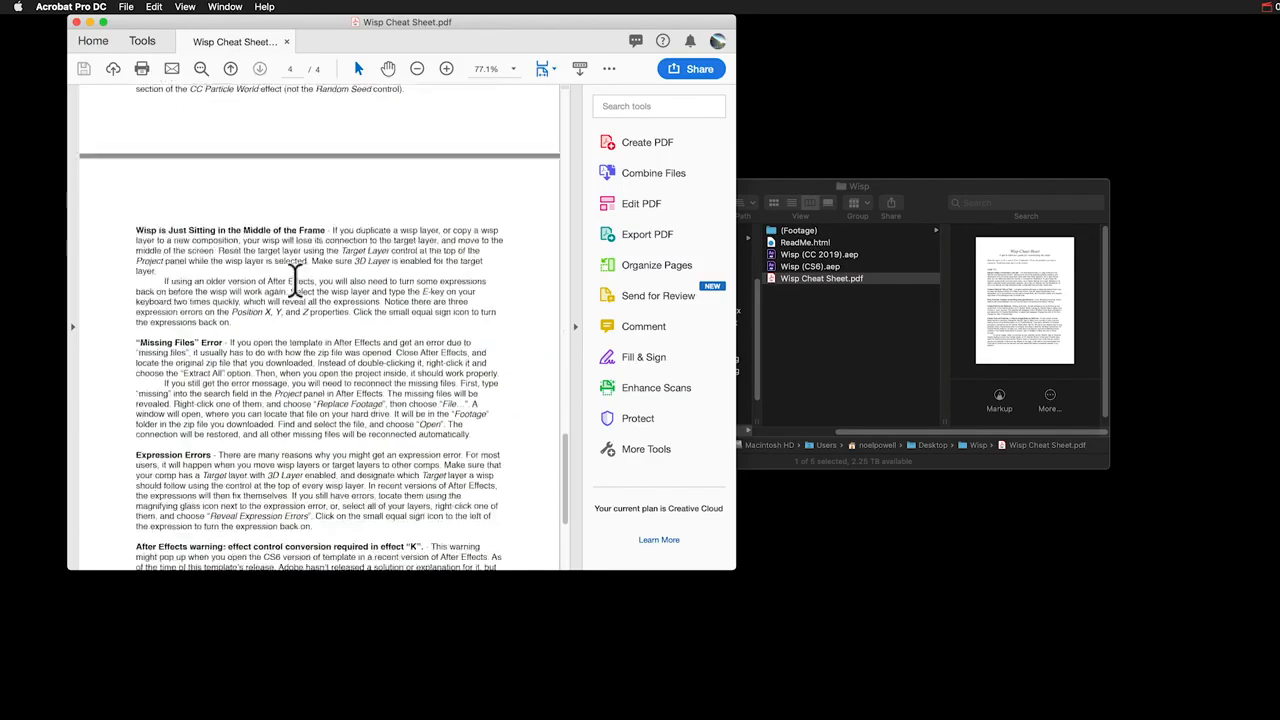
pyautogui.scroll(5, 266, 357)
pyautogui.scroll(1, 184, 266)
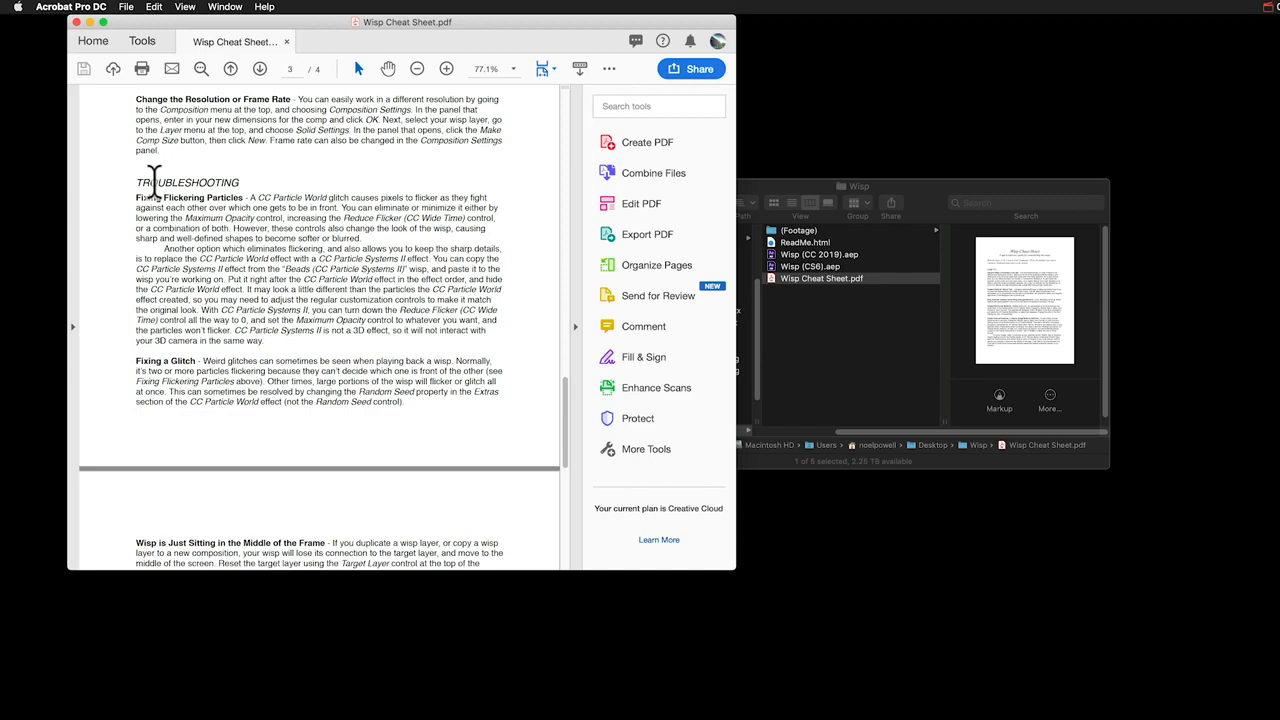
pyautogui.press('cmd+q')
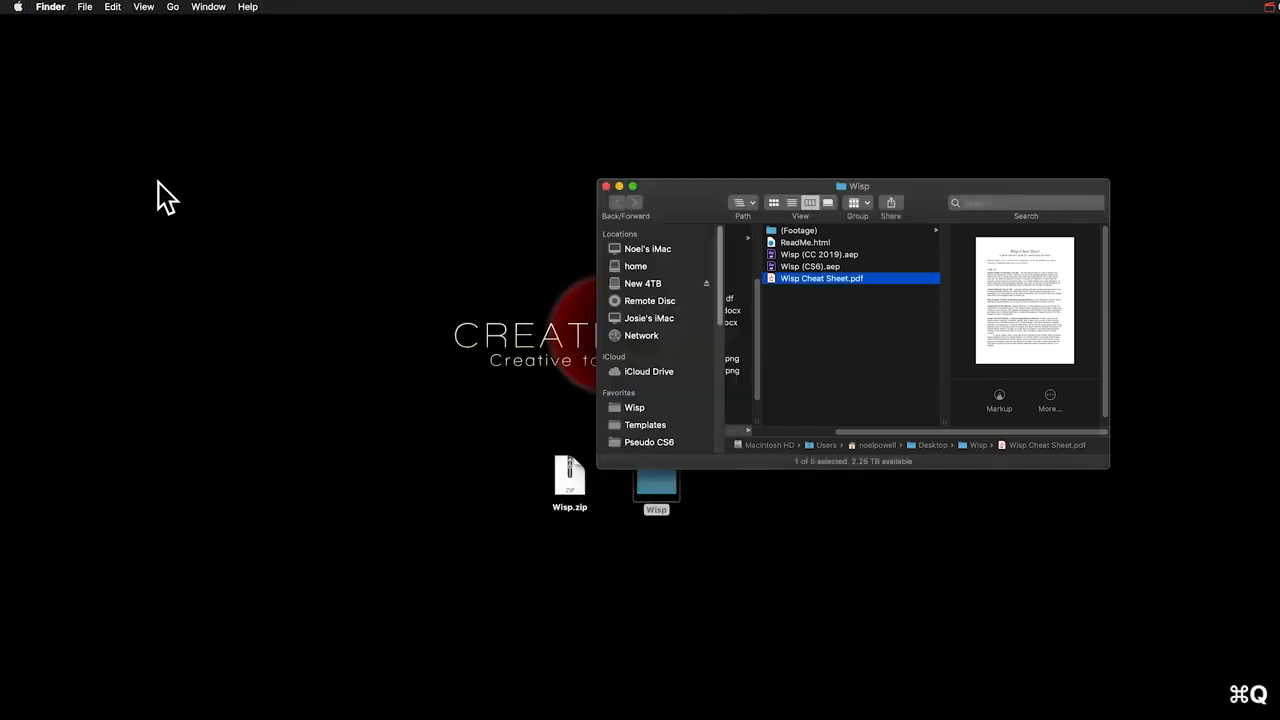
# Step: Open the After Effects project Wisp (CC 2019).aep from the Wisp folder
pyautogui.press('Left')
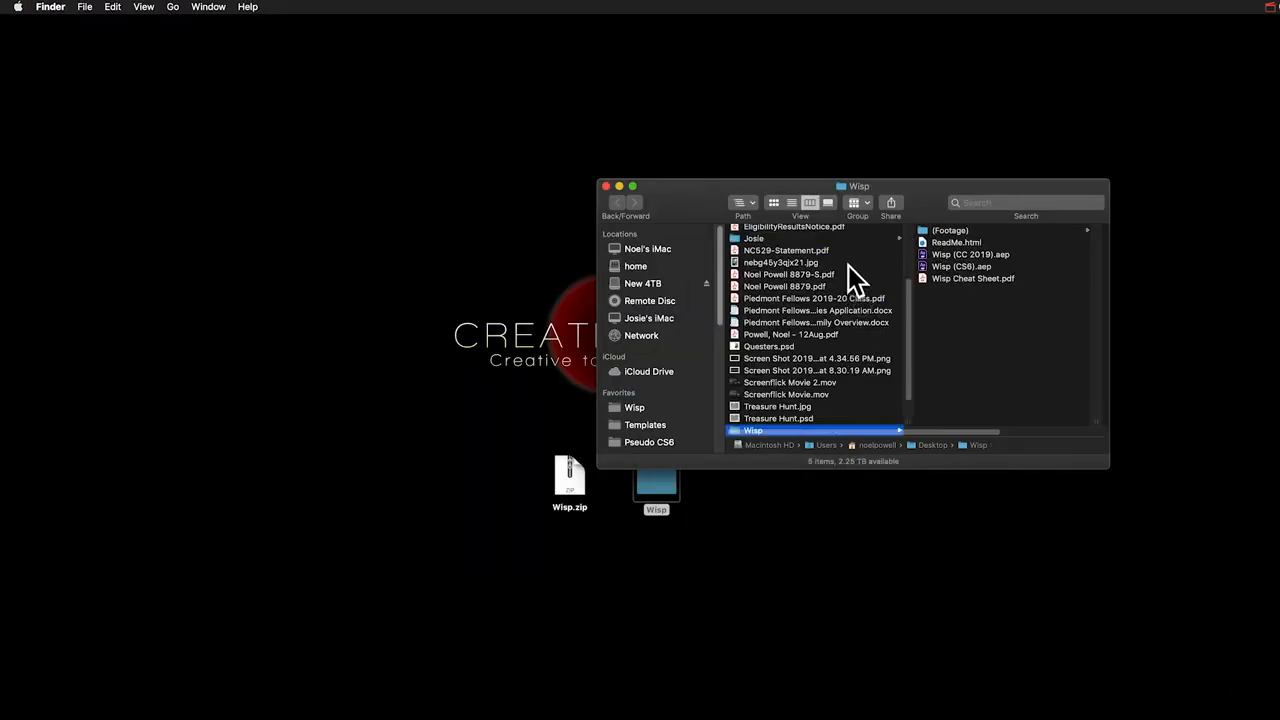
pyautogui.click(1017, 254)
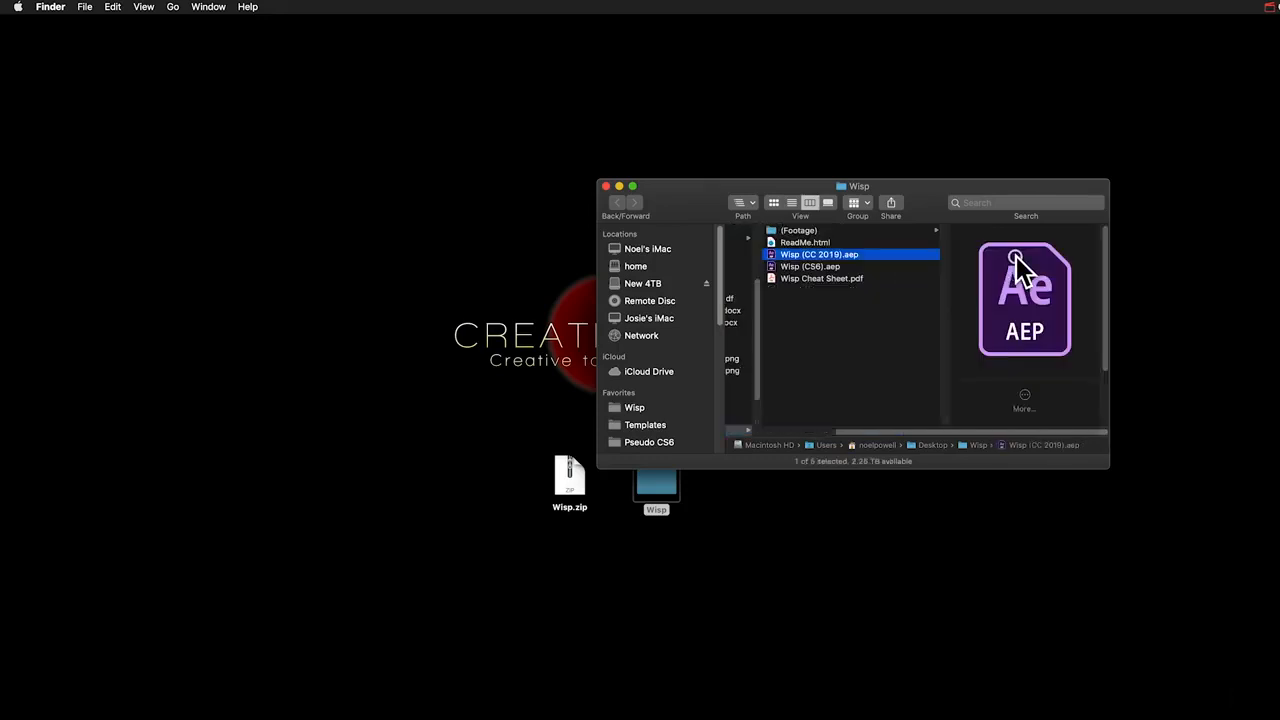
pyautogui.click(816, 267)
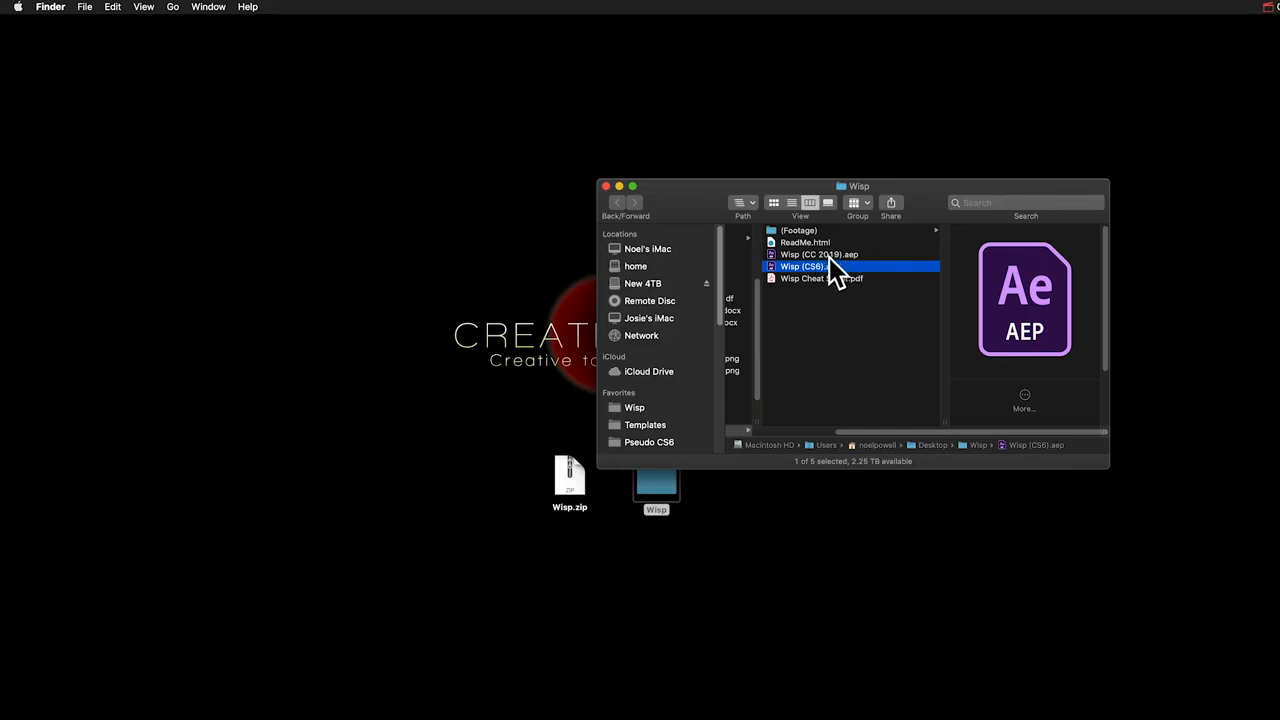
pyautogui.click(830, 256)
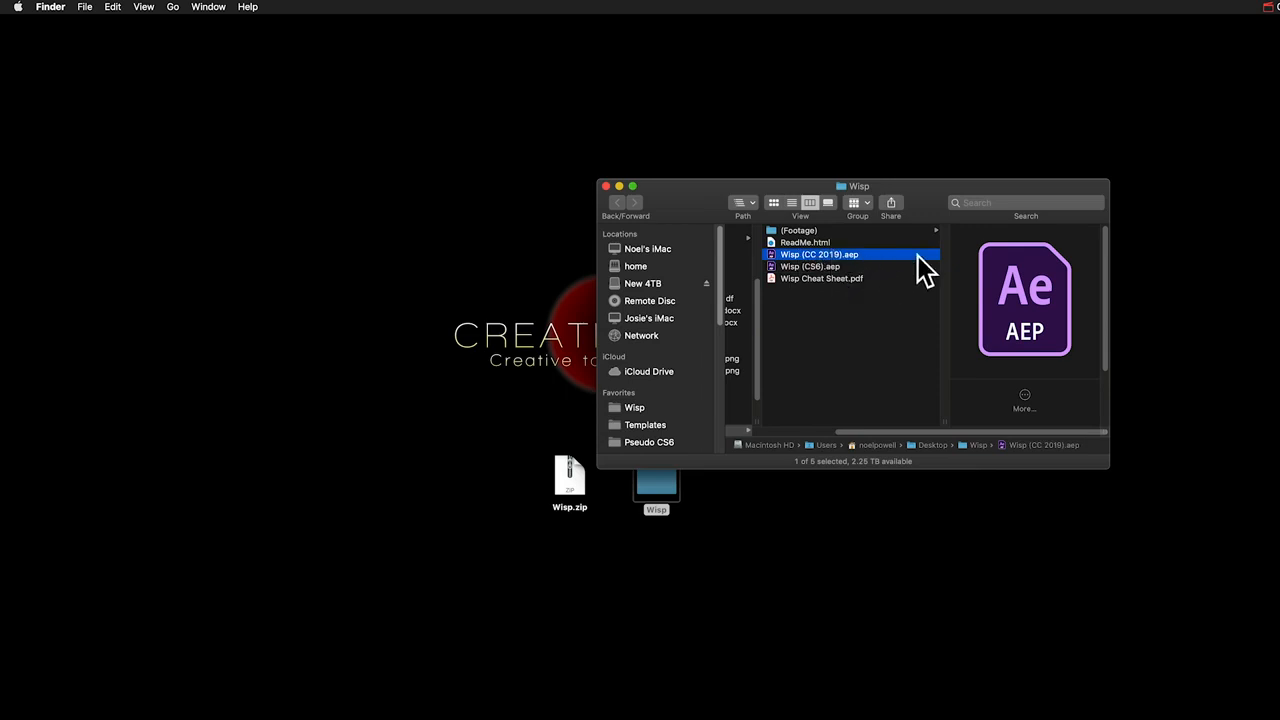
pyautogui.doubleClick(830, 254)
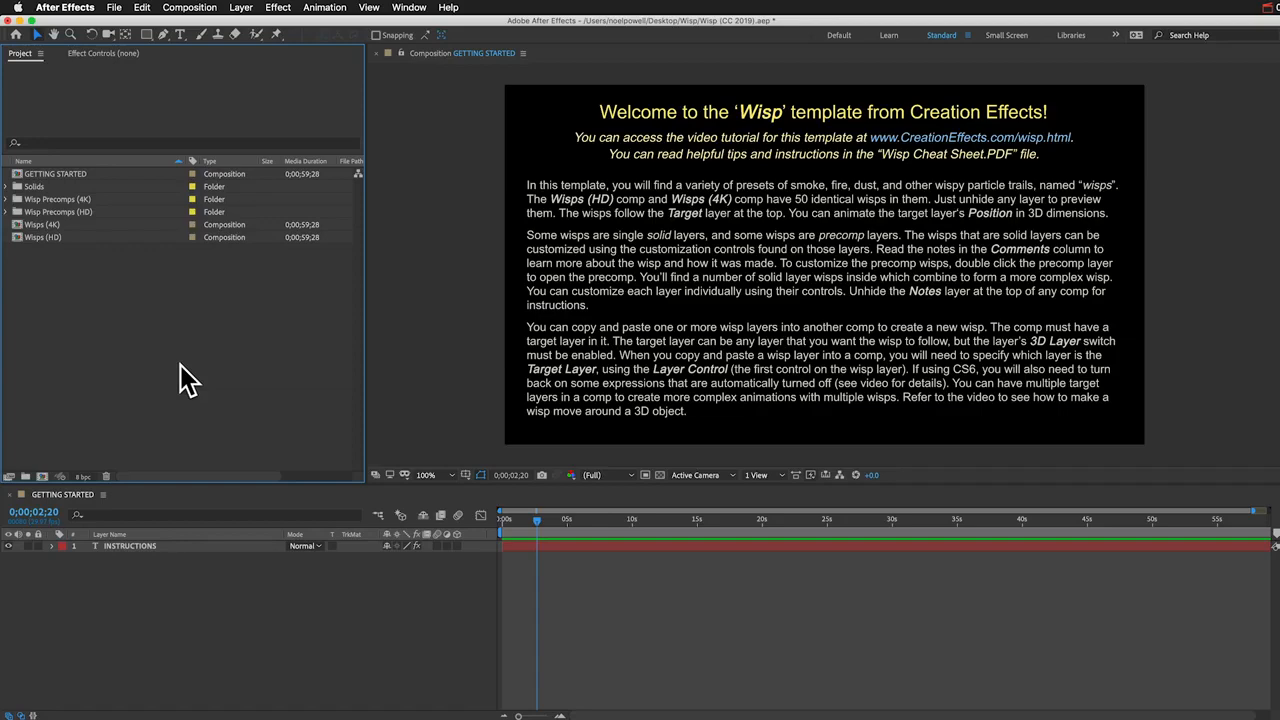
pyautogui.click(114, 7)
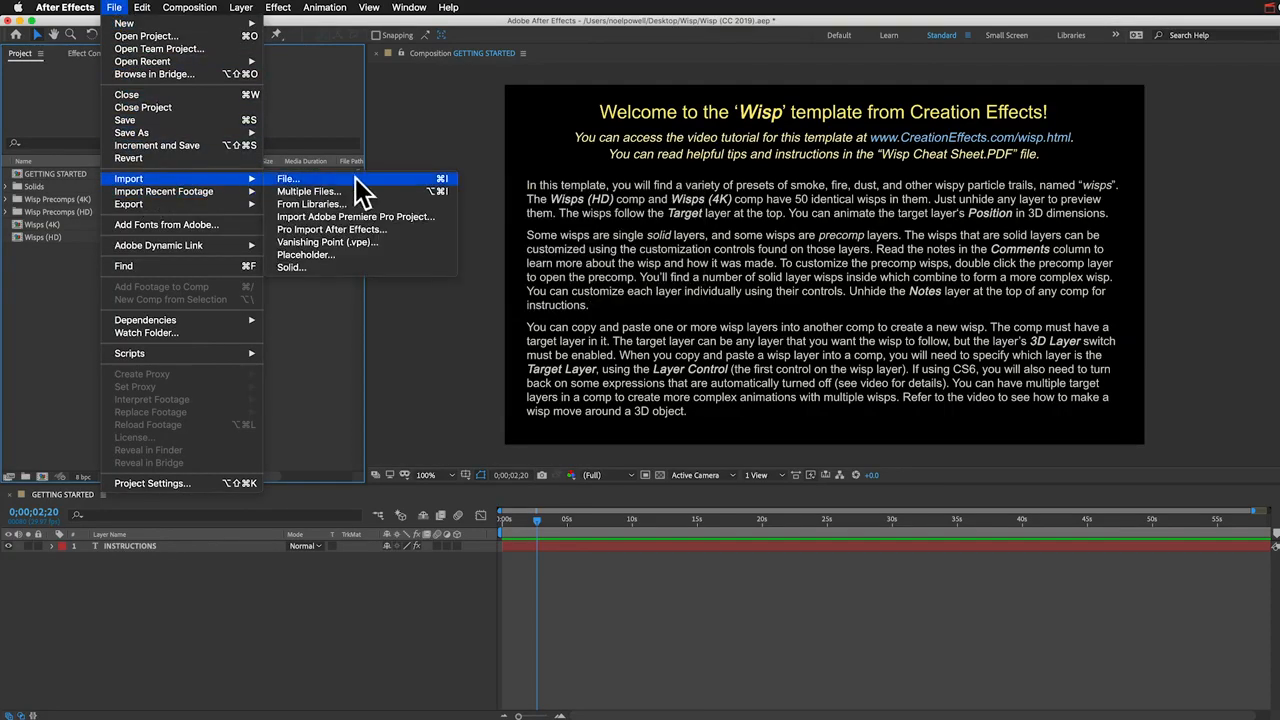
pyautogui.click(364, 177)
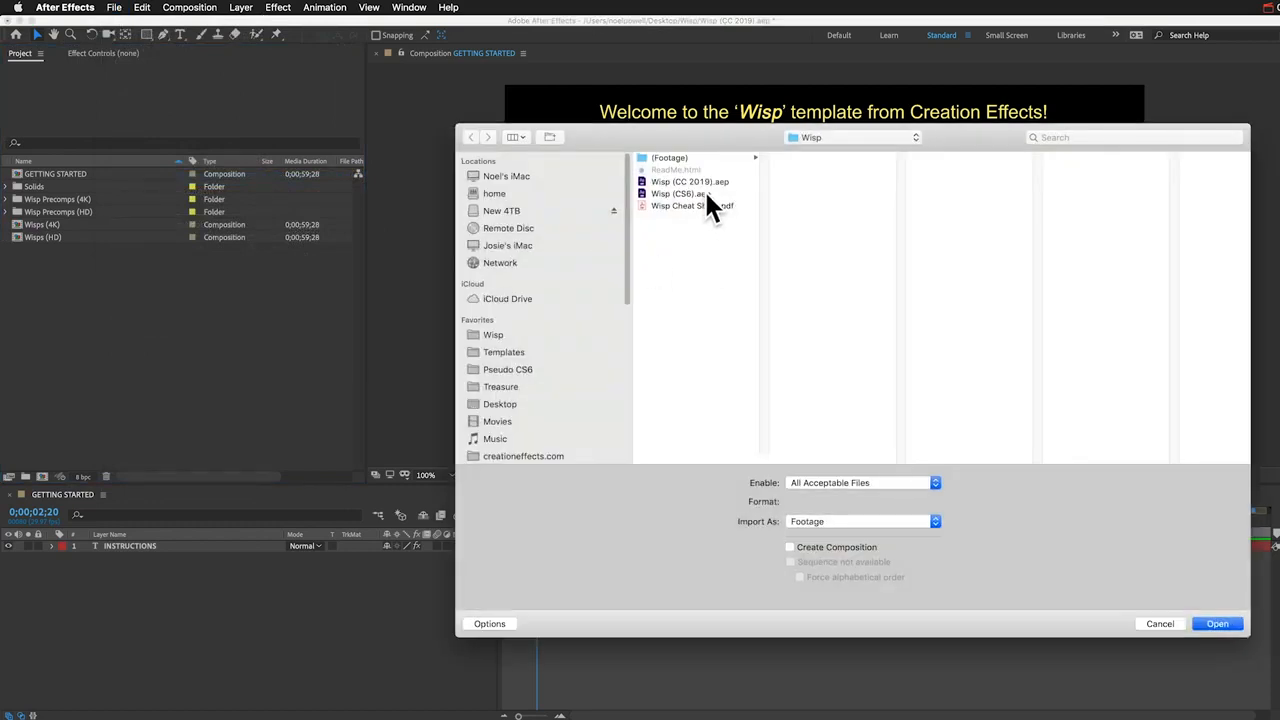
pyautogui.click(705, 182)
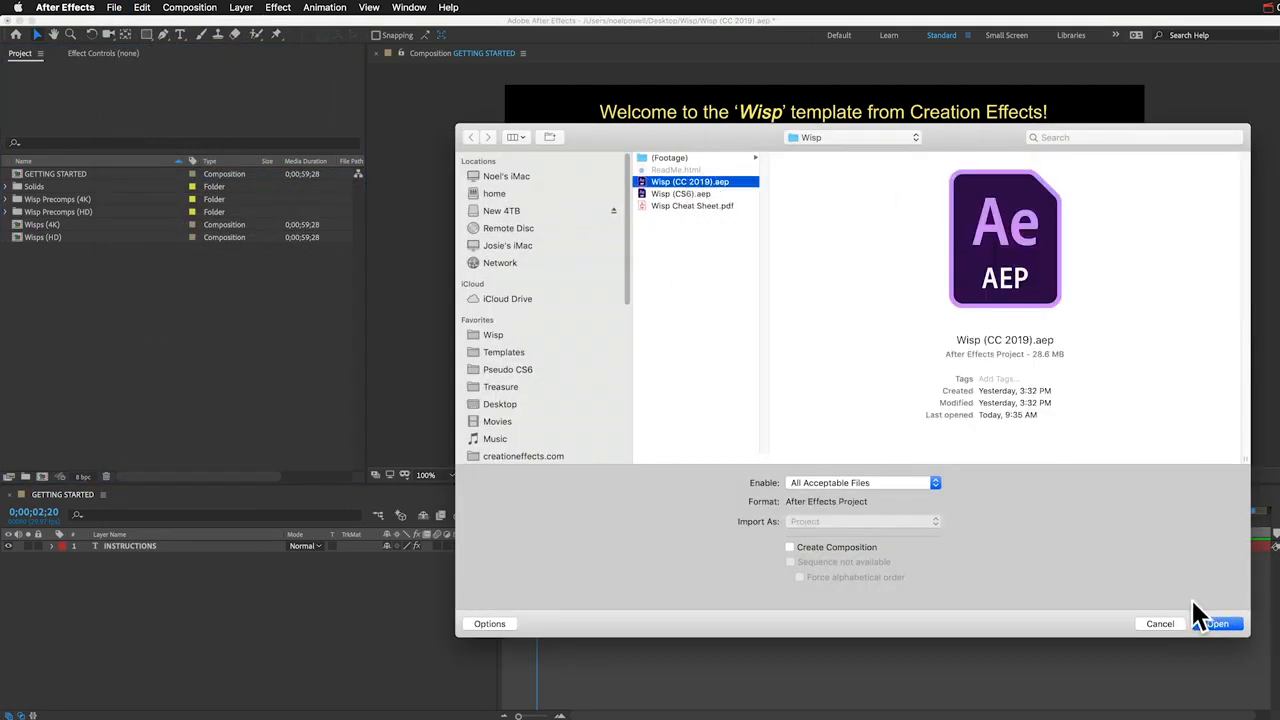
pyautogui.click(1152, 623)
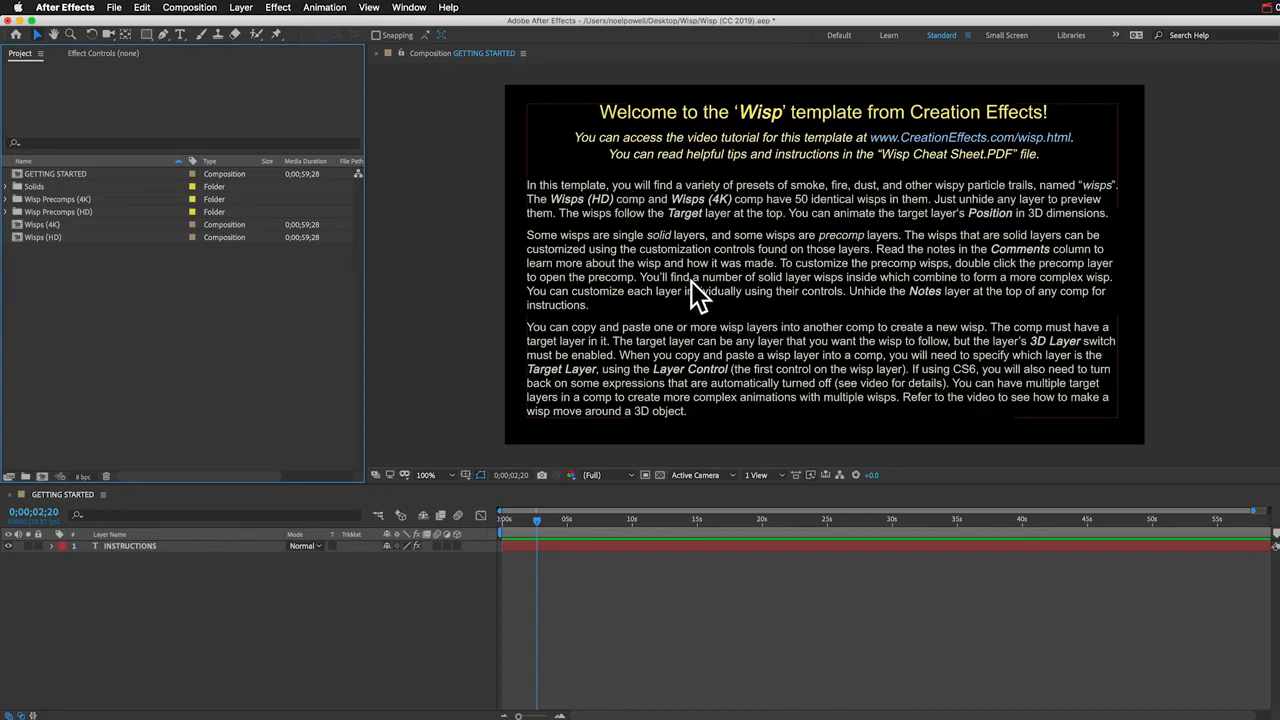
# Step: Open the Wisps (HD) composition and look over its preview resolution options and the full list of wisp layers
pyautogui.doubleClick(39, 237)
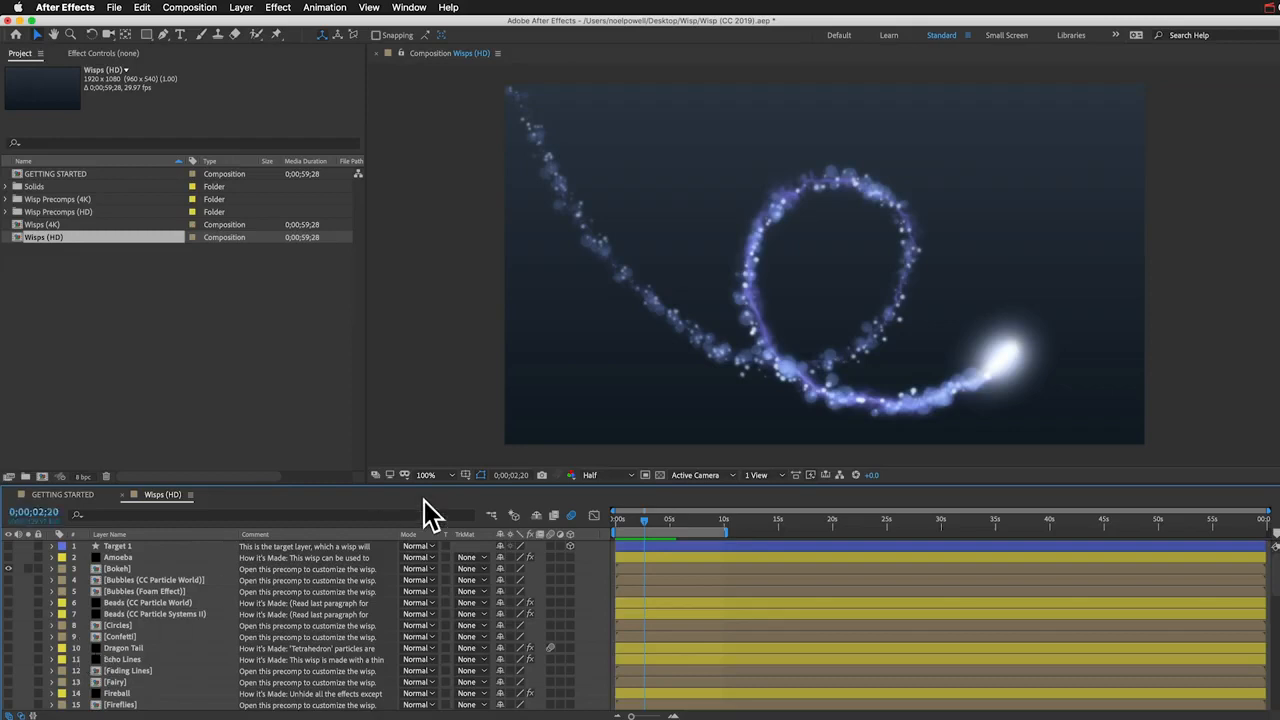
pyautogui.click(606, 475)
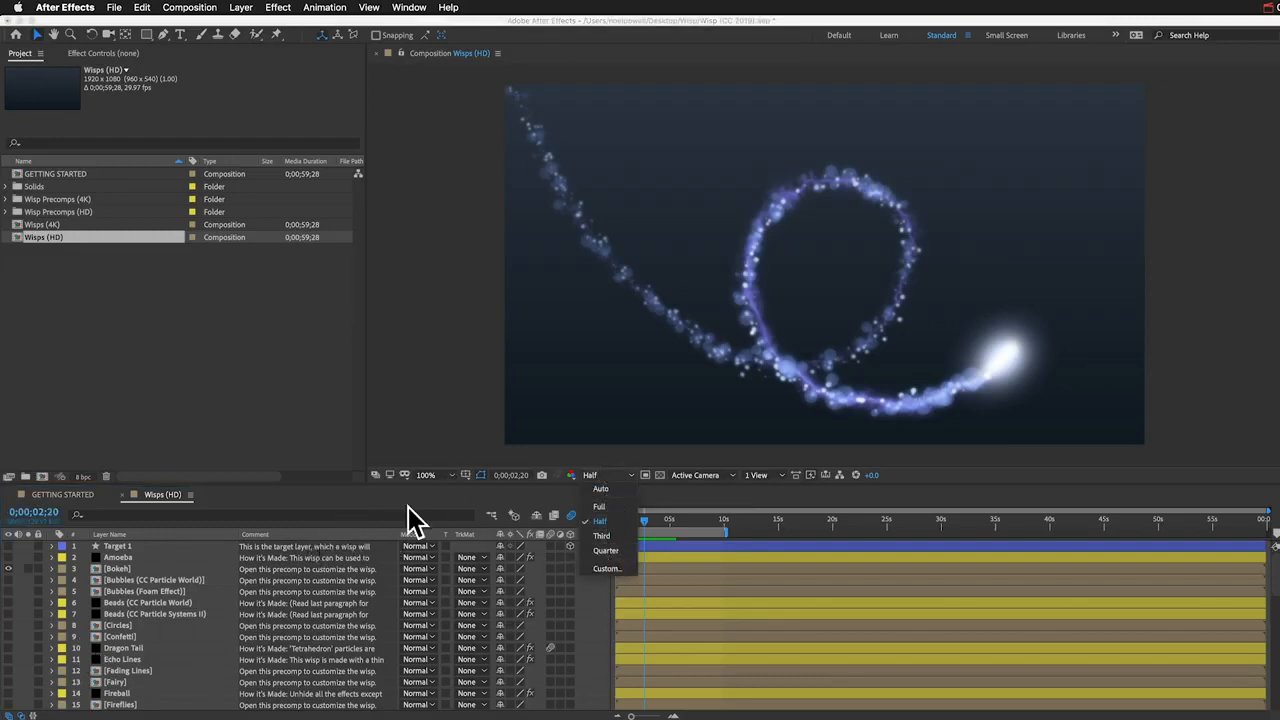
pyautogui.click(605, 474)
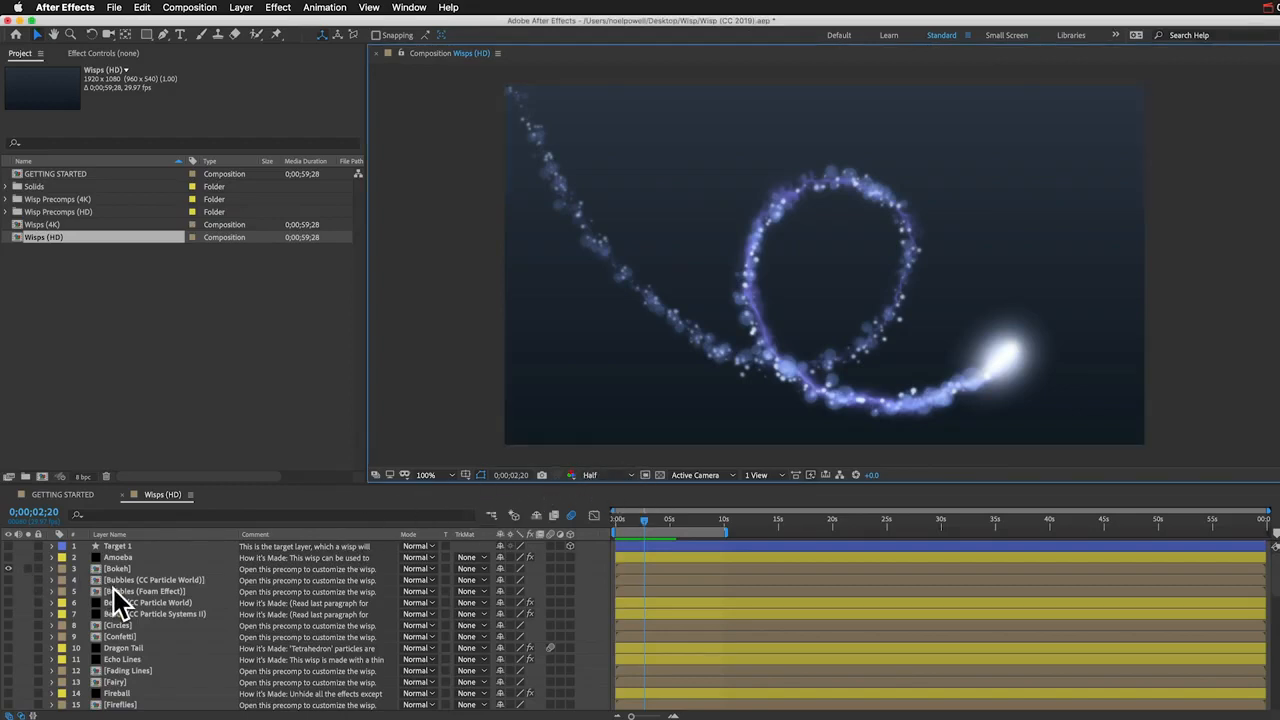
pyautogui.scroll(-12, 119, 601)
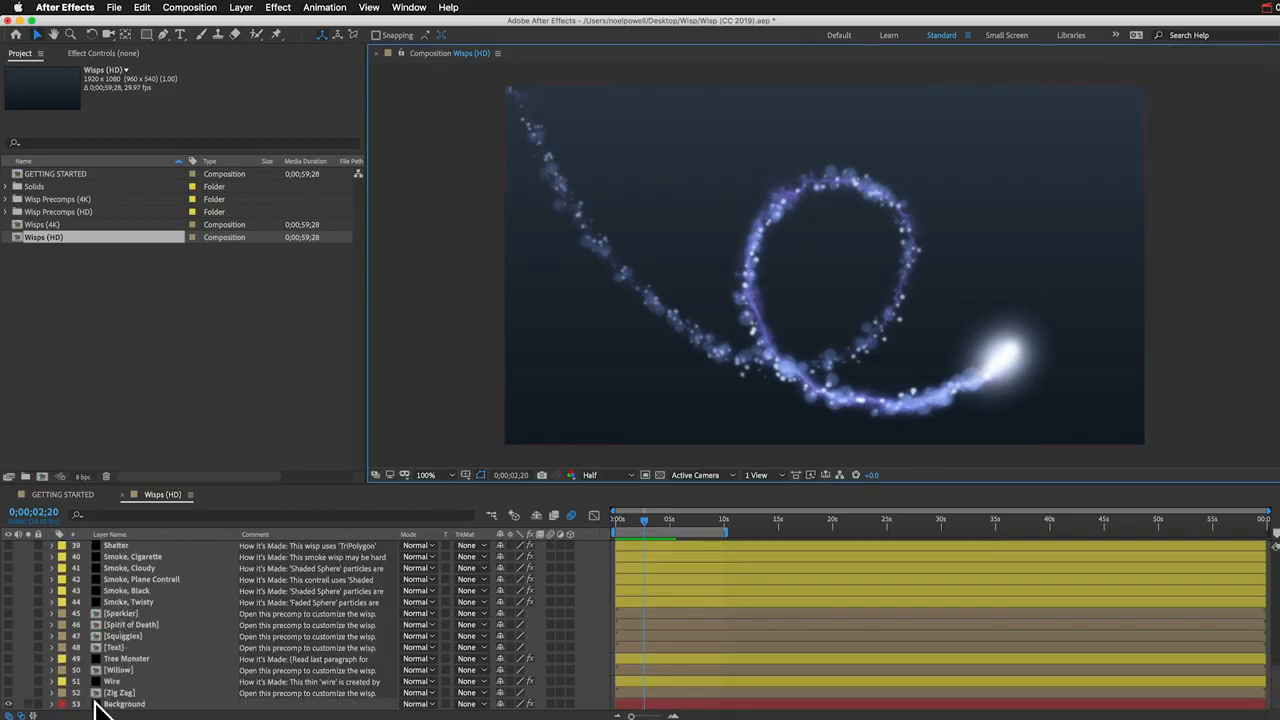
pyautogui.scroll(12, 150, 662)
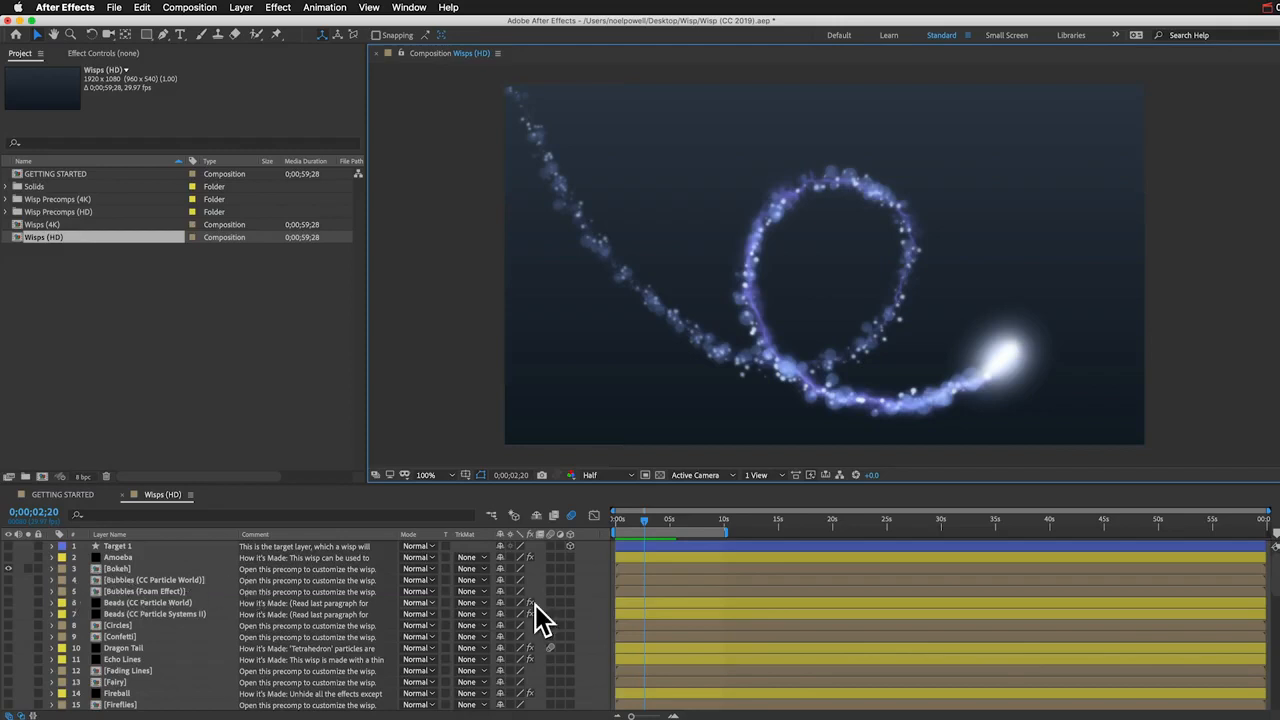
# Step: Play a short preview of the Bokeh wisp's animation and stop it
pyautogui.press('space')
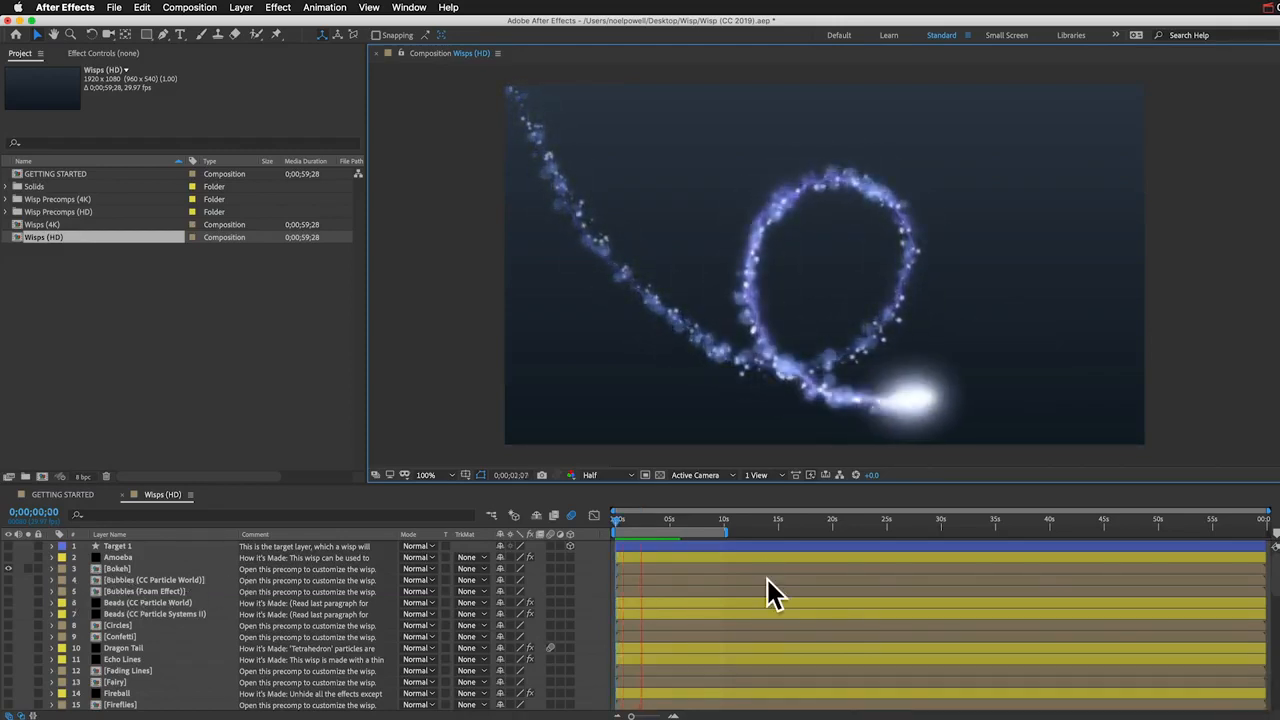
pyautogui.press('space')
pyautogui.press('space')
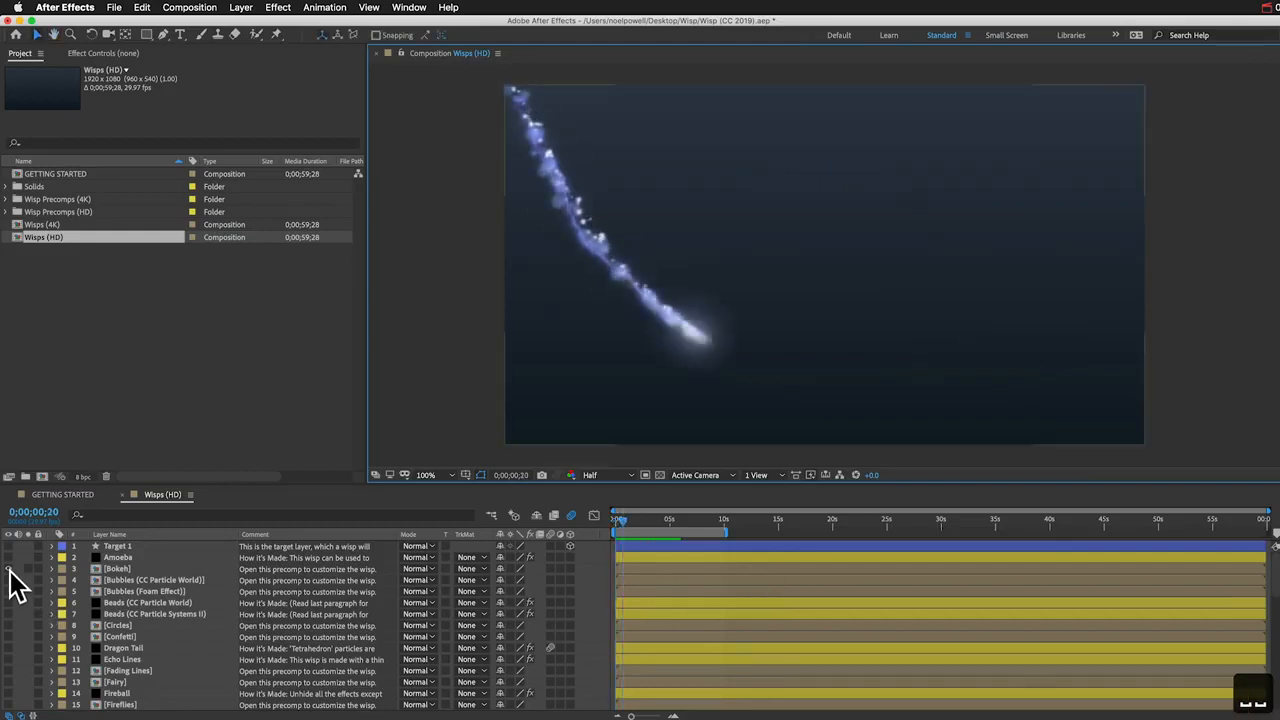
# Step: Hide the Bokeh wisp, make the Liquid (CC Mr. Mercury) layer visible instead, and preview its animation
pyautogui.click(9, 570)
pyautogui.scroll(-7, 35, 645)
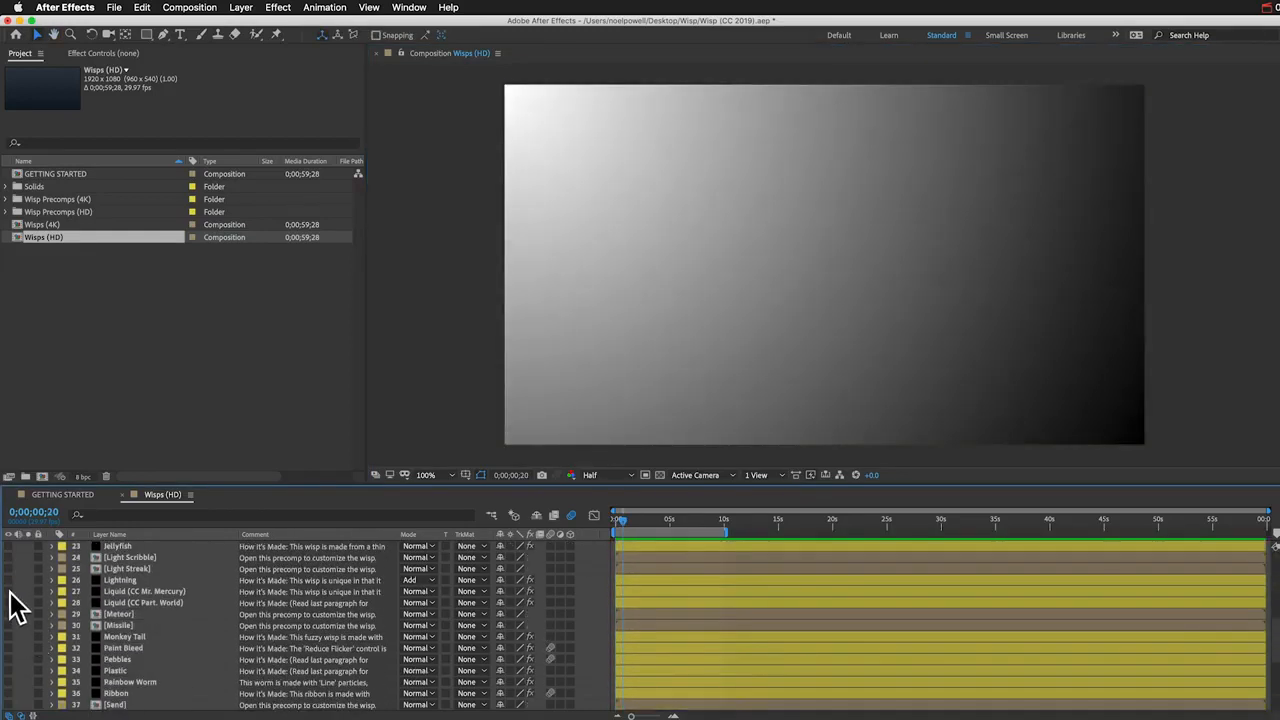
pyautogui.click(9, 591)
pyautogui.press('space')
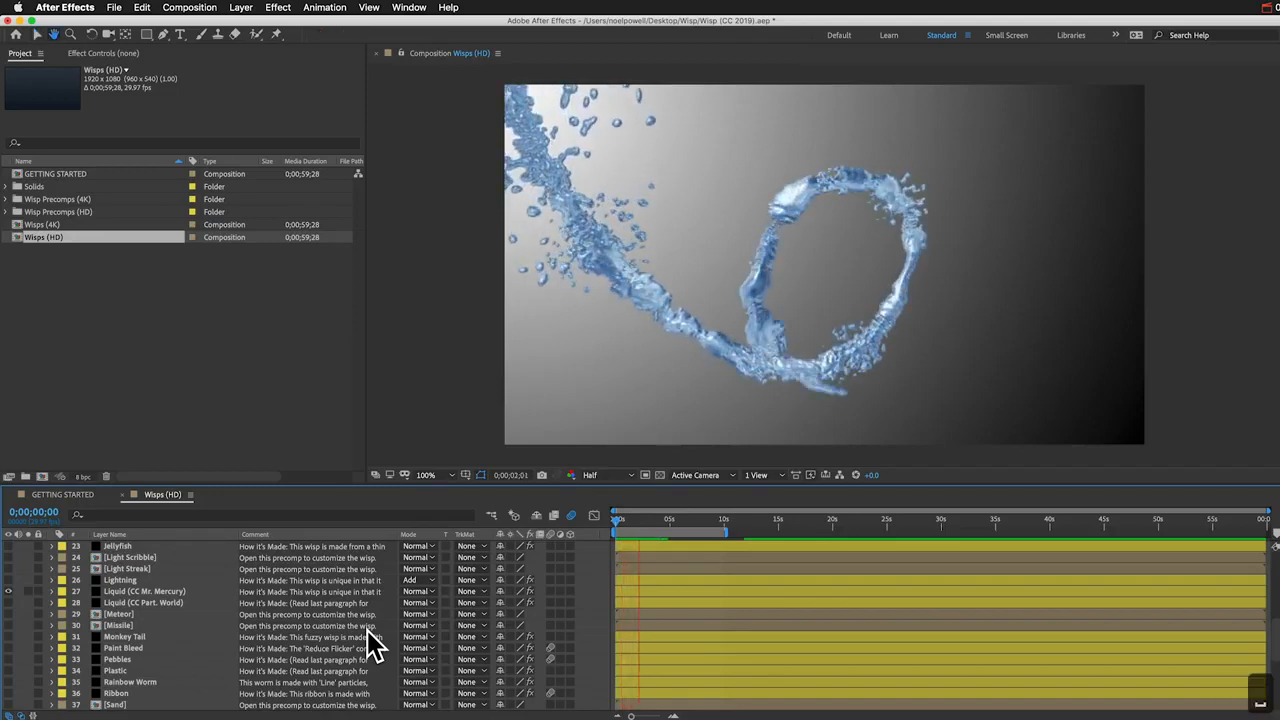
pyautogui.press('space')
pyautogui.press('space')
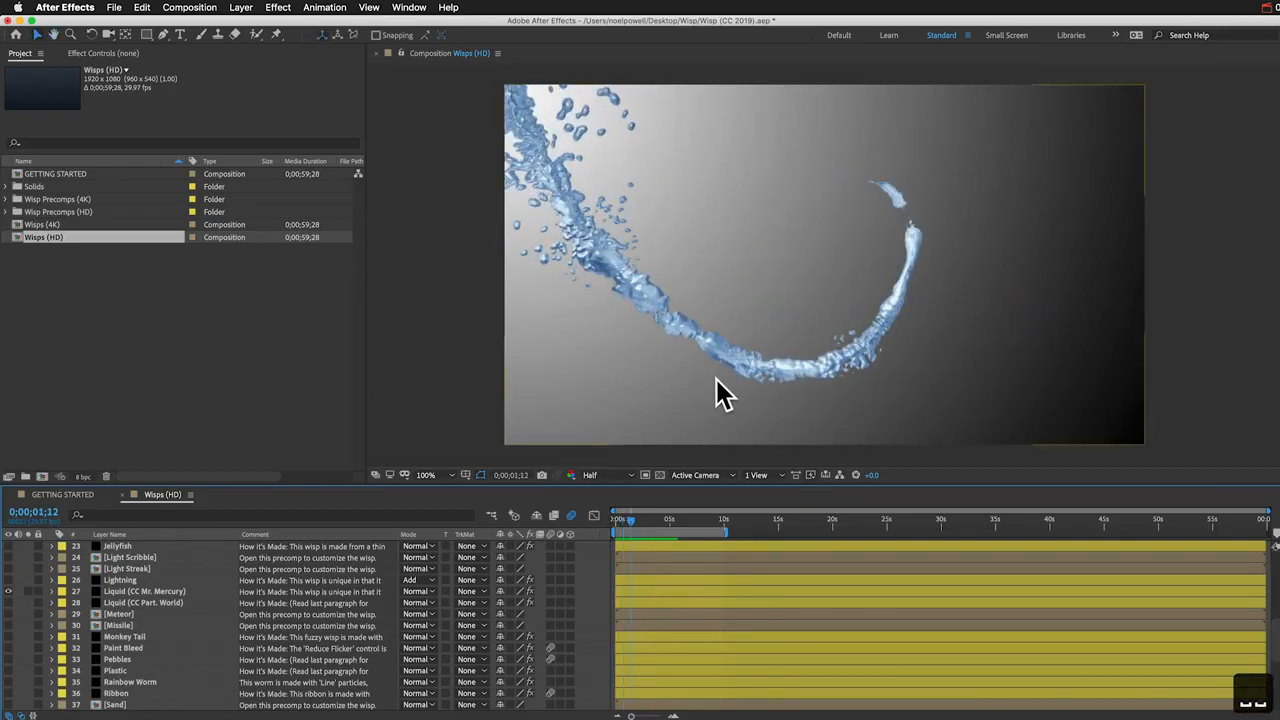
# Step: Make the Target 1 layer visible and solo it, leaving the layer deselected
pyautogui.scroll(5, 57, 608)
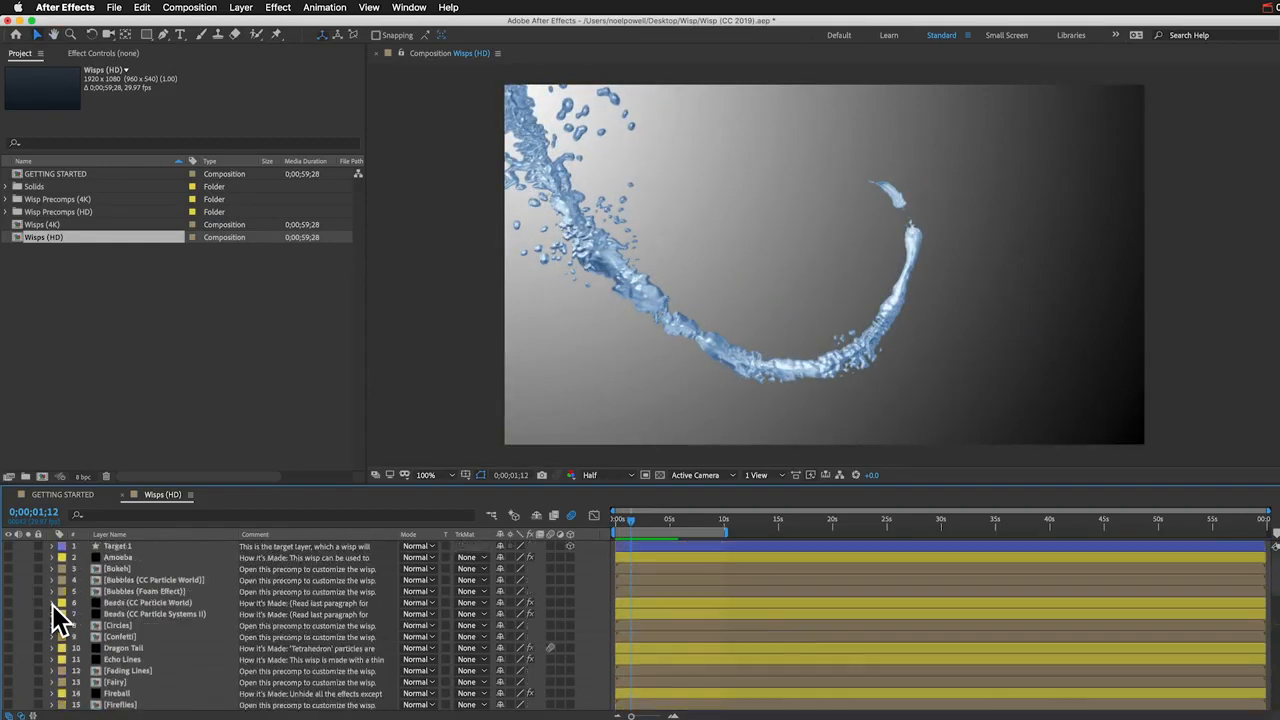
pyautogui.click(112, 547)
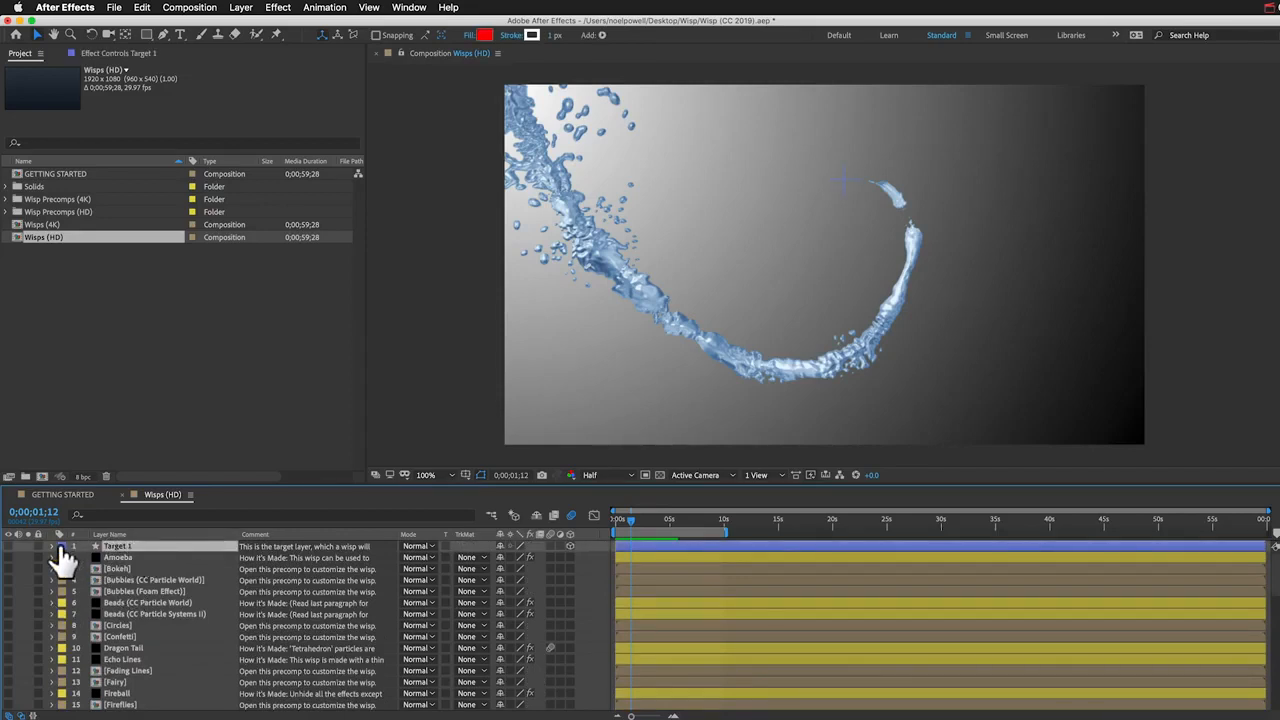
pyautogui.click(8, 546)
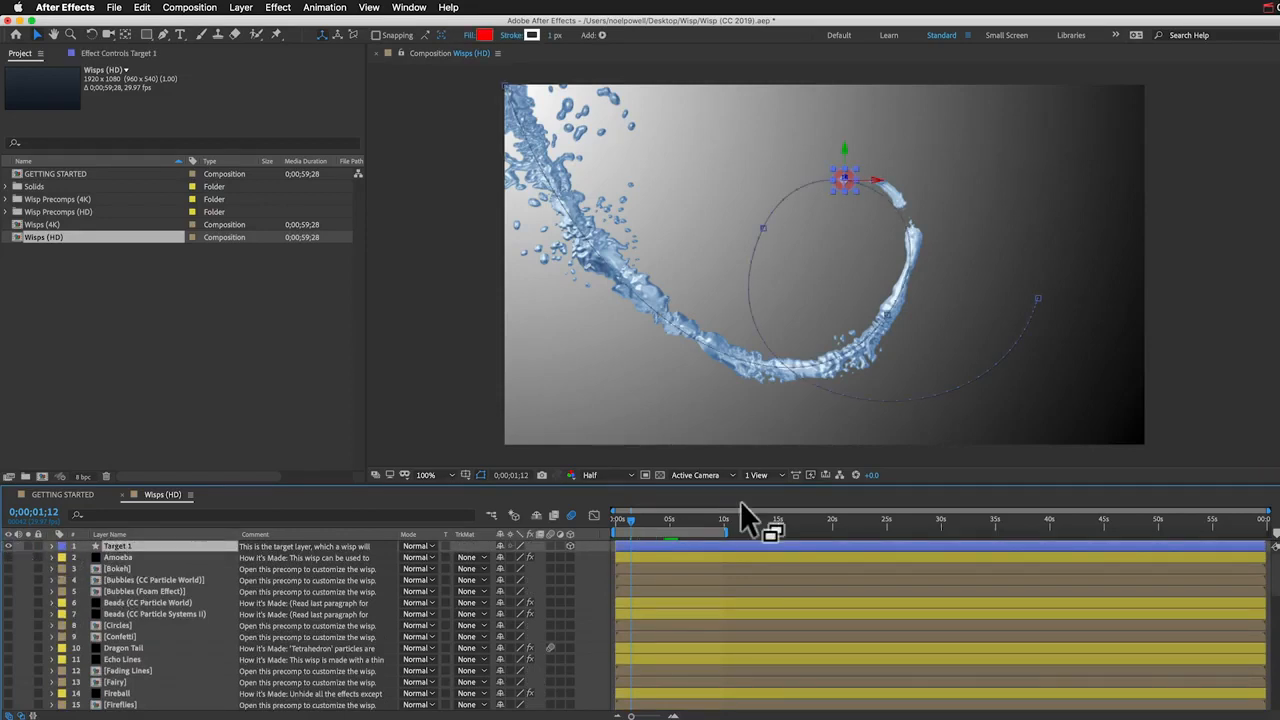
pyautogui.click(27, 547)
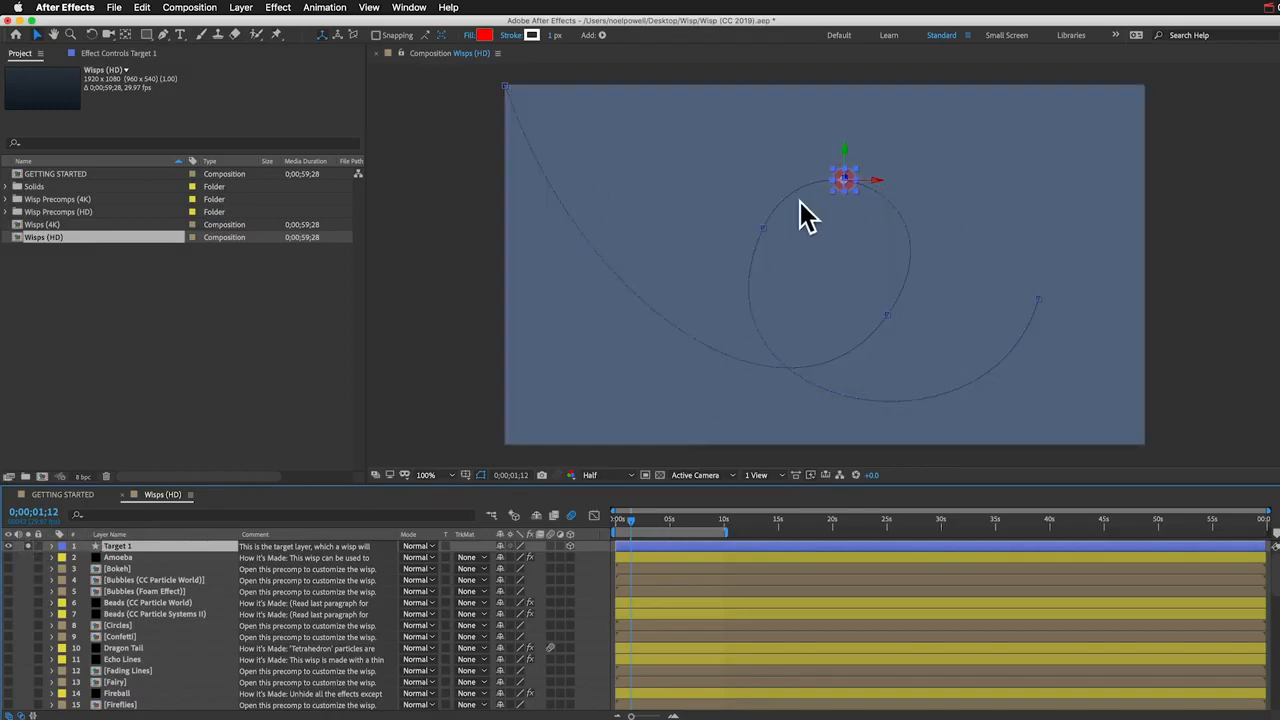
pyautogui.keyDown('super'); pyautogui.click(122, 546); pyautogui.keyUp('super')
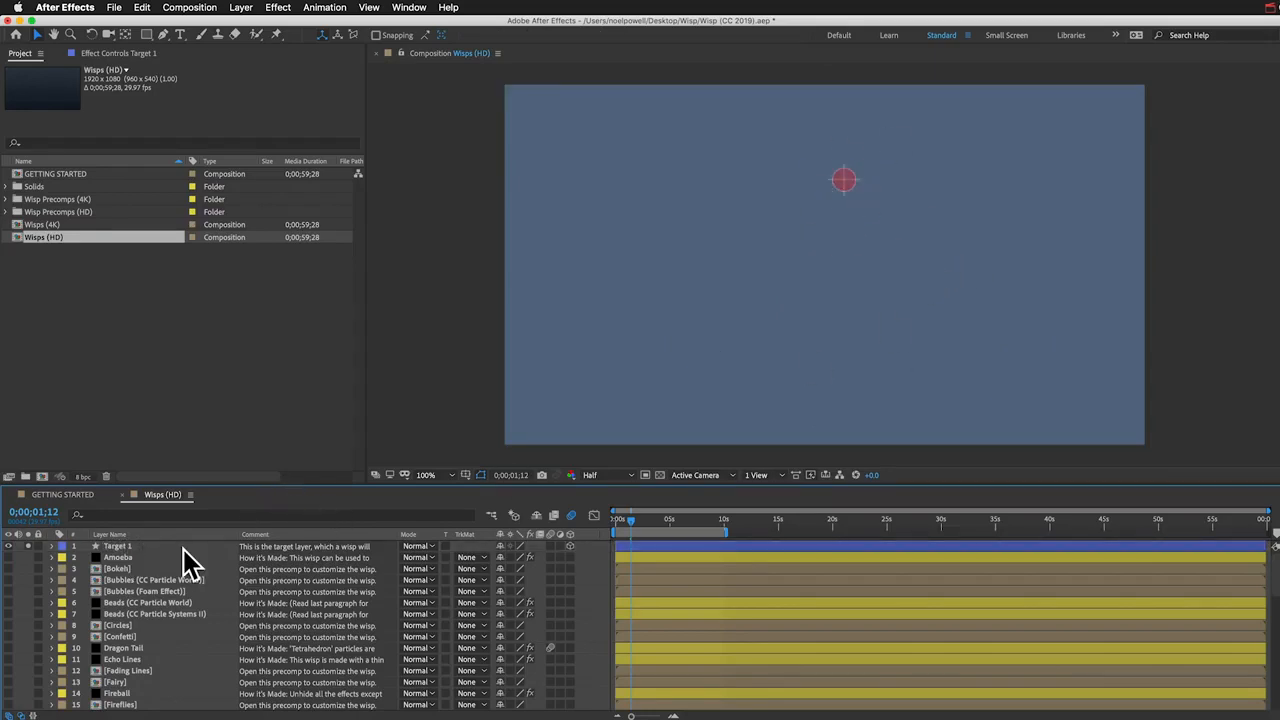
# Step: Try enlarging the Target 1 layer's Scale to about 185%, then undo the scaling
pyautogui.press('s')
pyautogui.press('s')
pyautogui.click(154, 545)
pyautogui.press('s')
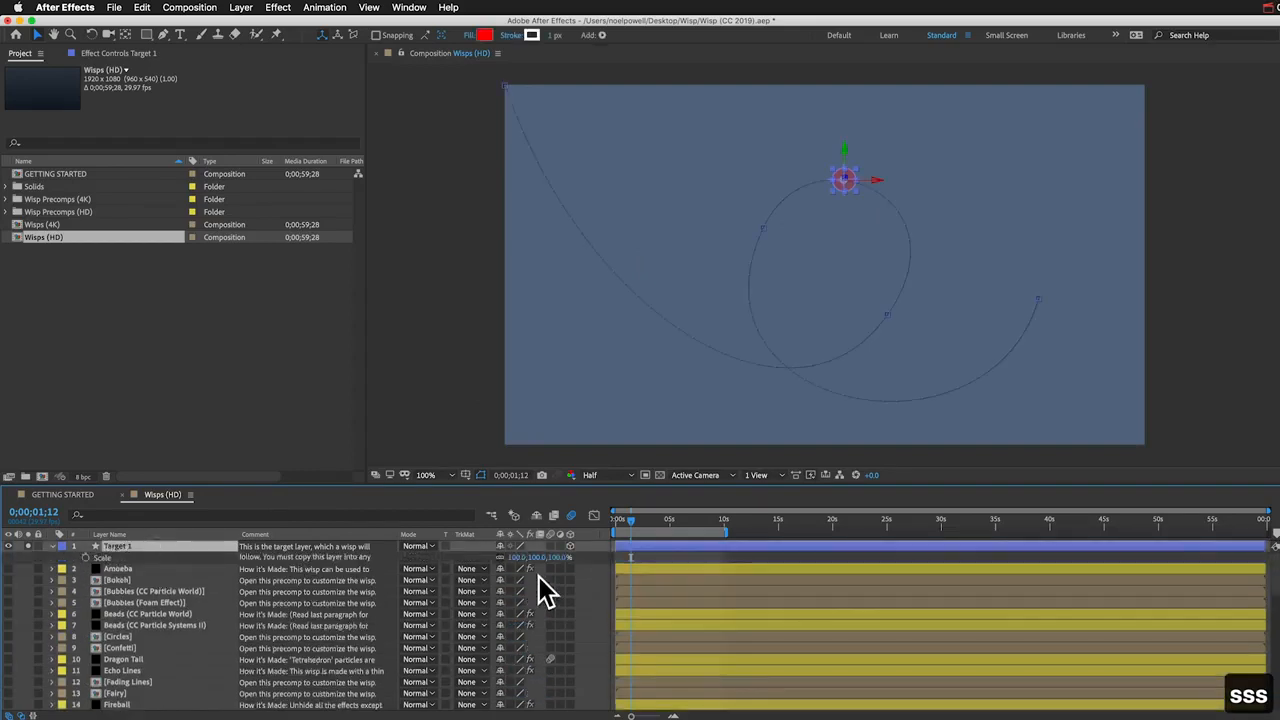
pyautogui.moveTo(514, 557); pyautogui.dragTo(600, 571)
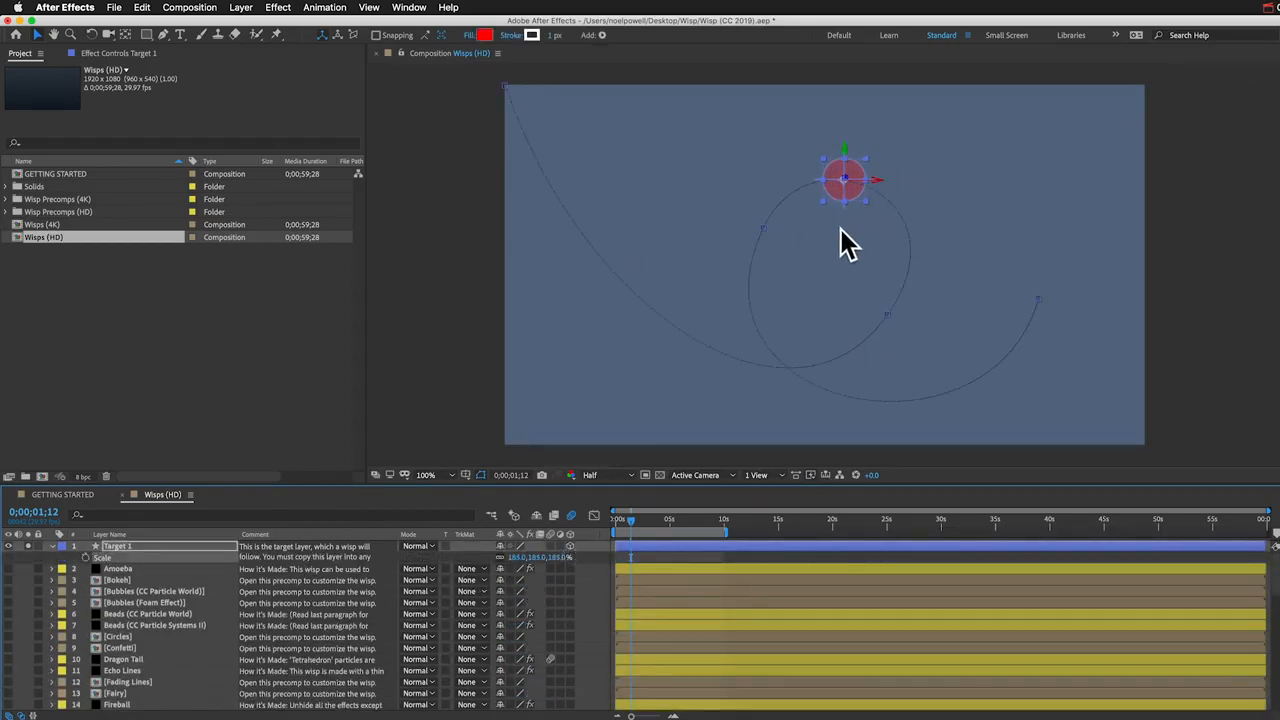
pyautogui.press('super+z')
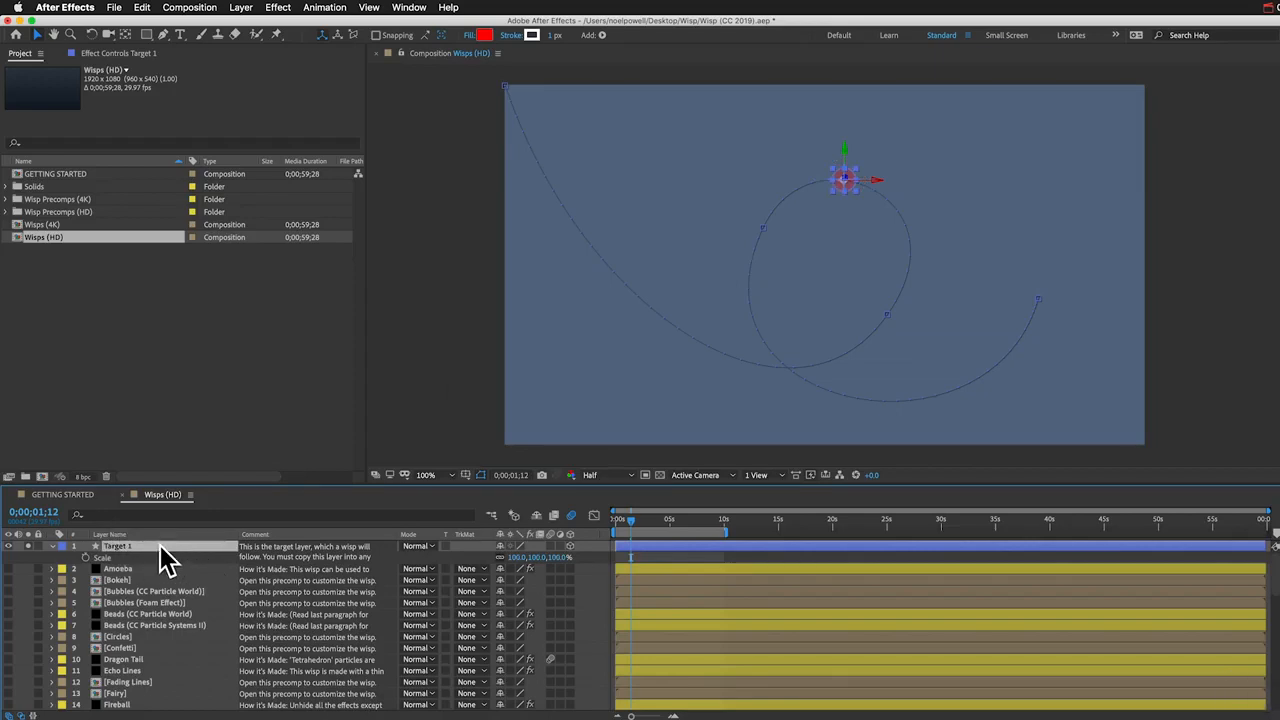
# Step: Reveal the Position property and its keyframes on the Target 1 layer
pyautogui.press('p')
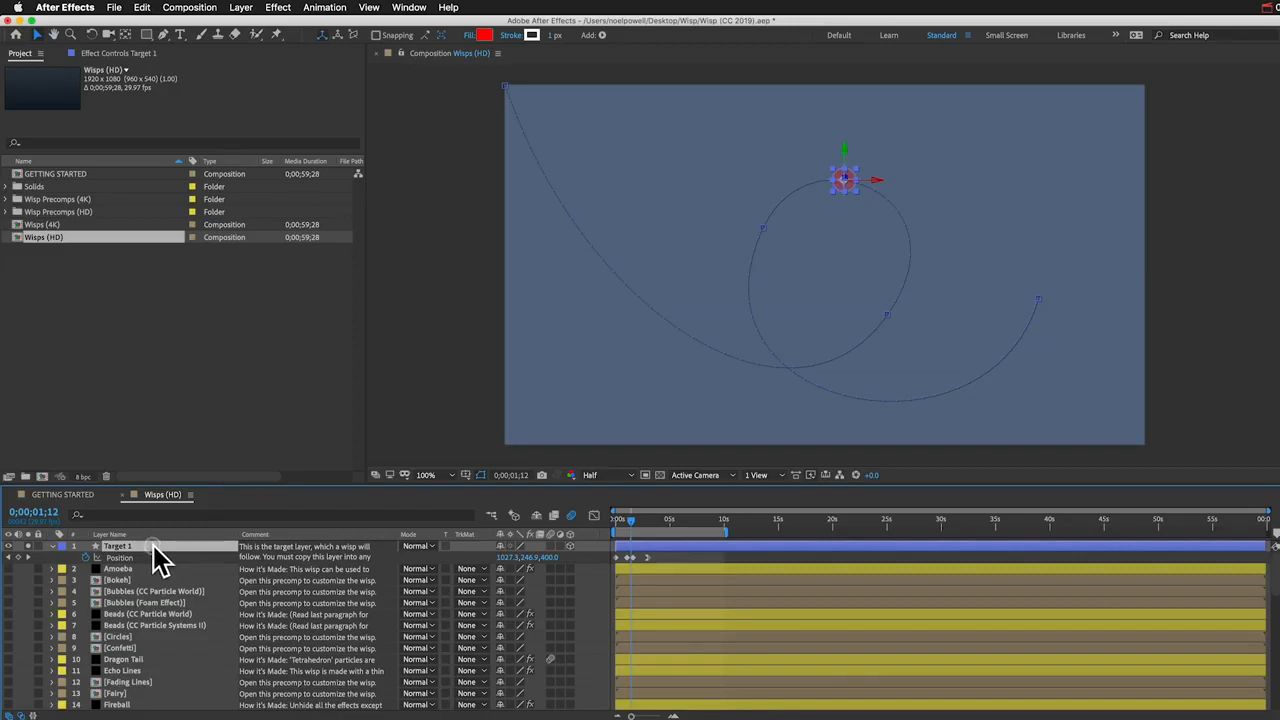
# Step: Examine Target 1's 3D motion path from the Right view, scrub its movement, and return to the Active Camera view
pyautogui.click(706, 476)
pyautogui.click(711, 566)
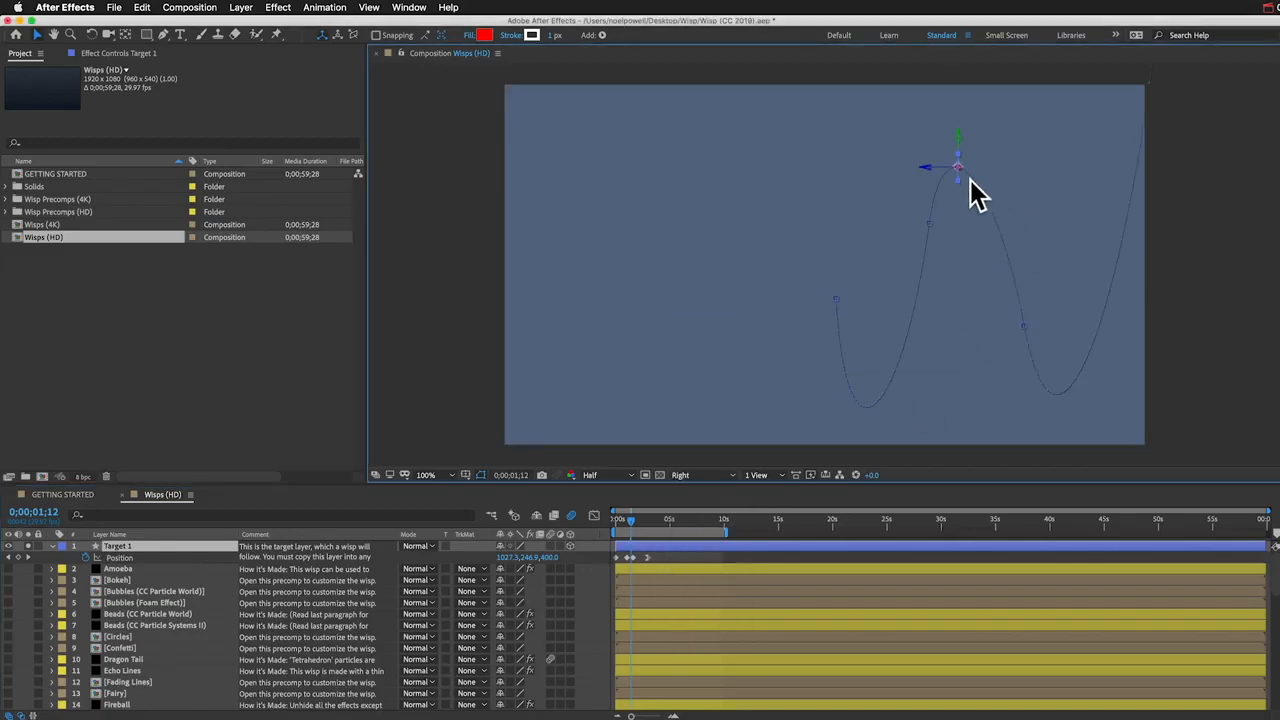
pyautogui.moveTo(633, 518)
pyautogui.mouseDown()
pyautogui.moveTo(603, 520)
pyautogui.moveTo(643, 524)
pyautogui.mouseUp()
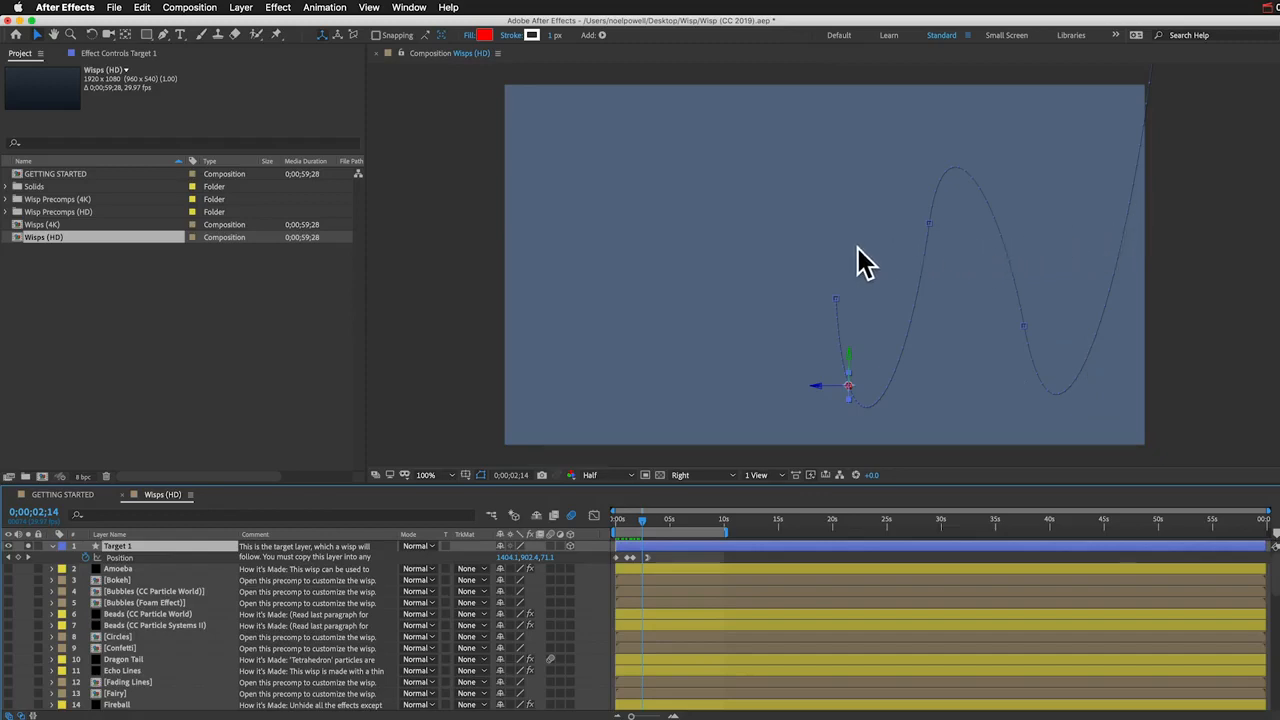
pyautogui.click(697, 485)
pyautogui.click(705, 503)
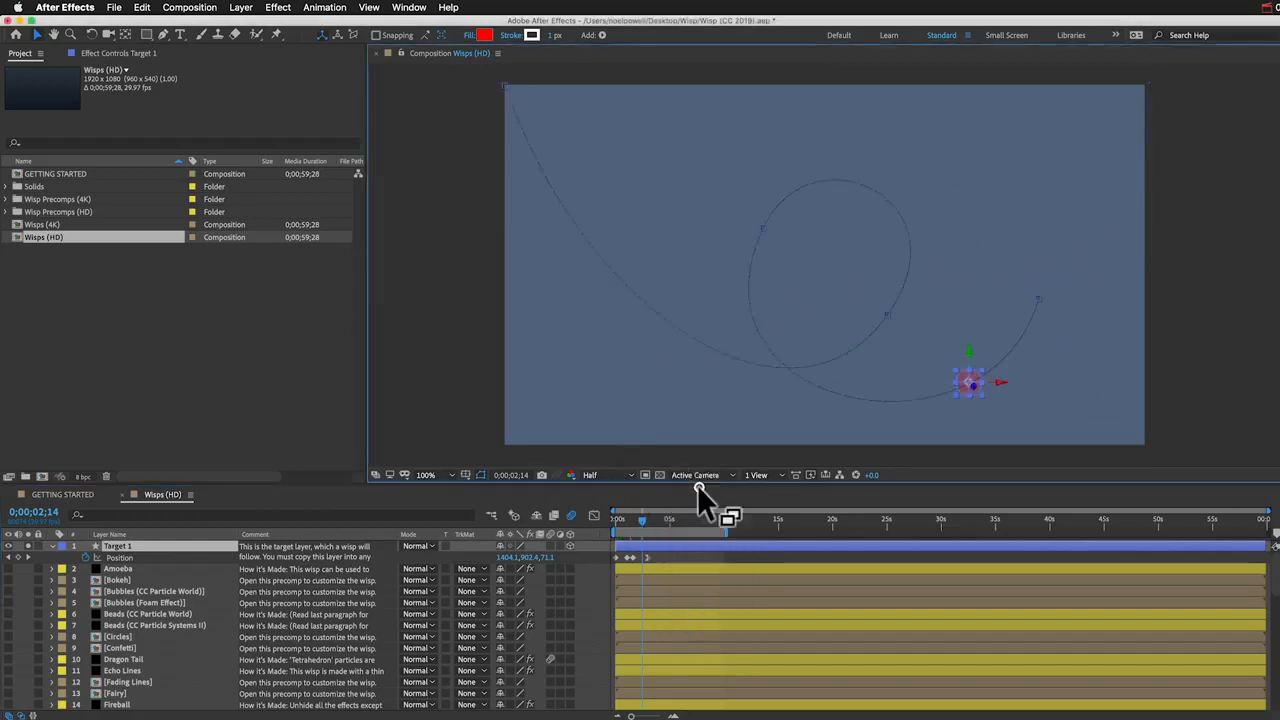
# Step: Hide the Target 1 layer without solo, add a two-node camera with the default settings, and activate the Camera tool
pyautogui.click(10, 547)
pyautogui.click(242, 8)
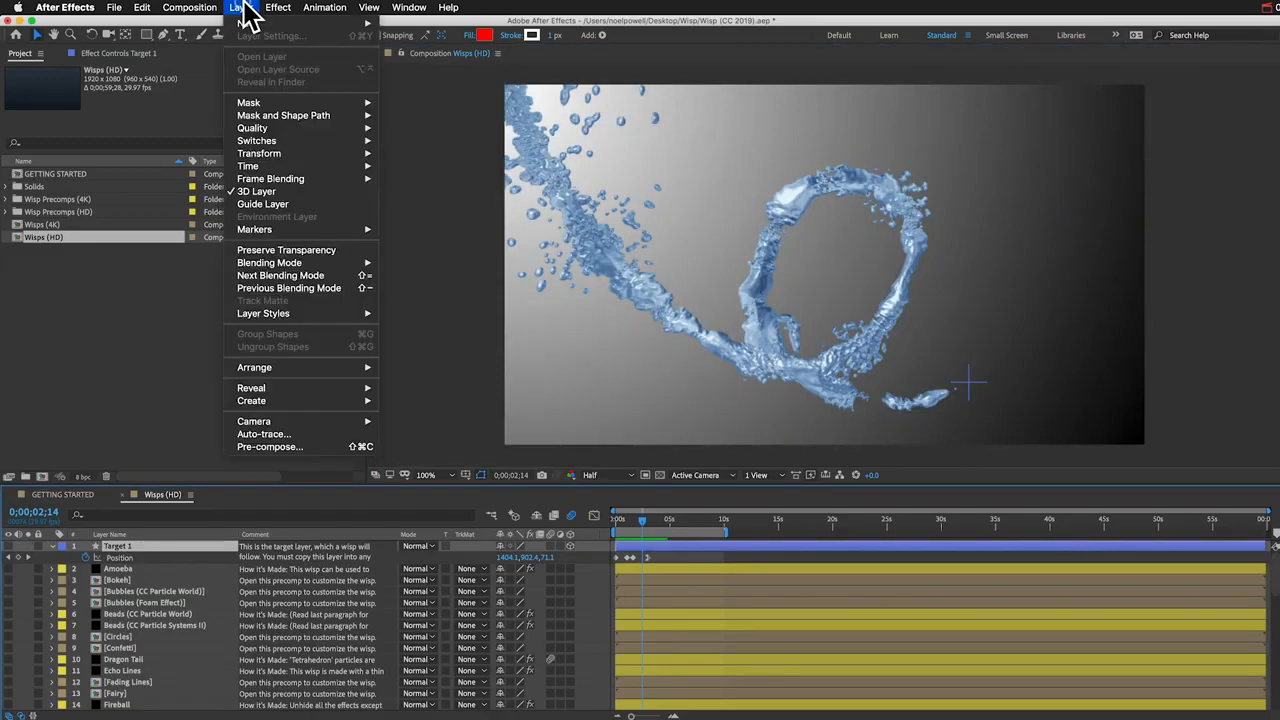
pyautogui.moveTo(328, 24)
pyautogui.click(437, 67)
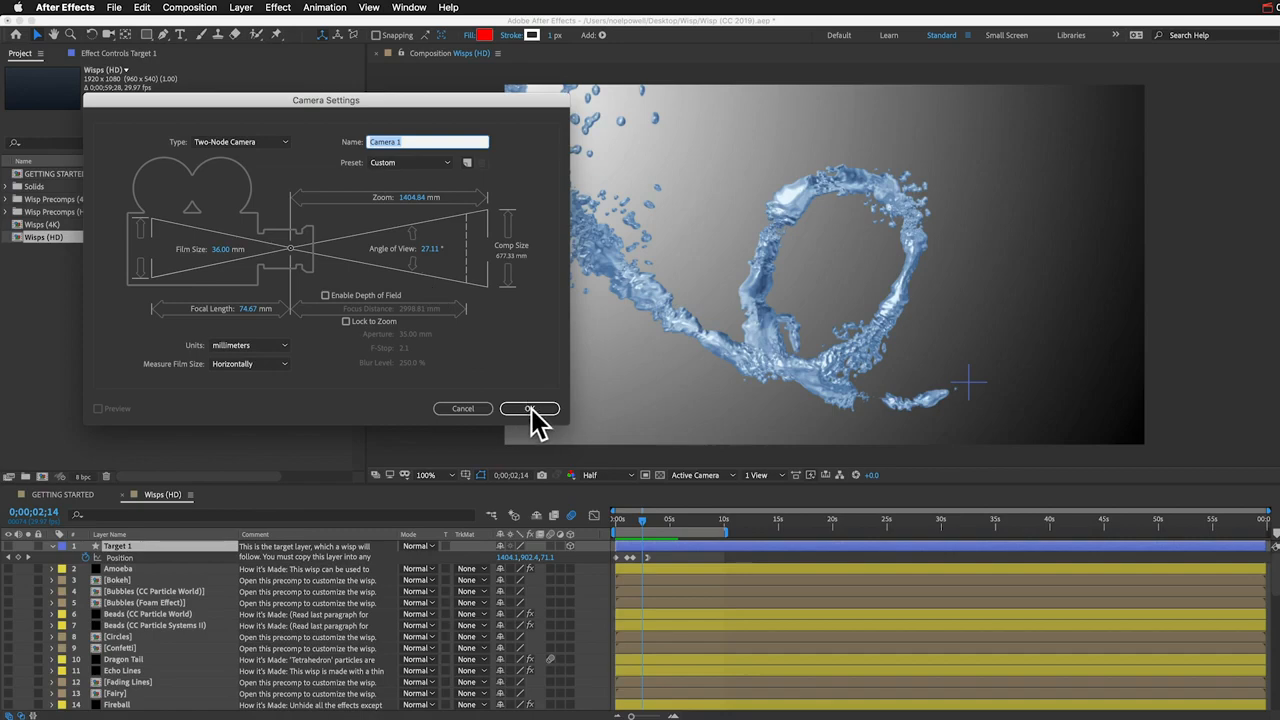
pyautogui.click(530, 409)
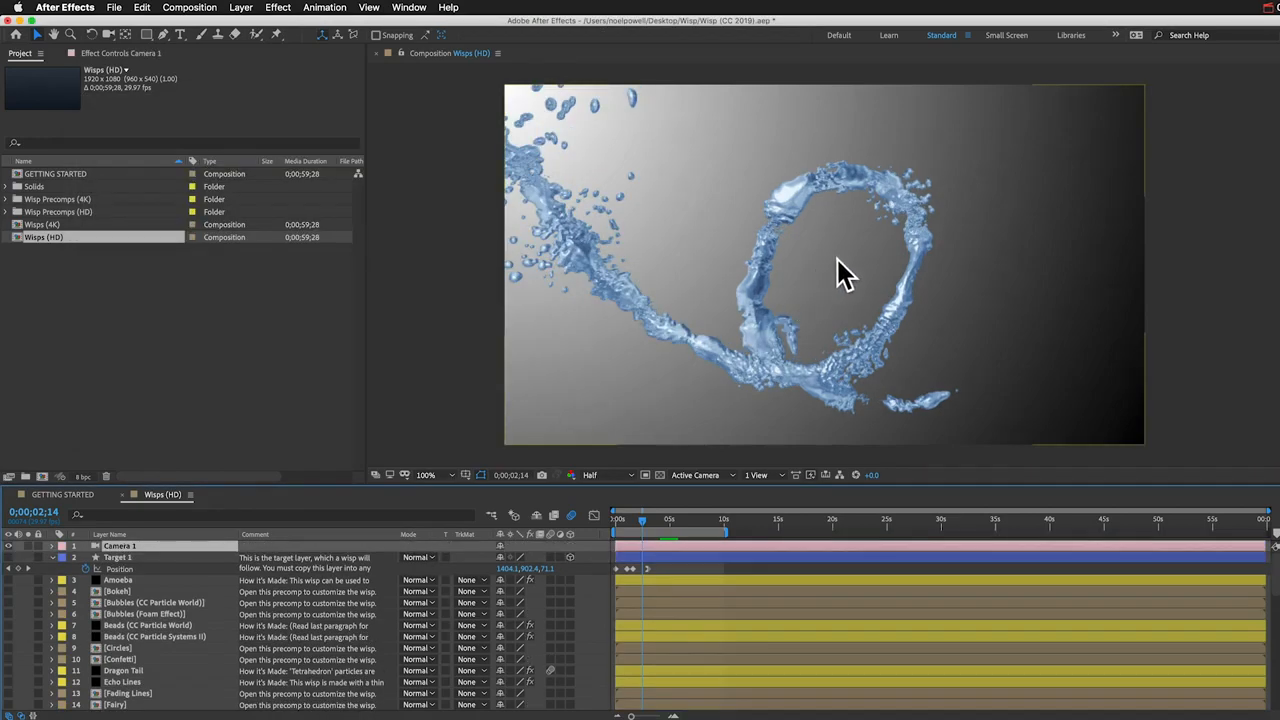
pyautogui.press('c')
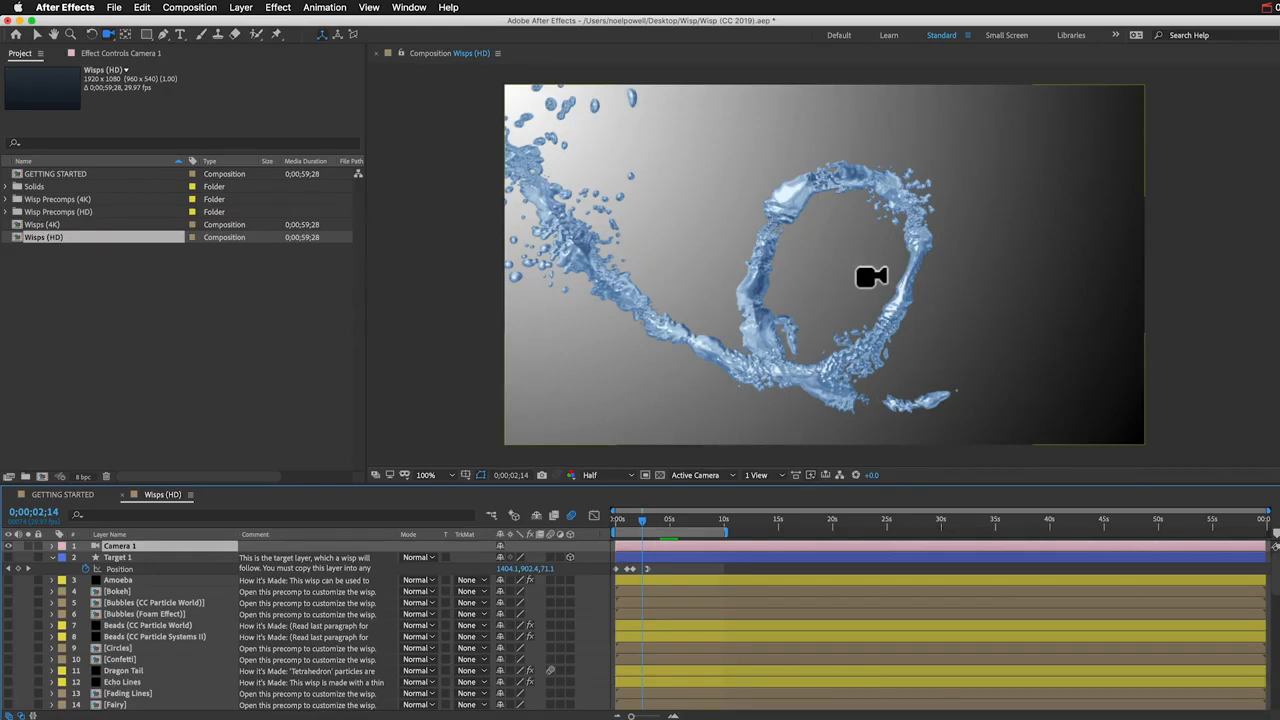
# Step: Hide the Liquid (CC Mr. Mercury) layer and make the Rainbow Worm layer visible
pyautogui.scroll(-2, 150, 675)
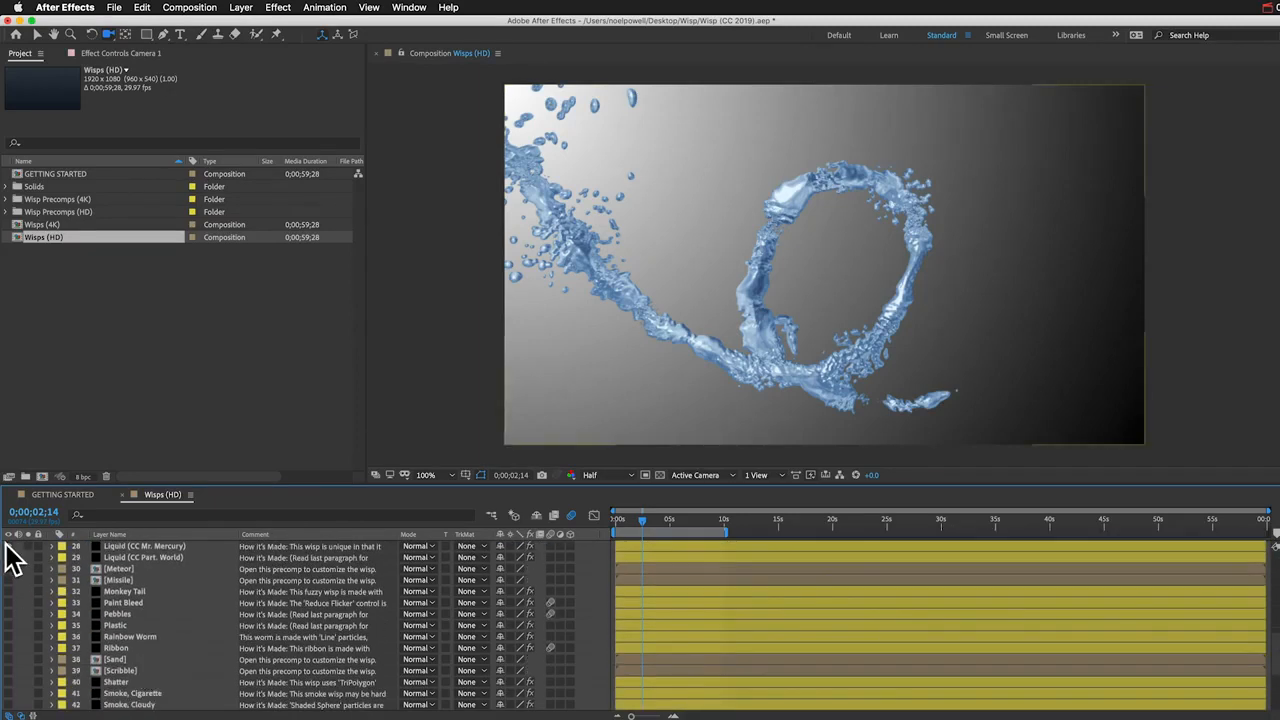
pyautogui.click(10, 547)
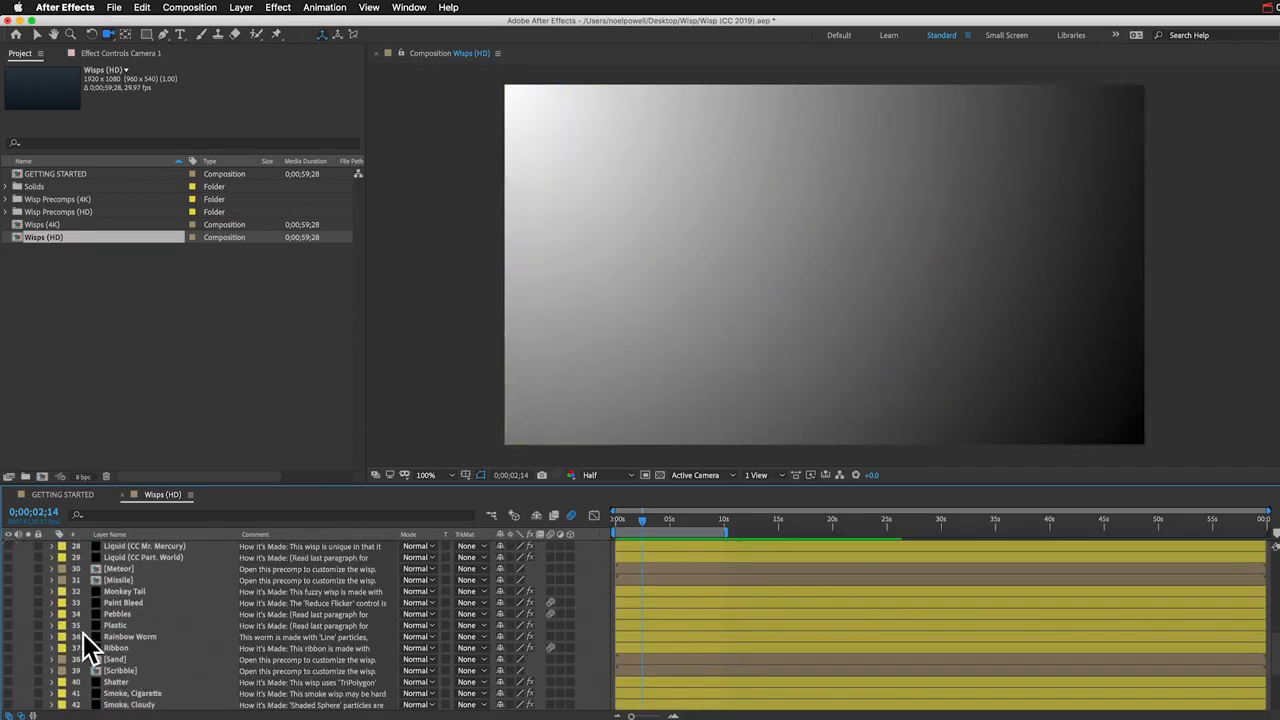
pyautogui.click(8, 636)
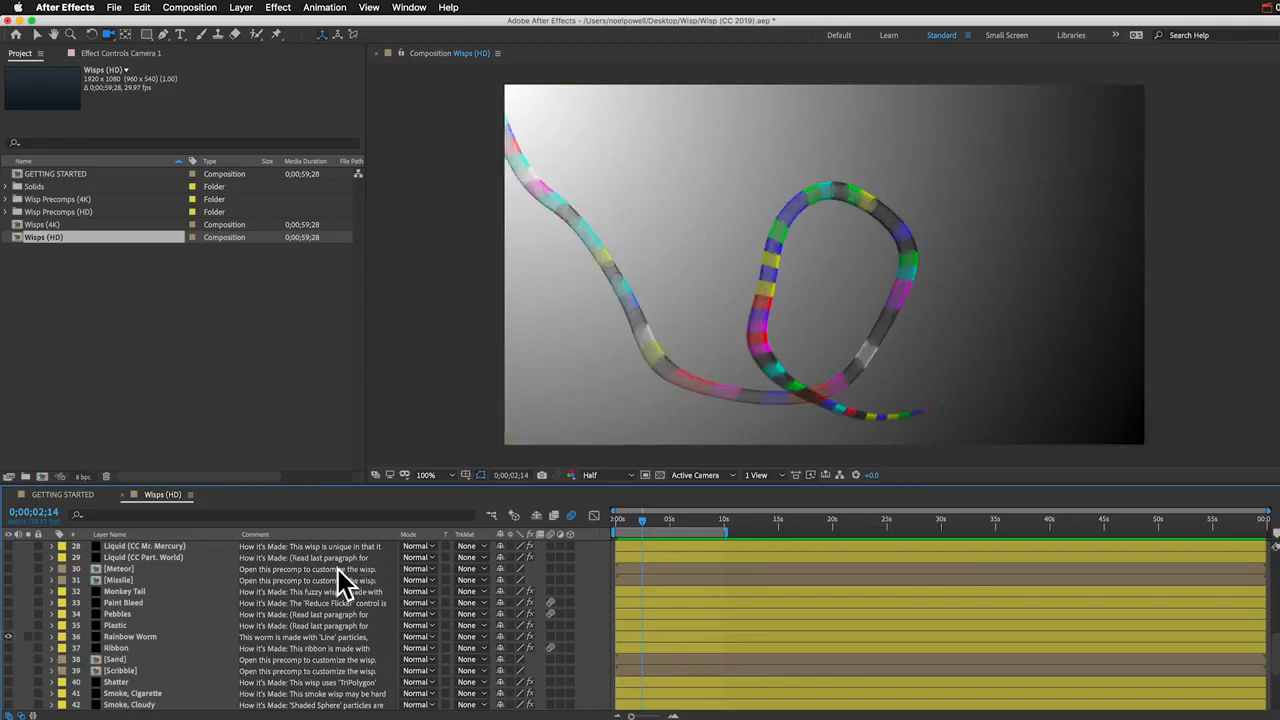
# Step: Preview the Rainbow Worm animation from the start and orbit the camera to inspect the wisp from another angle
pyautogui.moveTo(628, 520); pyautogui.dragTo(582, 525)
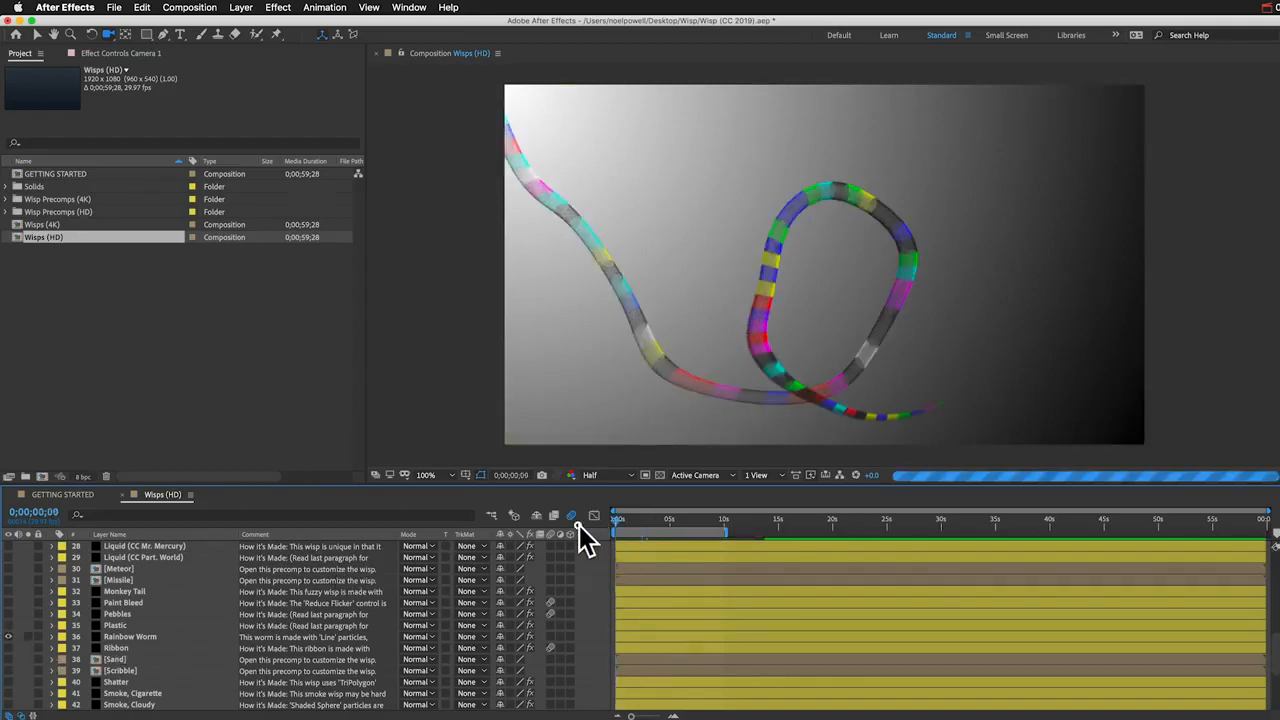
pyautogui.press('space')
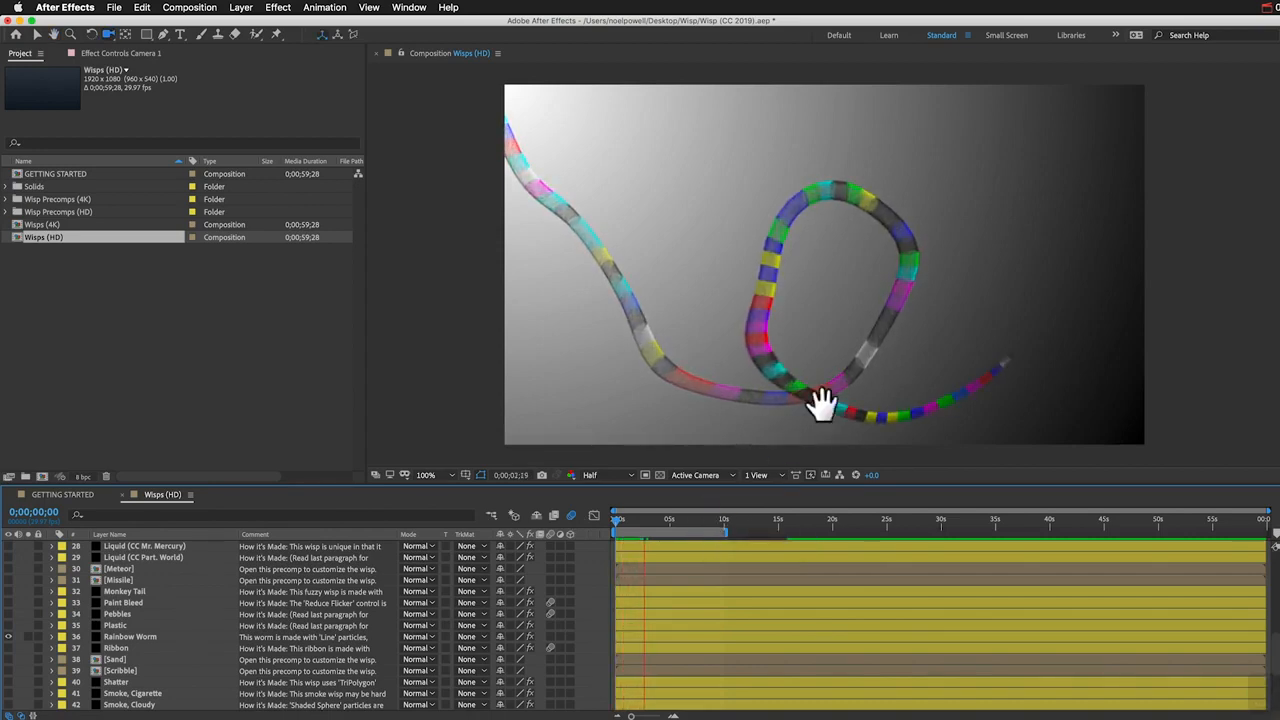
pyautogui.press('space')
pyautogui.press('space')
pyautogui.moveTo(630, 519); pyautogui.dragTo(645, 519)
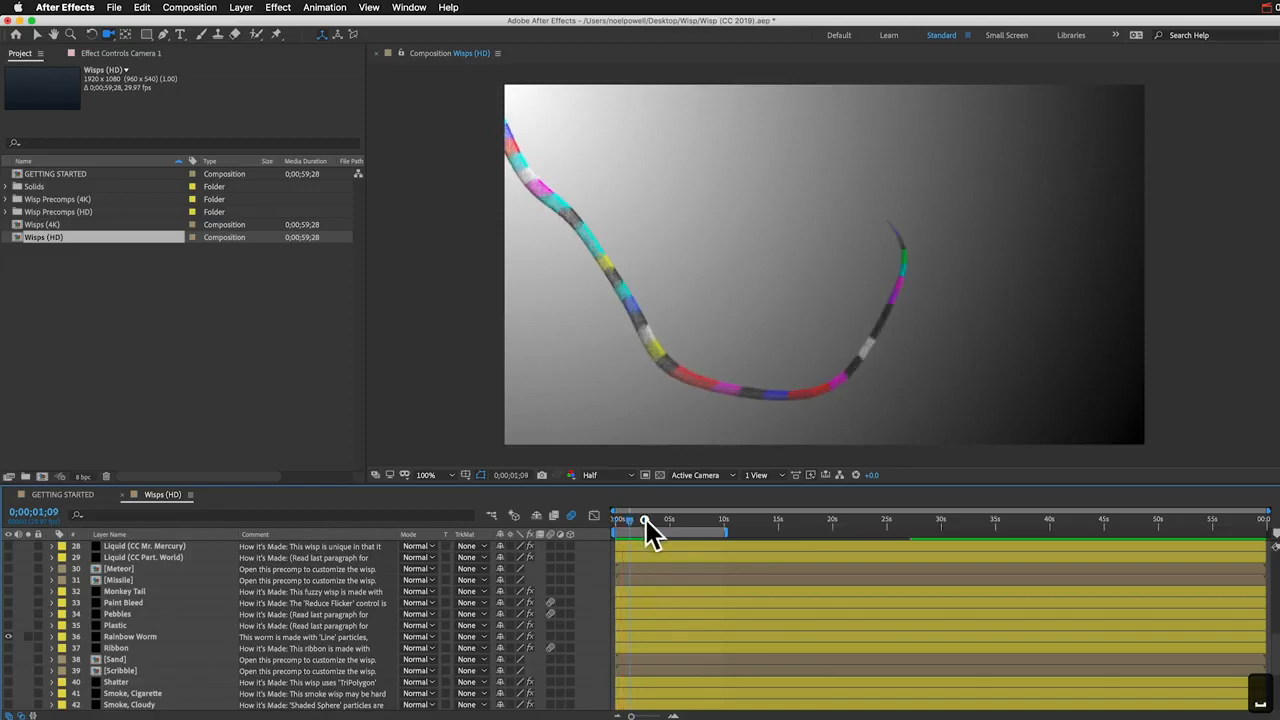
pyautogui.moveTo(843, 290); pyautogui.dragTo(768, 316)
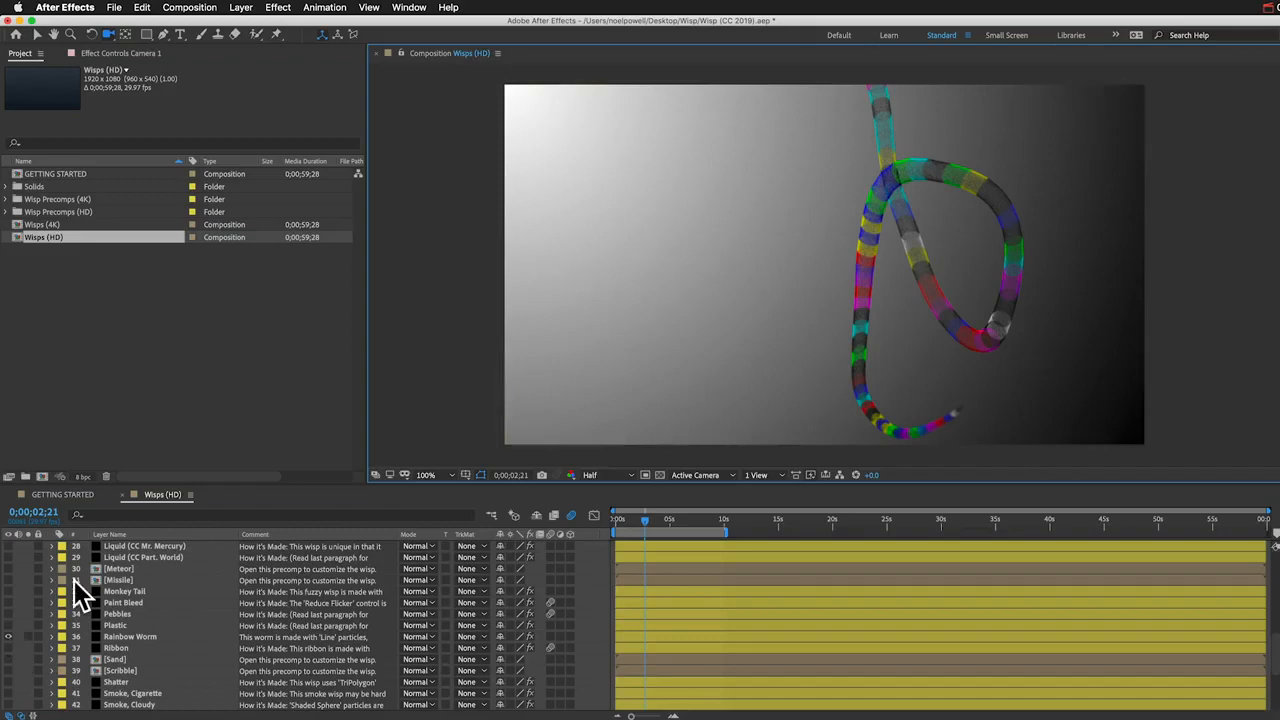
# Step: Delete the Camera 1 layer and collapse the Target 1 layer's properties
pyautogui.scroll(10, 43, 614)
pyautogui.click(124, 546)
pyautogui.press('BackSpace')
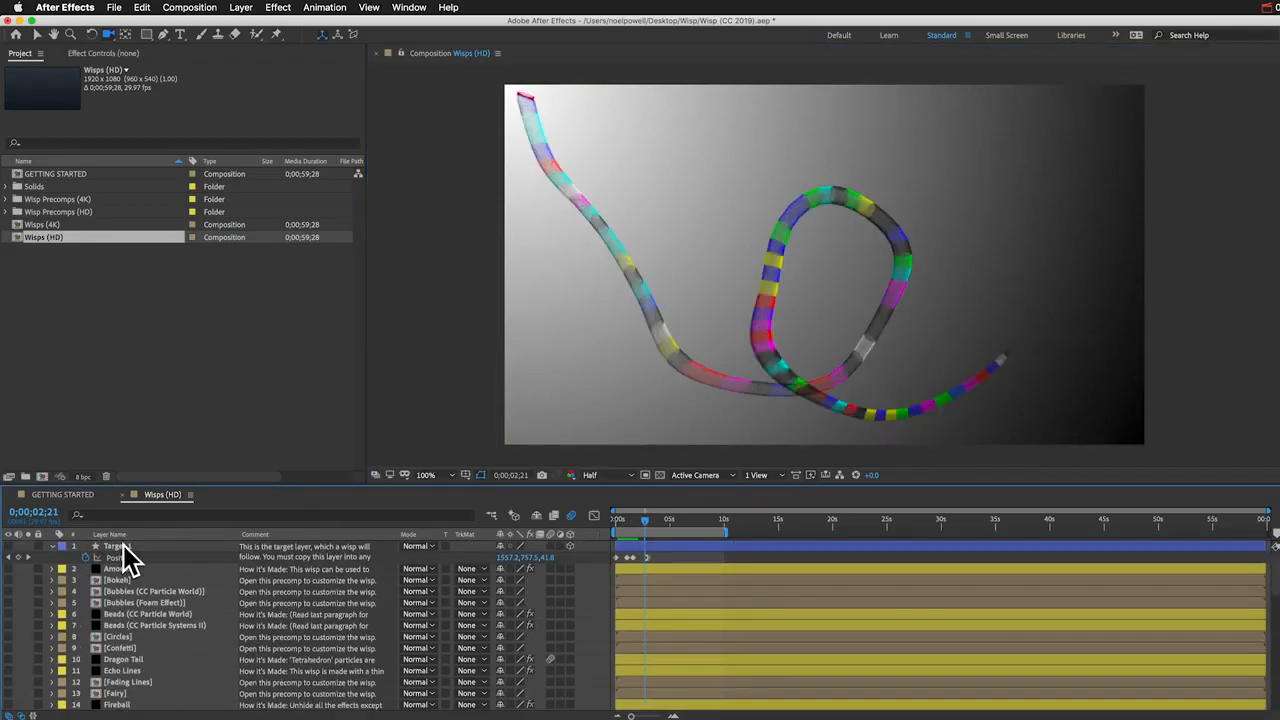
pyautogui.click(52, 546)
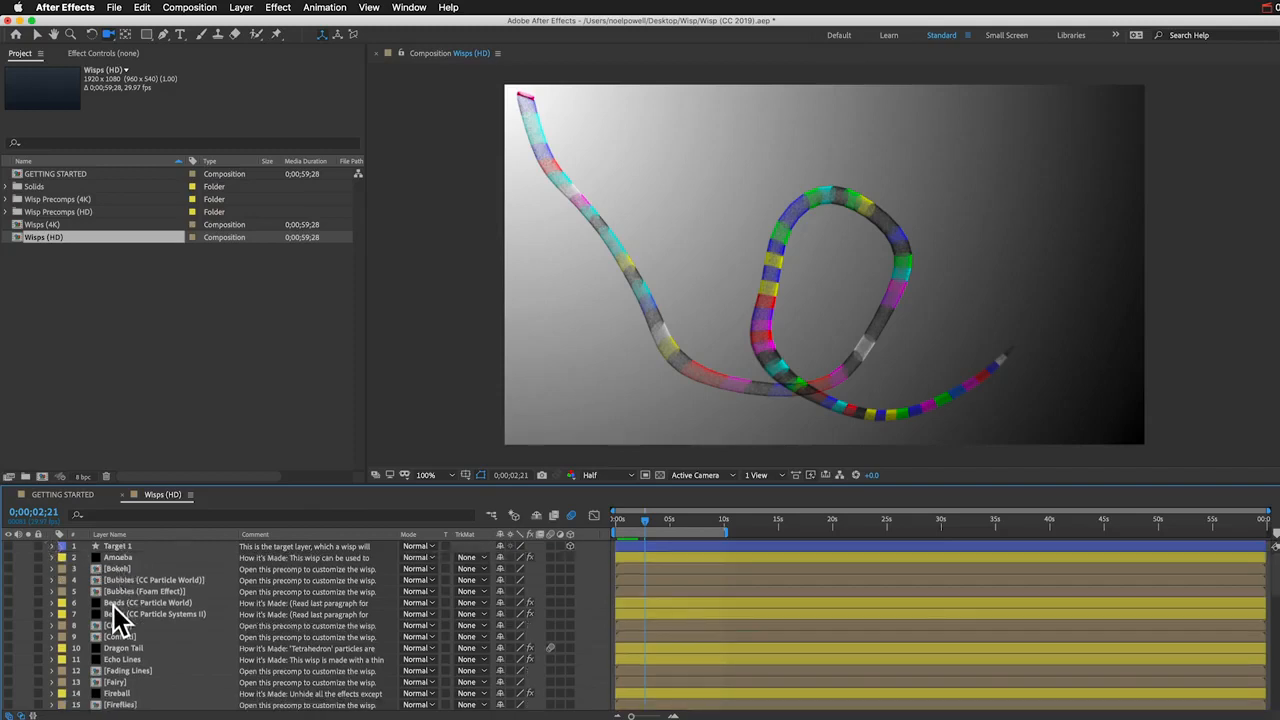
# Step: Hide the Rainbow Worm layer, make the Dragon Tail layer visible instead, and preview its animation
pyautogui.scroll(-8, 123, 627)
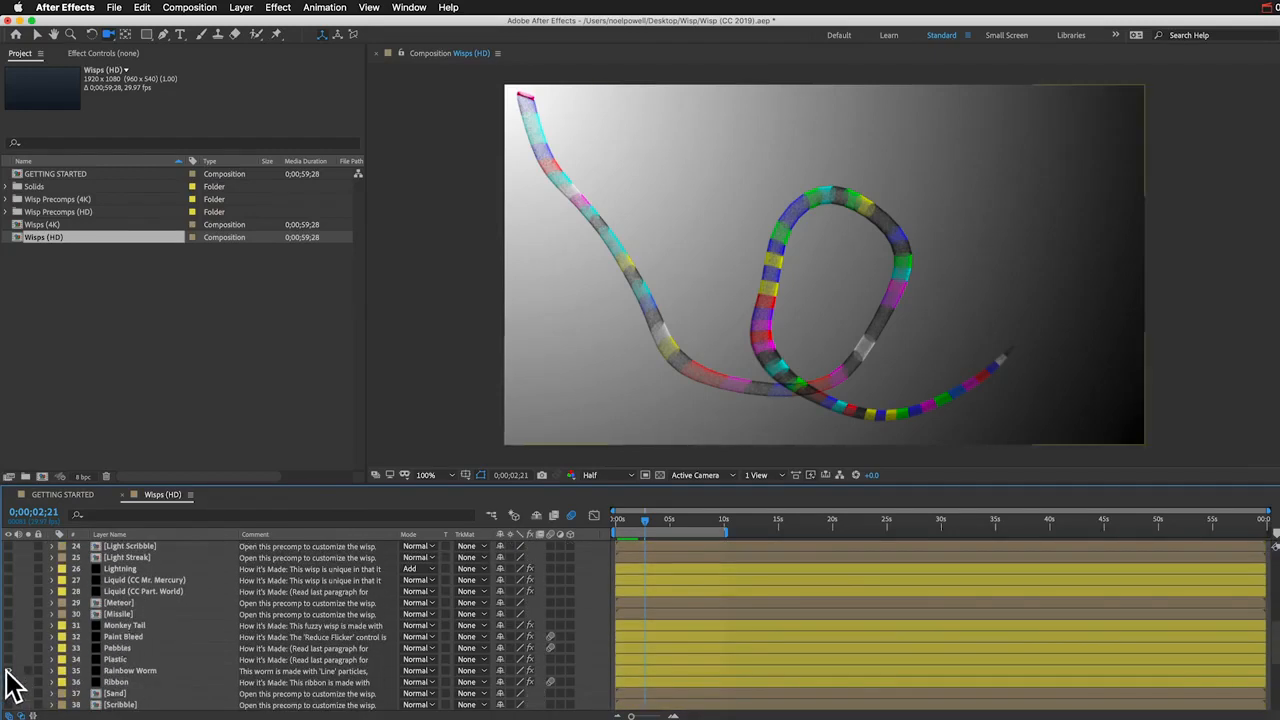
pyautogui.click(8, 670)
pyautogui.scroll(7, 95, 620)
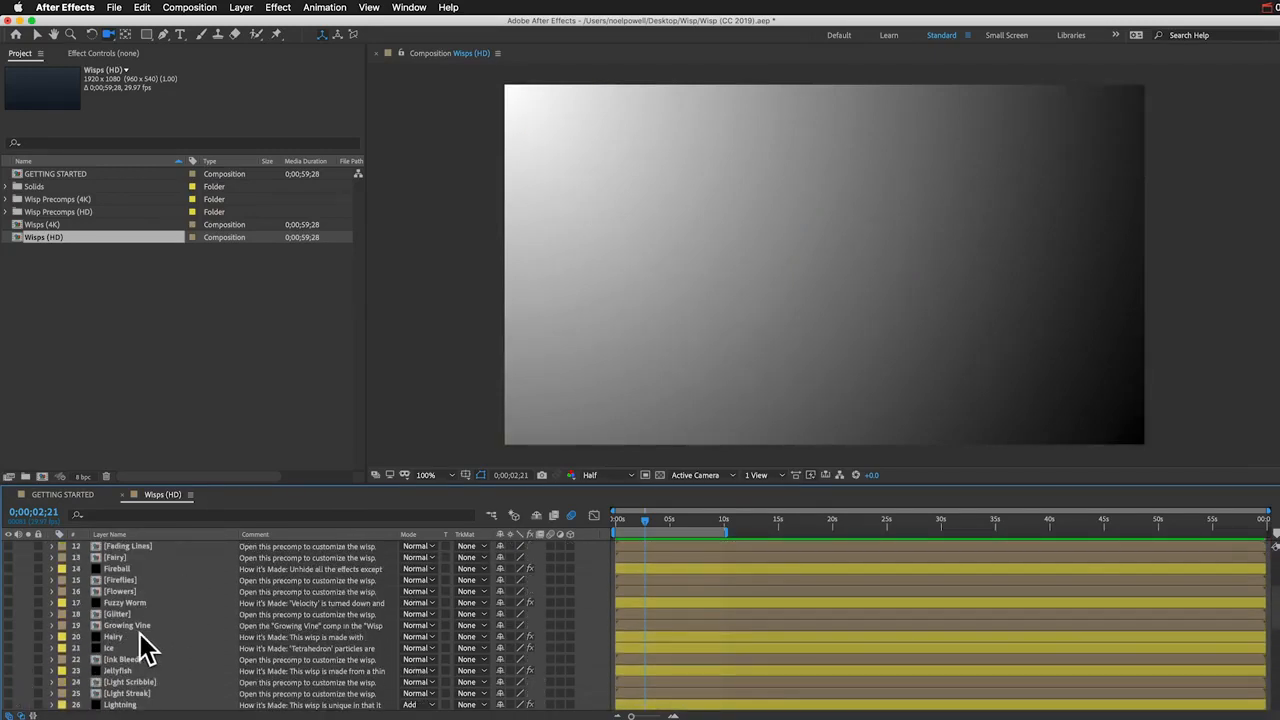
pyautogui.scroll(2, 155, 680)
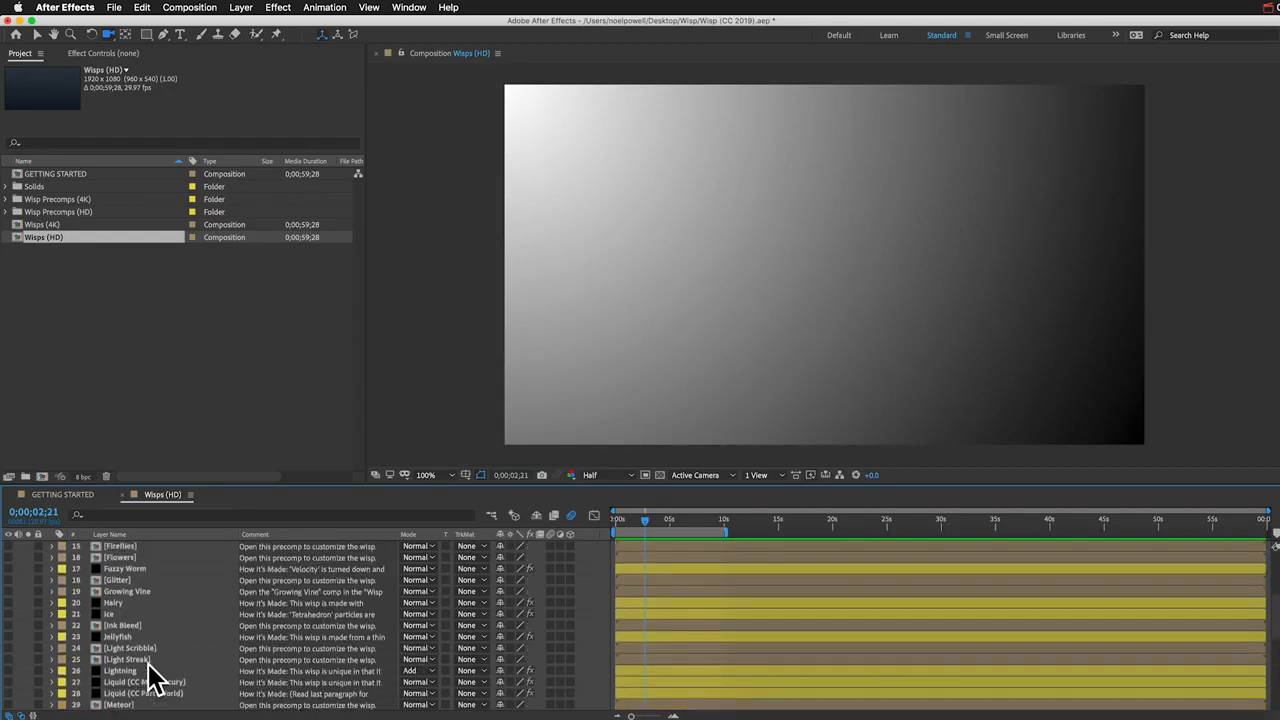
pyautogui.scroll(3, 155, 680)
pyautogui.click(8, 580)
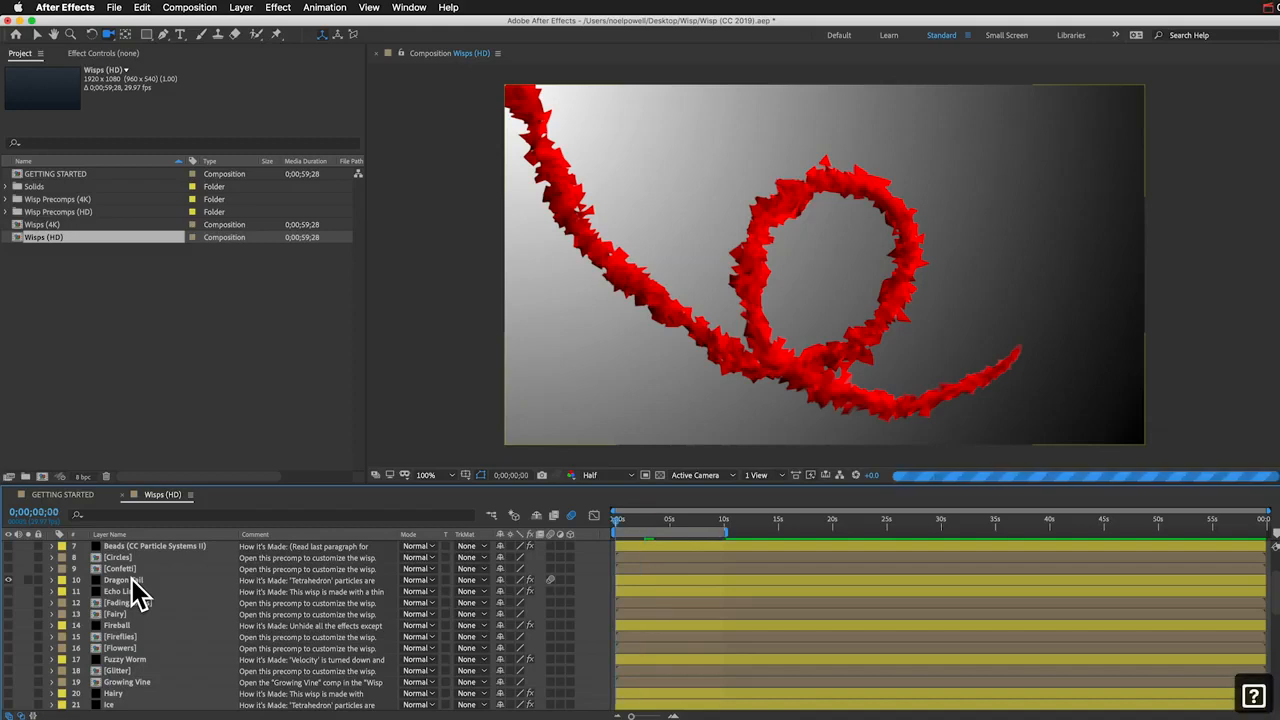
pyautogui.press('space')
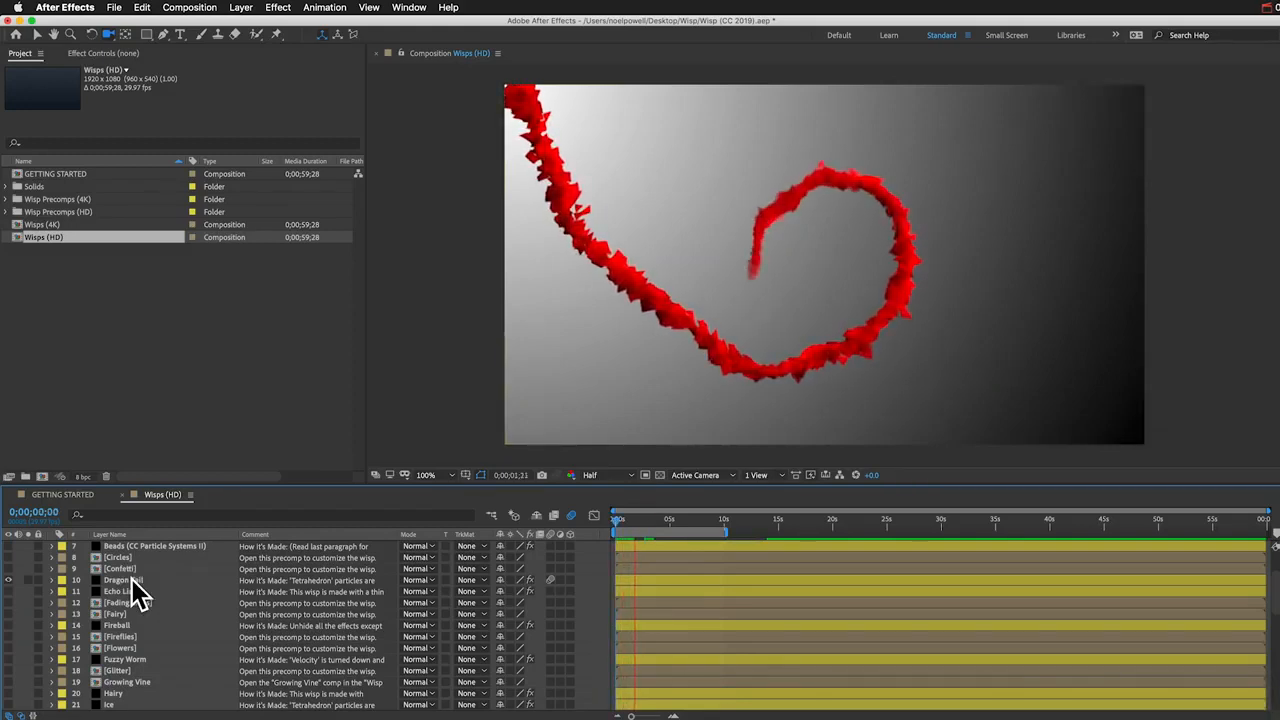
# Step: Open the Dragon Tail layer's effect controls and examine its general, particle and warp controls down to the EFFECTS divider
pyautogui.click(130, 583)
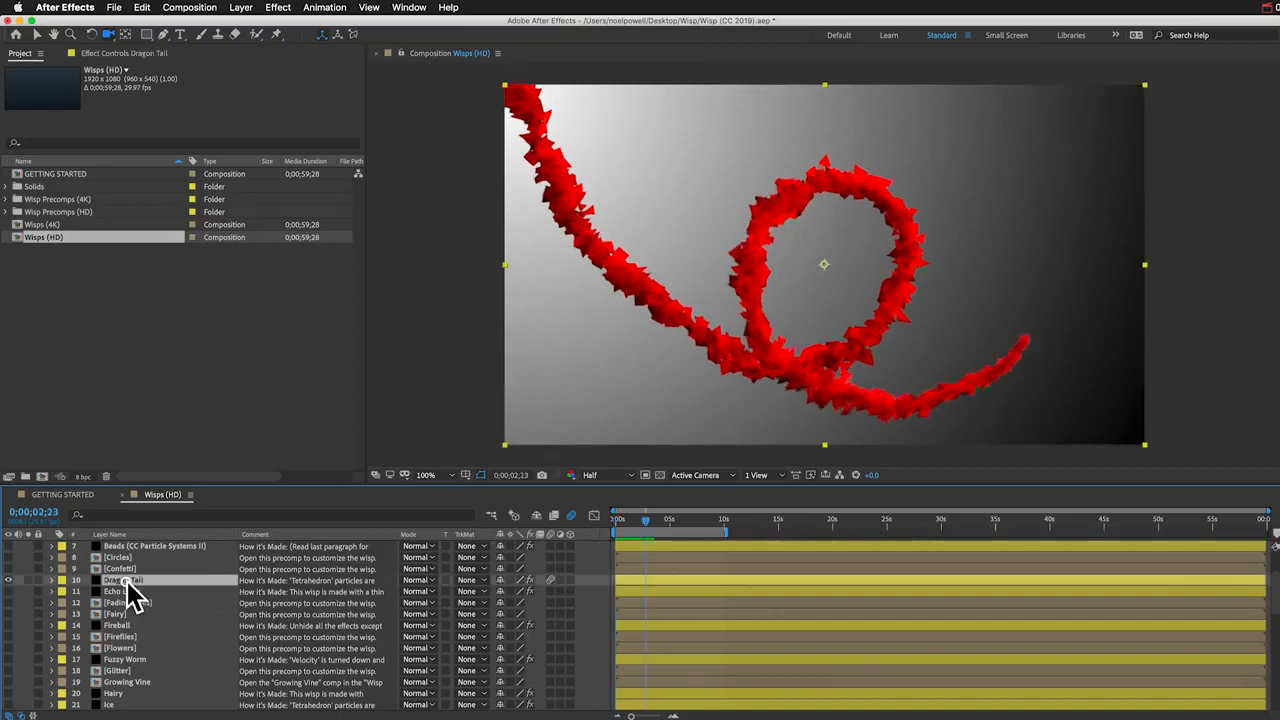
pyautogui.click(115, 54)
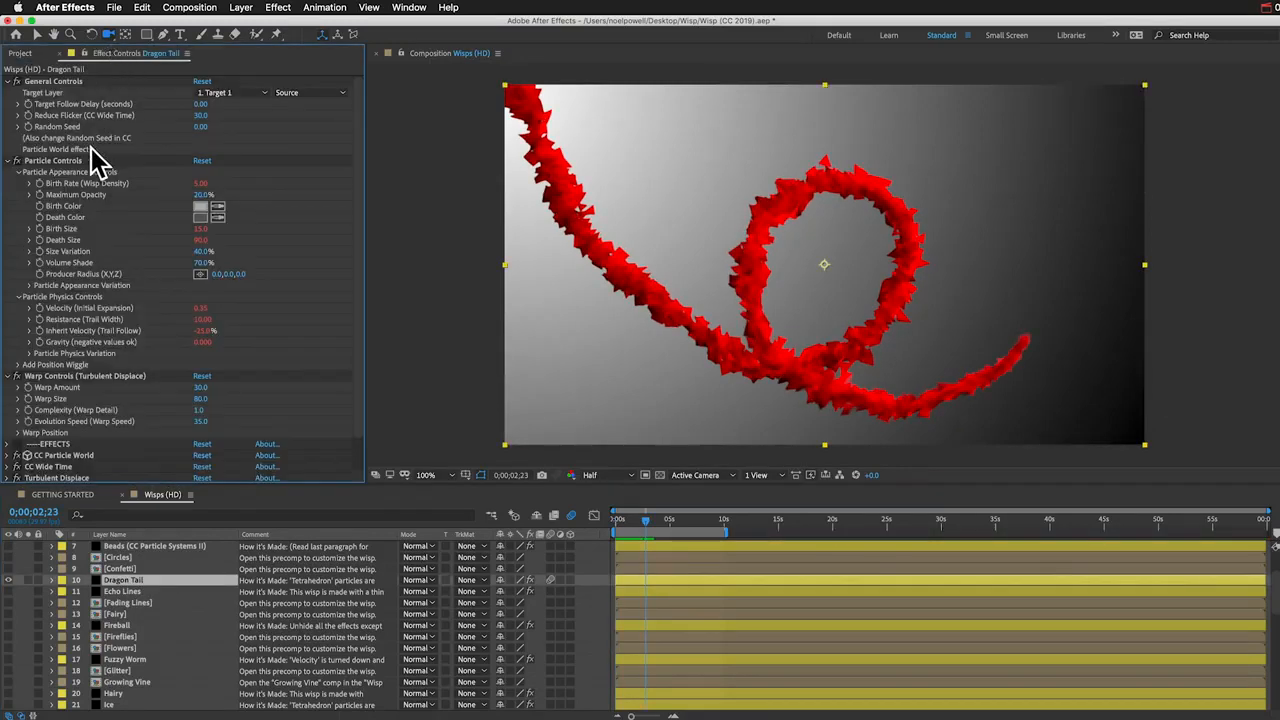
pyautogui.click(409, 8)
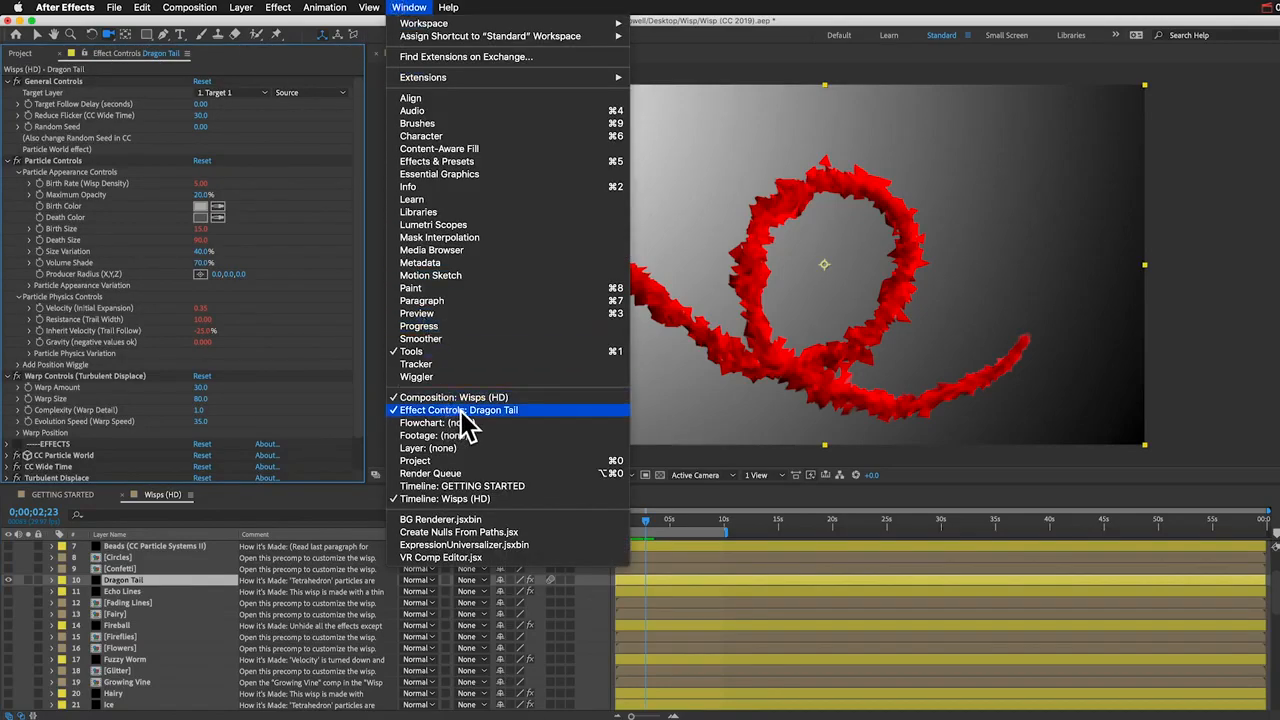
pyautogui.click(72, 180)
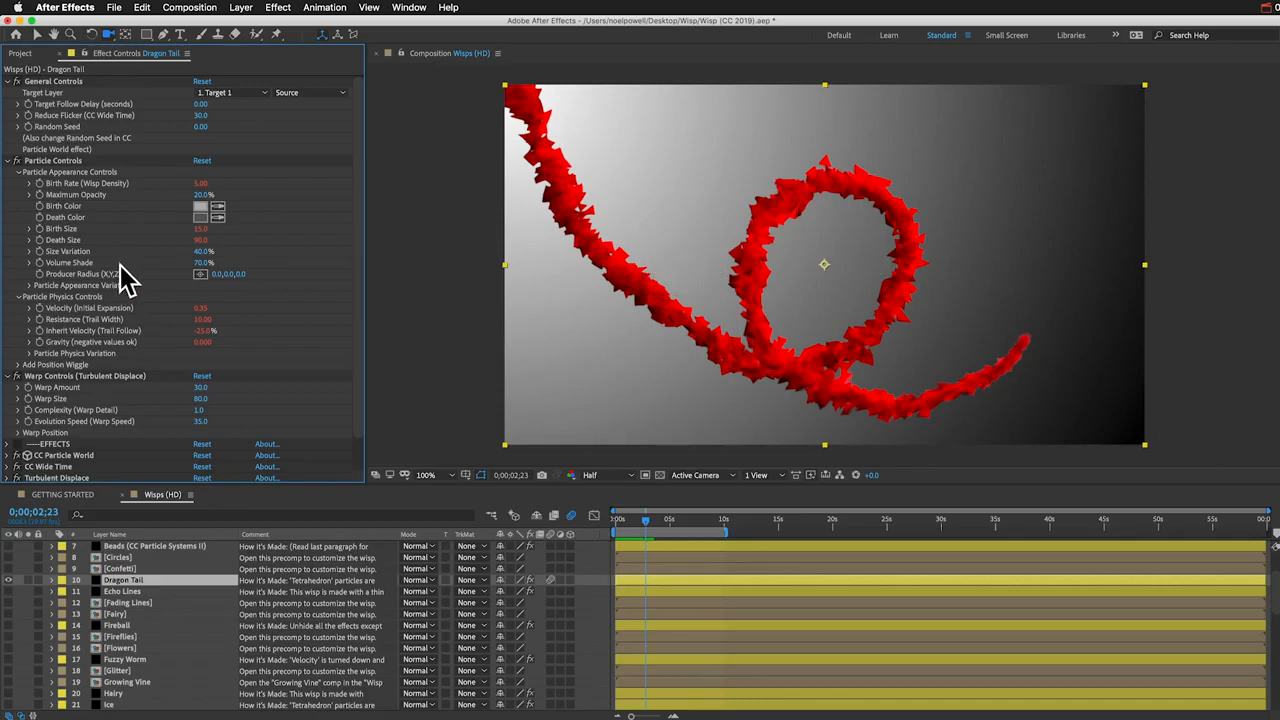
pyautogui.scroll(-2, 125, 278)
pyautogui.click(52, 408)
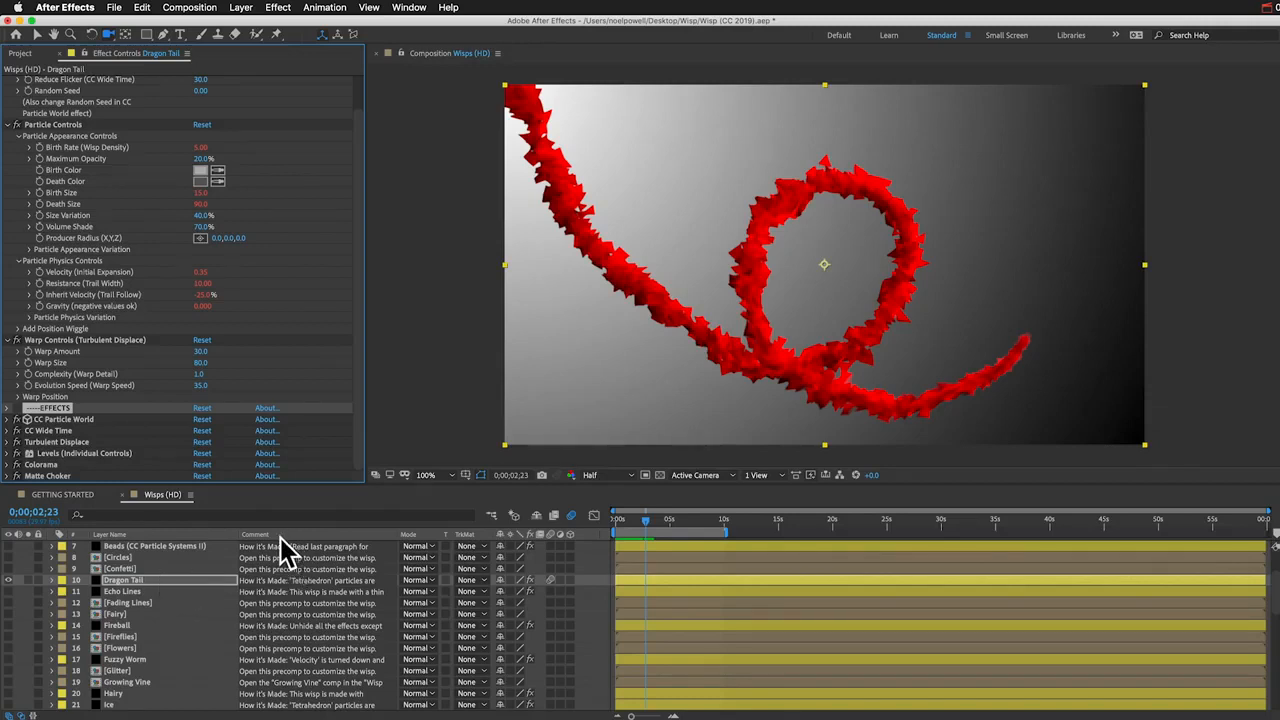
# Step: Widen the timeline's Comment column and reveal the Dragon Tail layer's expressions to read its full comment
pyautogui.moveTo(397, 536); pyautogui.dragTo(637, 534)
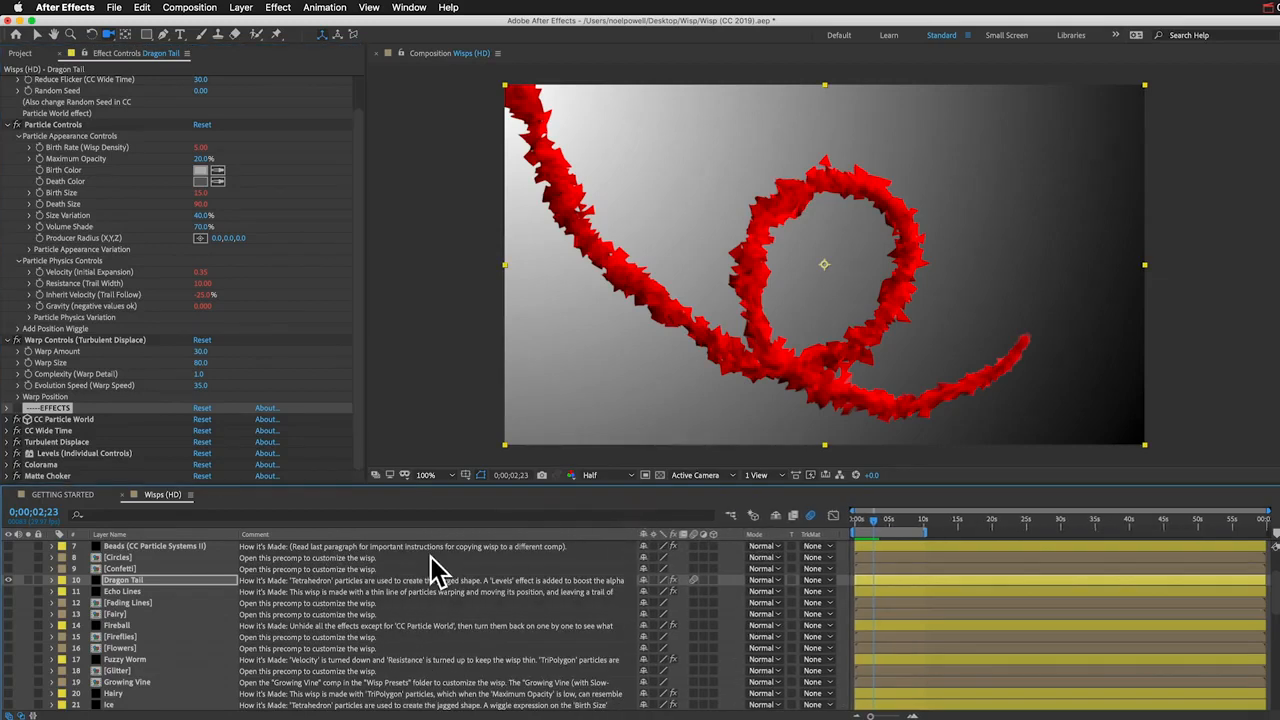
pyautogui.click(164, 583)
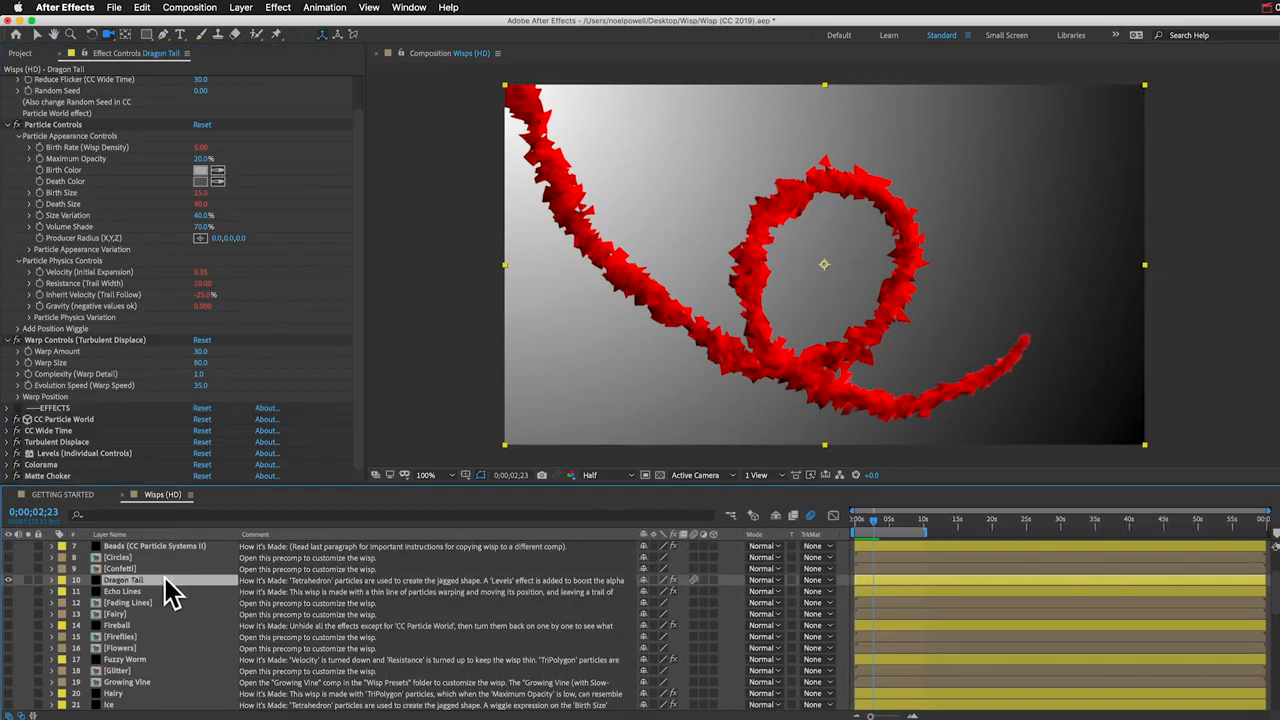
pyautogui.press('e')
pyautogui.press('e')
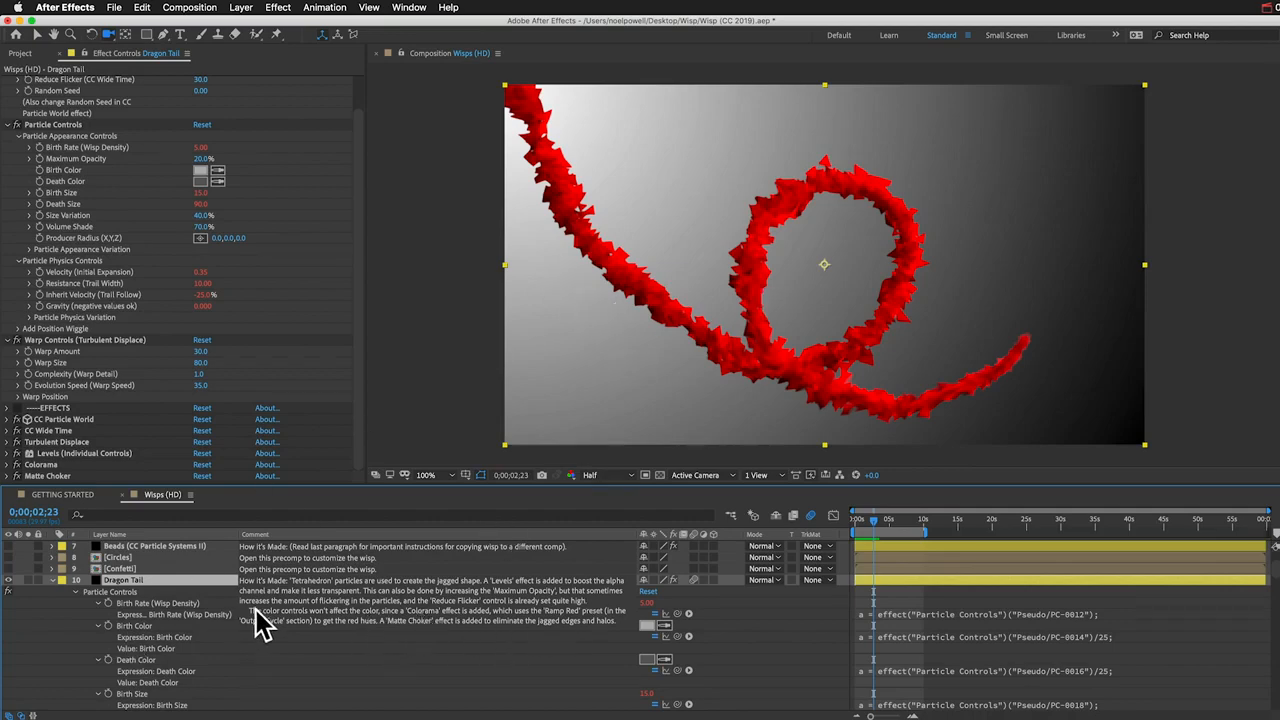
# Step: Collapse the Dragon Tail layer's expressions and narrow the Comment column back to roughly its former width
pyautogui.press('e')
pyautogui.press('e')
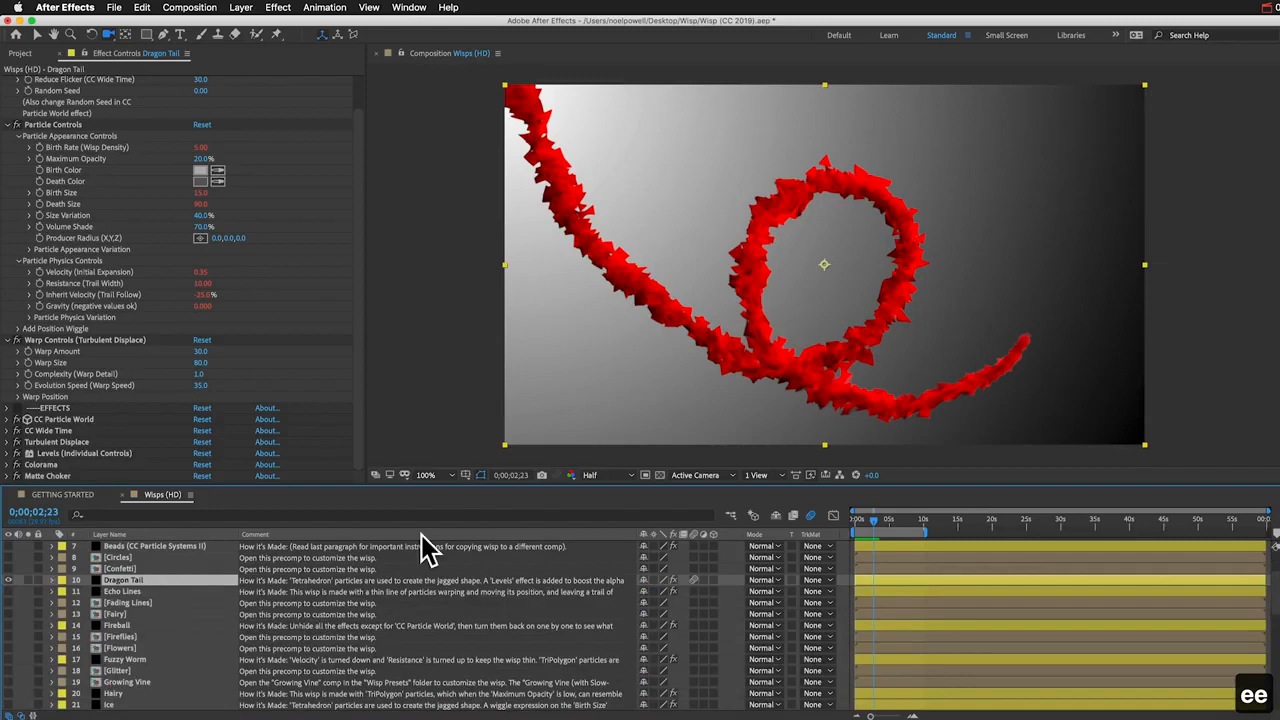
pyautogui.moveTo(636, 536); pyautogui.dragTo(410, 536)
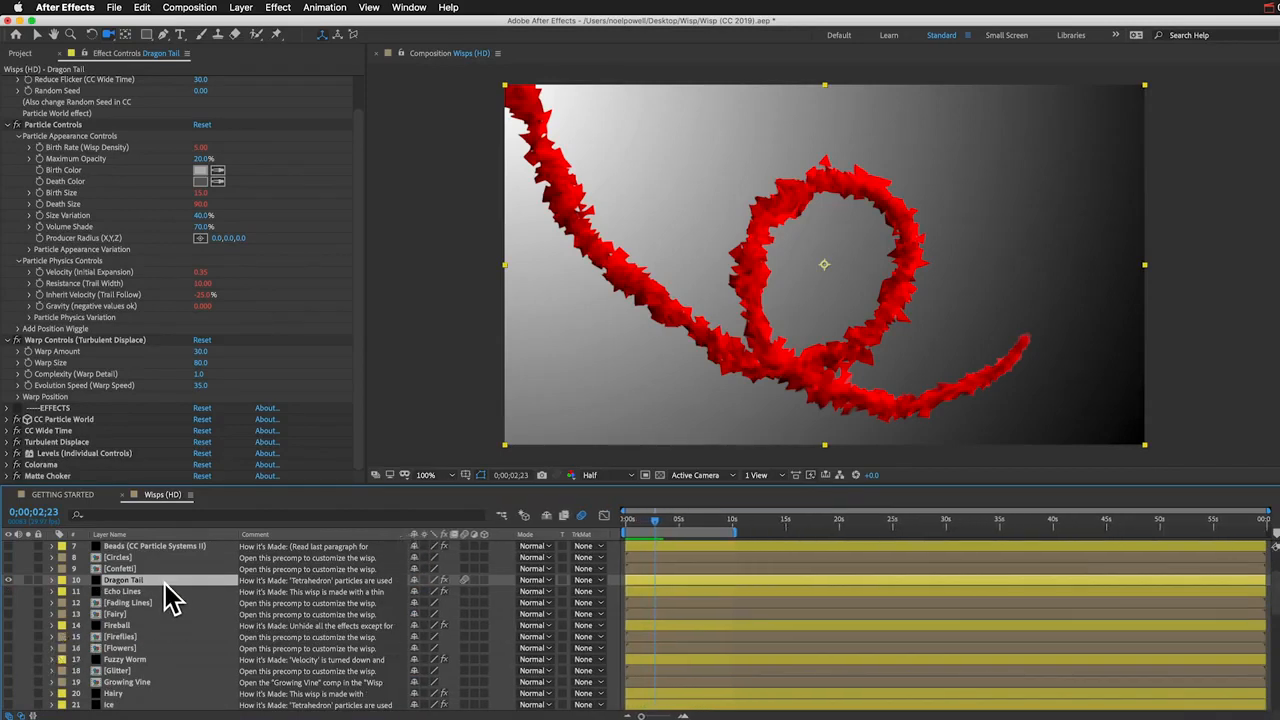
# Step: Compare the effect controls of the Confetti and Fading Lines precomp layers with those of the Dragon Tail layer
pyautogui.scroll(3, 125, 598)
pyautogui.scroll(-2, 125, 598)
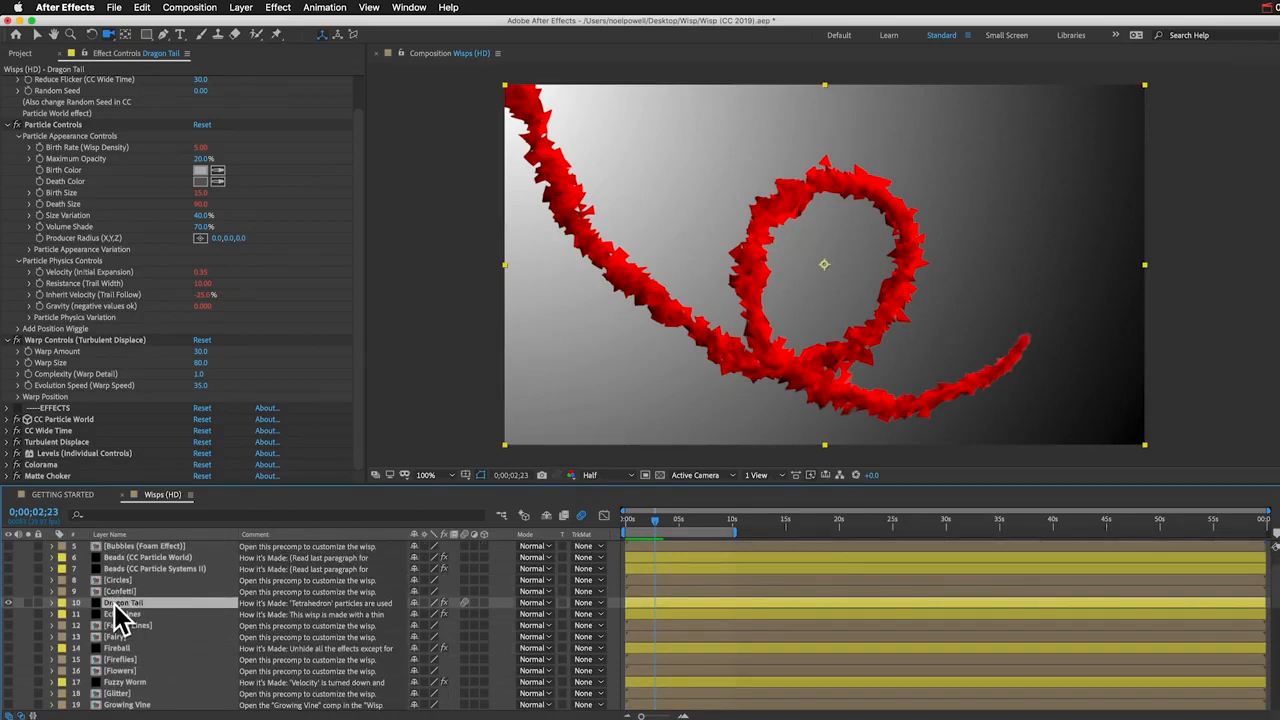
pyautogui.click(121, 591)
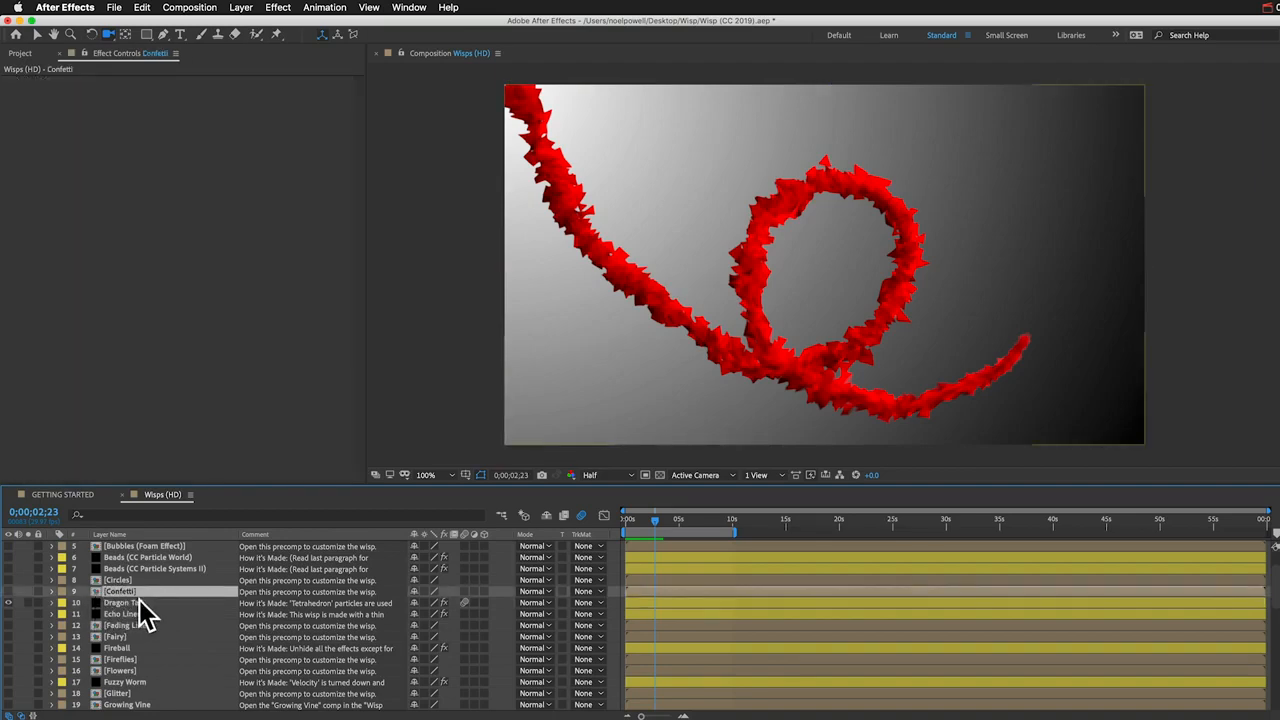
pyautogui.click(135, 605)
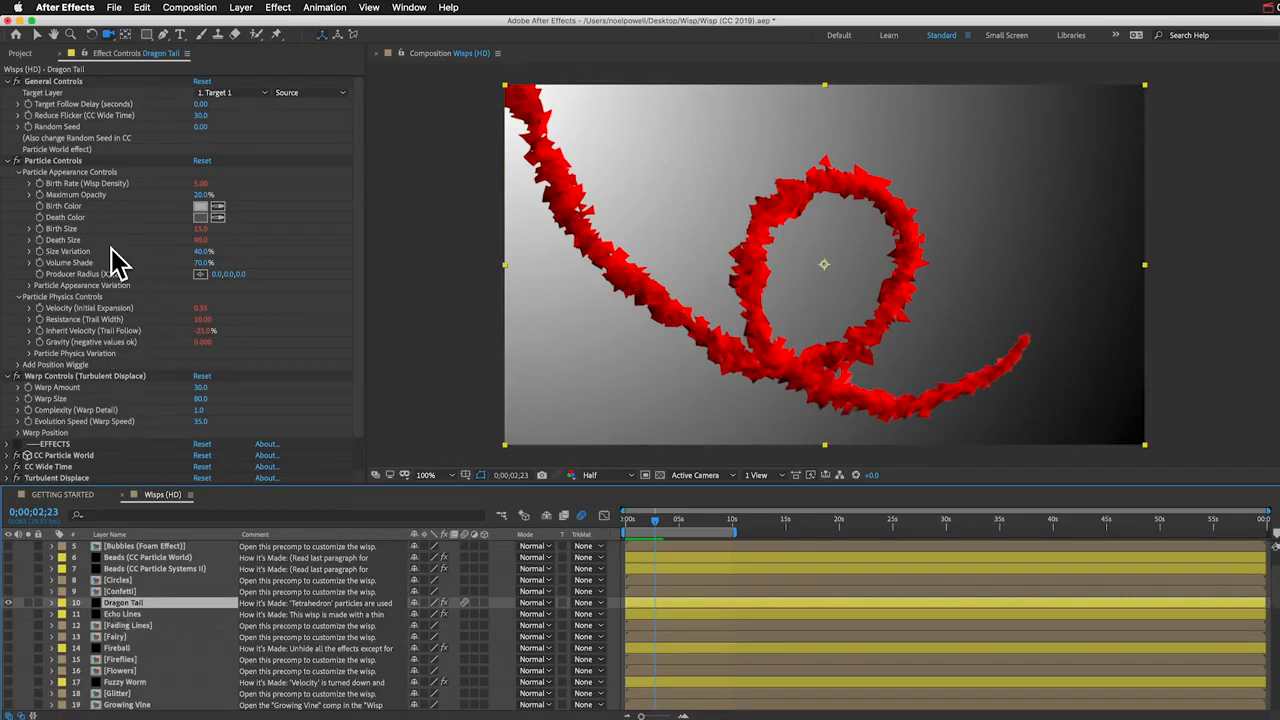
pyautogui.click(119, 625)
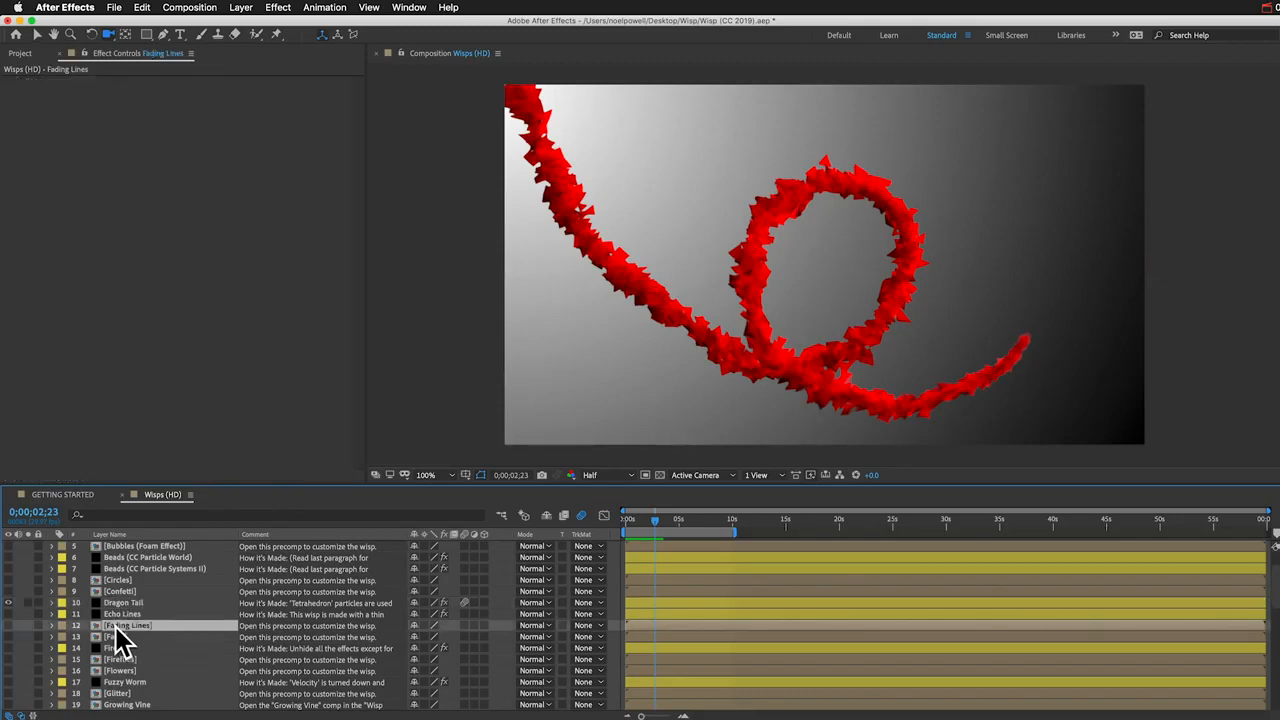
# Step: Look at the layers inside the Fading Lines precomp and locate the Wisp Precomps (HD) folder in the project
pyautogui.doubleClick(115, 626)
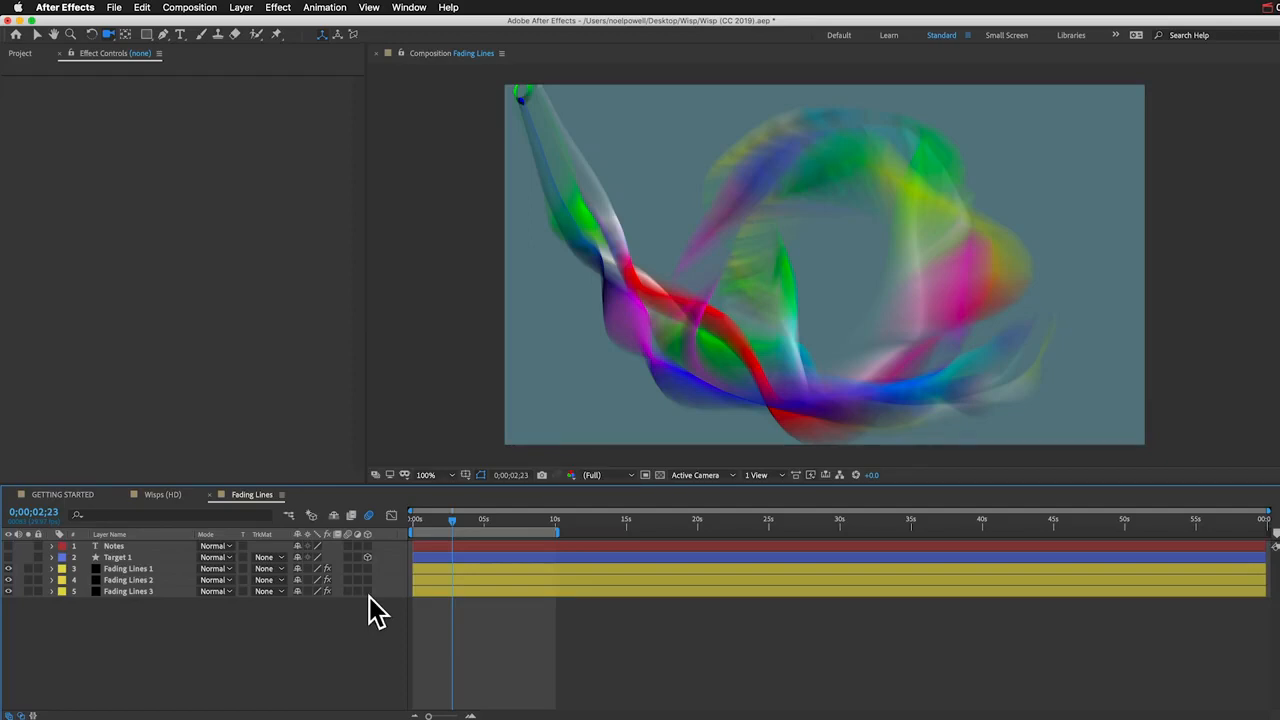
pyautogui.press('super+w')
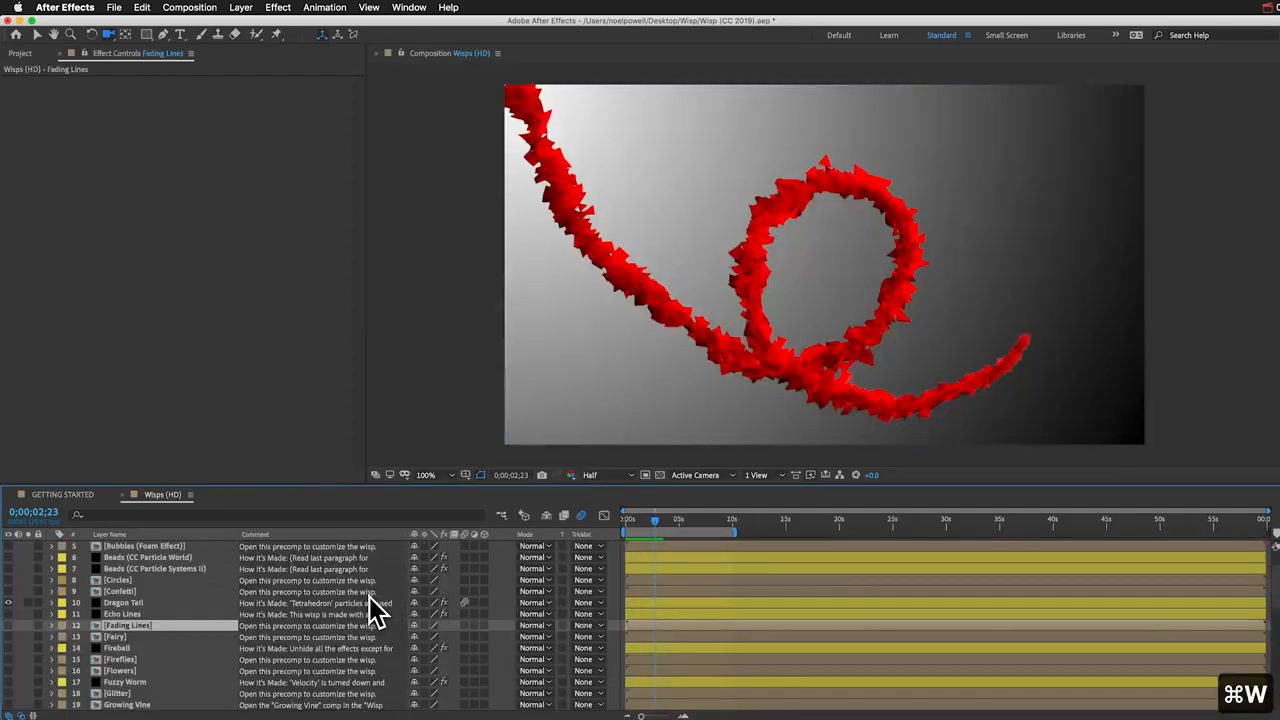
pyautogui.click(120, 613)
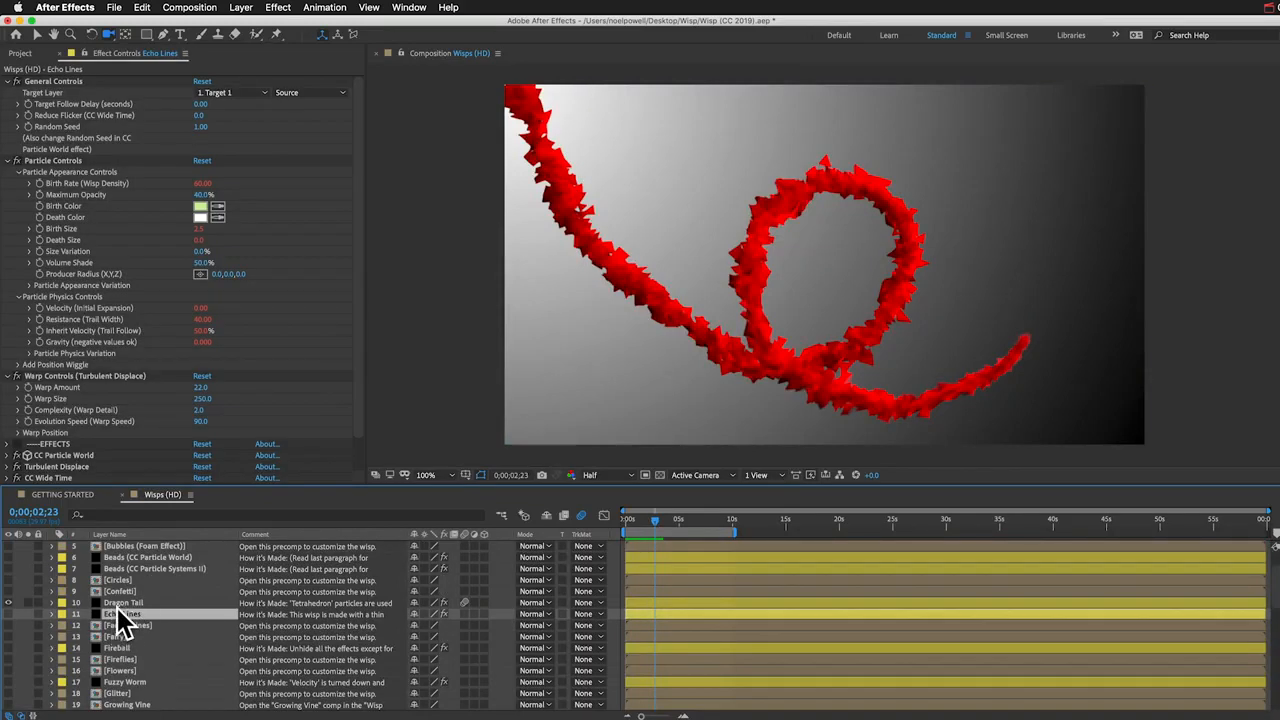
pyautogui.click(20, 53)
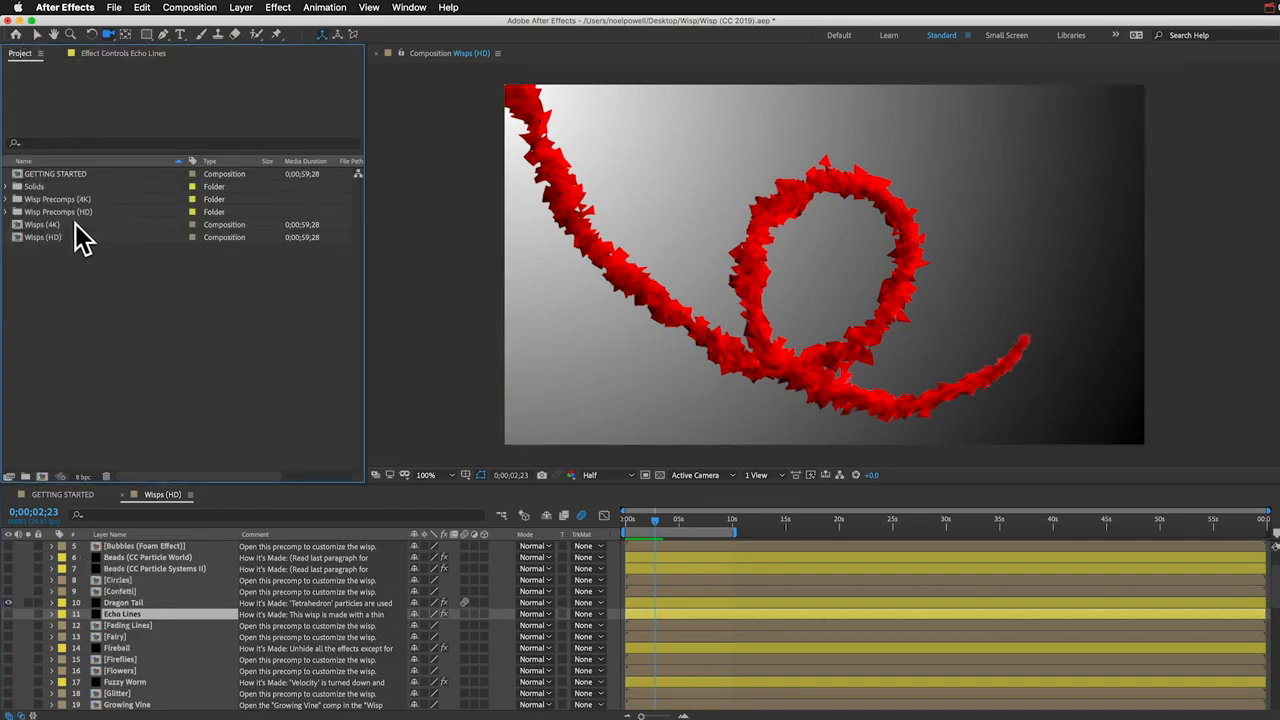
pyautogui.click(56, 213)
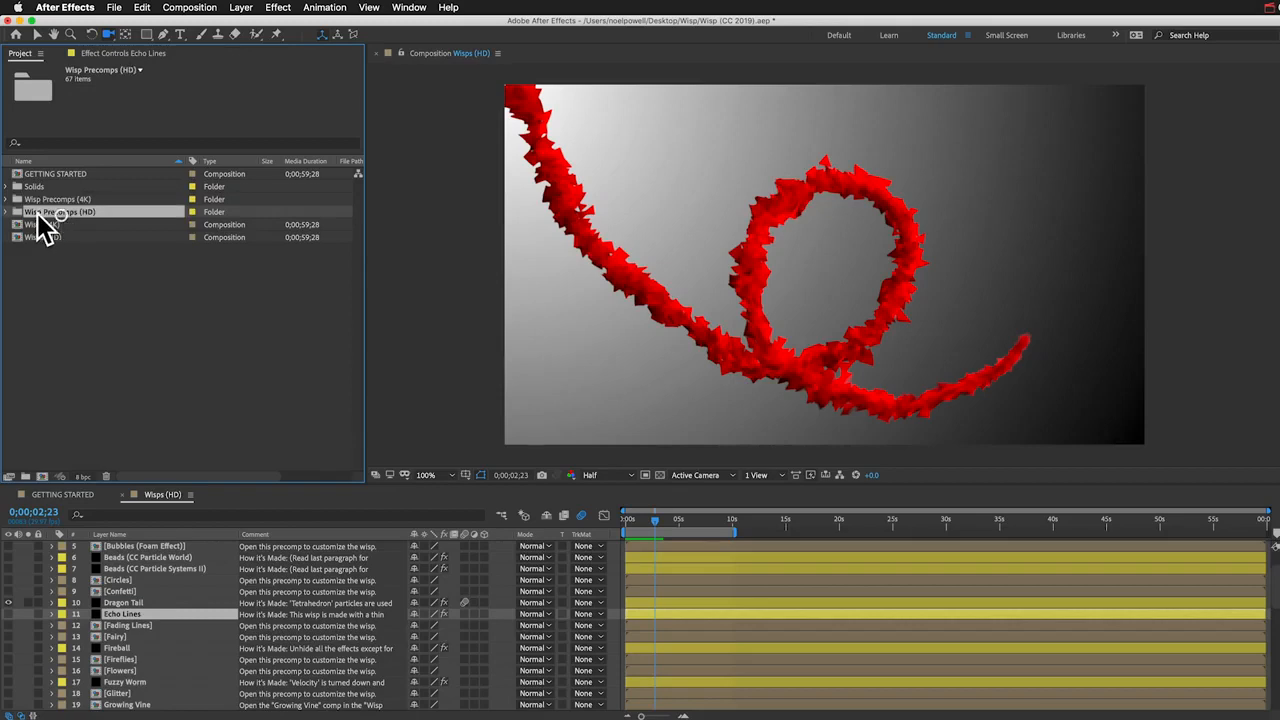
# Step: Review the Dragon Tail layer's target layer choices and find the Target 1 layer in the Wisps (HD) timeline
pyautogui.click(123, 603)
pyautogui.click(100, 53)
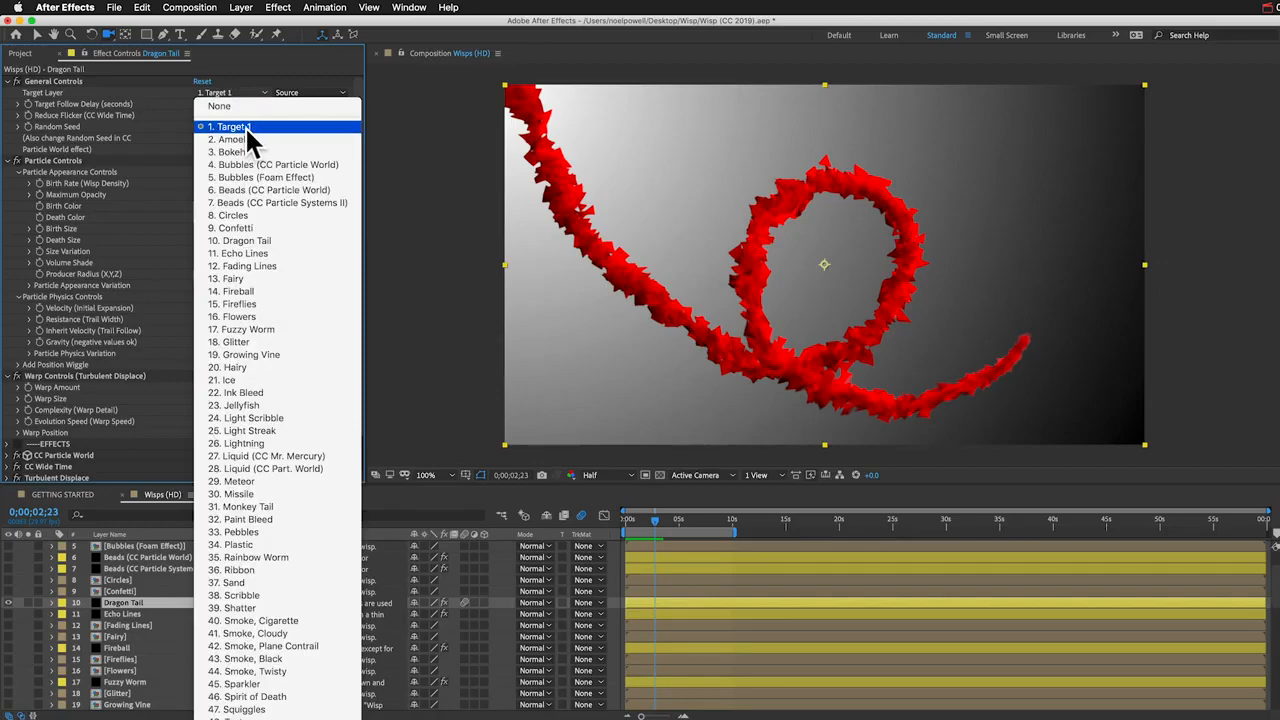
pyautogui.click(122, 556)
pyautogui.scroll(4, 123, 556)
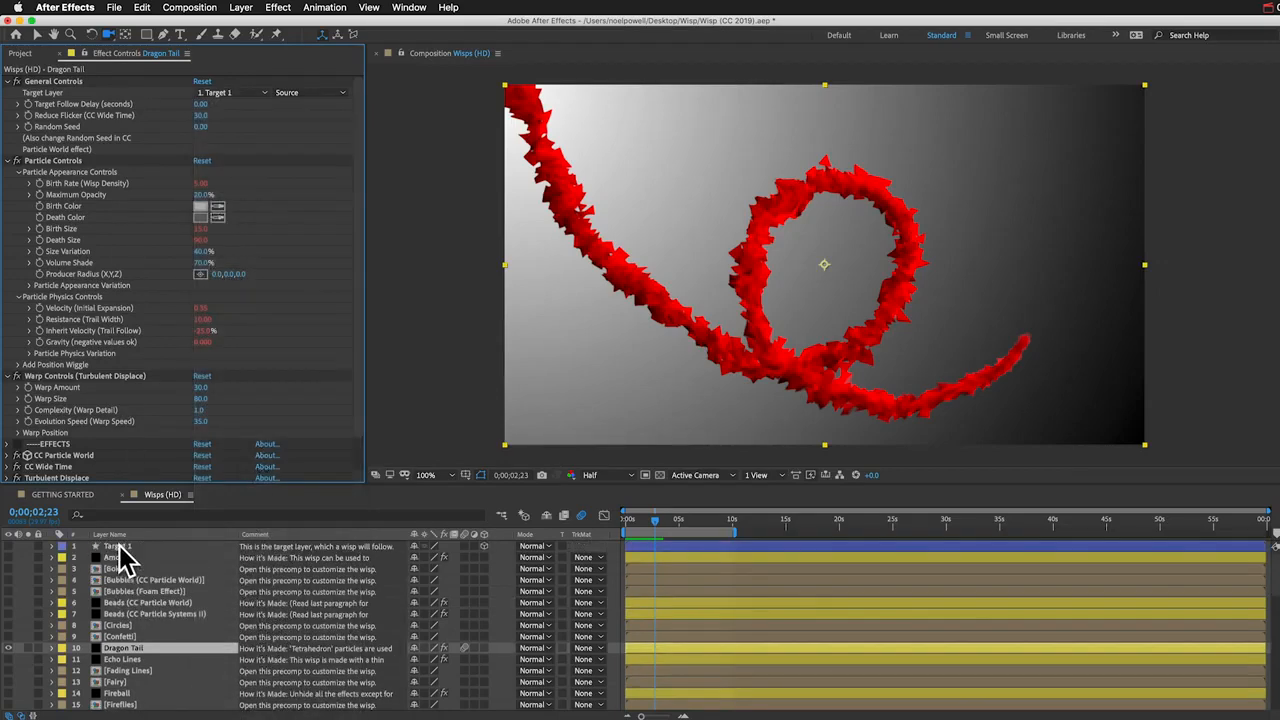
pyautogui.click(118, 547)
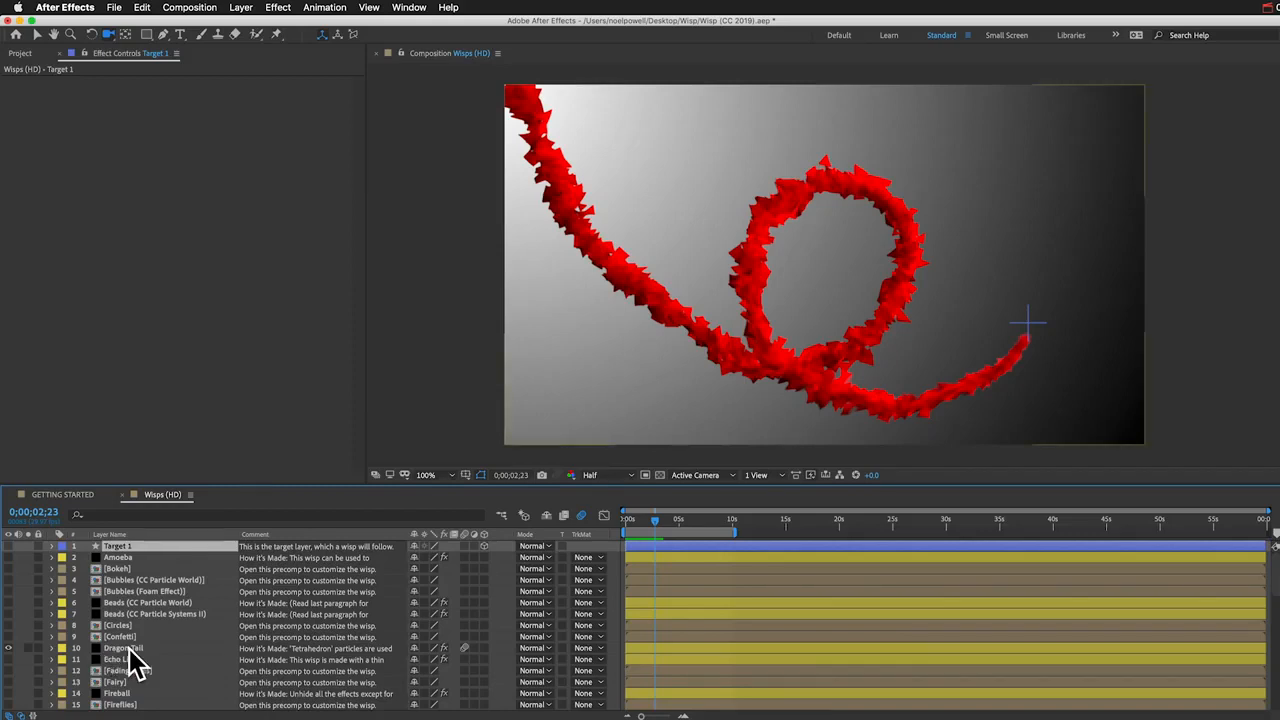
# Step: Open the Fairy precomp and examine the effect controls of its Head, Faded Spheres and Tetrahedrons layers
pyautogui.scroll(-1, 135, 665)
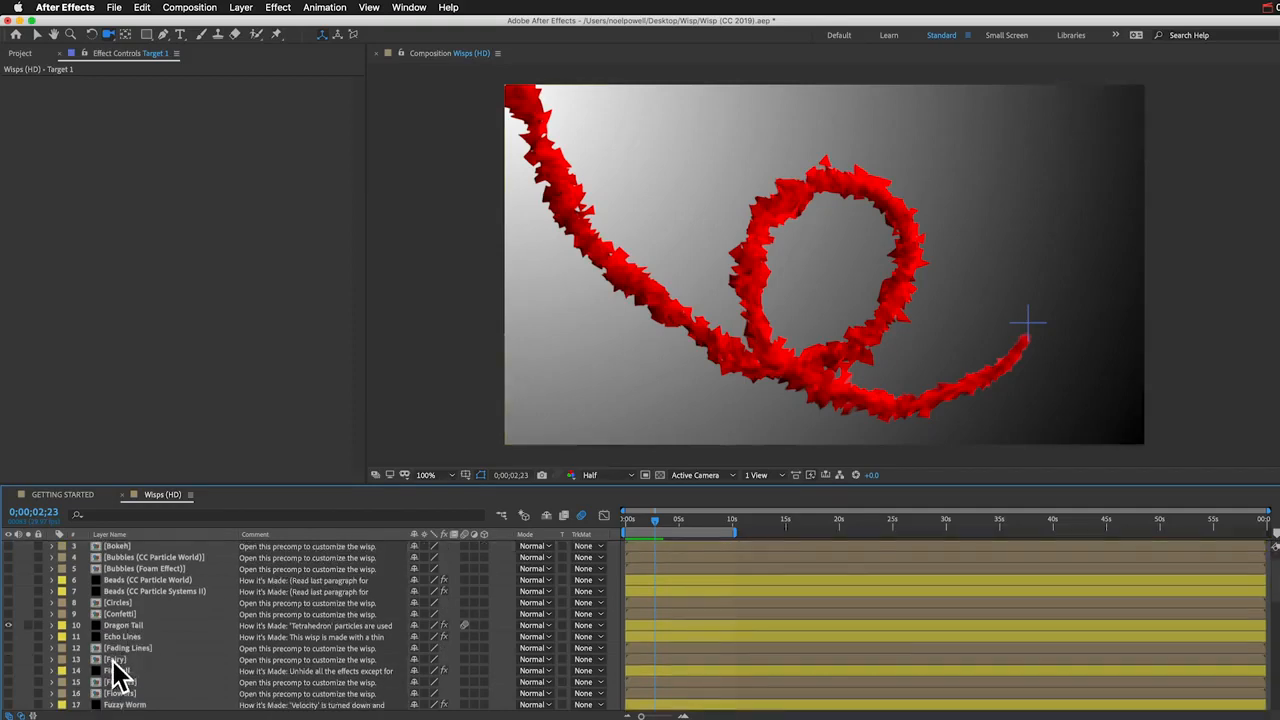
pyautogui.click(116, 661)
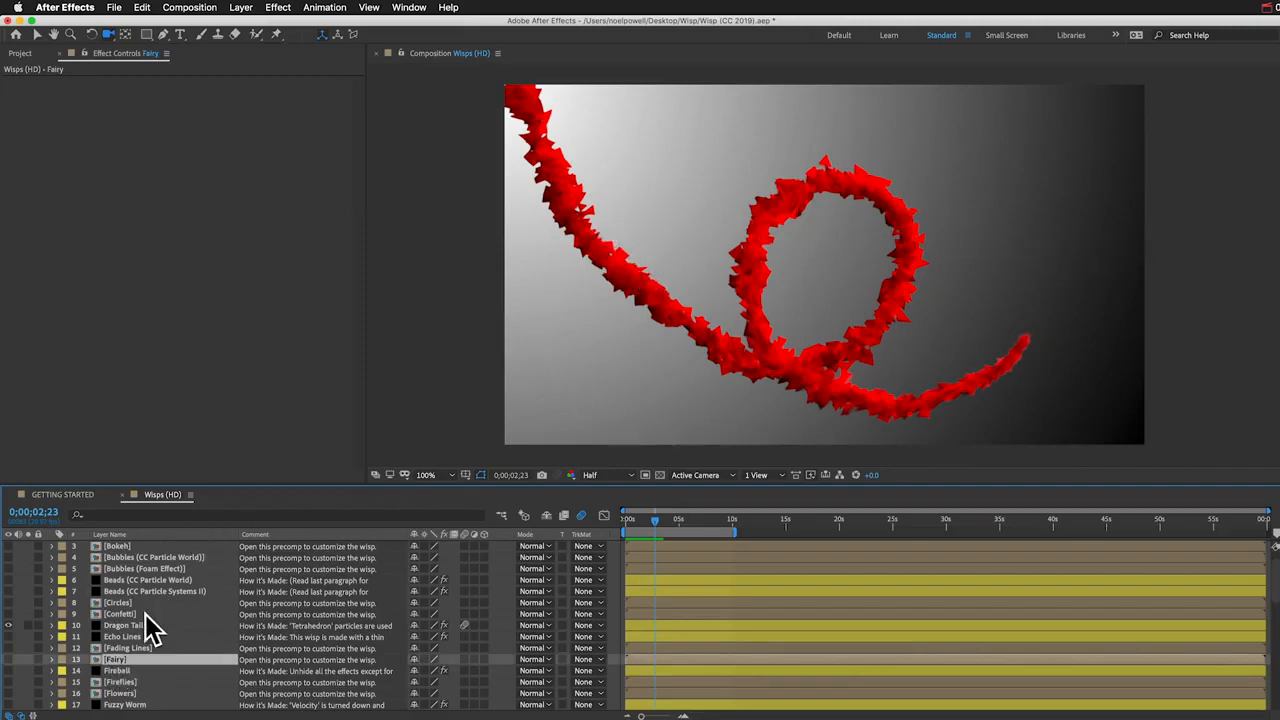
pyautogui.doubleClick(114, 661)
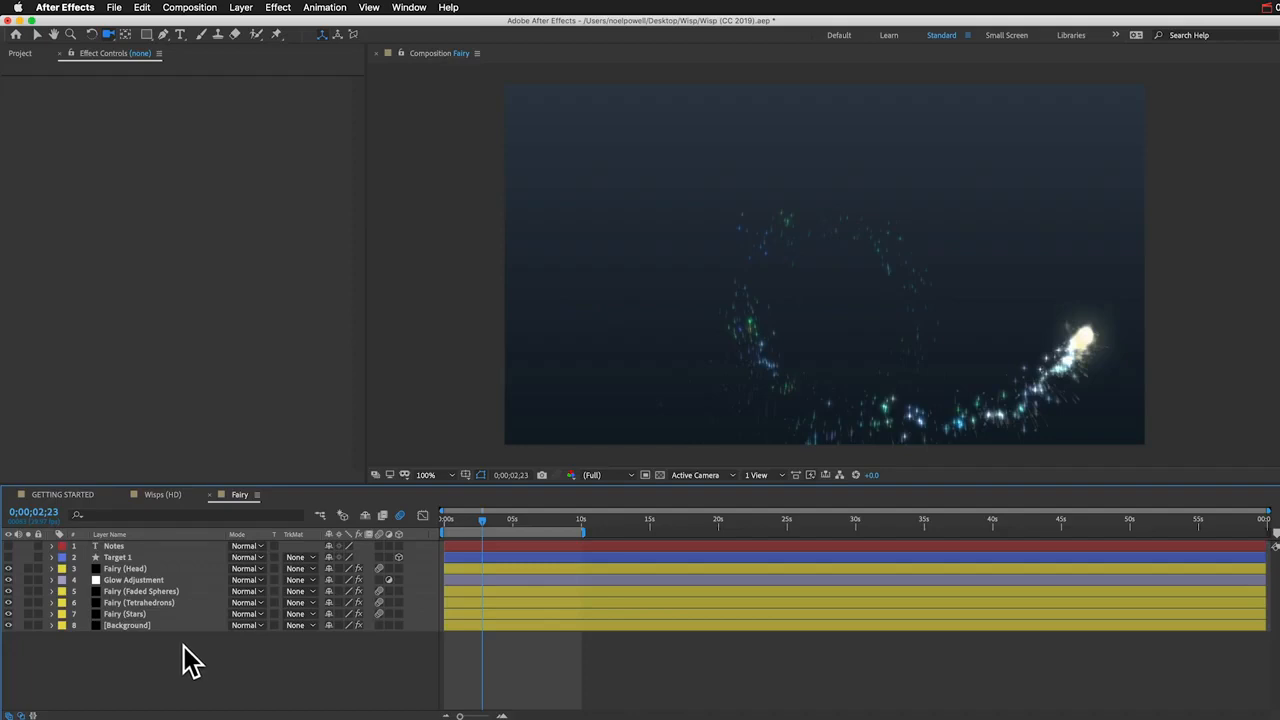
pyautogui.click(122, 568)
pyautogui.click(130, 591)
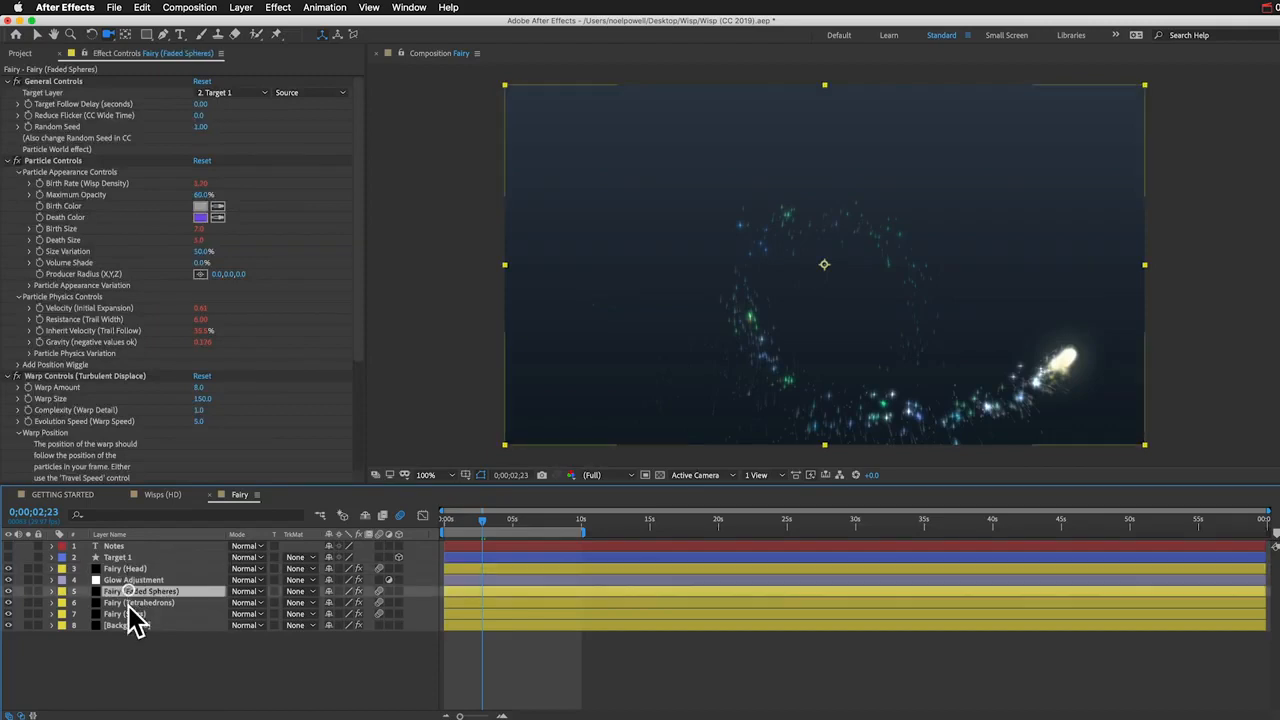
pyautogui.click(127, 603)
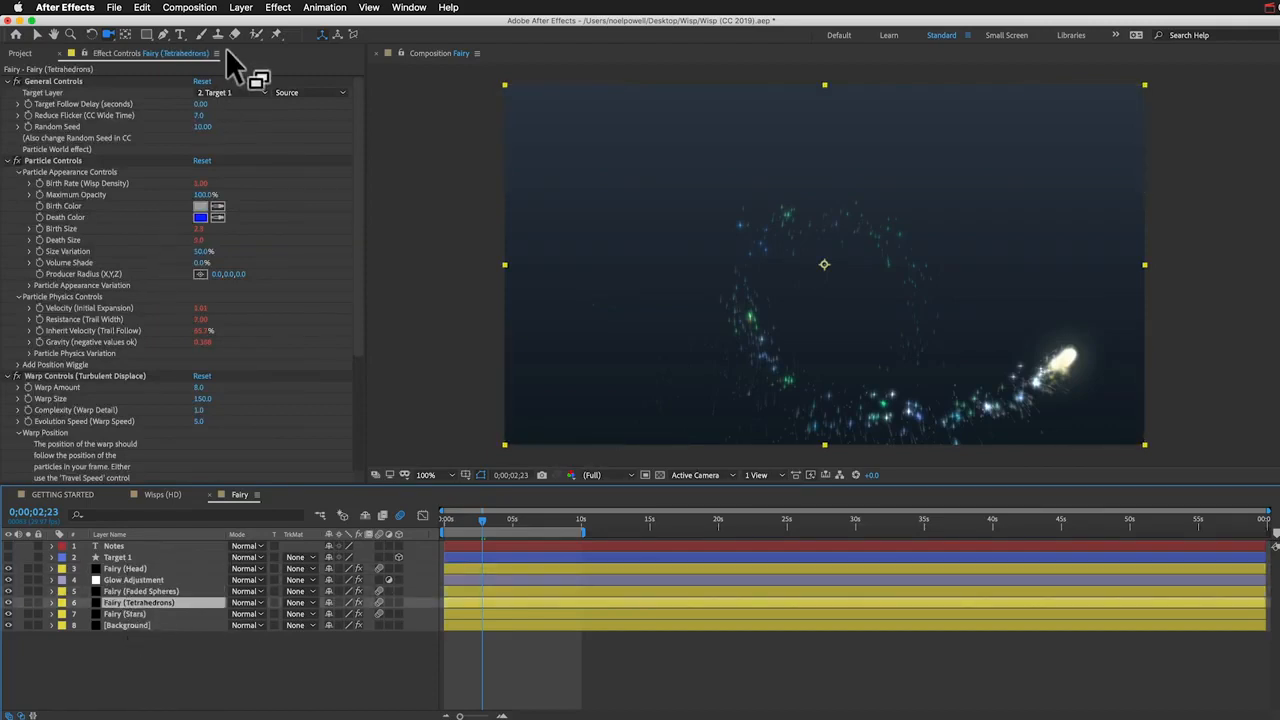
# Step: Check the Fairy (Tetrahedrons) target layer setting, inspect the precomp's own Target 1 layer and close the Fairy precomp
pyautogui.click(238, 93)
pyautogui.click(102, 116)
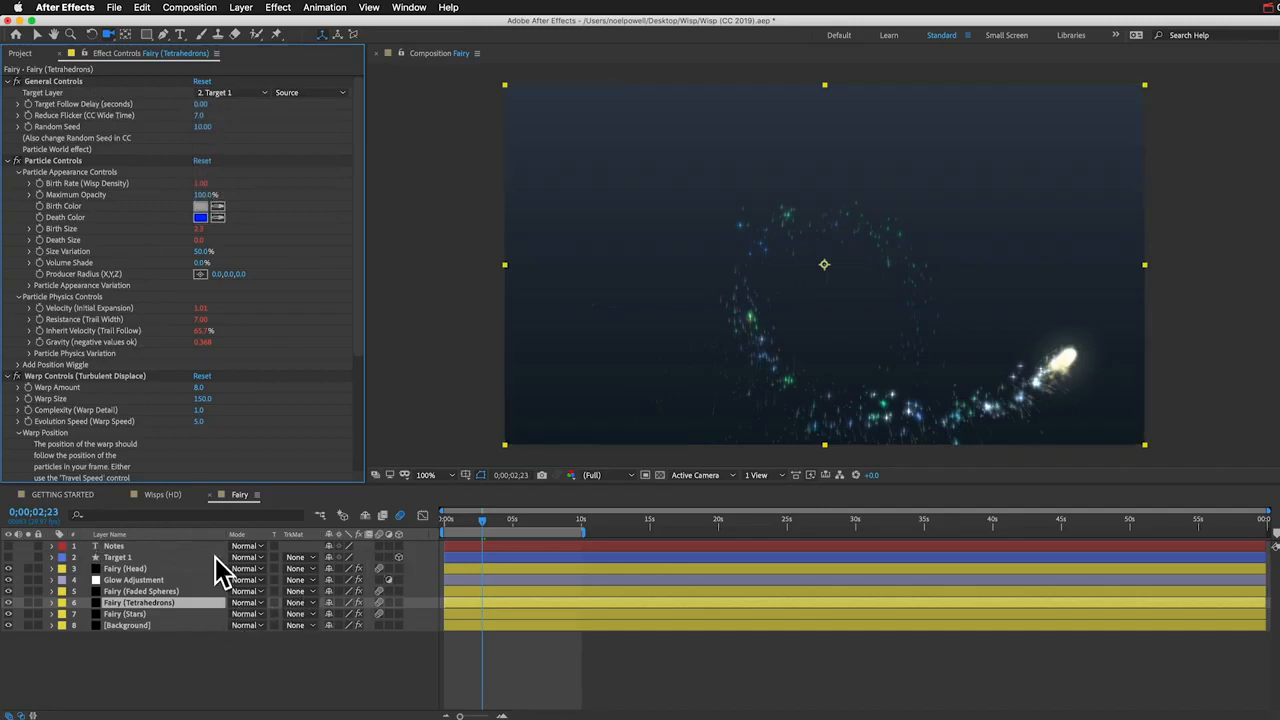
pyautogui.click(116, 557)
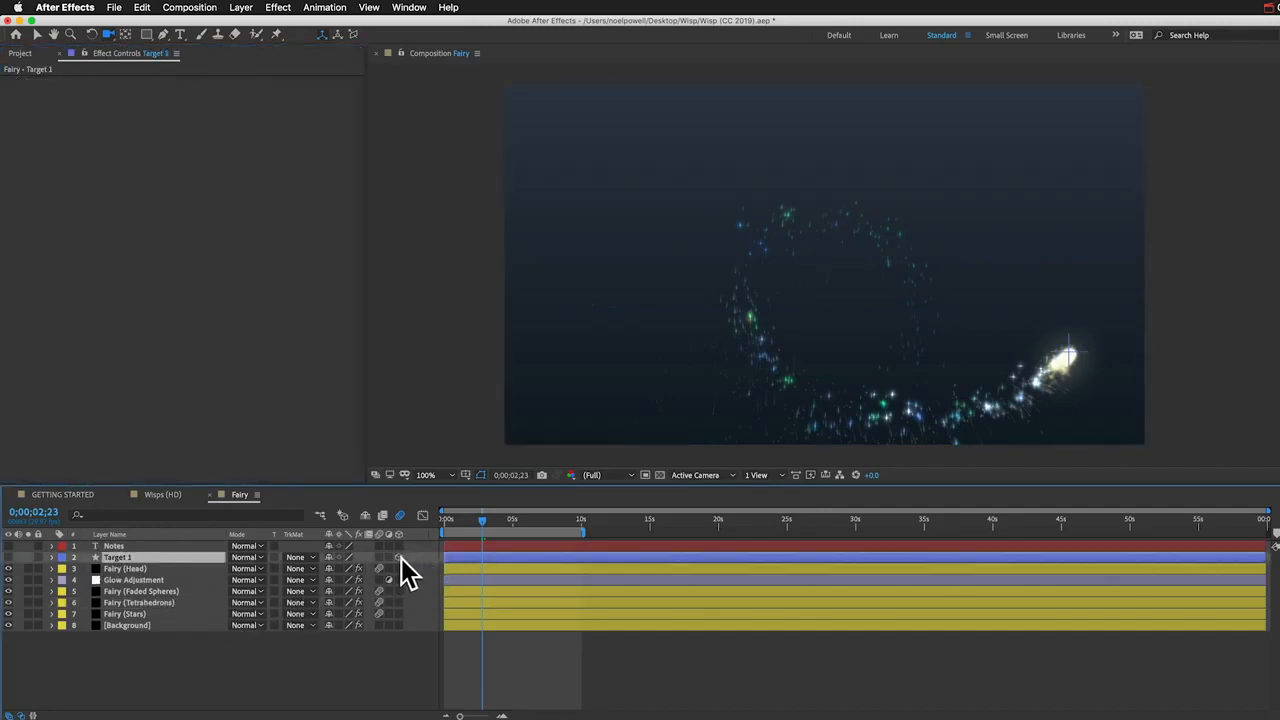
pyautogui.click(148, 663)
pyautogui.press('super+w')
# Step: Copy the Dragon Tail and Target 1 layers together from the Wisps (HD) composition
pyautogui.click(140, 626)
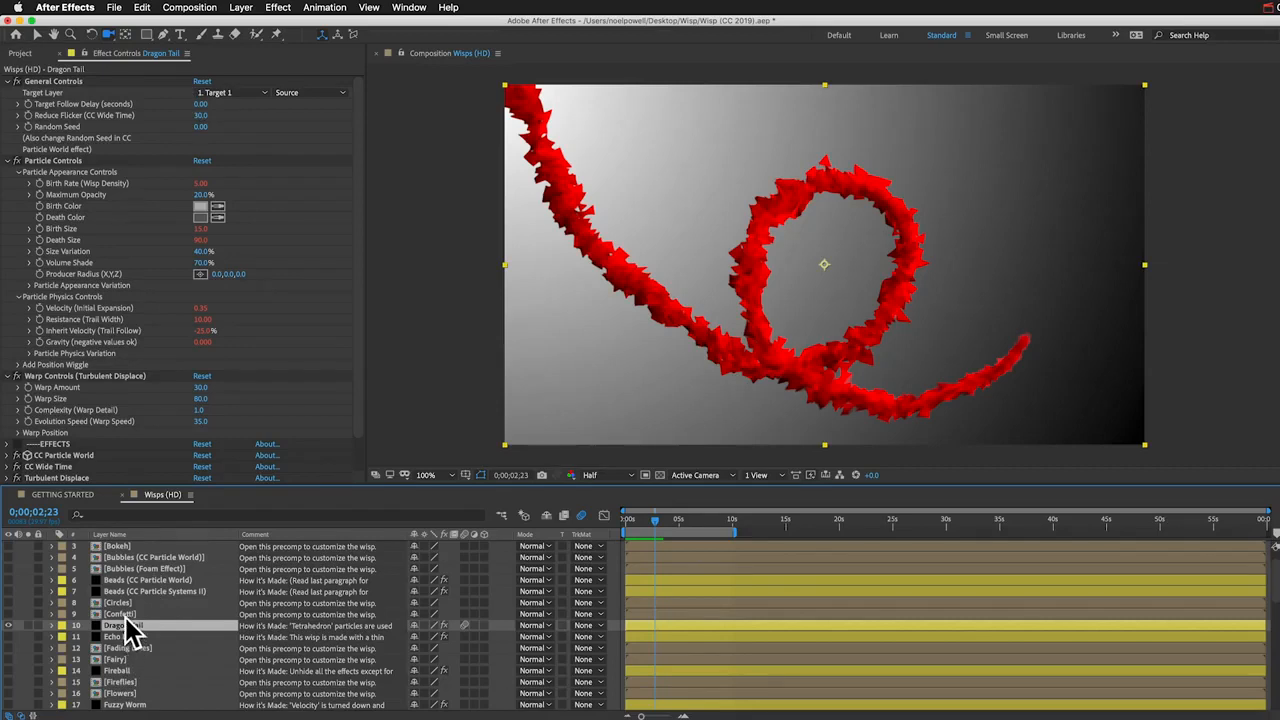
pyautogui.scroll(2, 128, 600)
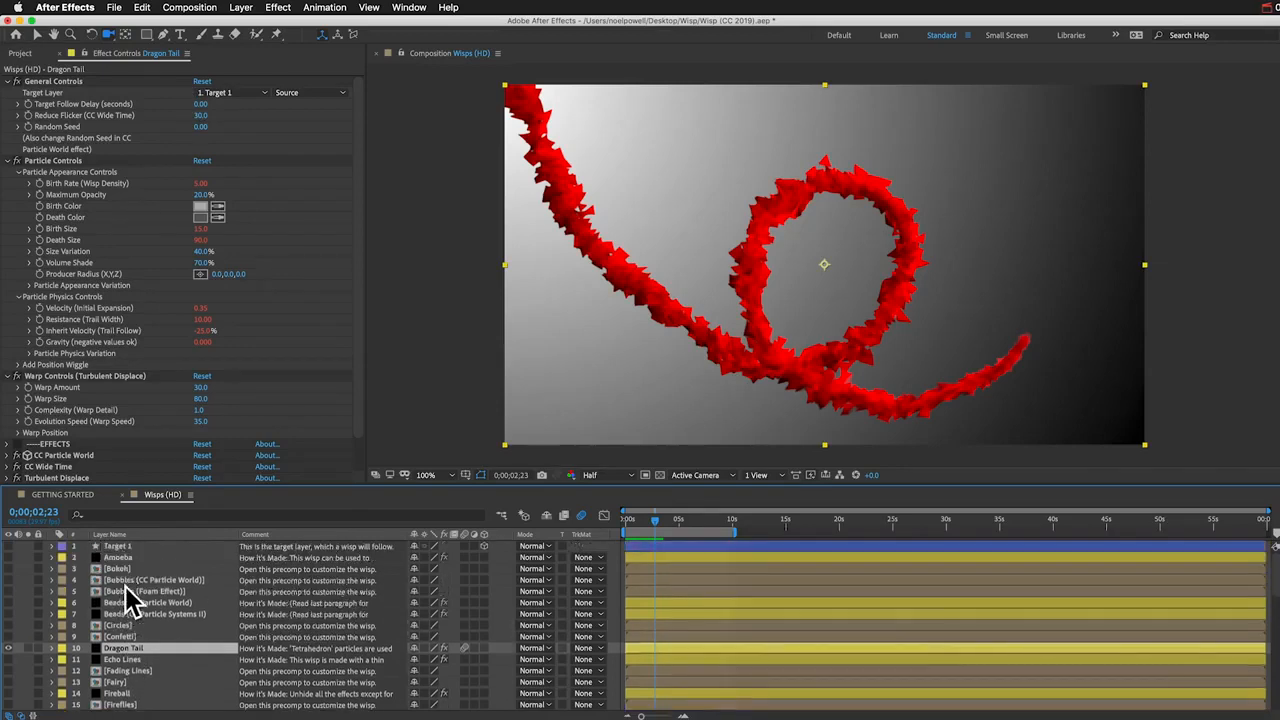
pyautogui.keyDown('super'); pyautogui.click(125, 547); pyautogui.keyUp('super')
pyautogui.press('super+c')
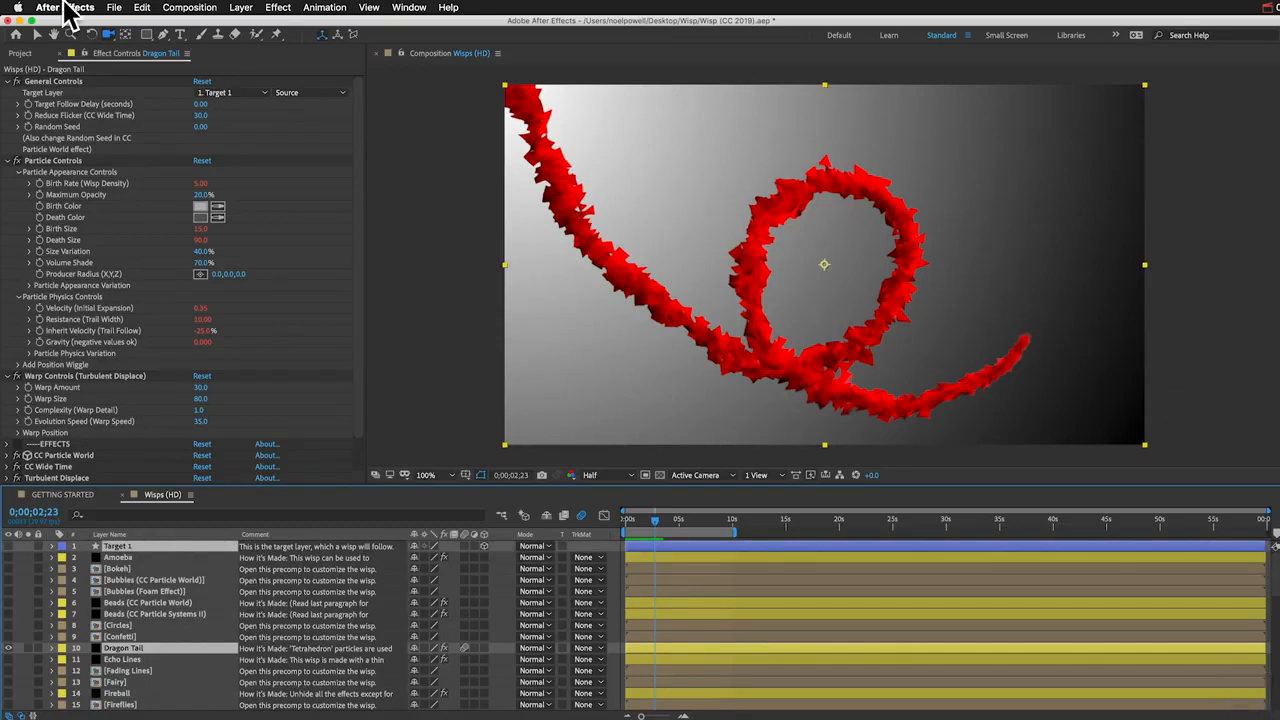
# Step: Create a new composition with the HDTV 1080 29.97 preset and the default name Comp 1
pyautogui.click(207, 8)
pyautogui.click(208, 24)
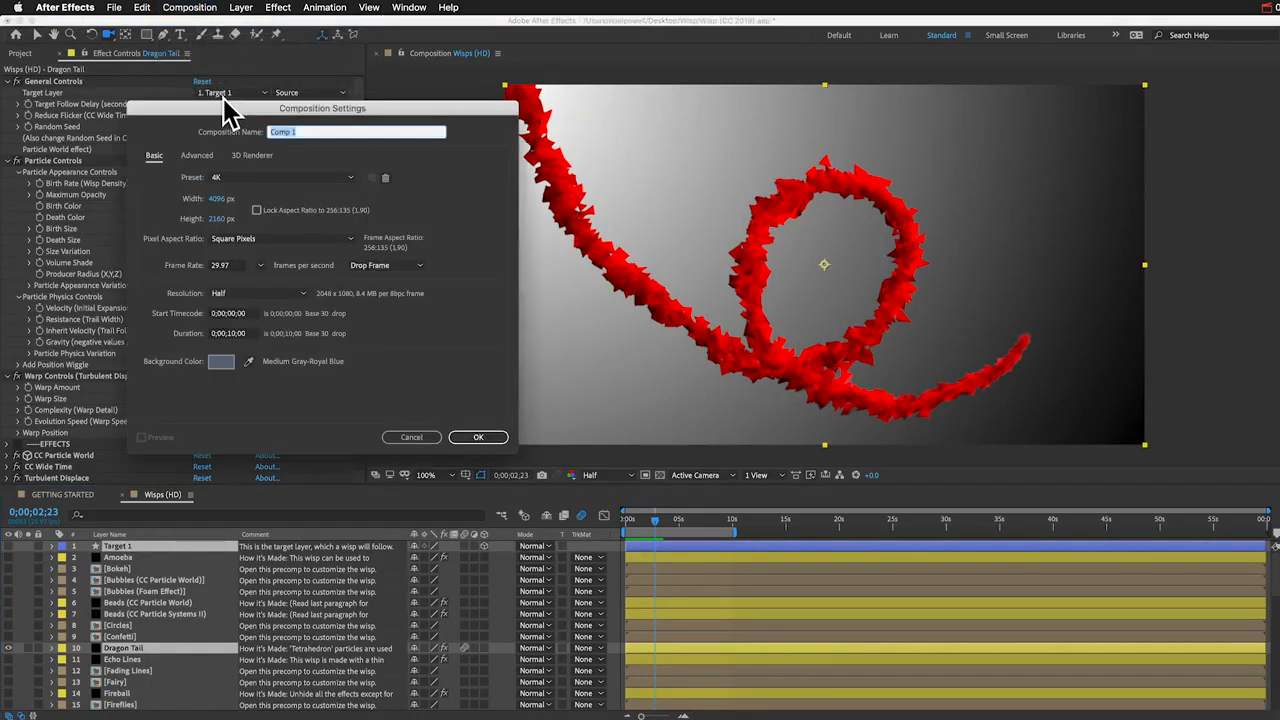
pyautogui.click(290, 179)
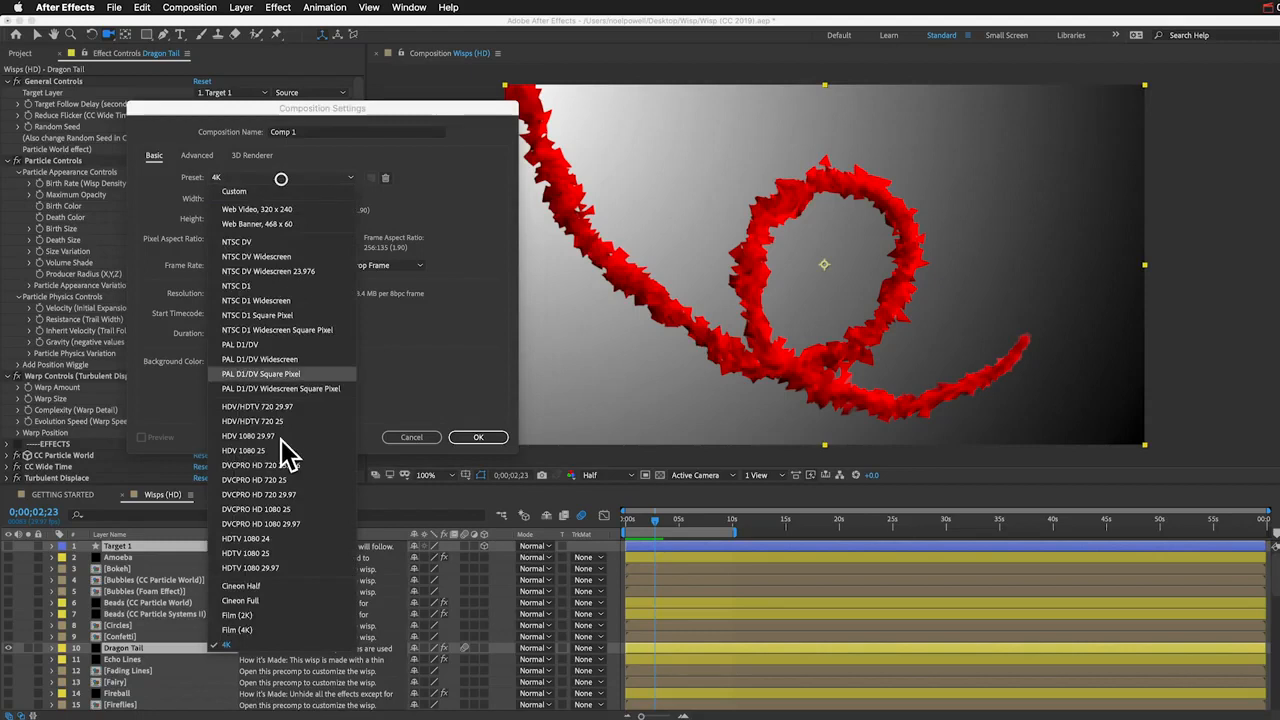
pyautogui.click(250, 568)
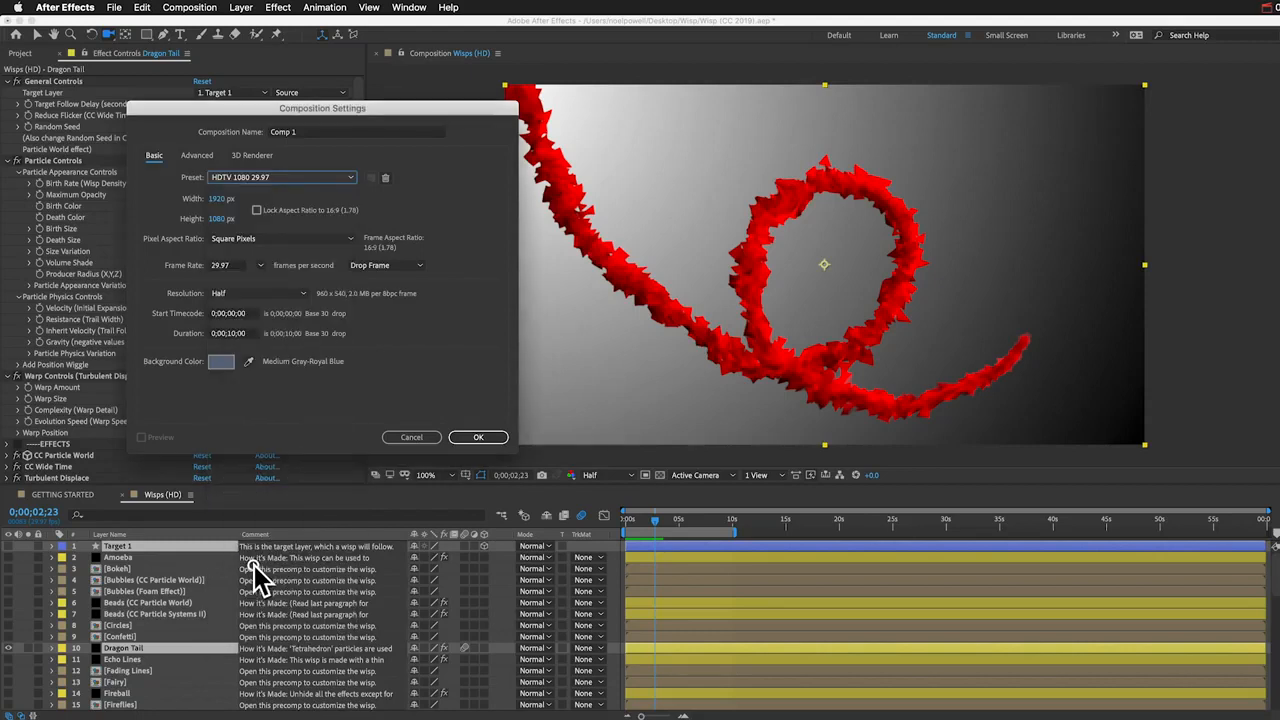
pyautogui.click(478, 437)
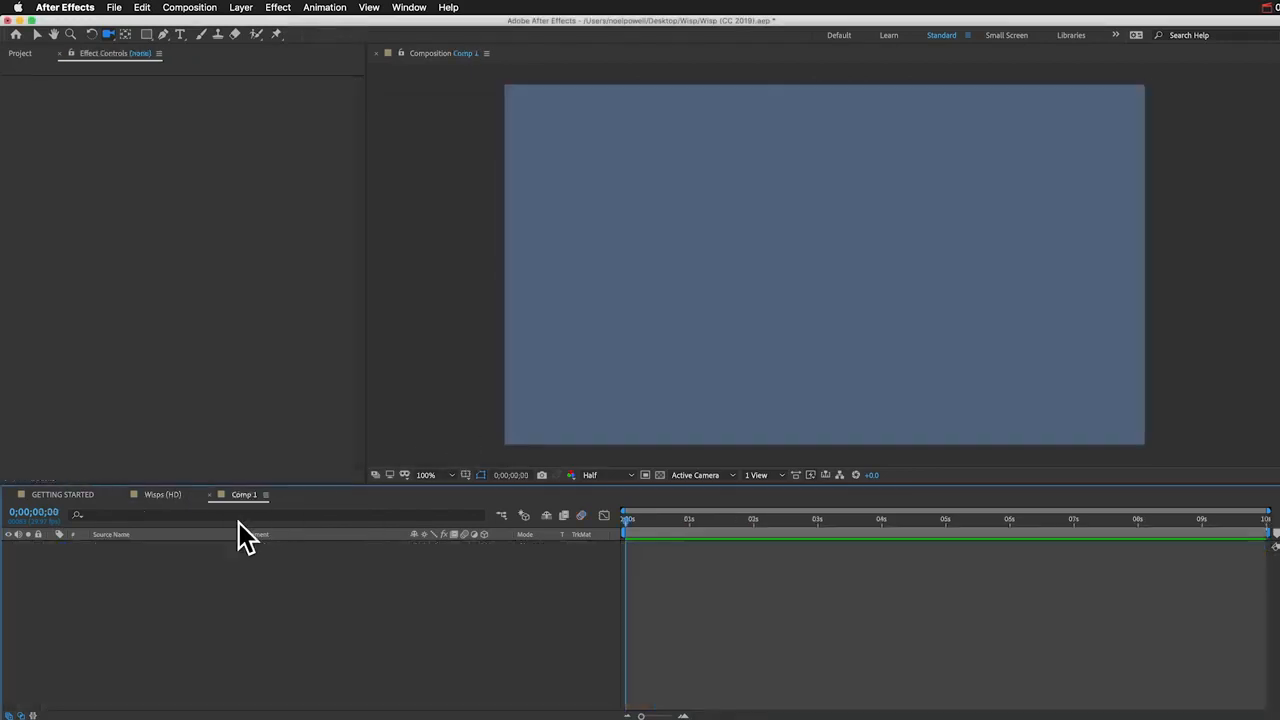
# Step: Paste the copied wisp and target layers into Comp 1 and deselect them
pyautogui.press('super+v')
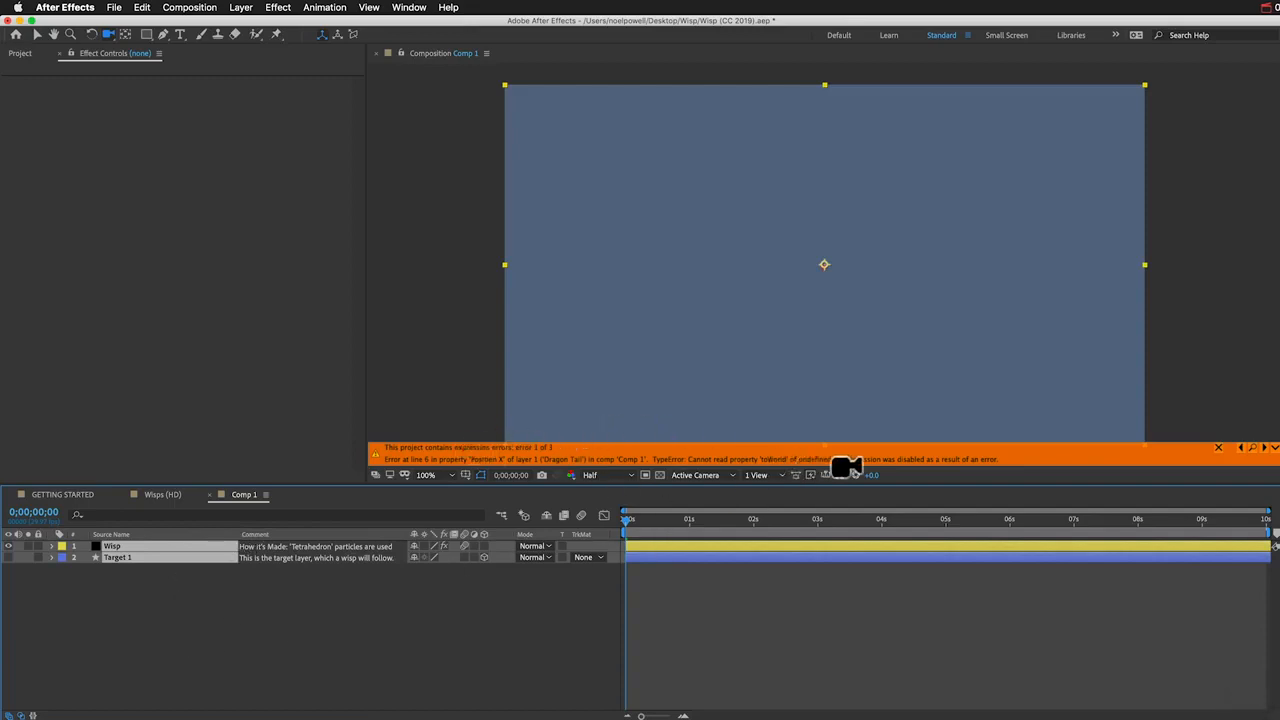
pyautogui.click(220, 600)
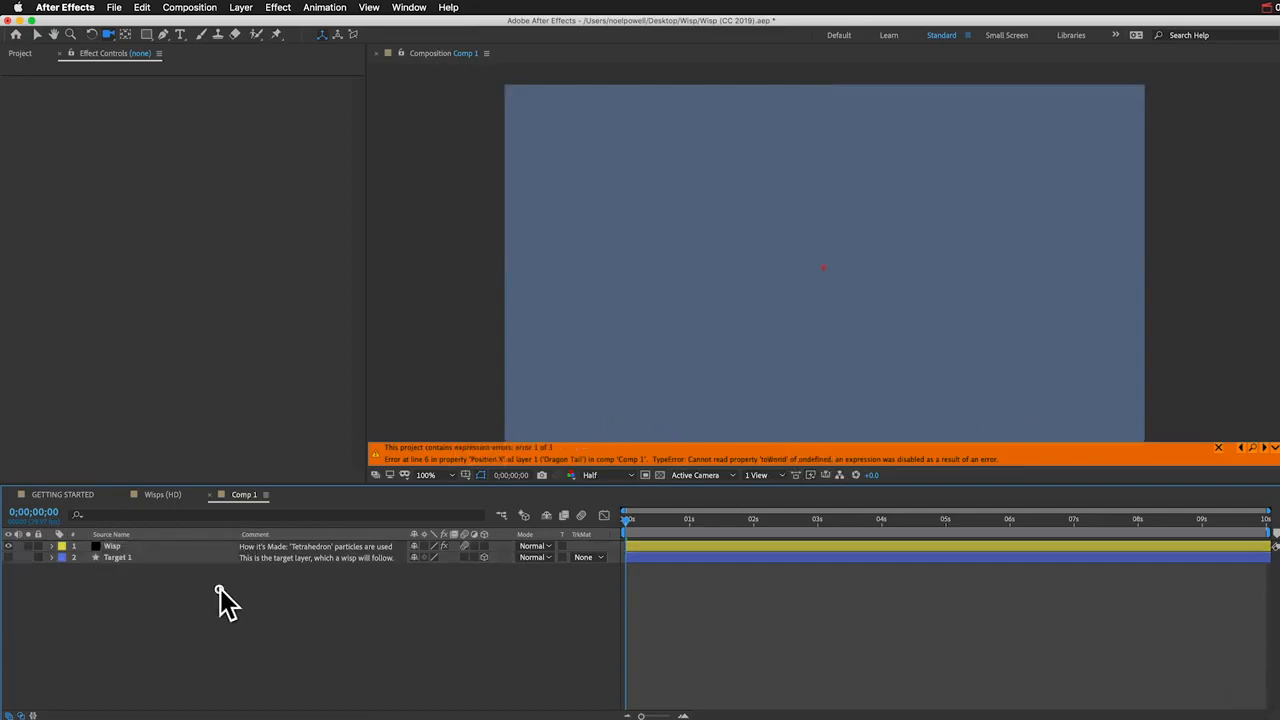
# Step: Set the pasted wisp's target layer to Target 1 and preview the wisp at 0;00;00;19
pyautogui.click(116, 548)
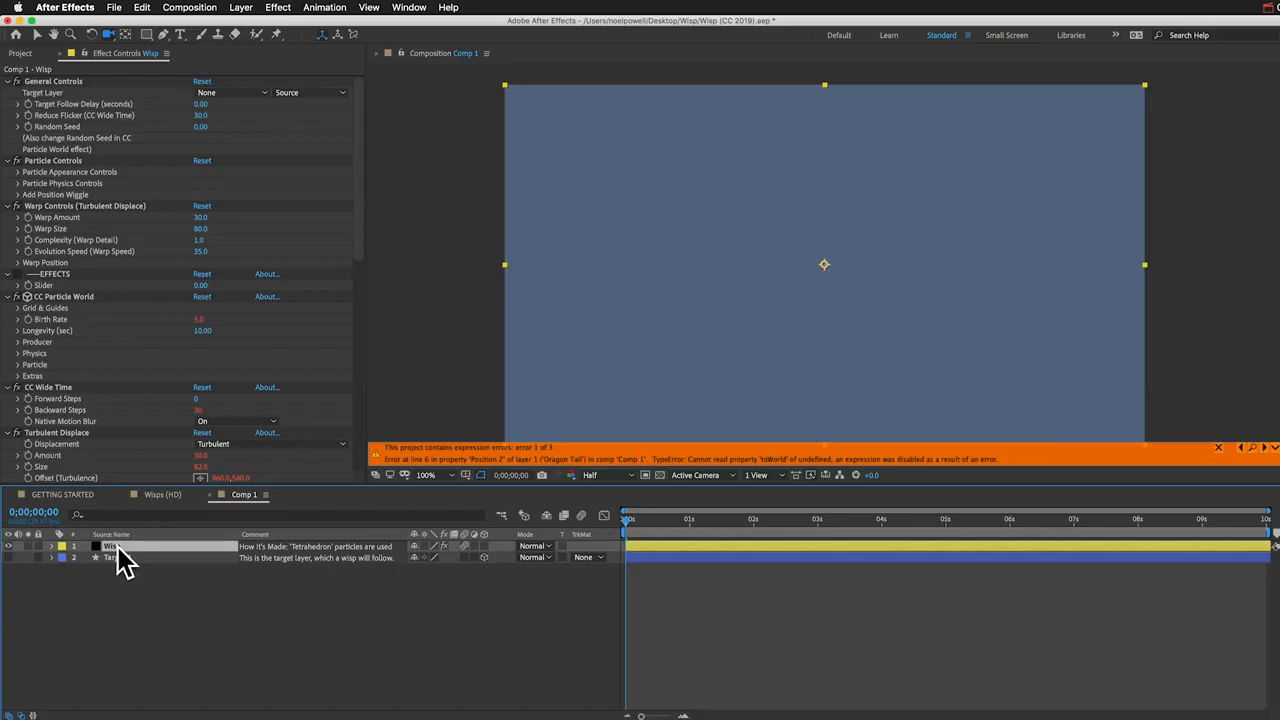
pyautogui.click(230, 92)
pyautogui.click(235, 139)
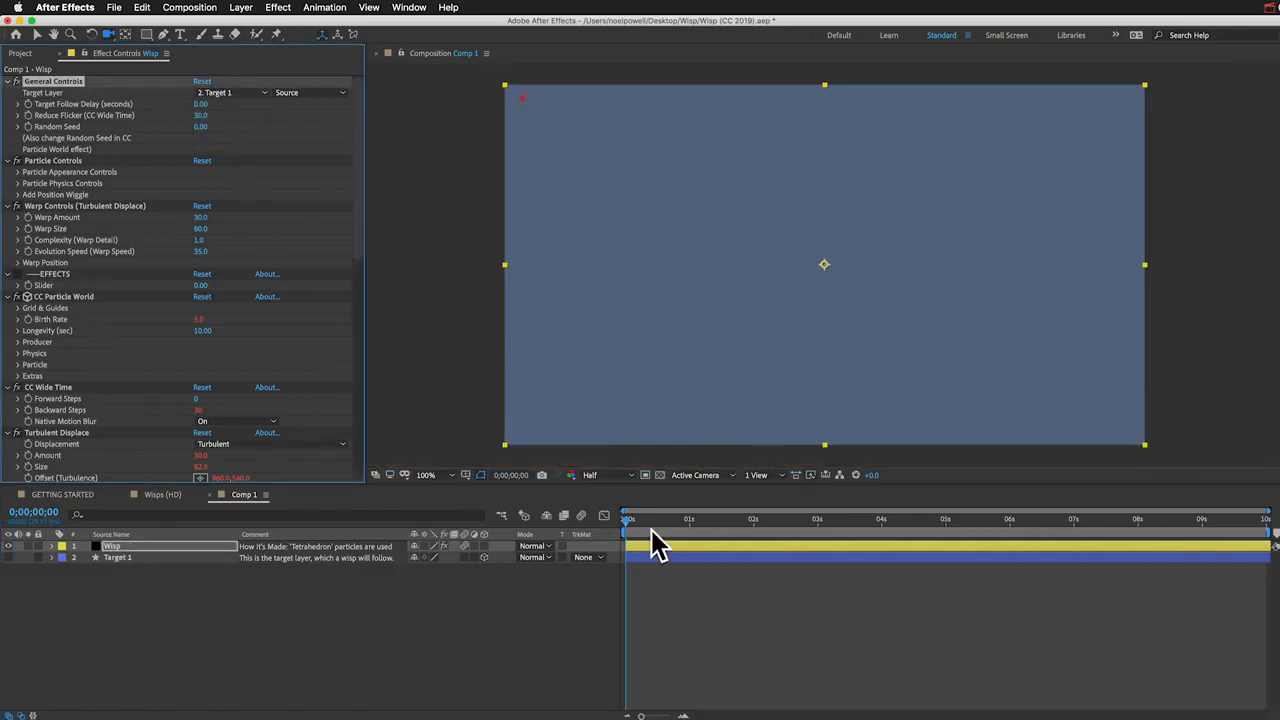
pyautogui.moveTo(632, 522); pyautogui.dragTo(666, 522)
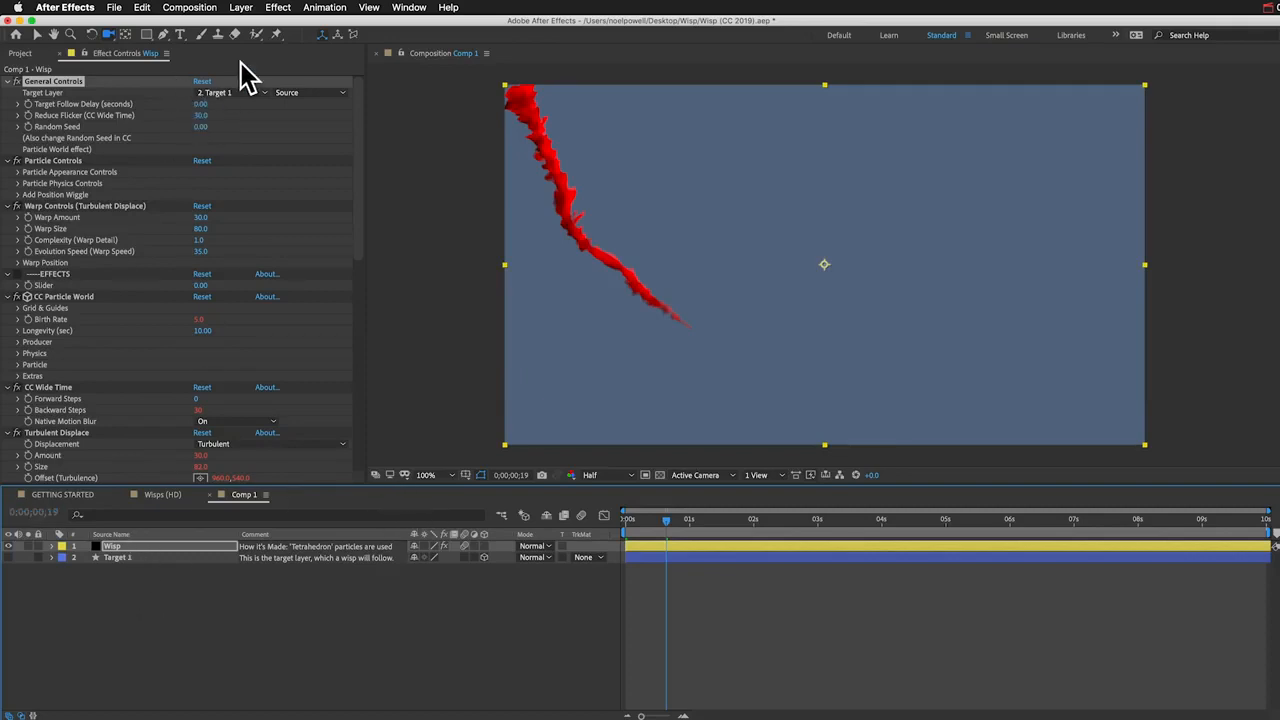
# Step: Select the wisp layer in Comp 1 and reveal its expressions together with its full comment
pyautogui.click(152, 546)
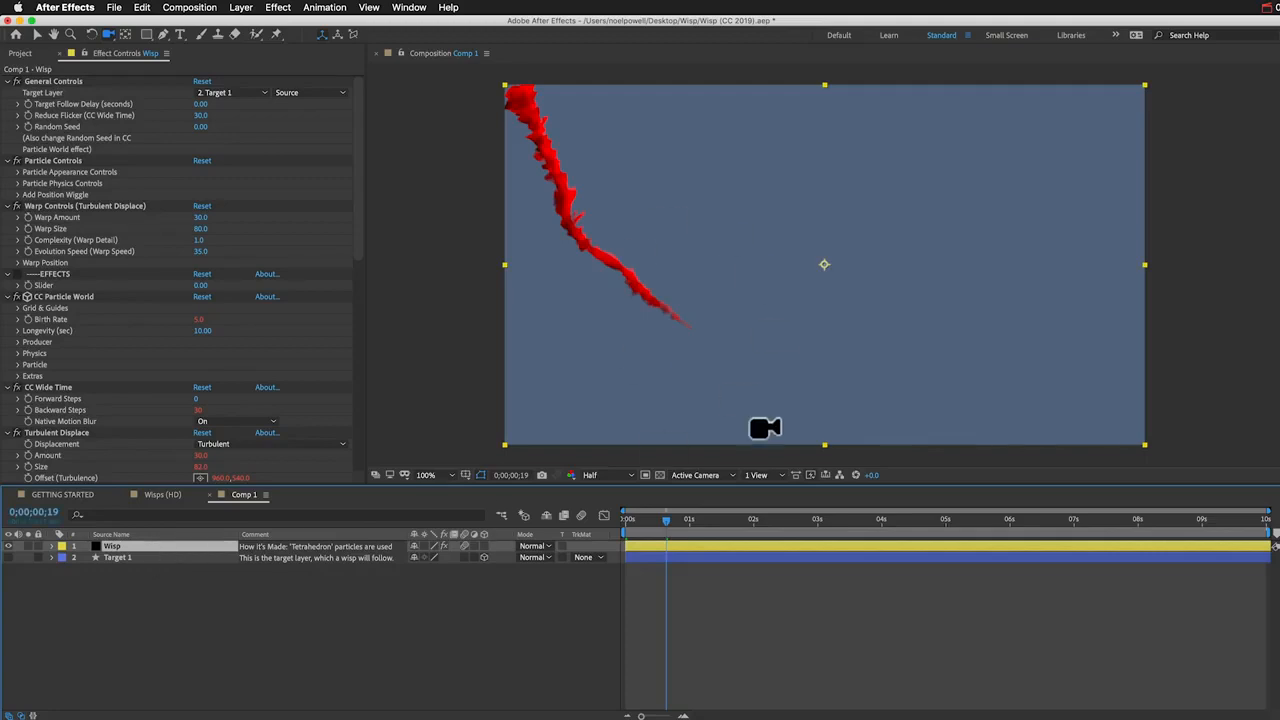
pyautogui.rightClick(140, 549)
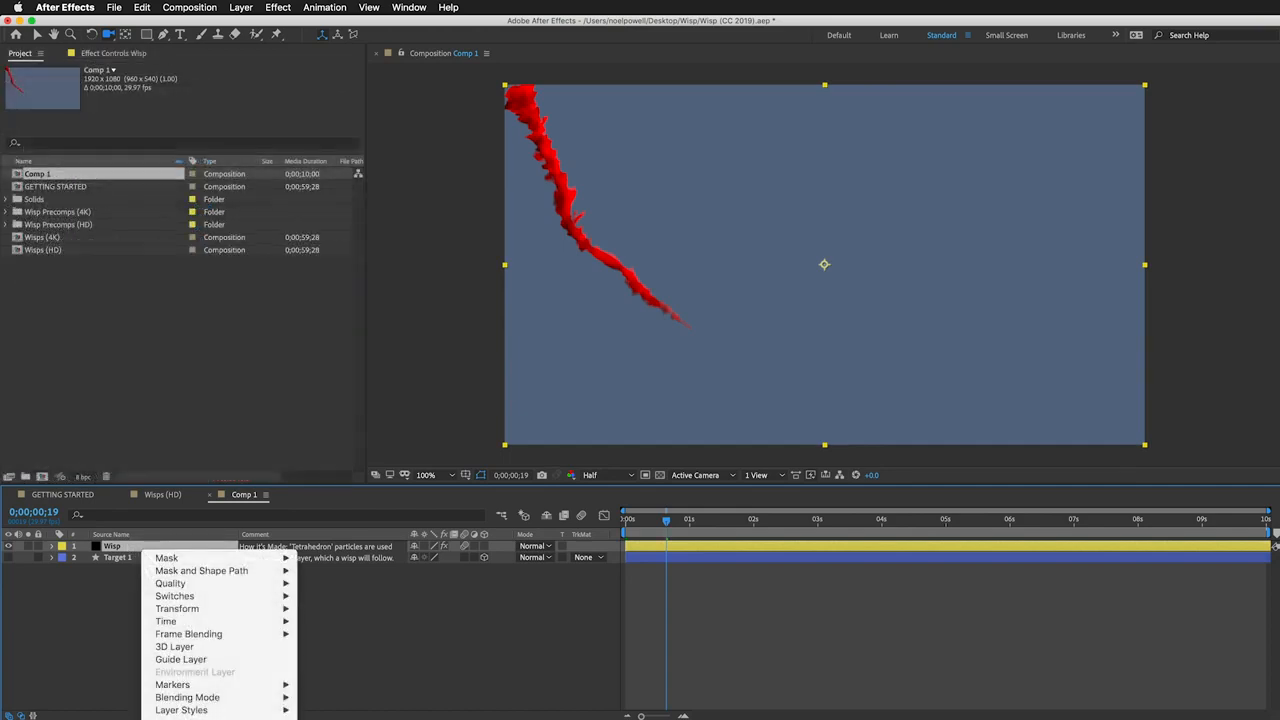
pyautogui.click(86, 601)
pyautogui.press('e')
pyautogui.press('e')
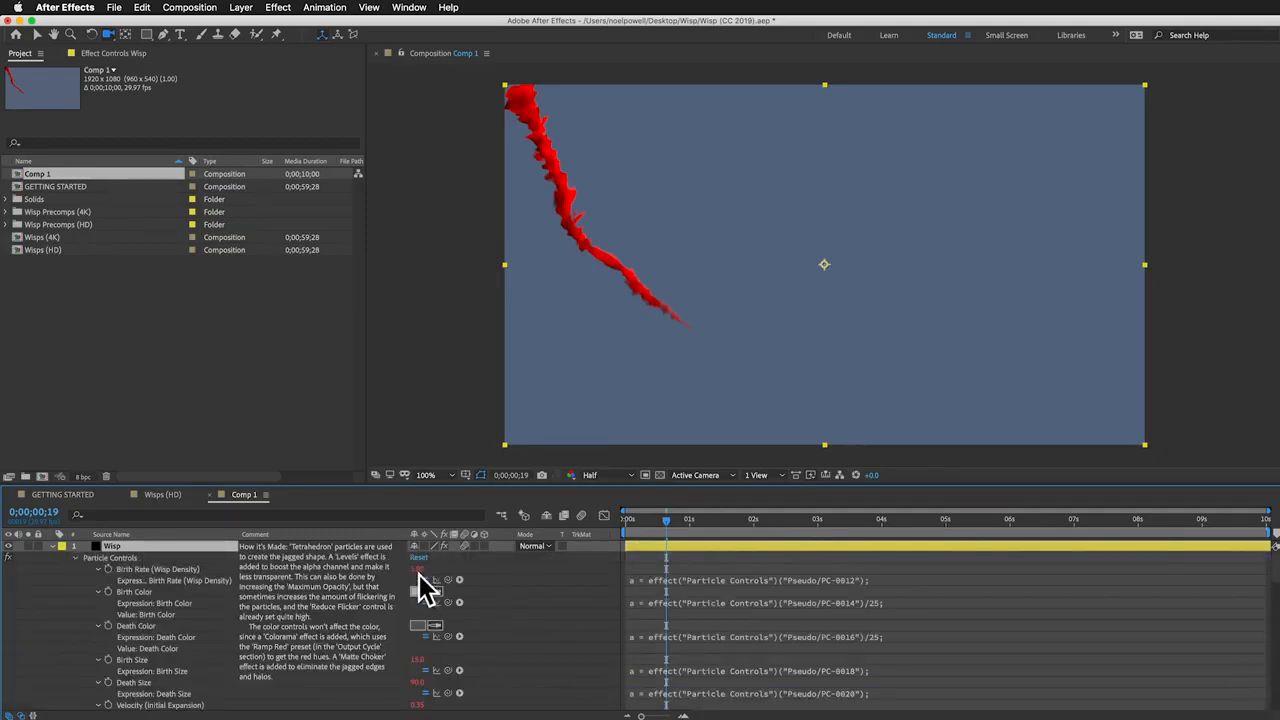
# Step: Toggle the wisp's Death Color expression off and on again and collapse the layer's expressions
pyautogui.click(425, 637)
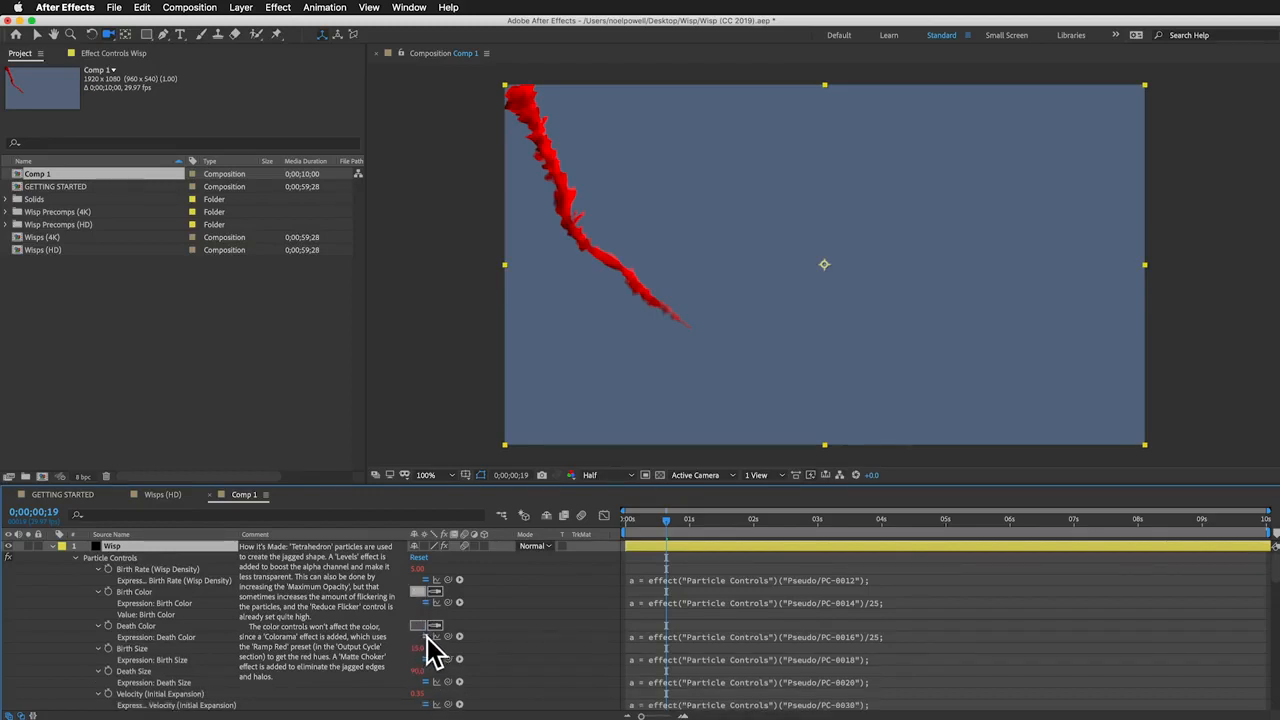
pyautogui.press('e')
pyautogui.press('e')
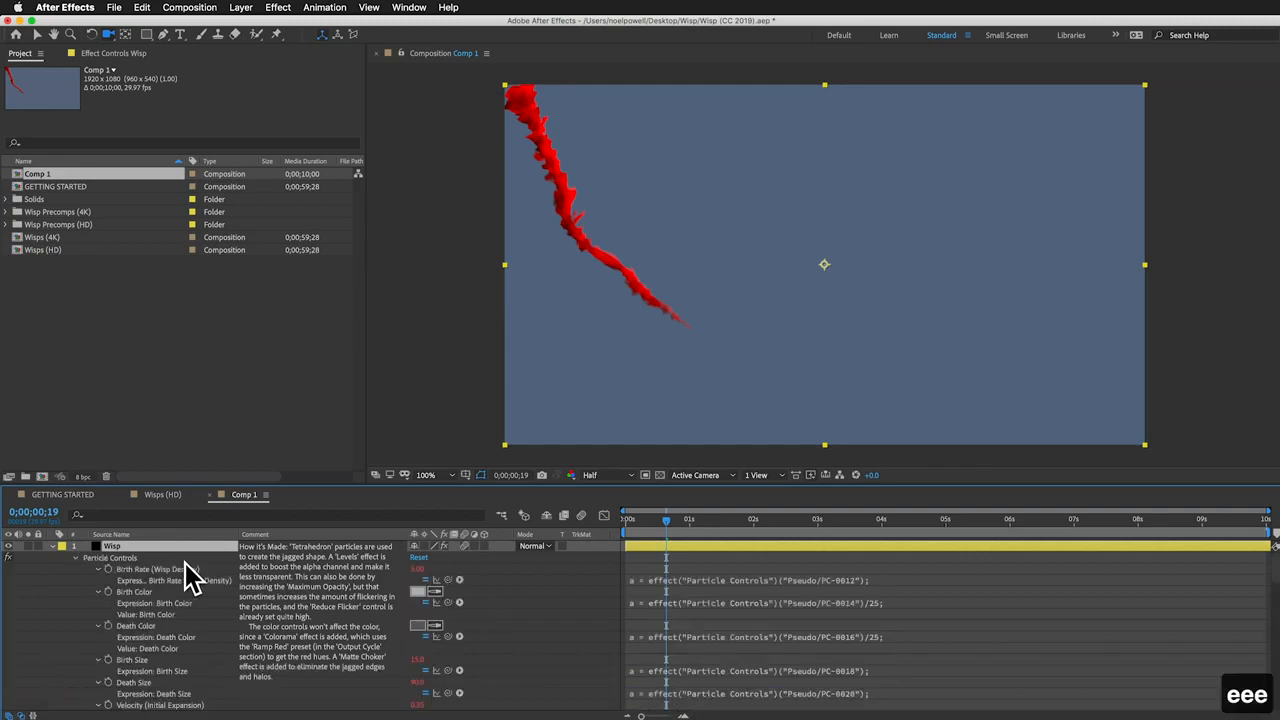
pyautogui.press('e')
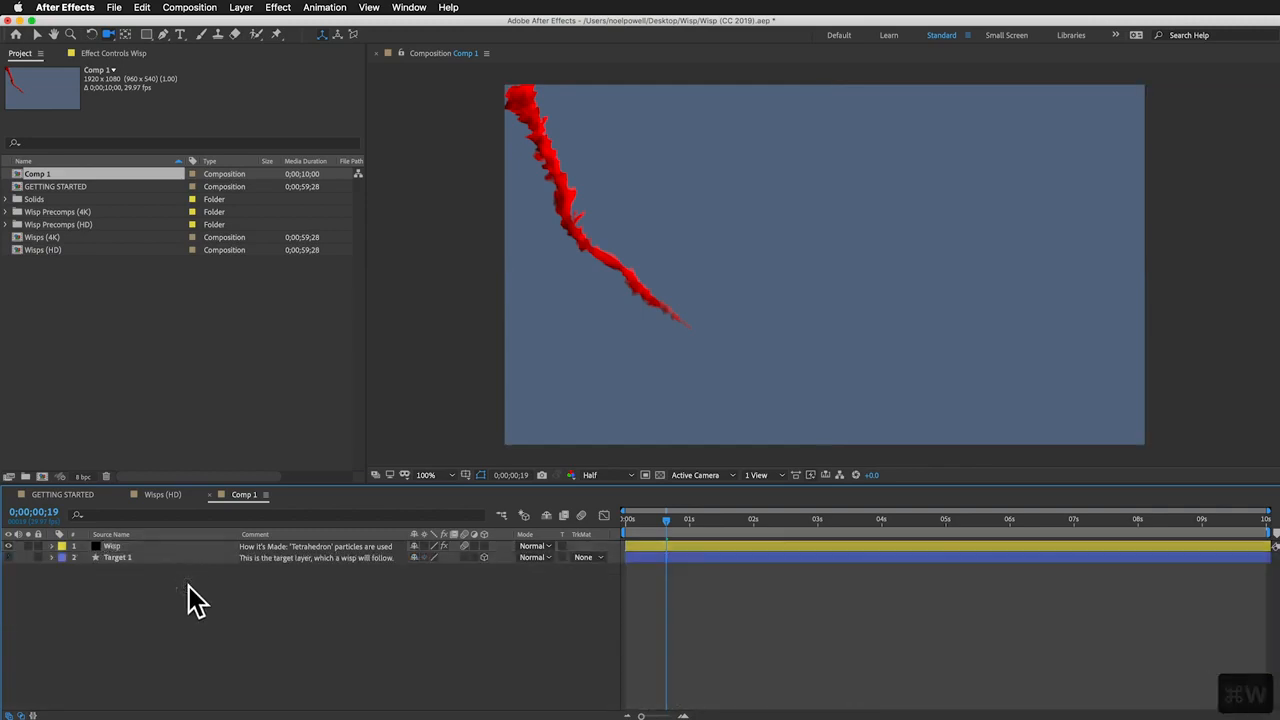
# Step: Close Comp 1 and locate the CC Wide Time effect in the Dragon Tail layer's effect controls
pyautogui.press('super+w')
pyautogui.click(152, 53)
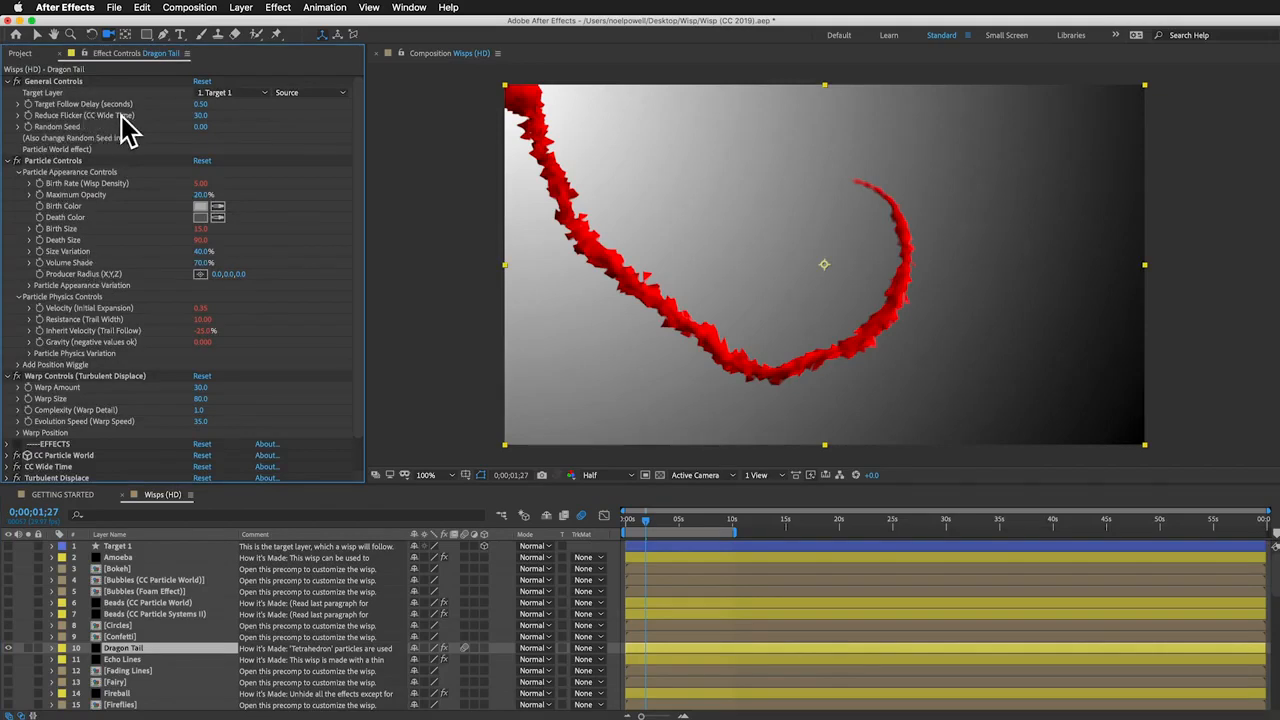
pyautogui.click(50, 468)
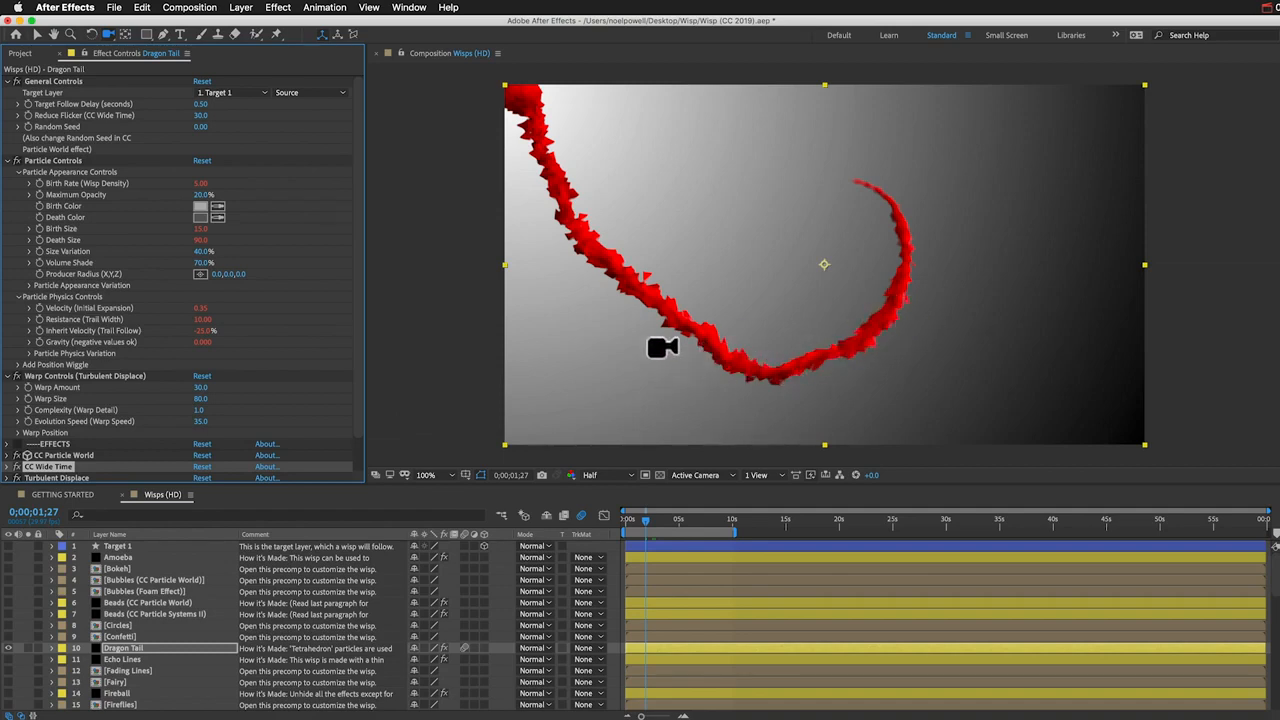
# Step: Preview the Dragon Tail wisp with CC Wide Time disabled, and switch the effect back on
pyautogui.click(57, 456)
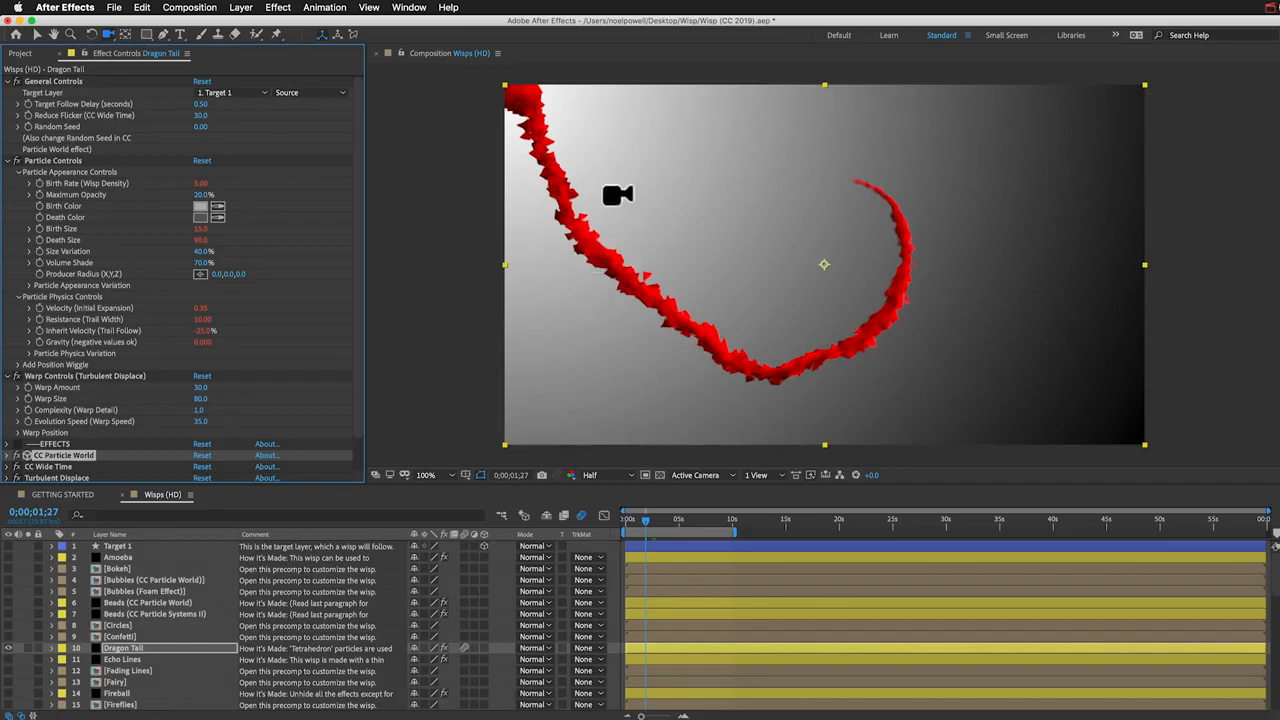
pyautogui.scroll(-3, 115, 375)
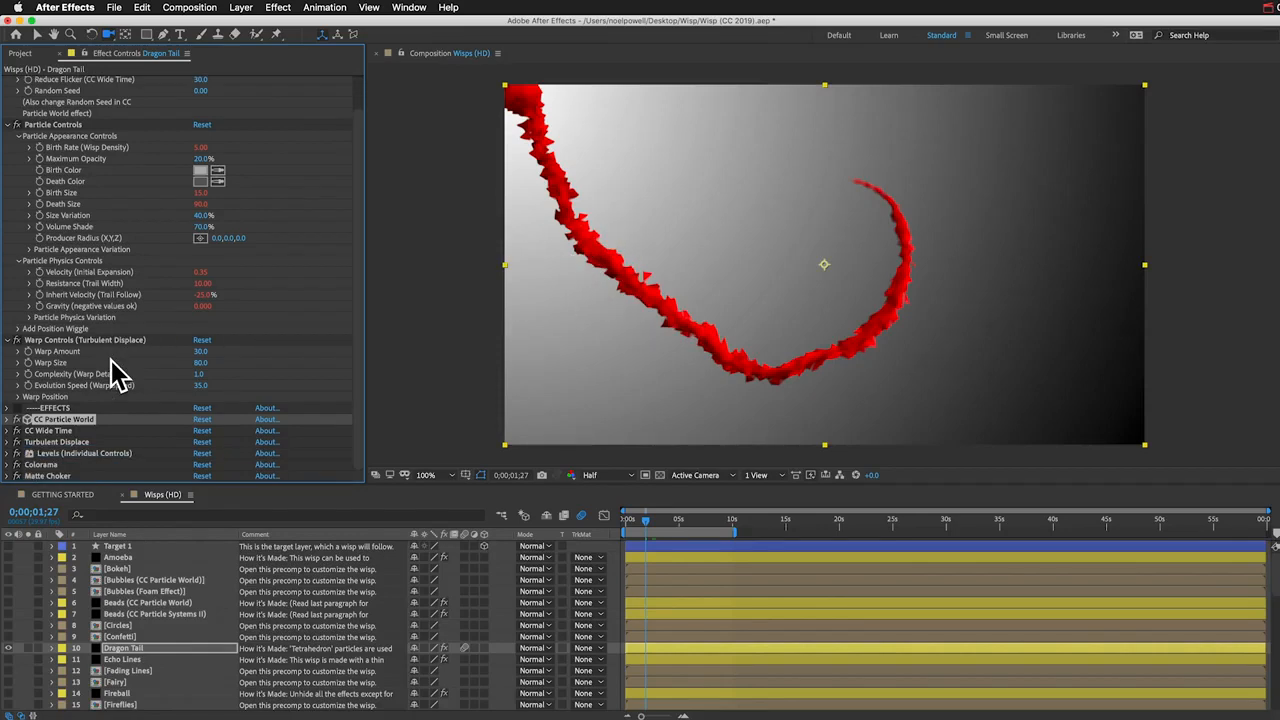
pyautogui.click(16, 430)
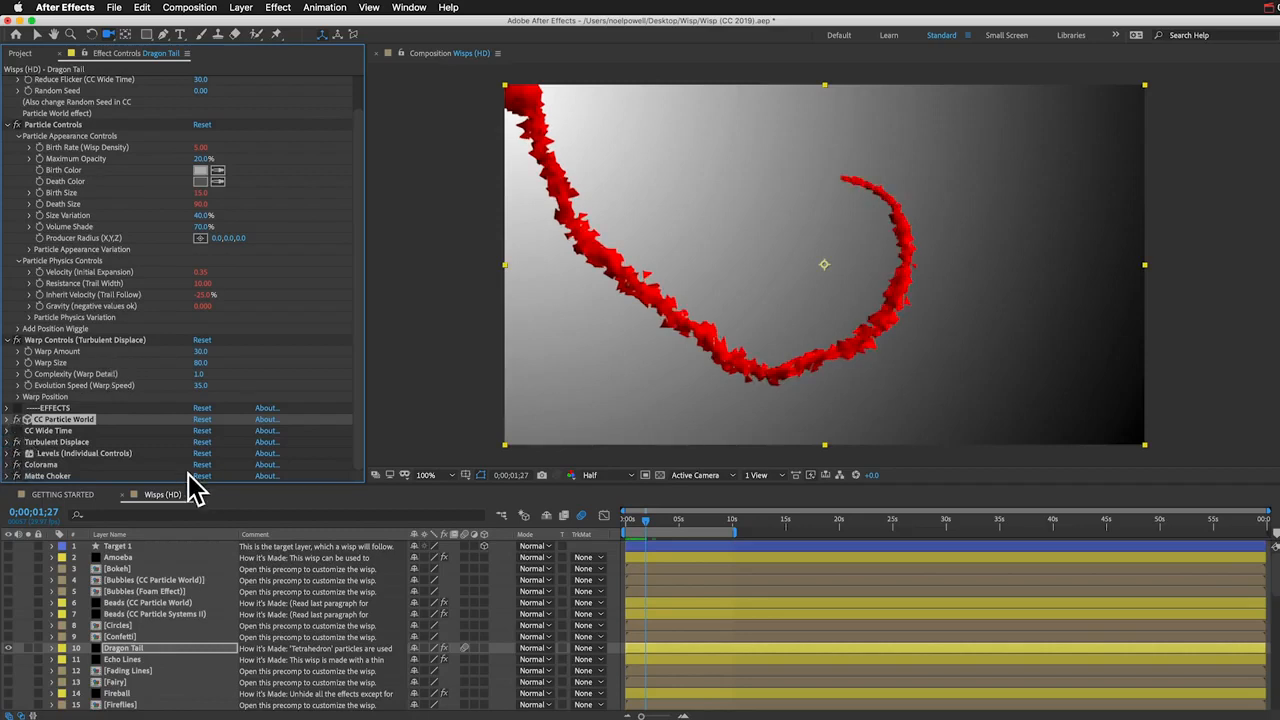
pyautogui.press('space')
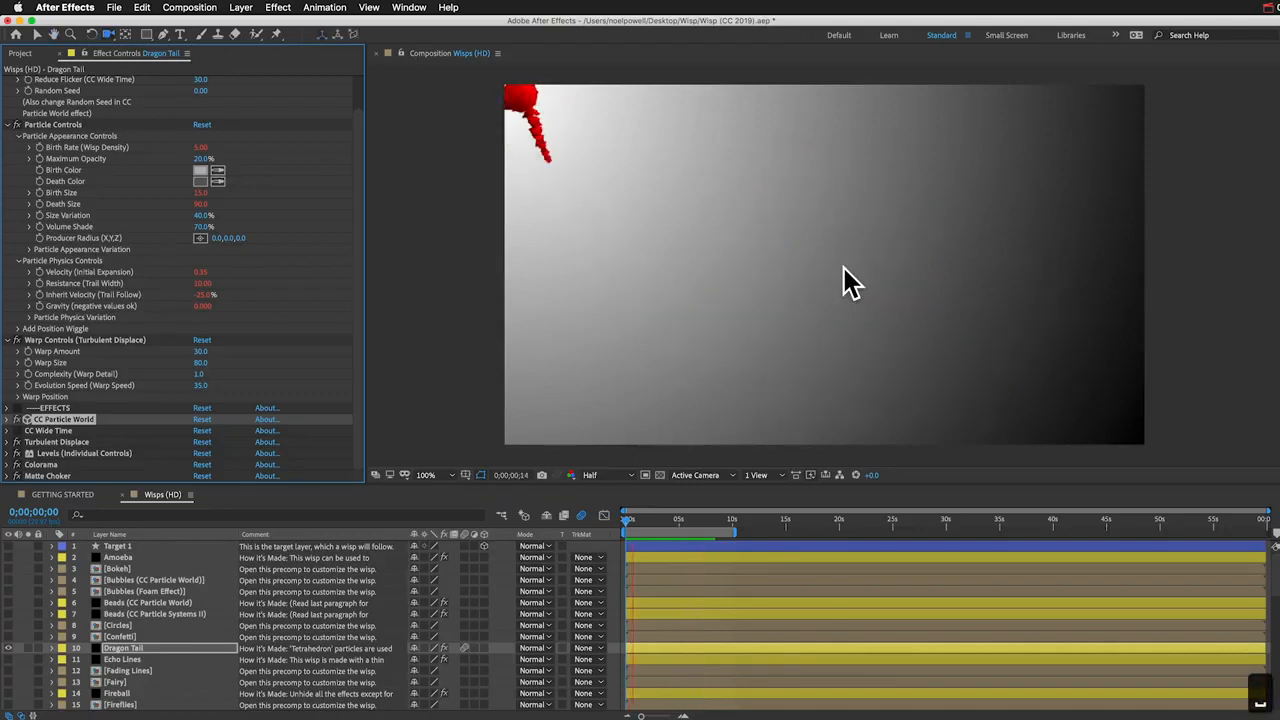
pyautogui.press('space')
pyautogui.click(17, 430)
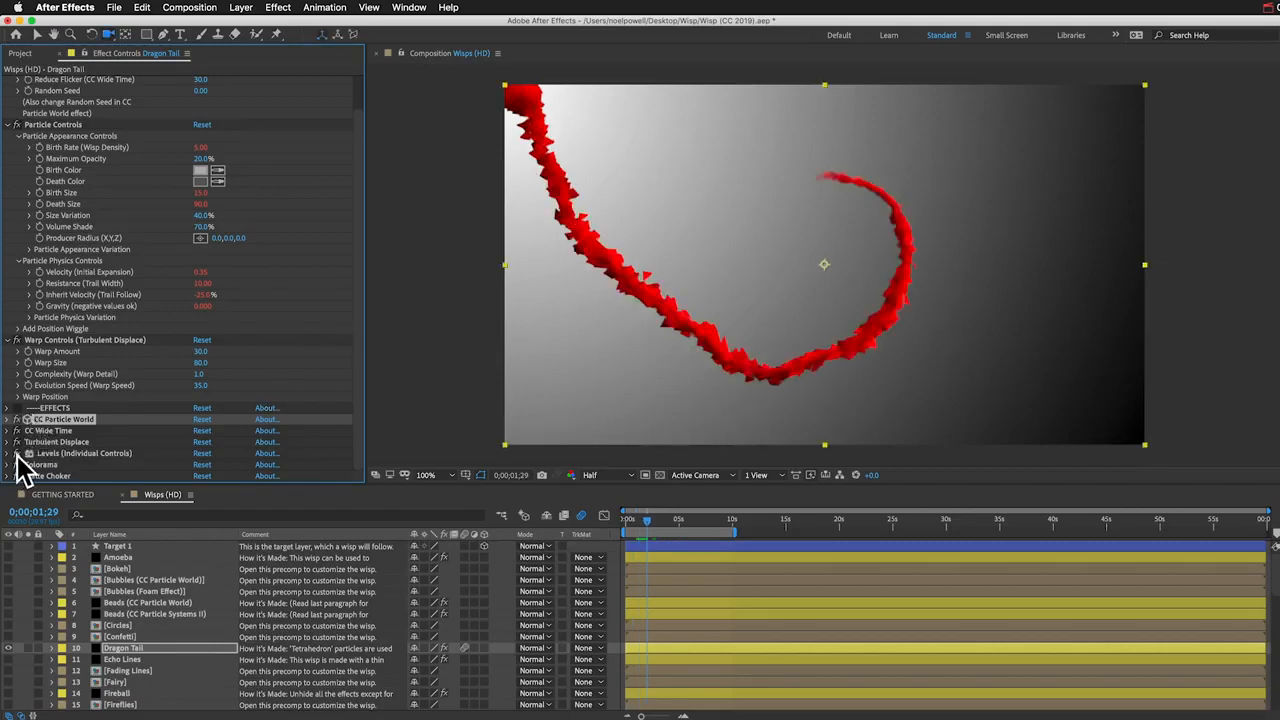
# Step: Disable the effects below CC Particle World on Dragon Tail, and re-enable only CC Wide Time and Levels (Individual Controls)
pyautogui.click(17, 443)
pyautogui.click(17, 465)
pyautogui.click(17, 430)
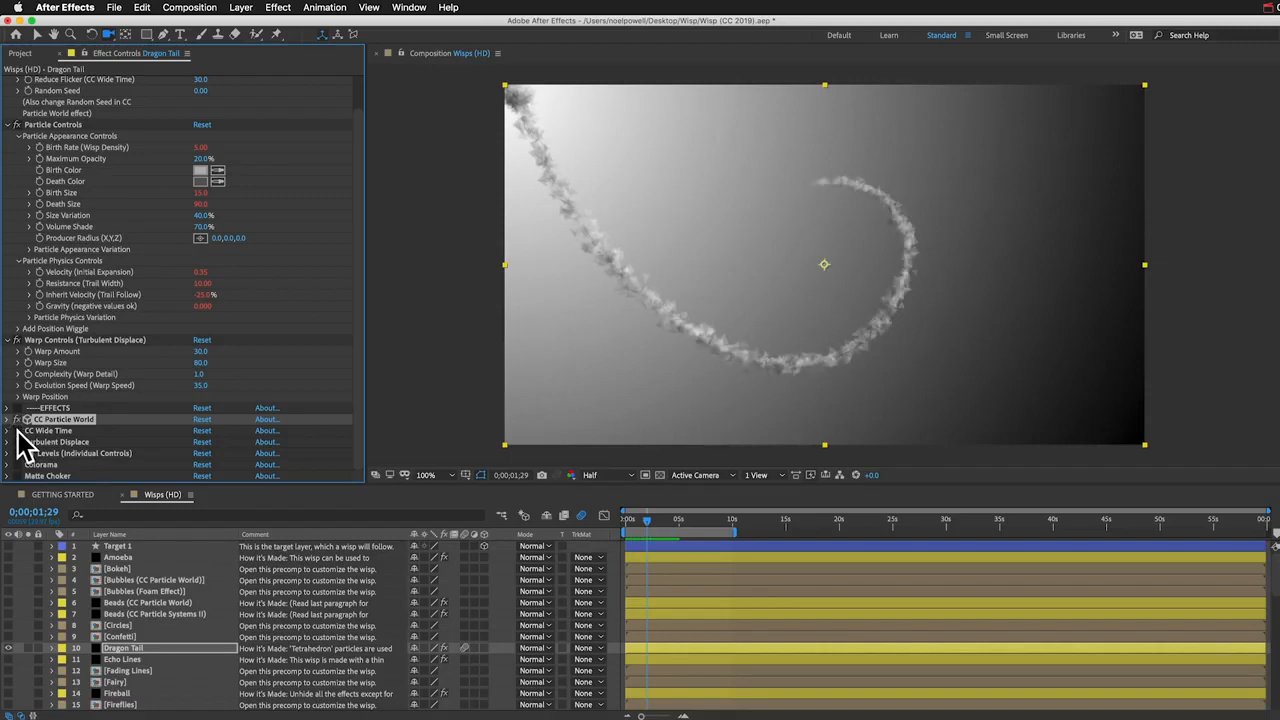
pyautogui.click(17, 430)
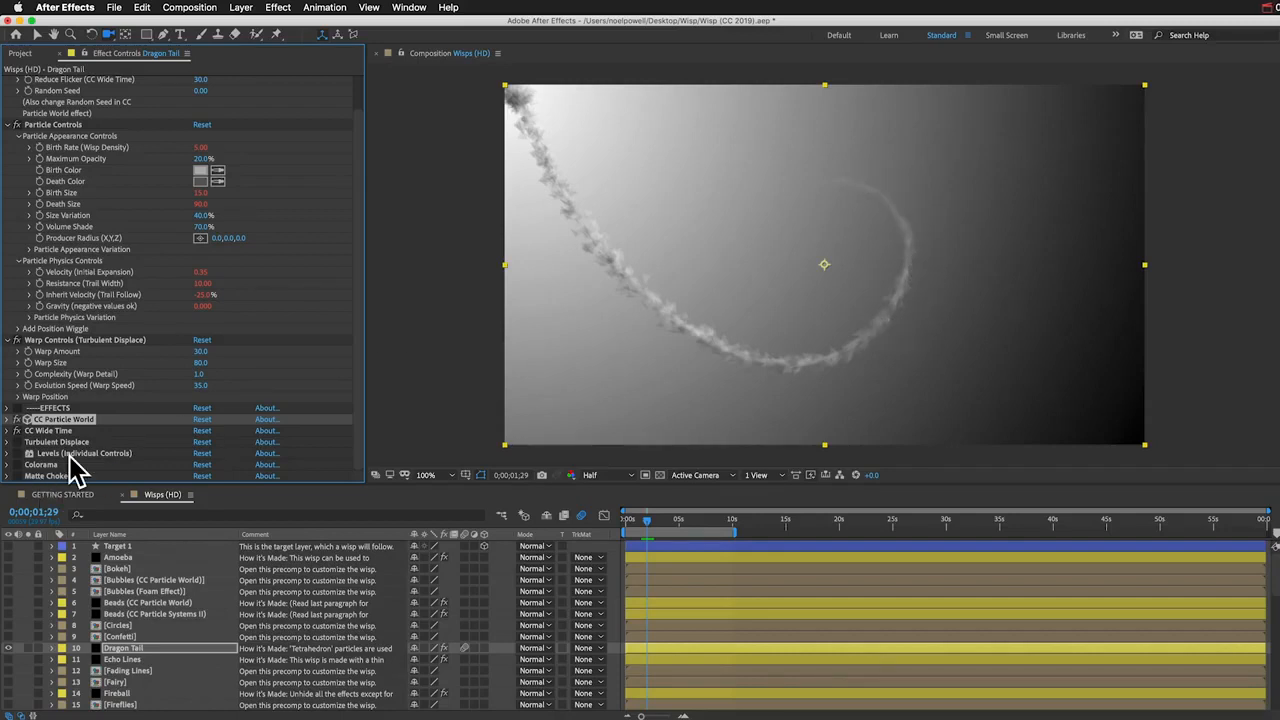
pyautogui.click(17, 453)
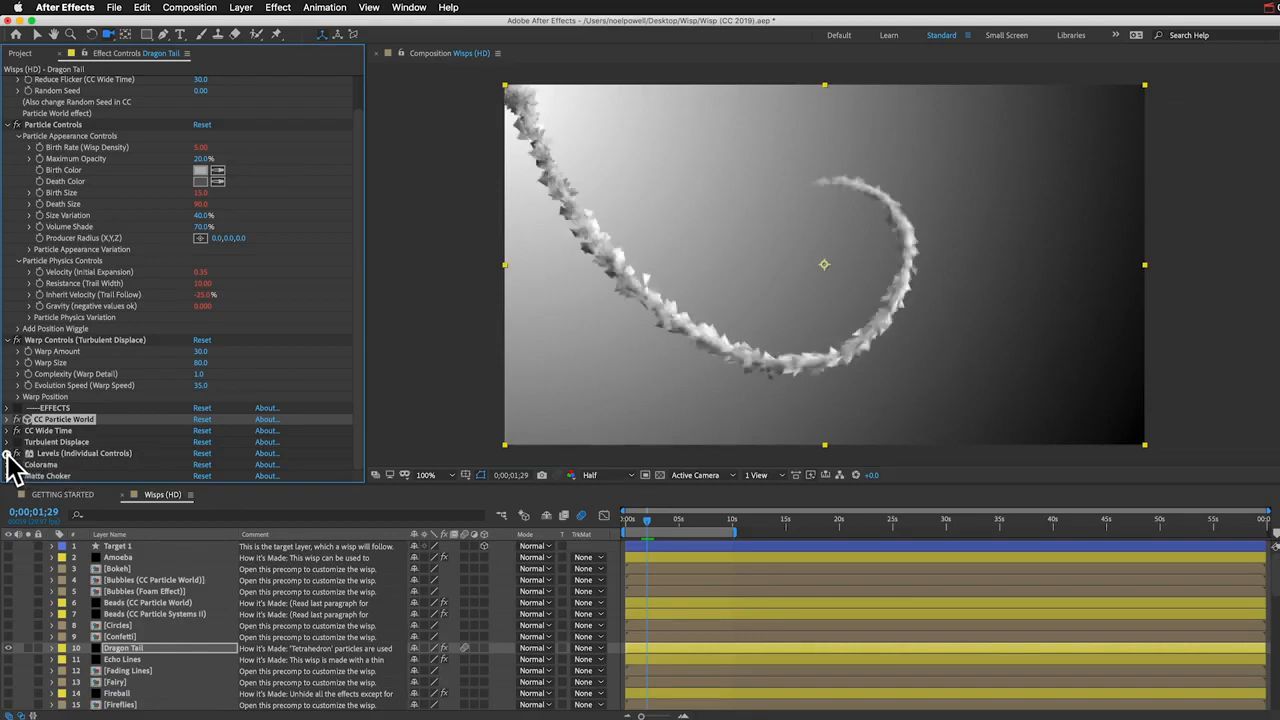
# Step: Examine the Alpha histogram and its input handle in Levels (Individual Controls), and collapse the effect
pyautogui.click(7, 453)
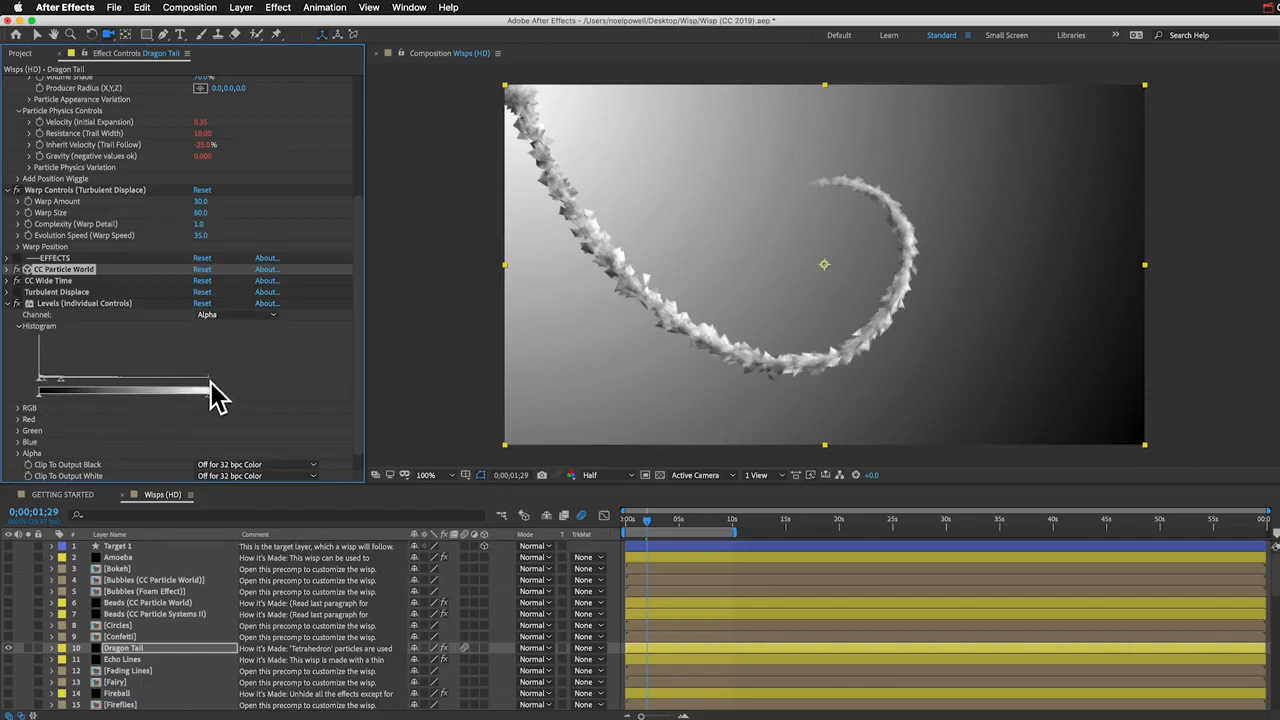
pyautogui.click(60, 379)
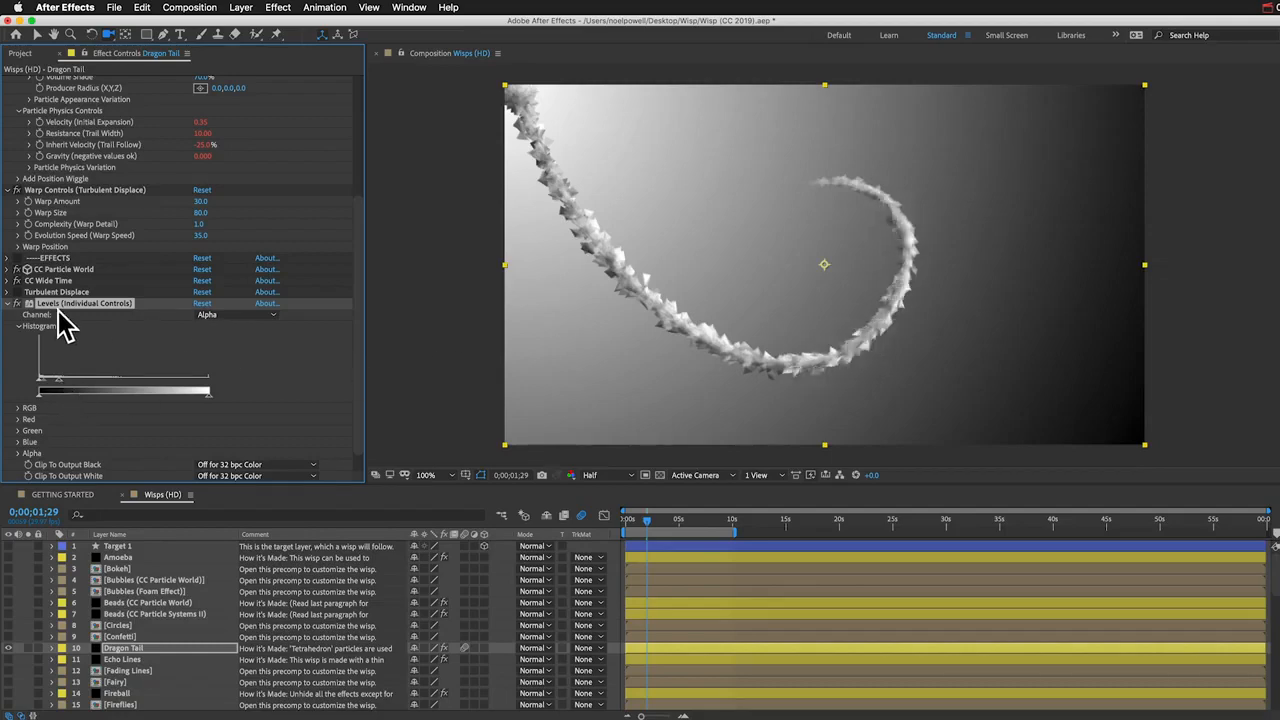
pyautogui.click(9, 305)
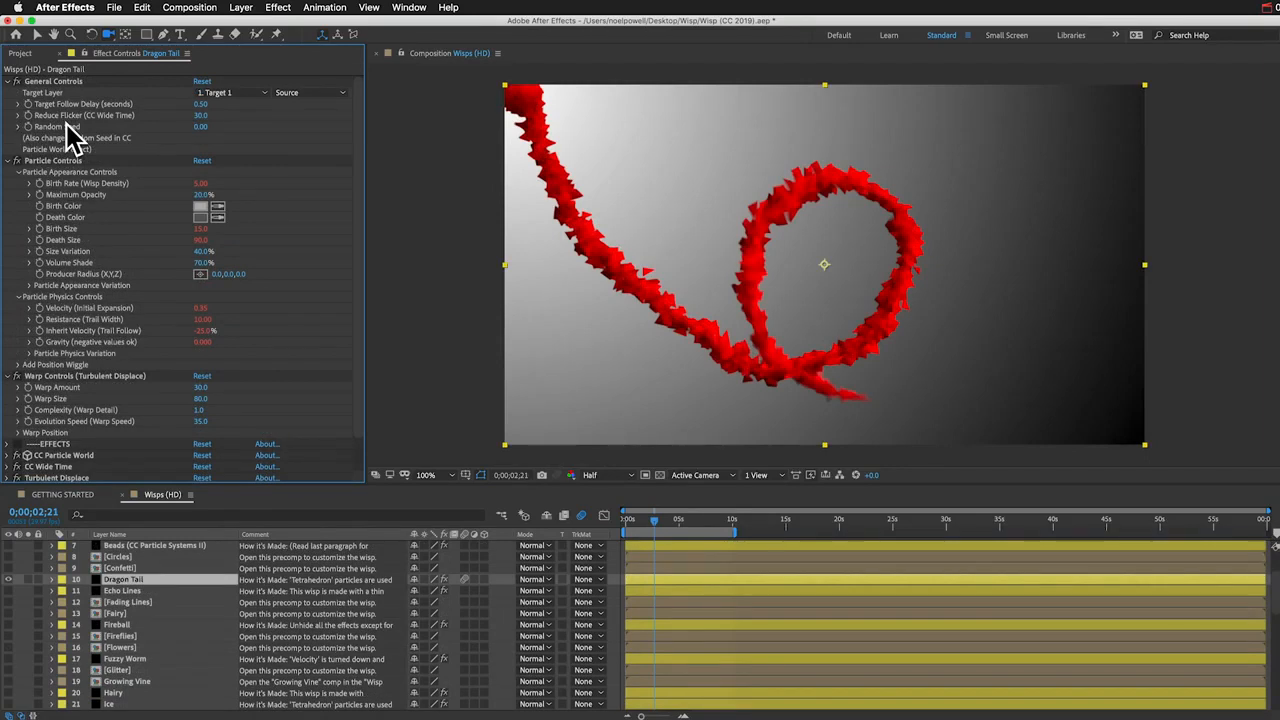
# Step: Set the Random Seed in Dragon Tail's General Controls to 2.00
pyautogui.click(203, 127)
pyautogui.hotkey('shift', 'Up')
pyautogui.press('Return')
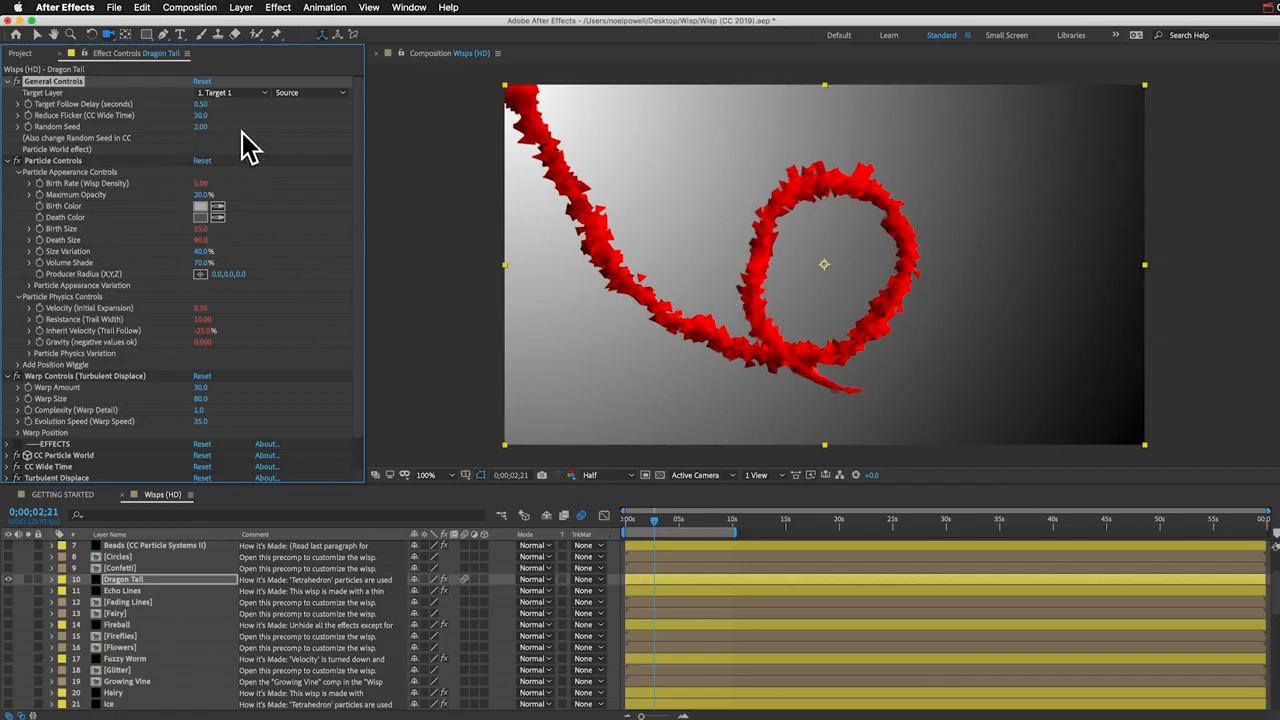
# Step: Locate the separate Random Seed setting inside the Extras group of Dragon Tail's CC Particle World effect
pyautogui.scroll(-2, 105, 322)
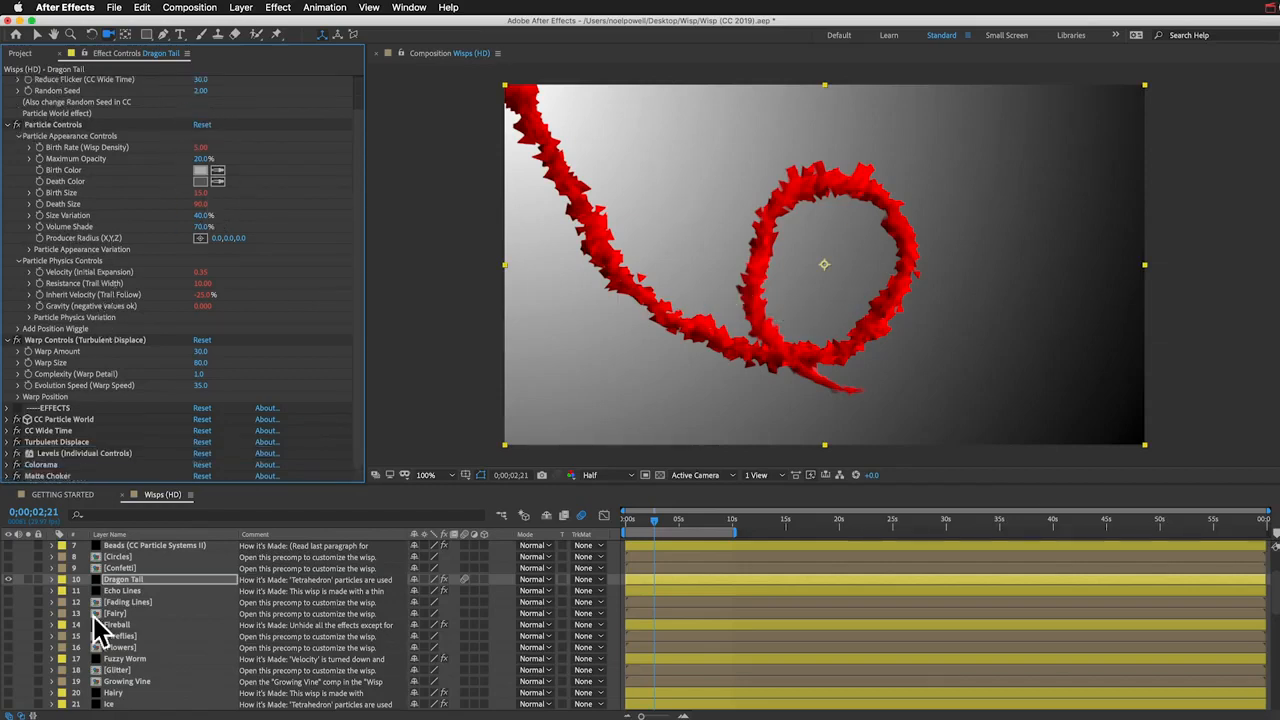
pyautogui.scroll(2, 88, 300)
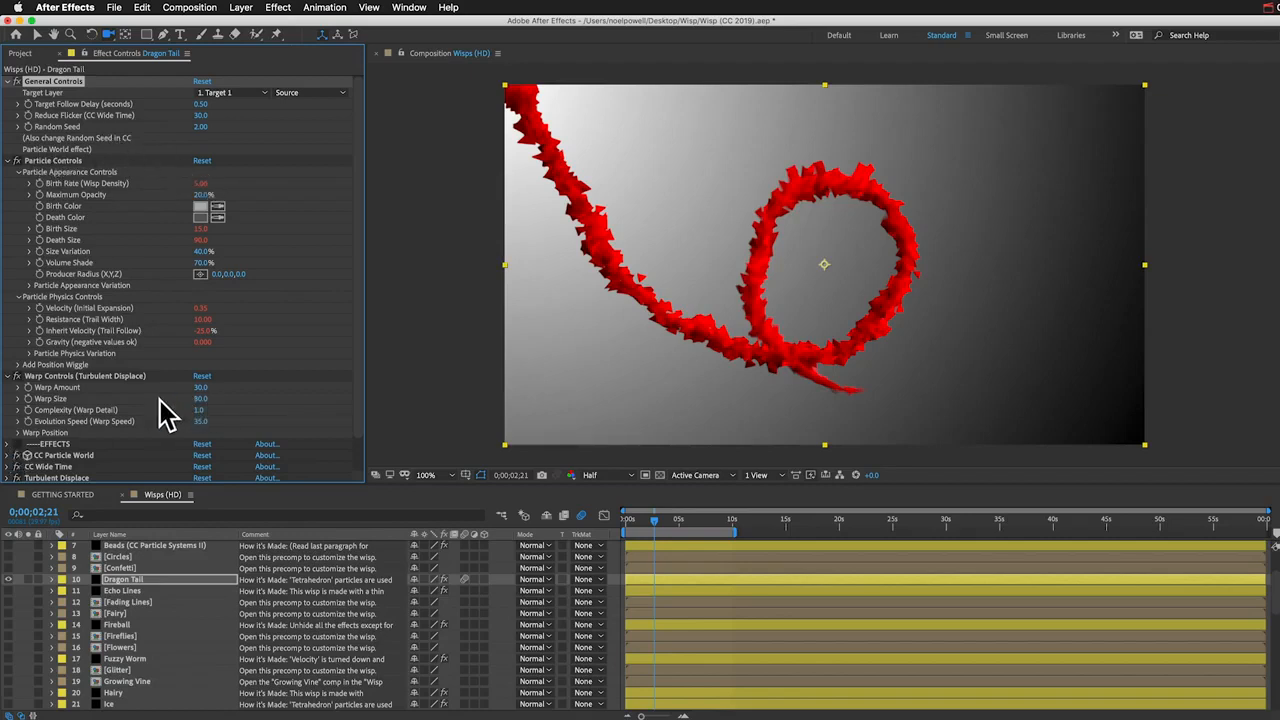
pyautogui.scroll(-2, 163, 412)
pyautogui.click(7, 419)
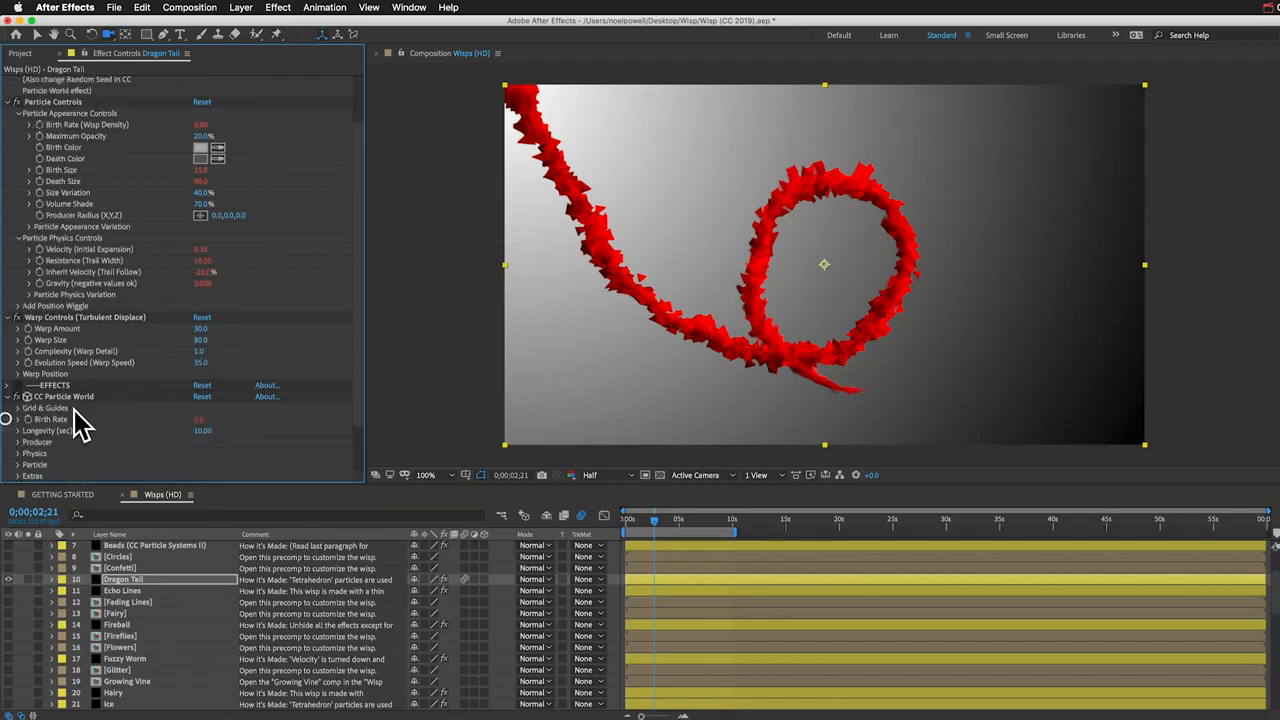
pyautogui.click(65, 397)
pyautogui.scroll(-3, 72, 425)
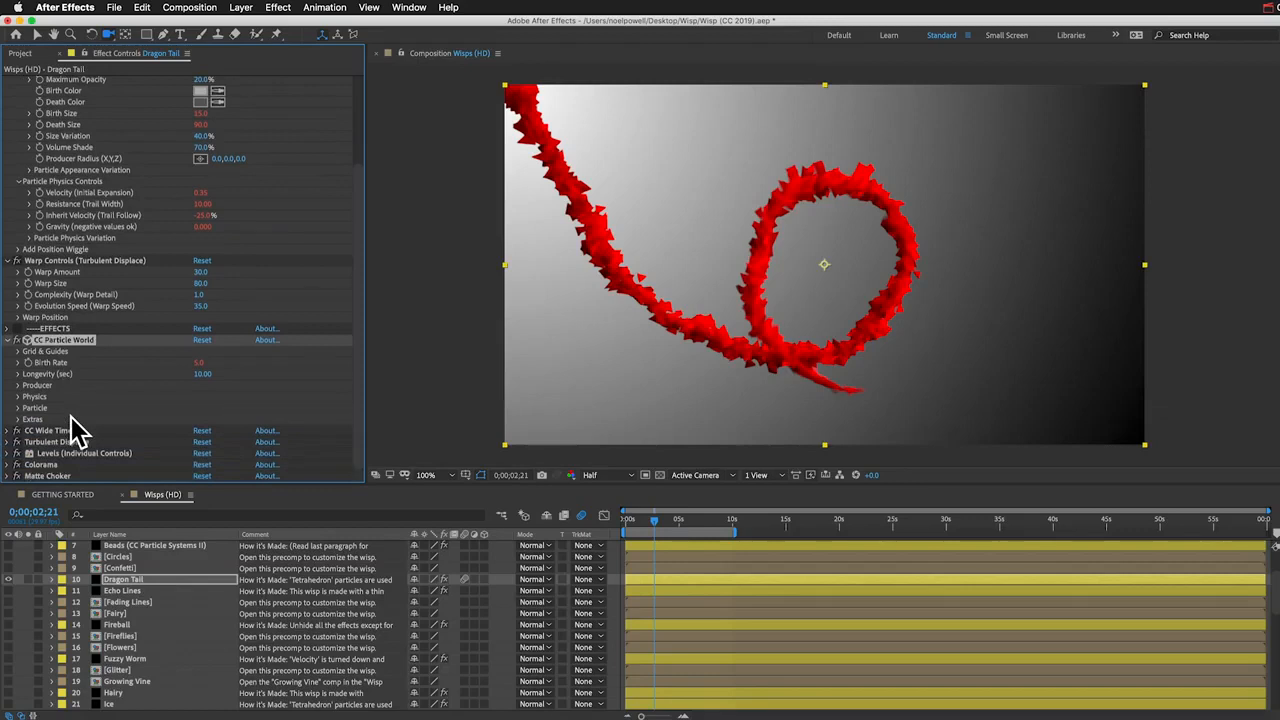
pyautogui.click(17, 419)
pyautogui.scroll(-2, 55, 432)
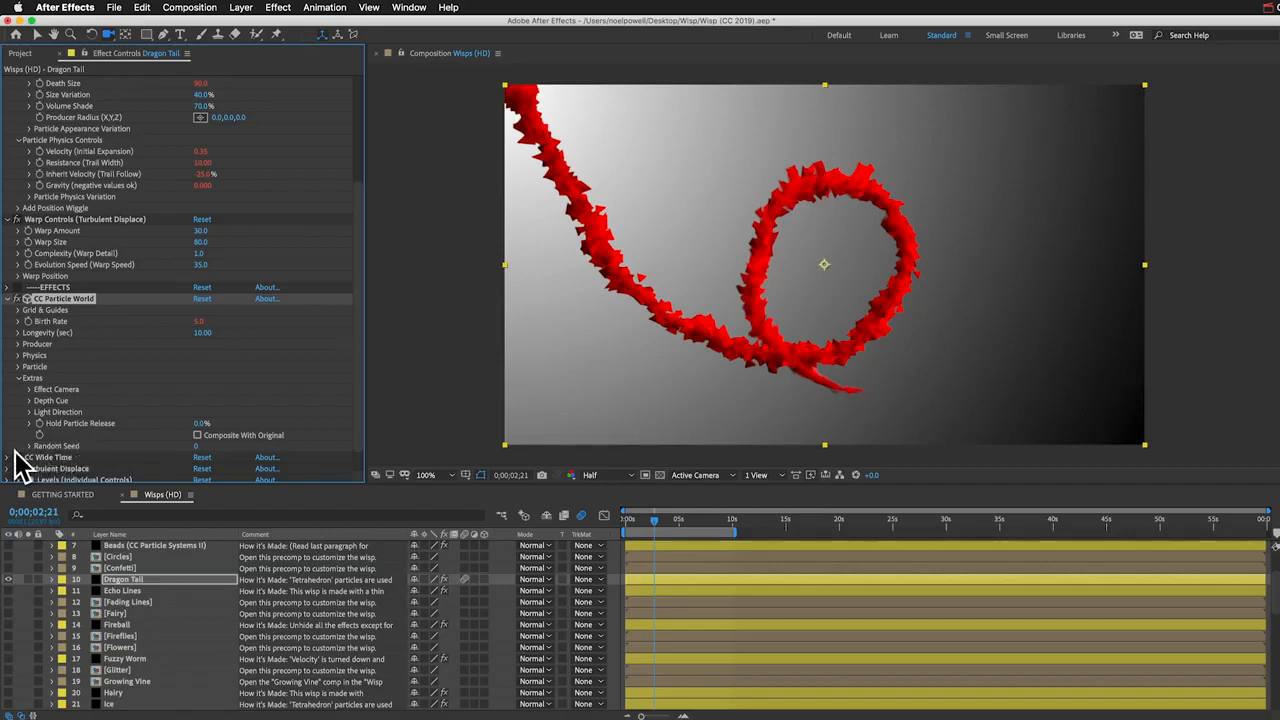
# Step: Review Dragon Tail's Particle Controls, collapsing and re-expanding the Particle Appearance Controls and Particle Physics Controls groups
pyautogui.scroll(5, 65, 275)
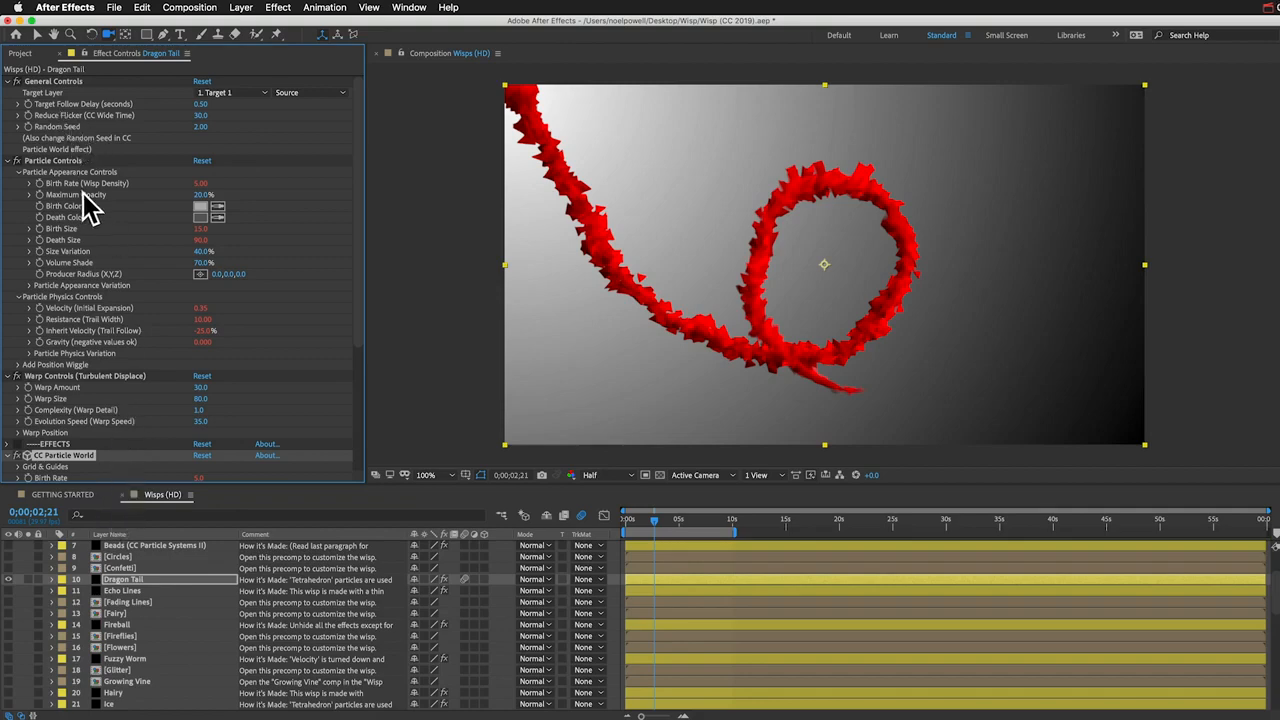
pyautogui.scroll(-2, 108, 242)
pyautogui.scroll(2, 108, 242)
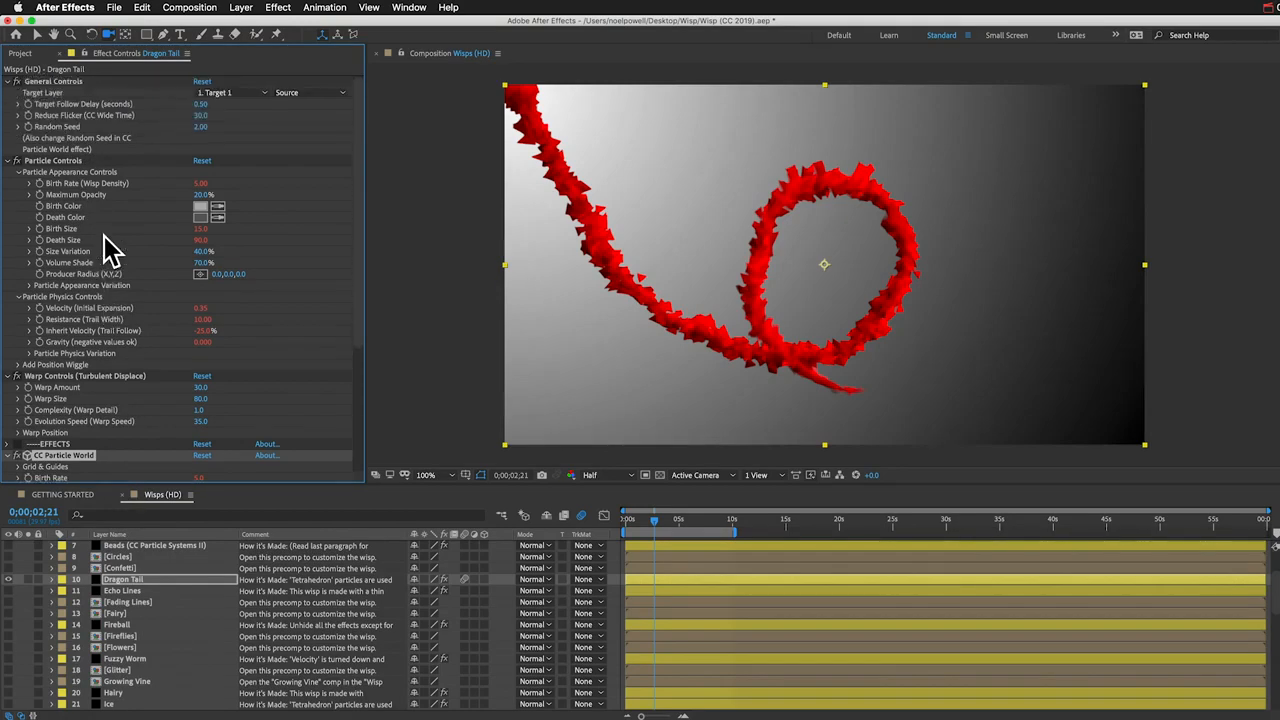
pyautogui.scroll(-6, 100, 291)
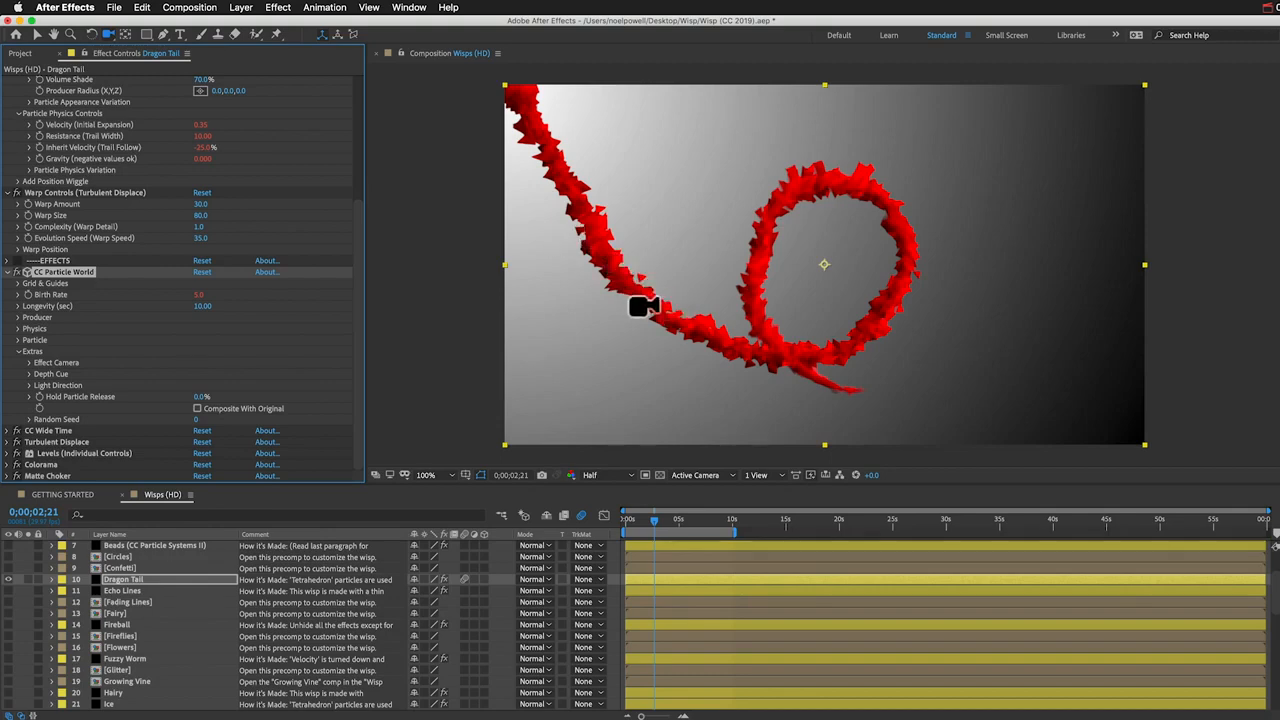
pyautogui.scroll(5, 42, 280)
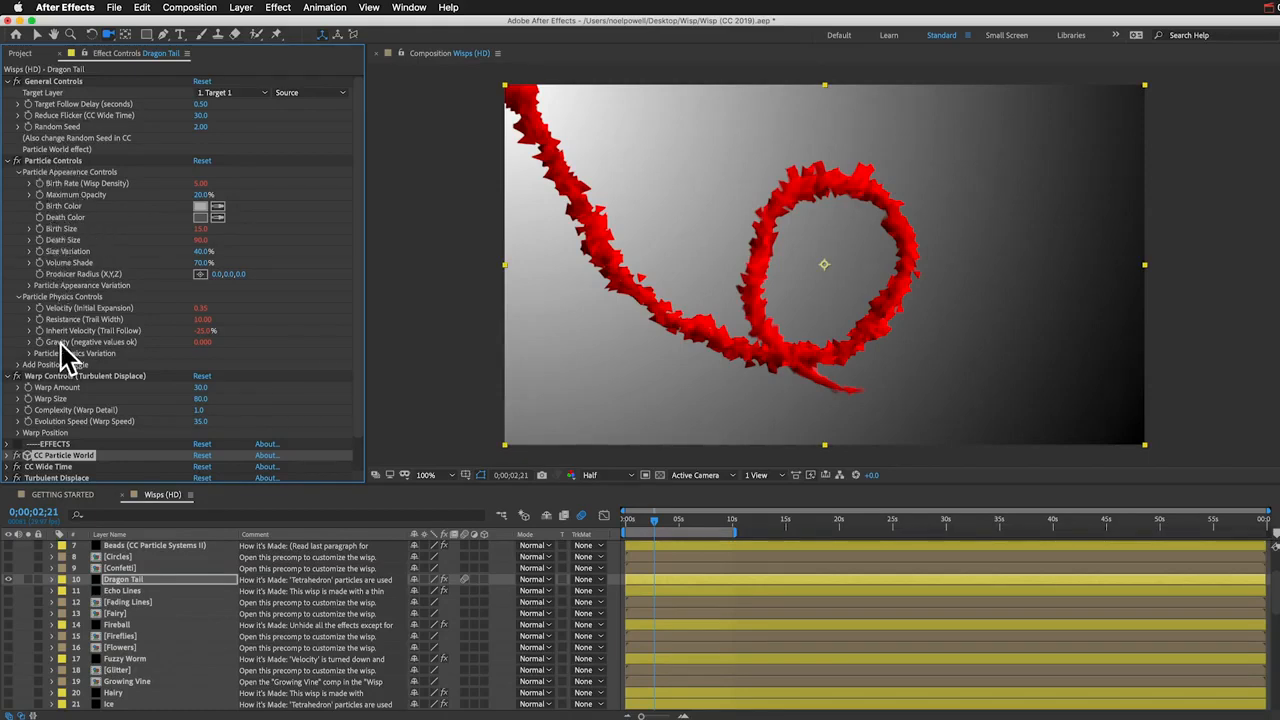
pyautogui.click(18, 172)
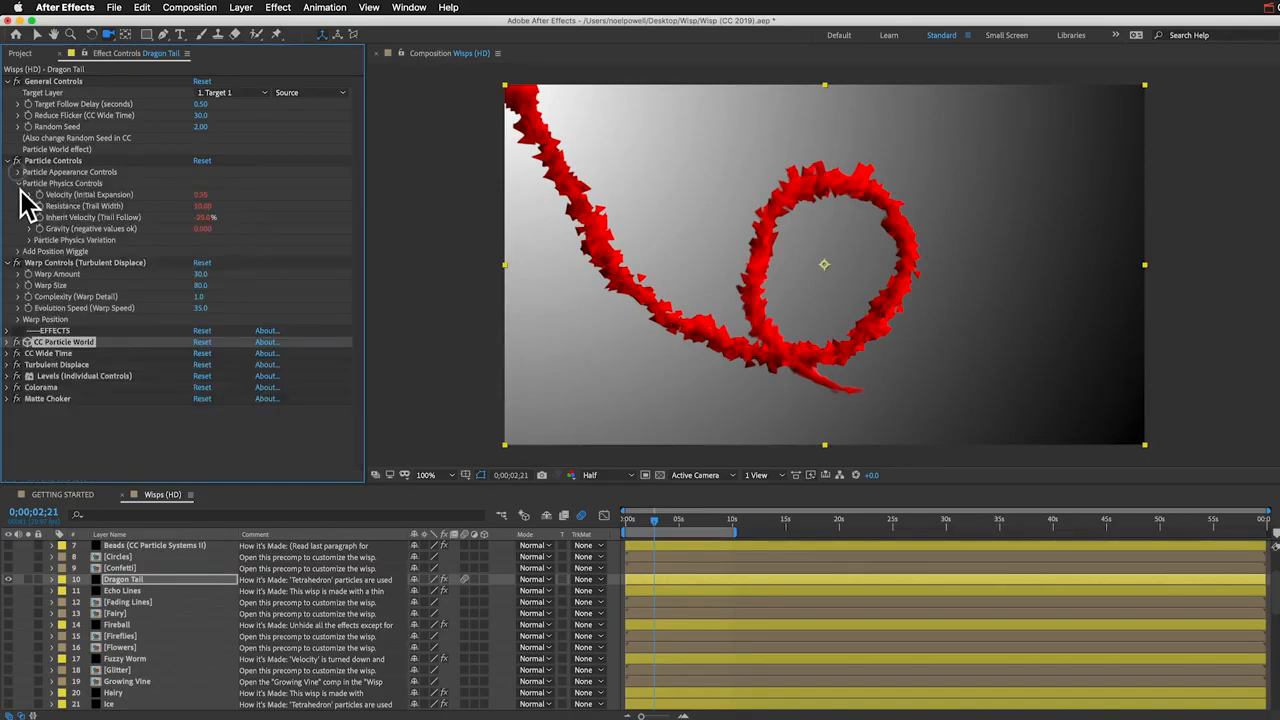
pyautogui.click(18, 183)
pyautogui.click(18, 183)
pyautogui.click(17, 172)
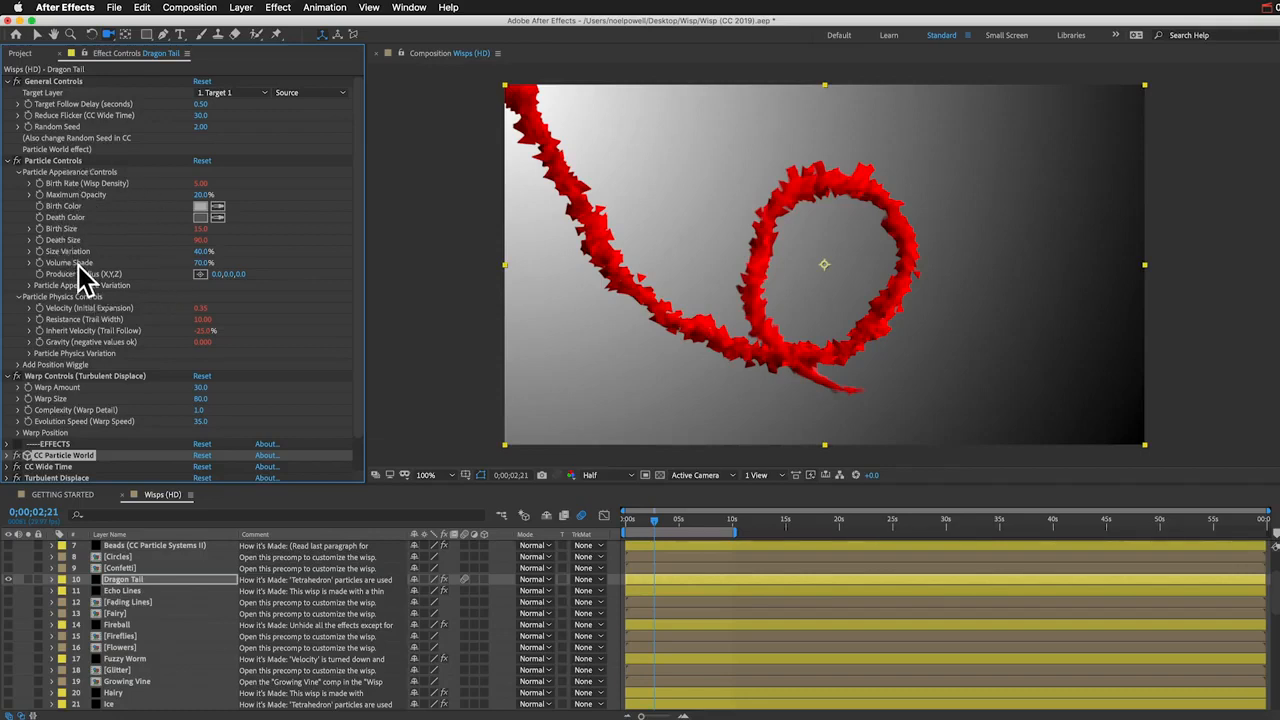
# Step: Examine the Opacity Map in CC Particle World's Particle group with the Selection tool active, and collapse the group
pyautogui.scroll(-3, 88, 280)
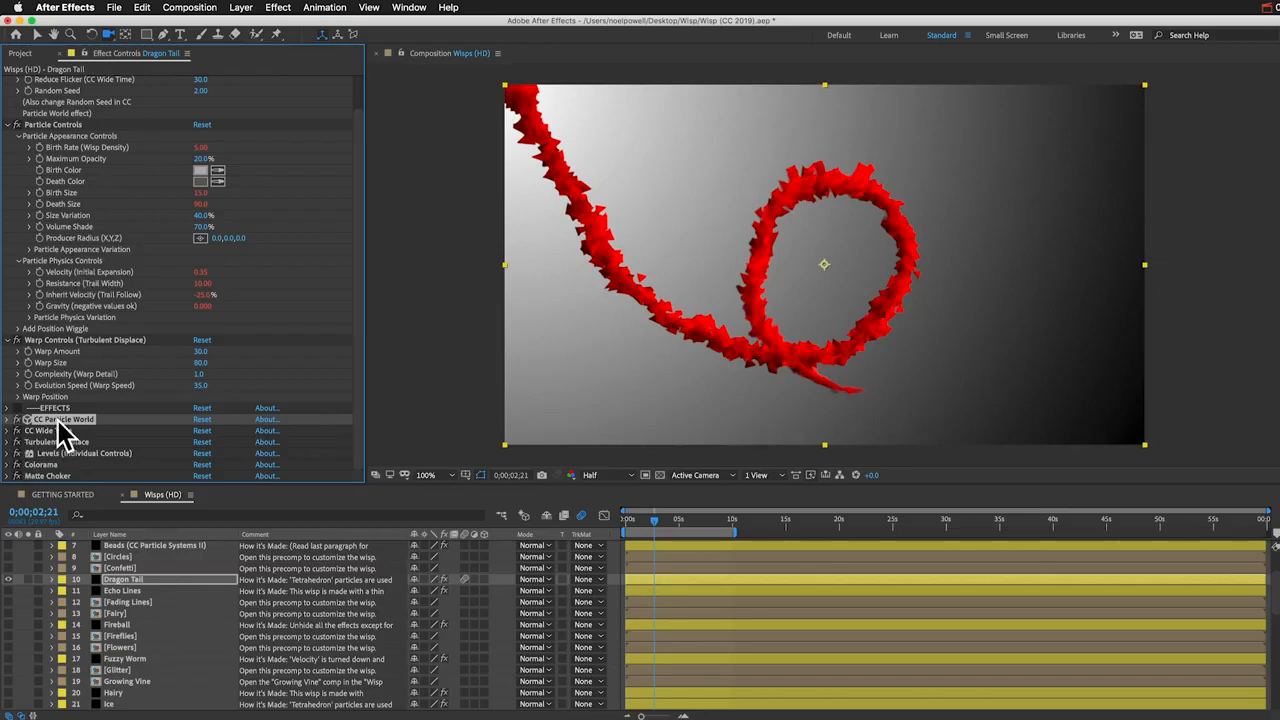
pyautogui.click(7, 419)
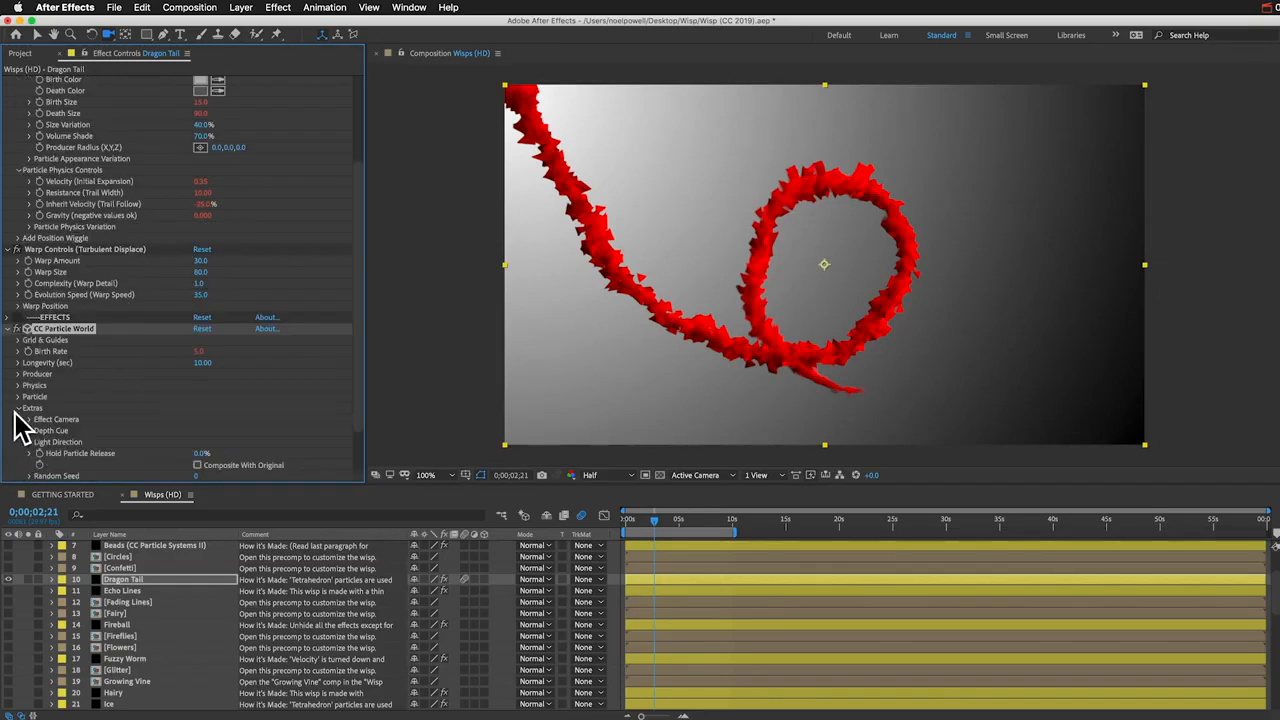
pyautogui.click(20, 409)
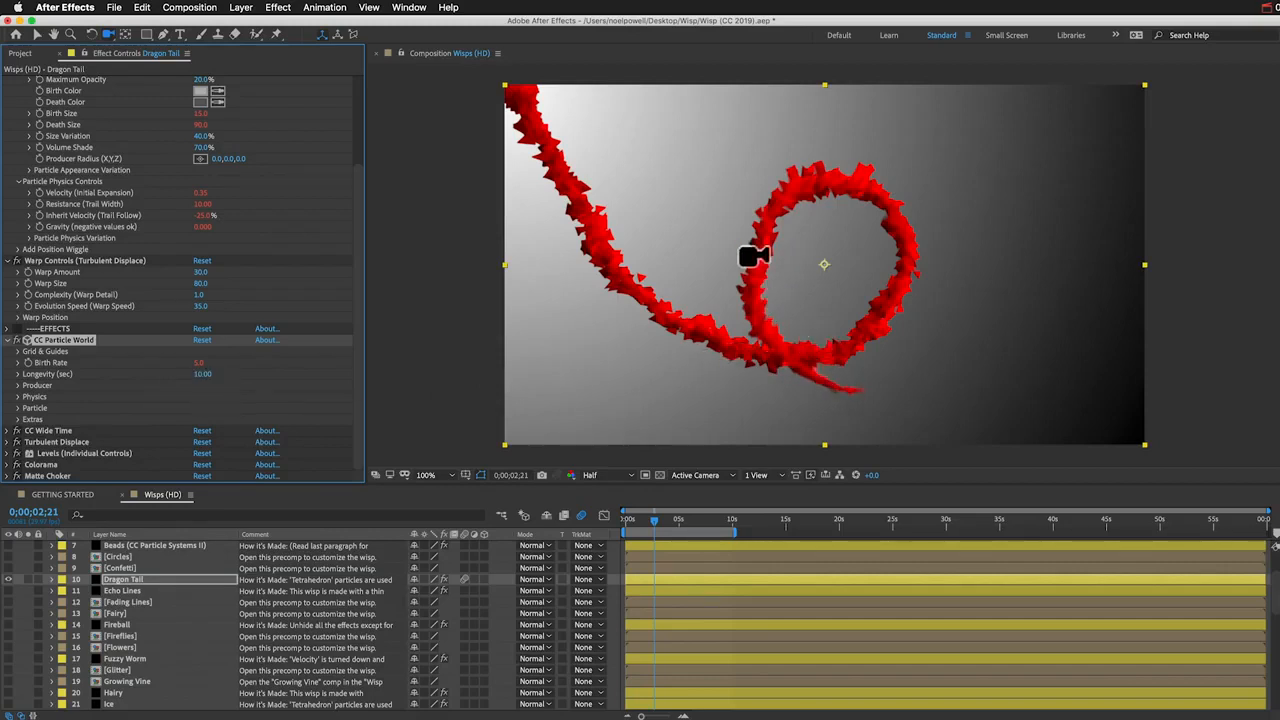
pyautogui.click(17, 408)
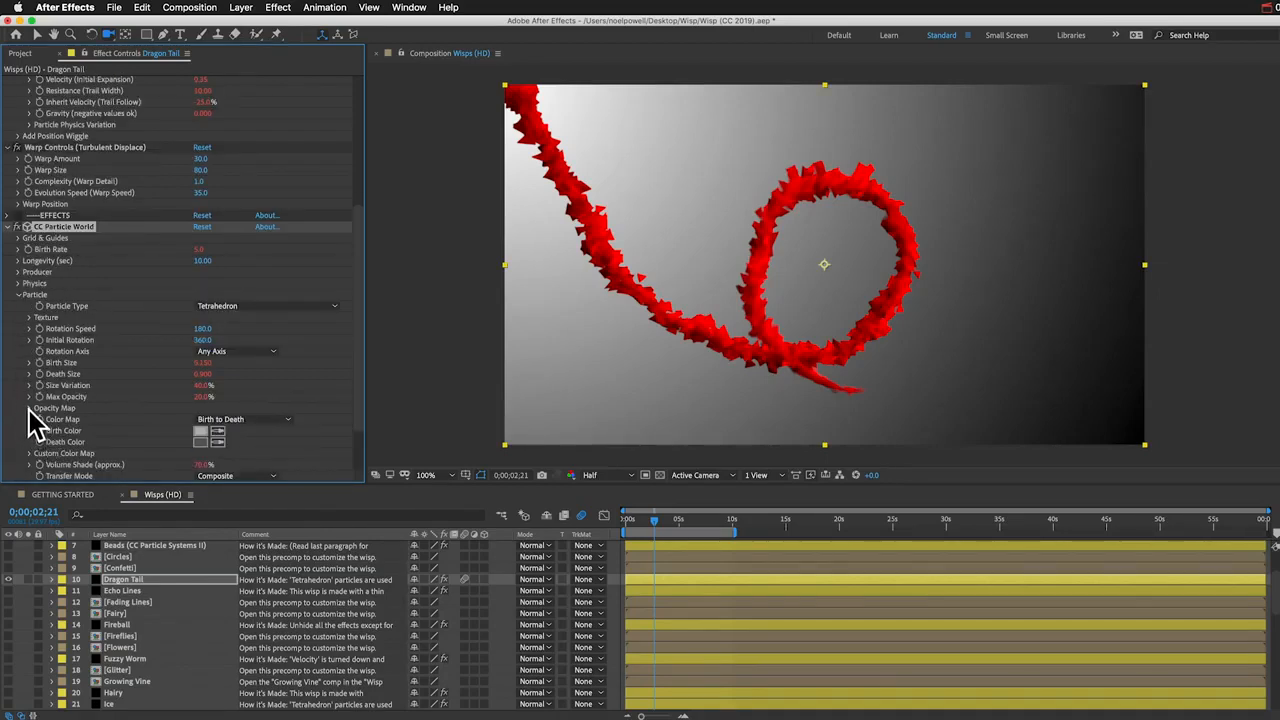
pyautogui.click(28, 408)
pyautogui.scroll(-3, 45, 432)
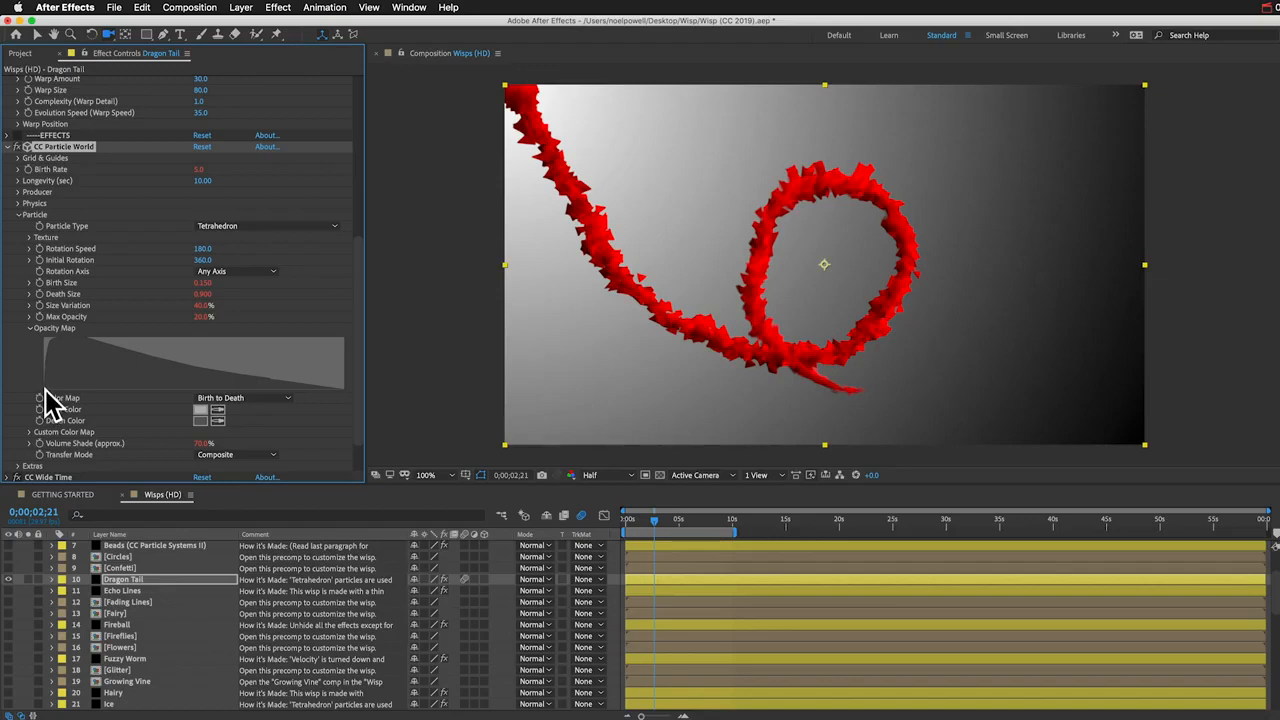
pyautogui.click(36, 37)
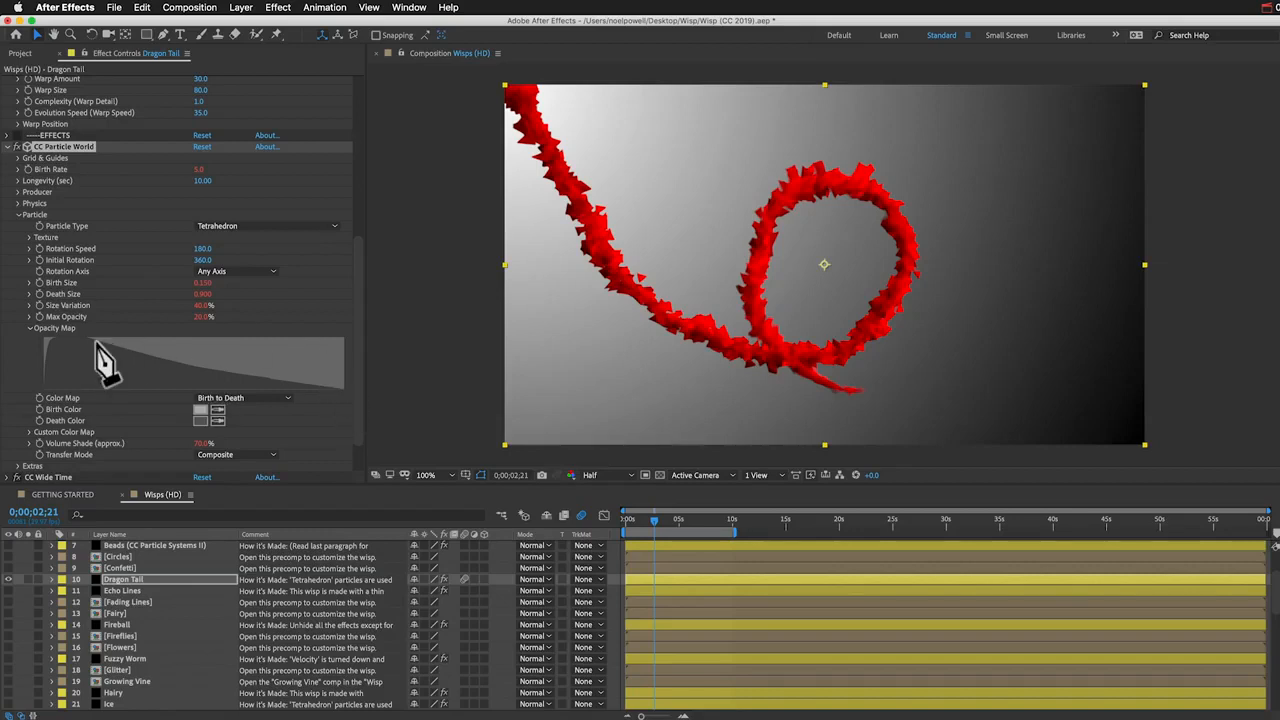
pyautogui.click(18, 215)
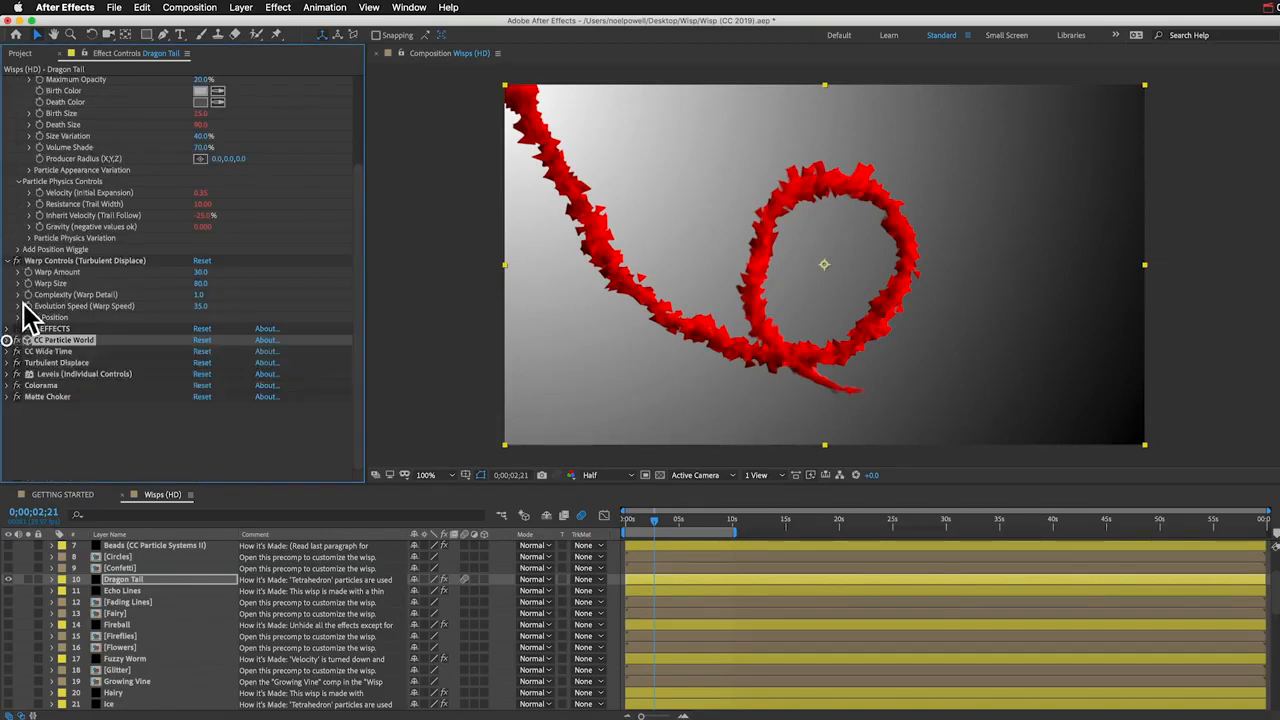
# Step: Set the Volume Shade in Dragon Tail's Particle Appearance Controls to 0%
pyautogui.scroll(4, 11, 335)
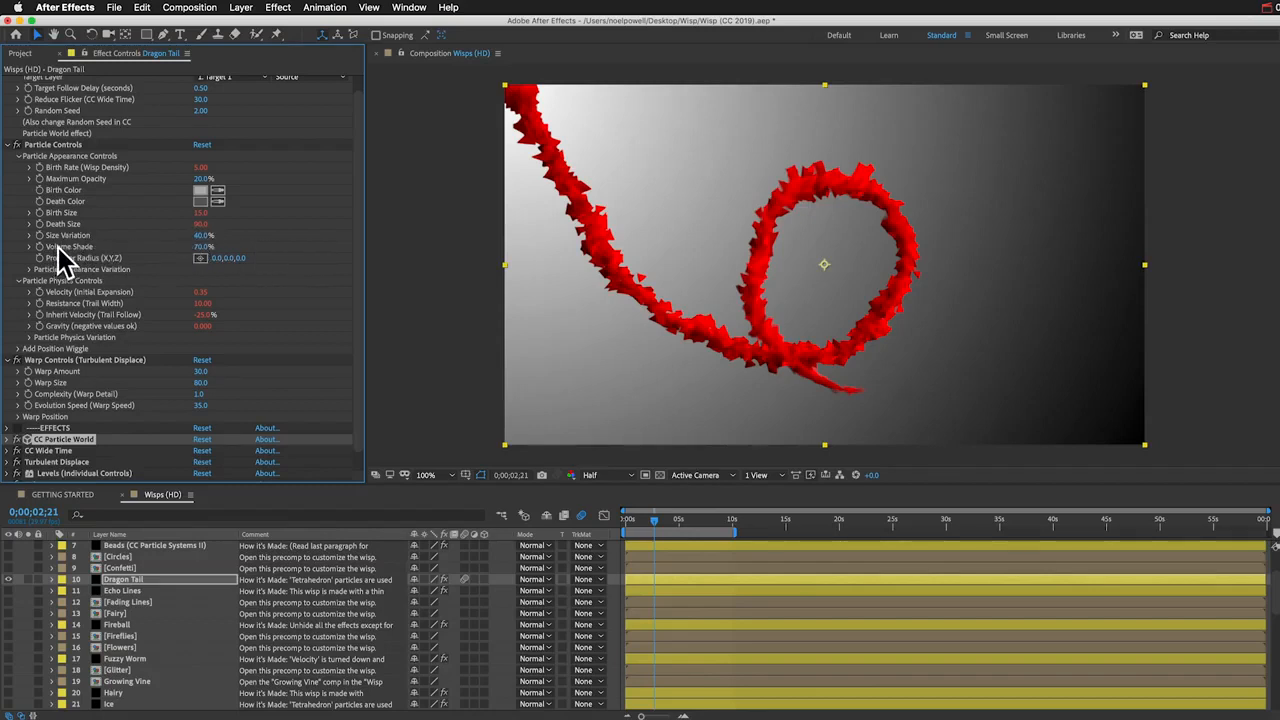
pyautogui.click(203, 248)
pyautogui.write('0')
pyautogui.press('Return')
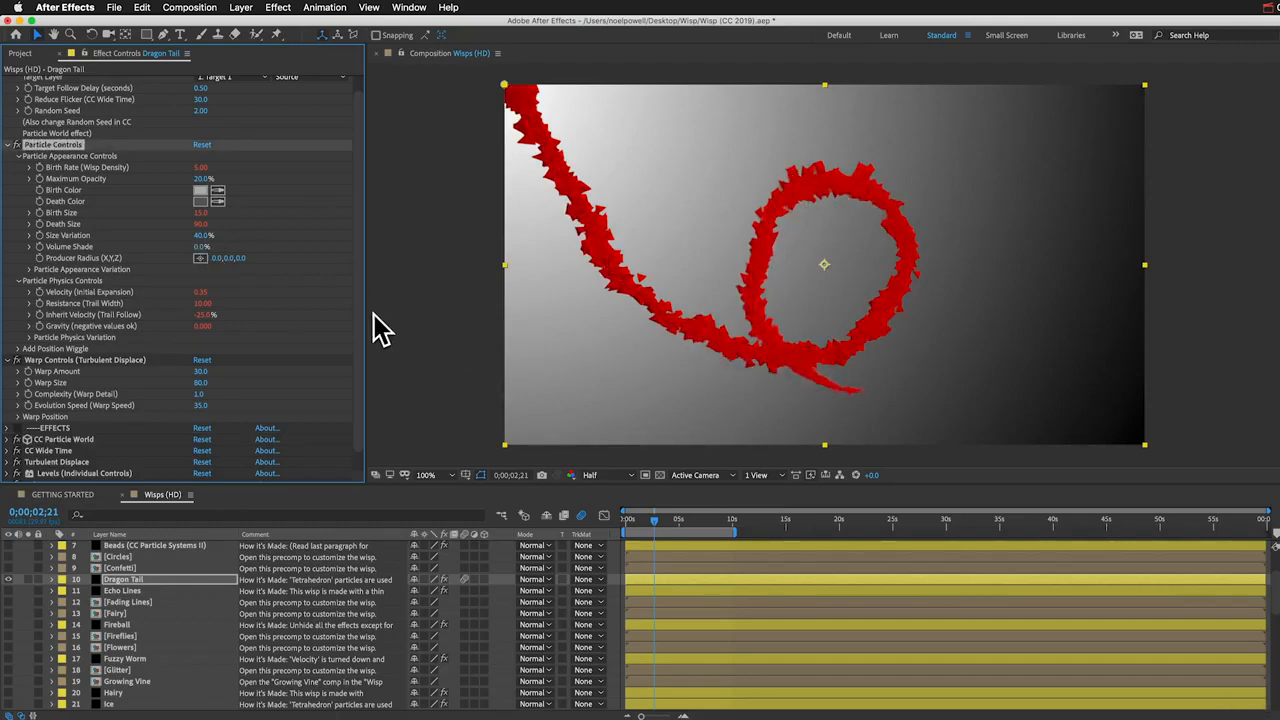
# Step: Set the Volume Shade of the Dragon Tail particles to 60%
pyautogui.click(200, 246)
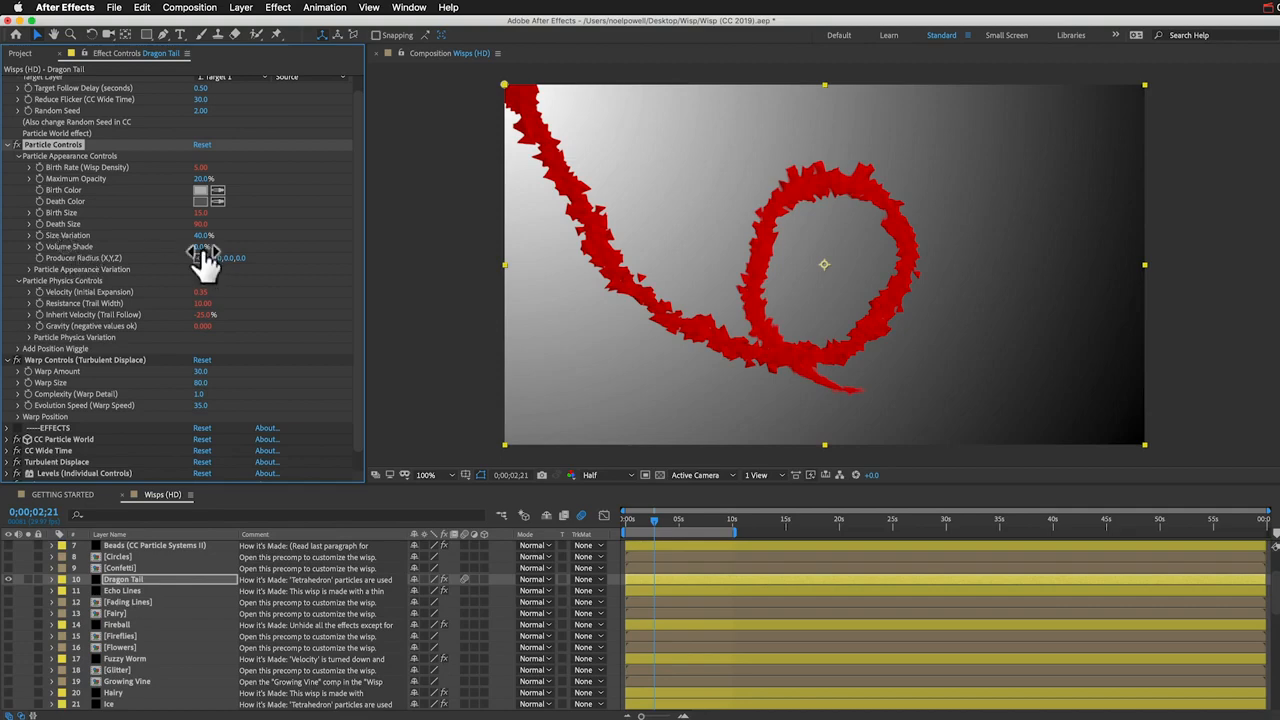
pyautogui.write('60')
pyautogui.press('Return')
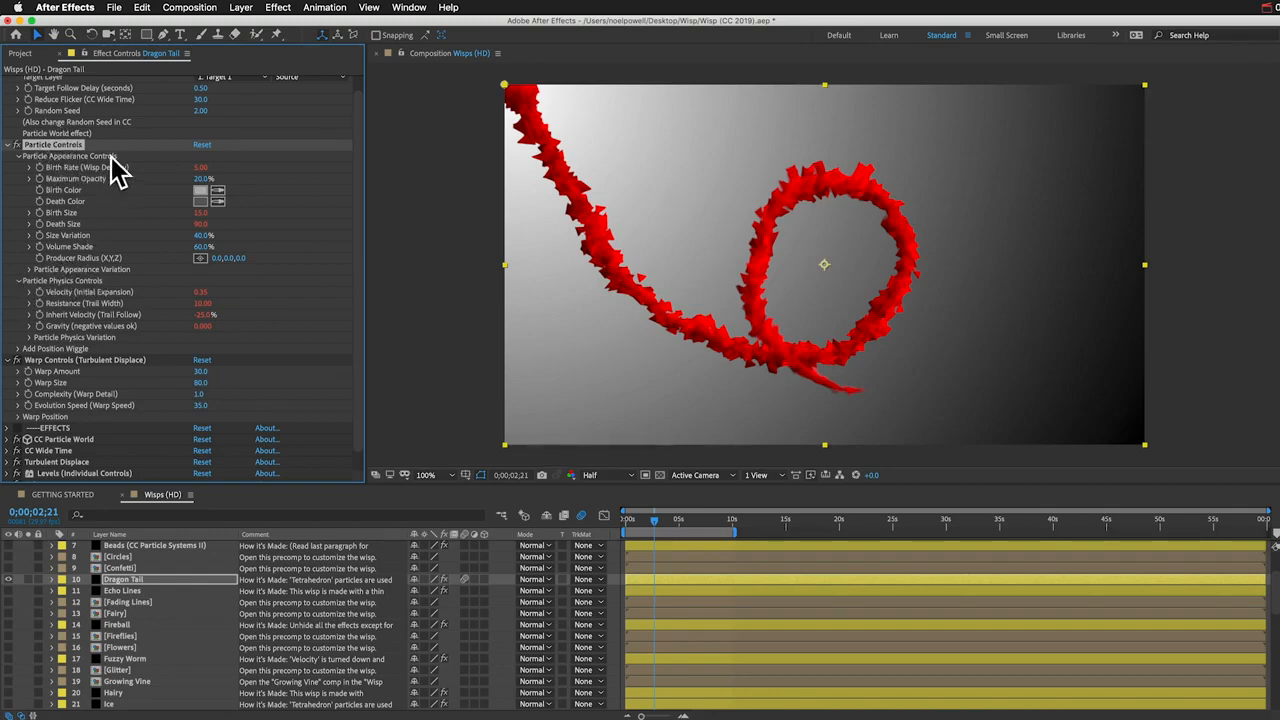
# Step: In Dragon Tail's Particle Appearance Variation, set the Birth Color Wiggle Amount to 20 and the Birth Color Wiggle Speed to 5
pyautogui.click(30, 269)
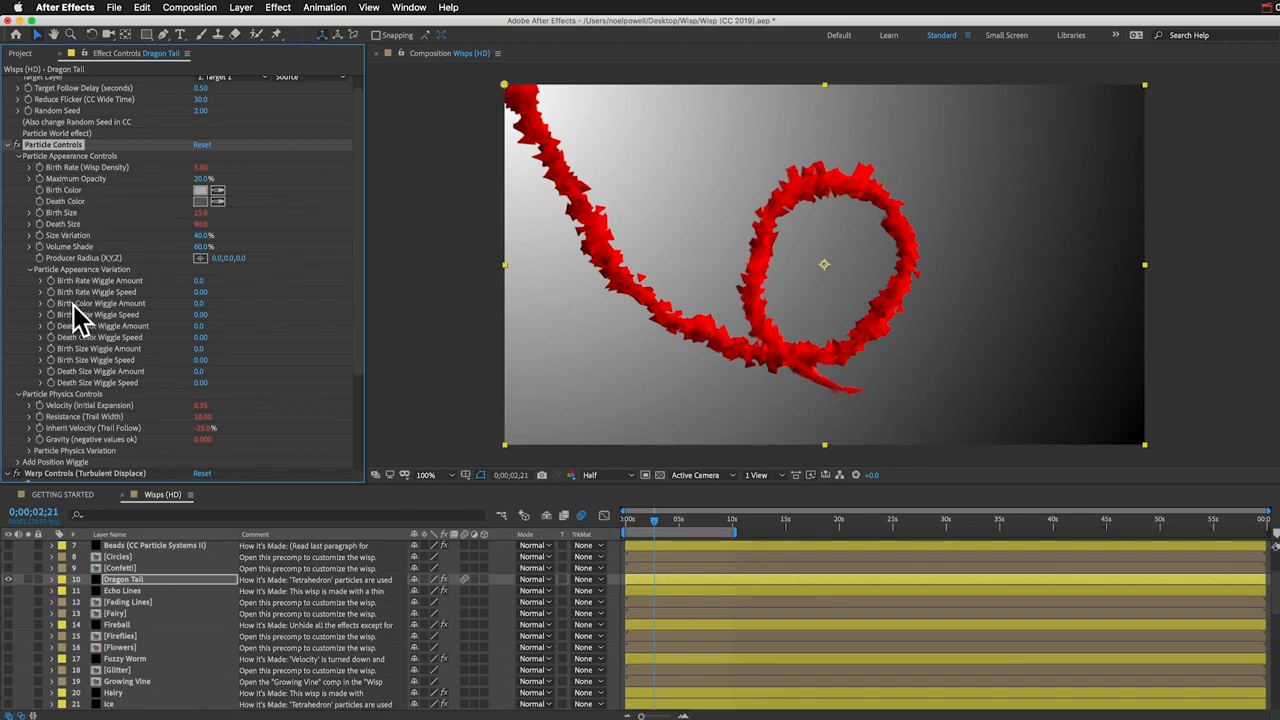
pyautogui.click(200, 305)
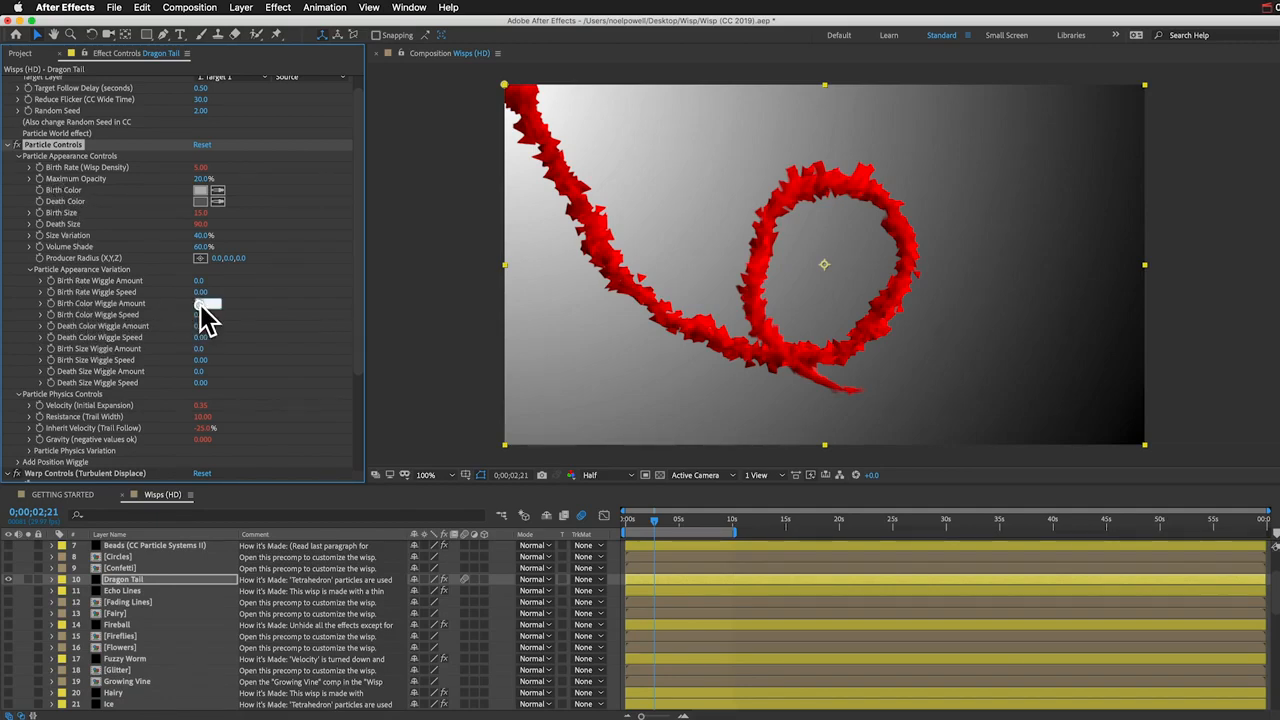
pyautogui.write('20')
pyautogui.press('Return')
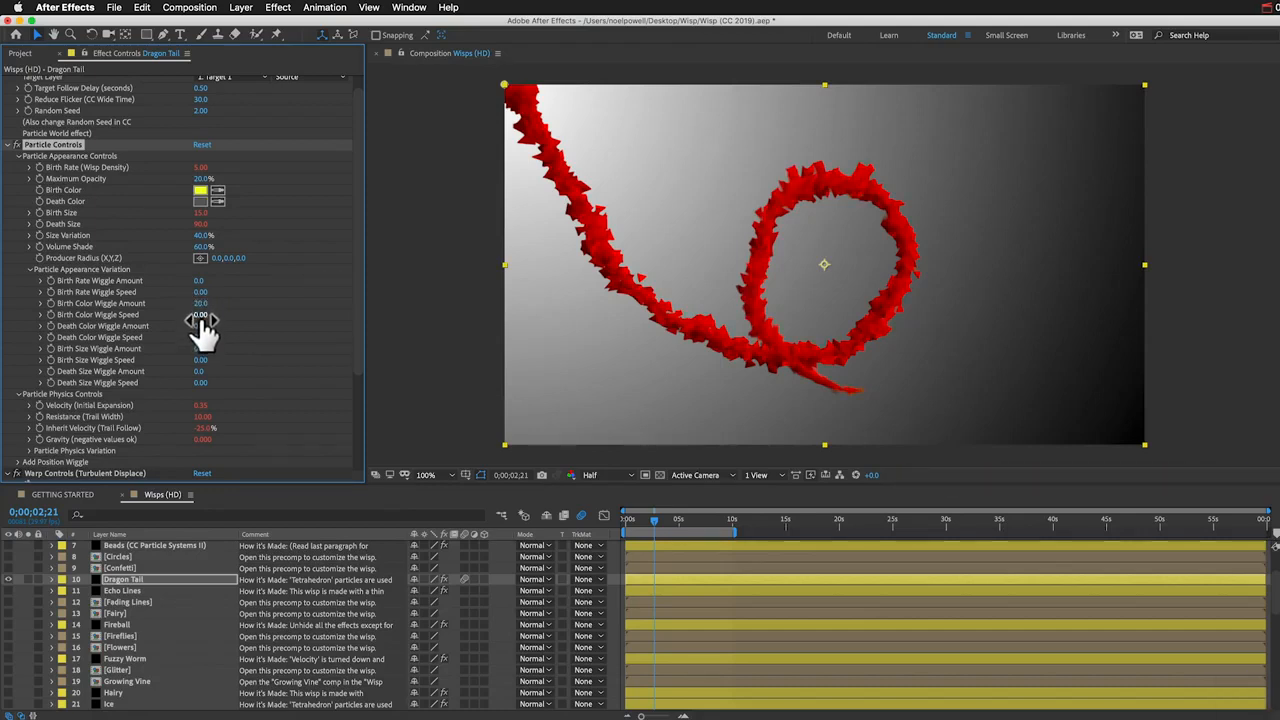
pyautogui.click(200, 316)
pyautogui.write('5')
pyautogui.press('Return')
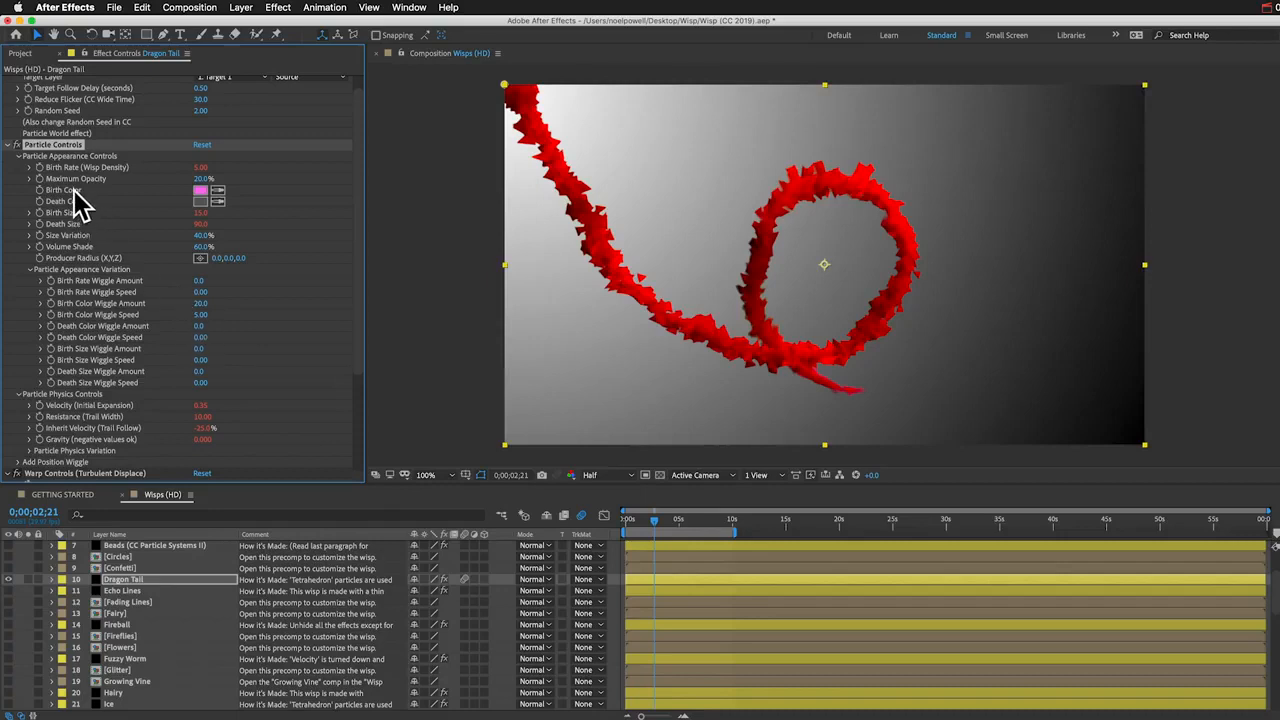
# Step: Raise Dragon Tail's Birth Color Wiggle Amount to 100
pyautogui.click(203, 305)
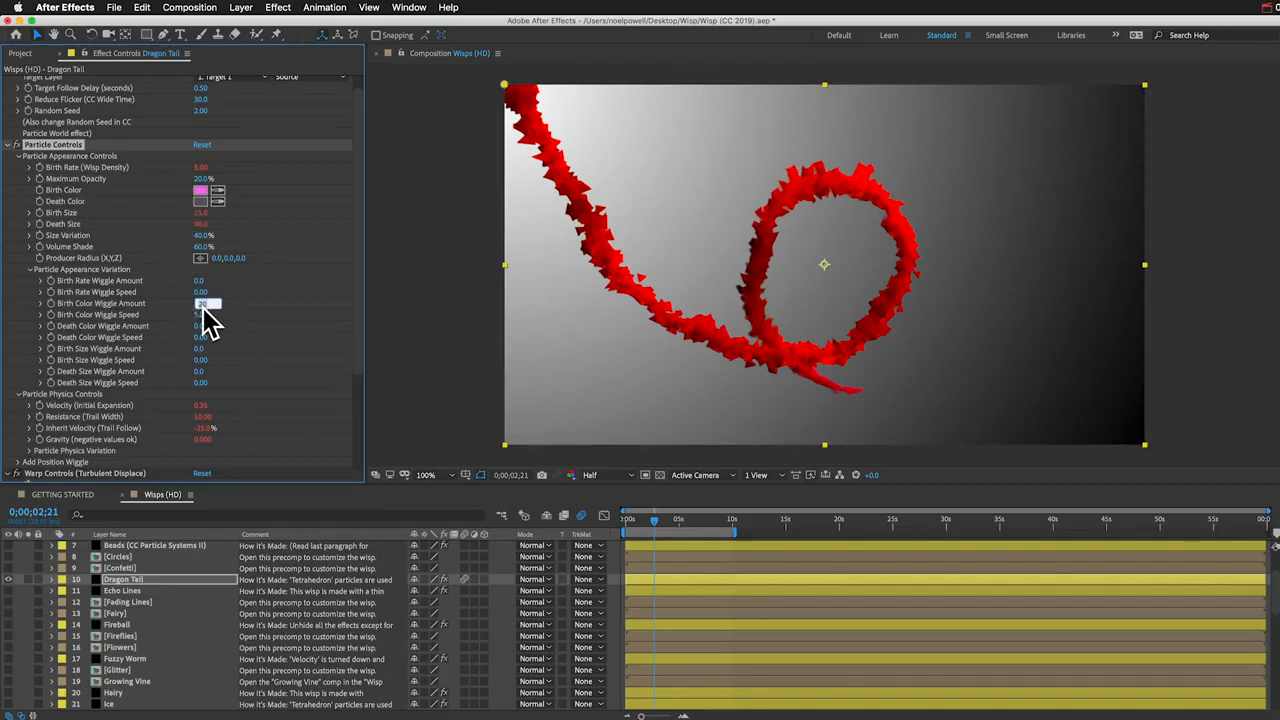
pyautogui.write('1000')
pyautogui.press('Return')
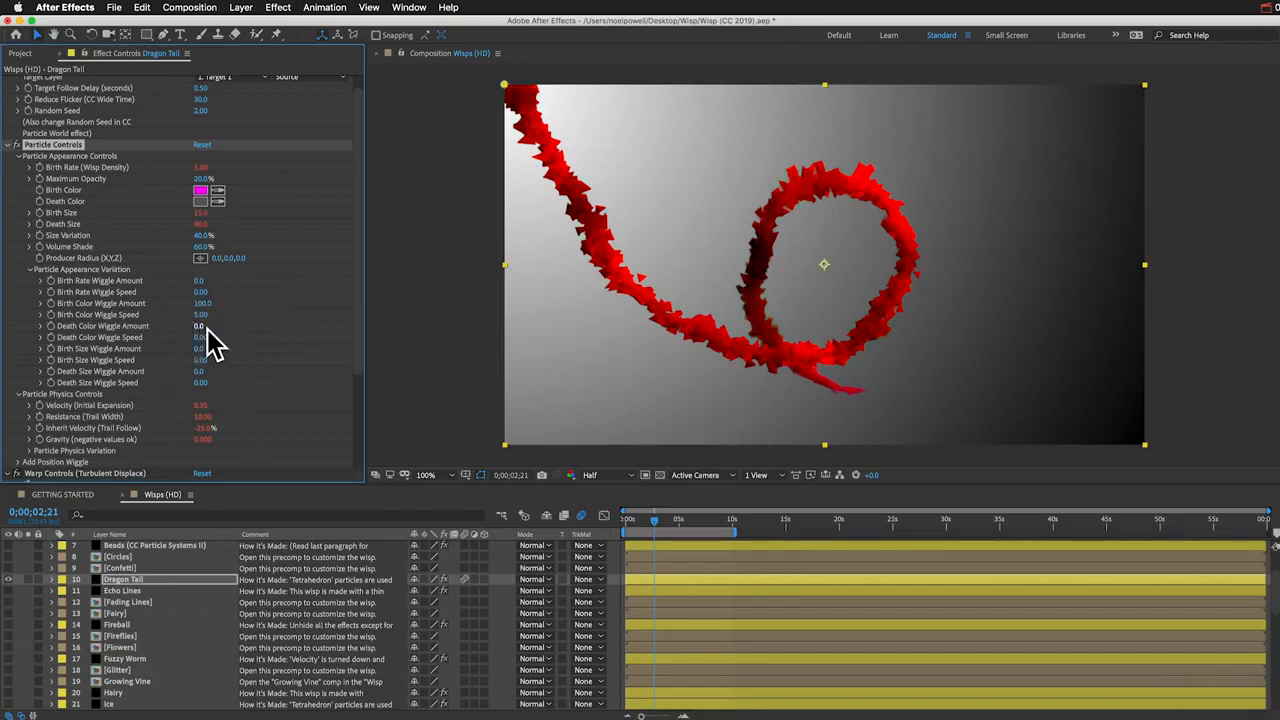
# Step: Turn off Dragon Tail's Colorama effect and open the layer's comment to read how it is made
pyautogui.scroll(-5, 114, 400)
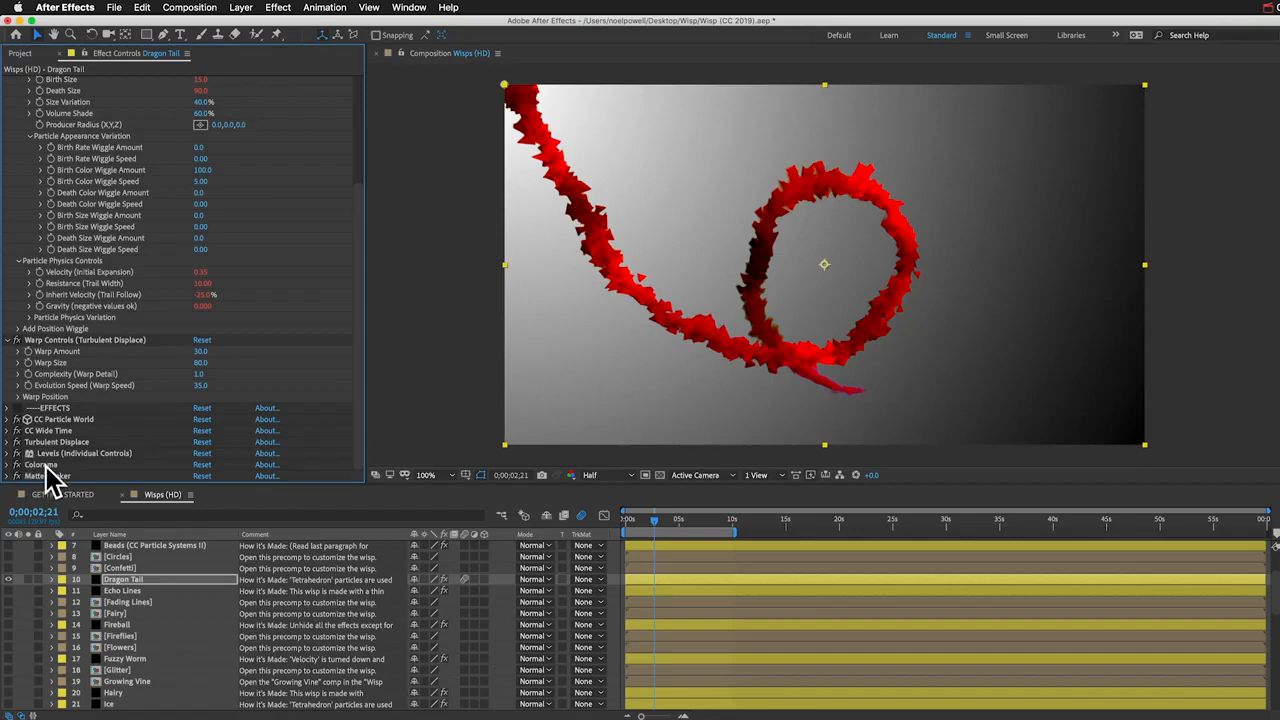
pyautogui.click(16, 465)
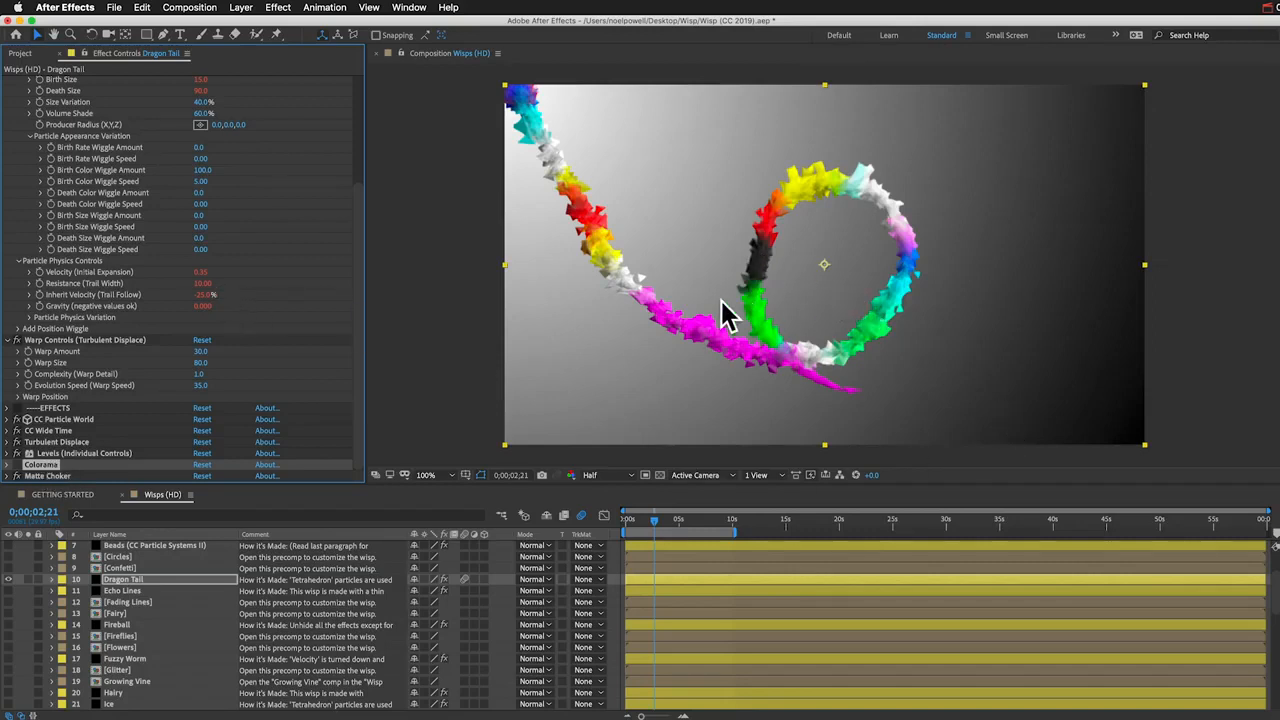
pyautogui.click(328, 581)
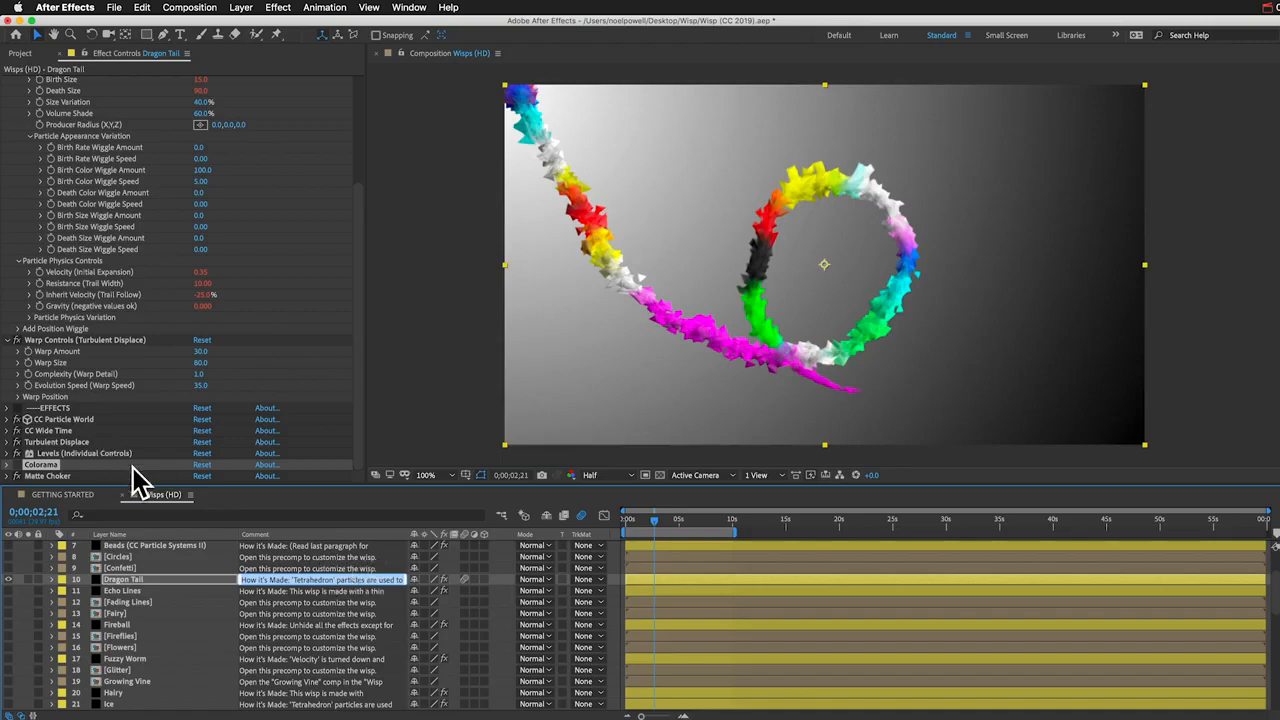
pyautogui.click(206, 583)
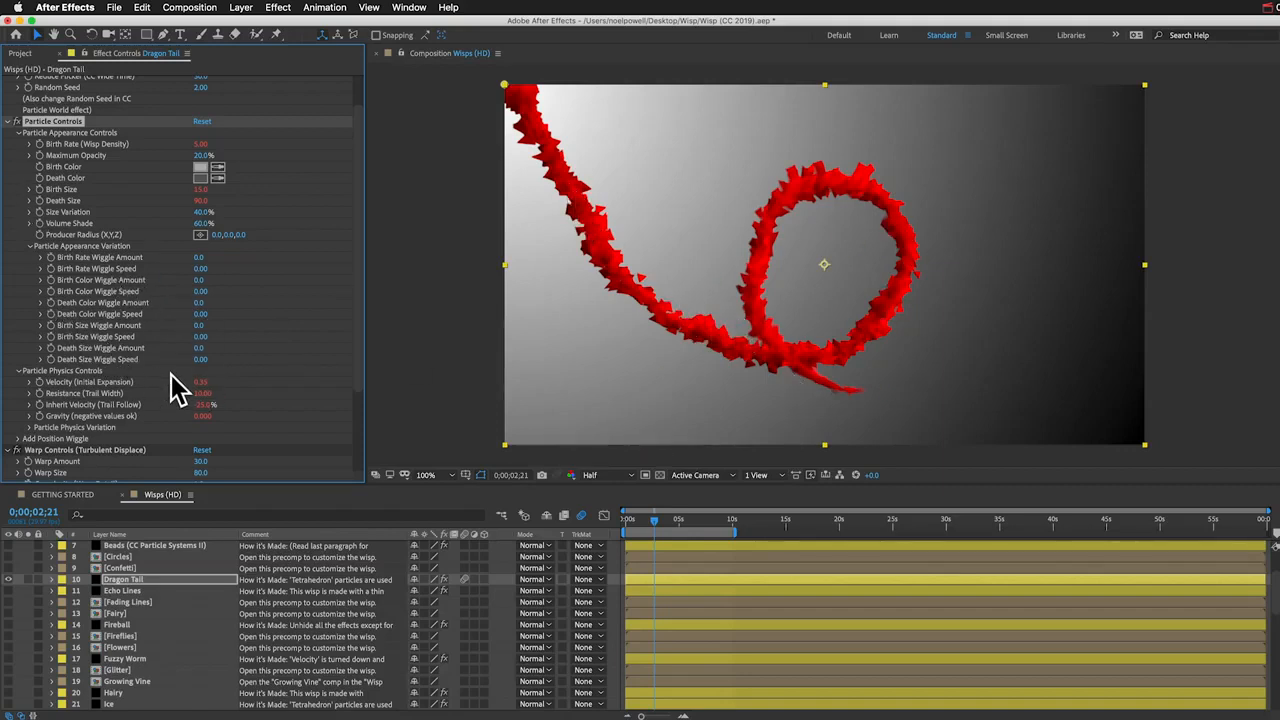
# Step: Collapse Particle Appearance Variation and raise the Velocity (Initial Expansion) in Particle Physics Controls to 1.45
pyautogui.click(30, 246)
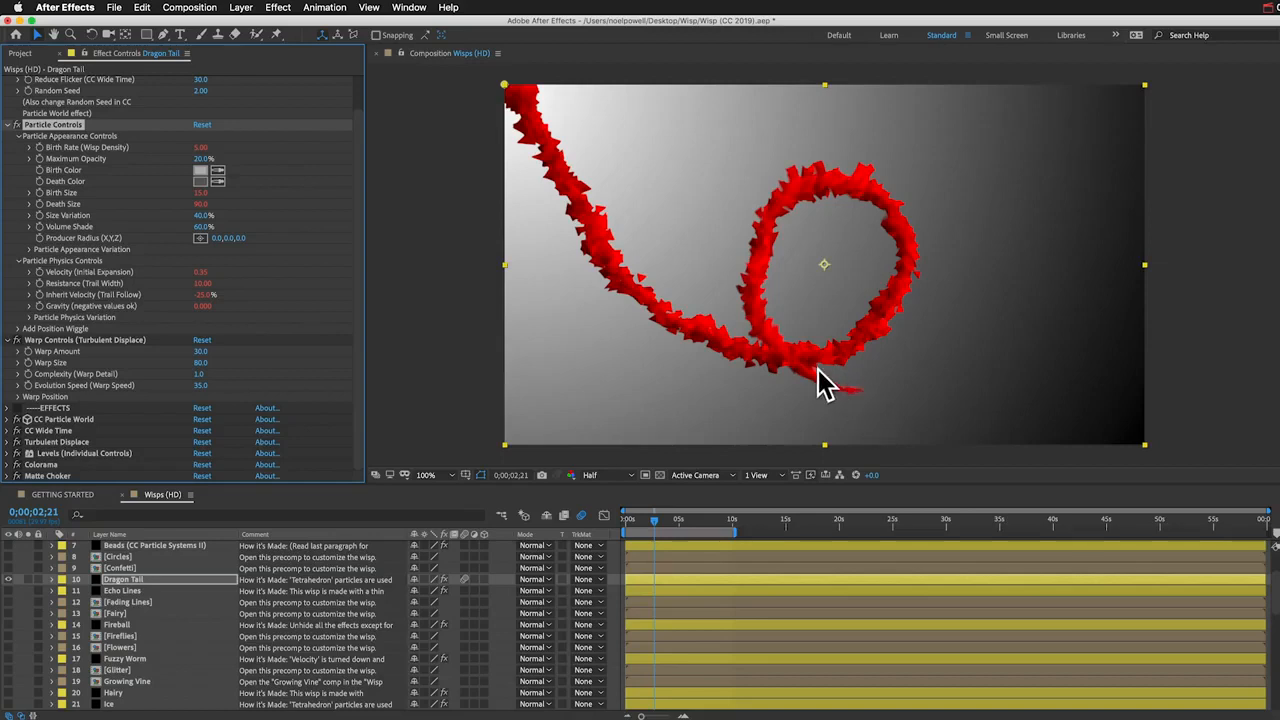
pyautogui.click(203, 272)
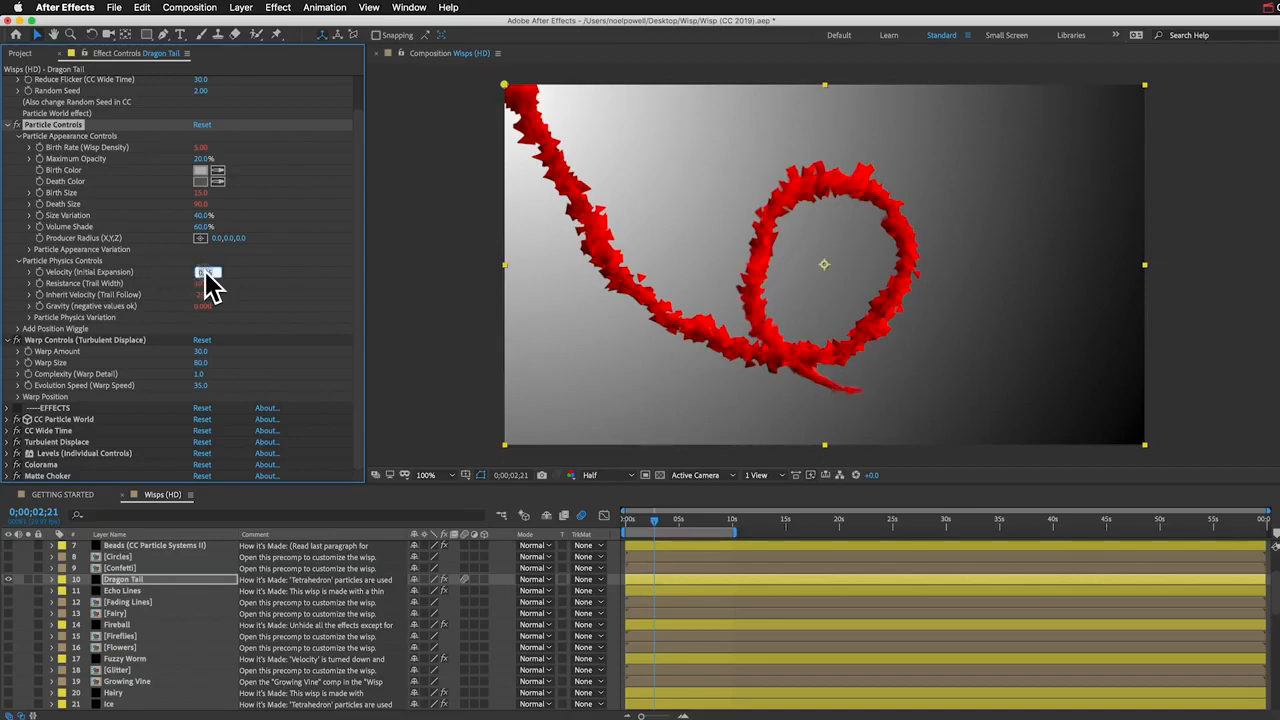
pyautogui.press('Up')
pyautogui.press('Up')
pyautogui.press('Up')
pyautogui.press('Up')
pyautogui.press('Up')
pyautogui.press('Up')
pyautogui.press('Up')
pyautogui.press('Up')
pyautogui.press('Up')
pyautogui.press('Up')
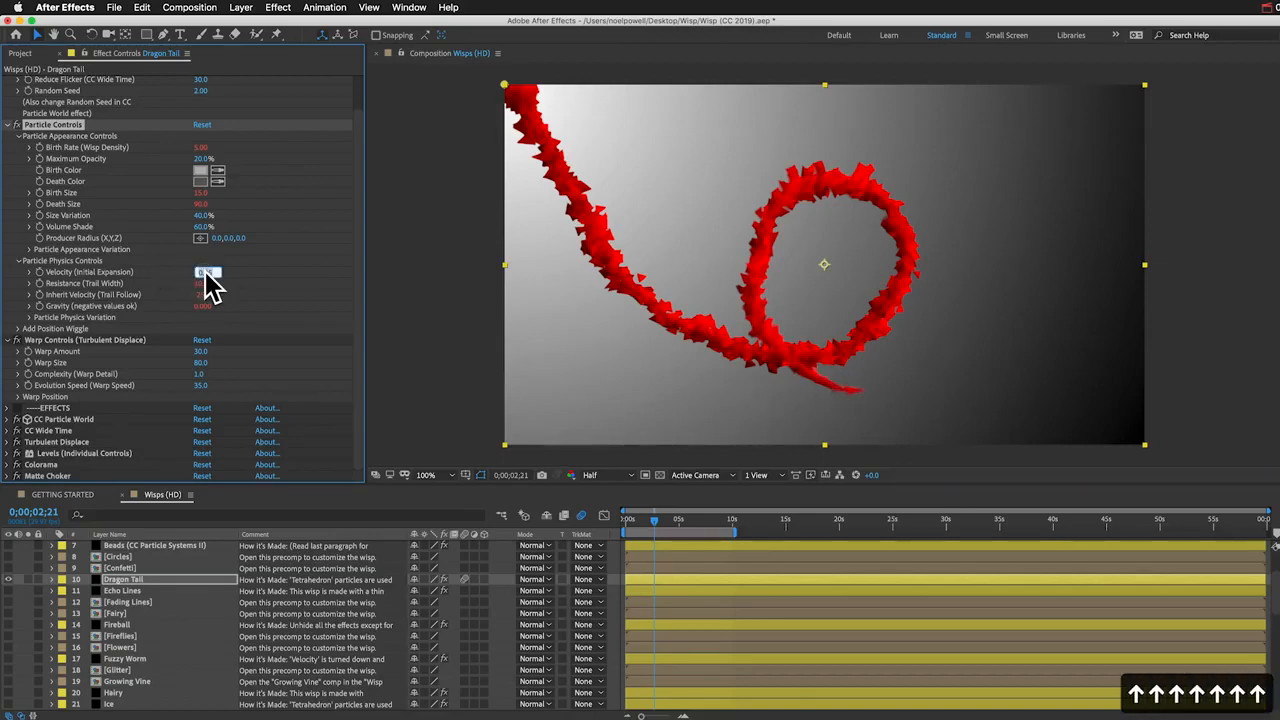
pyautogui.press('Up')
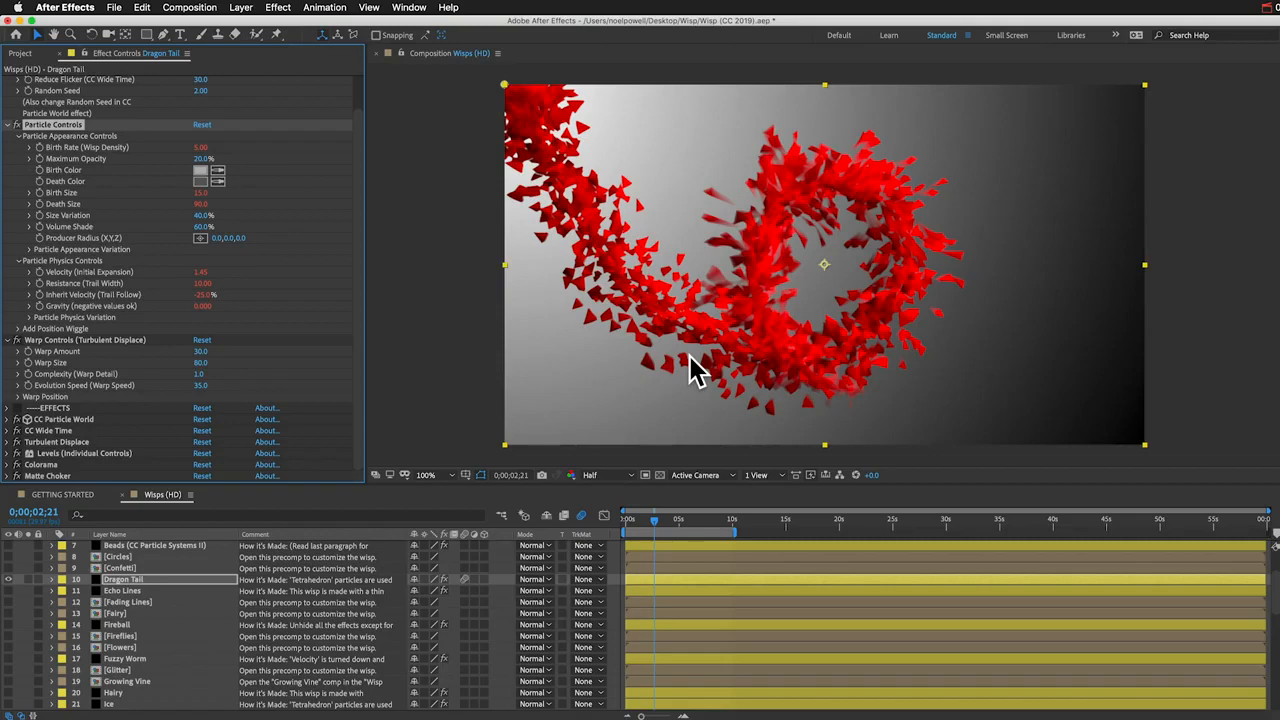
# Step: Set Dragon Tail's Resistance (Trail Width) to 40 and briefly preview the wisp's motion
pyautogui.click(203, 283)
pyautogui.write('40')
pyautogui.press('Return')
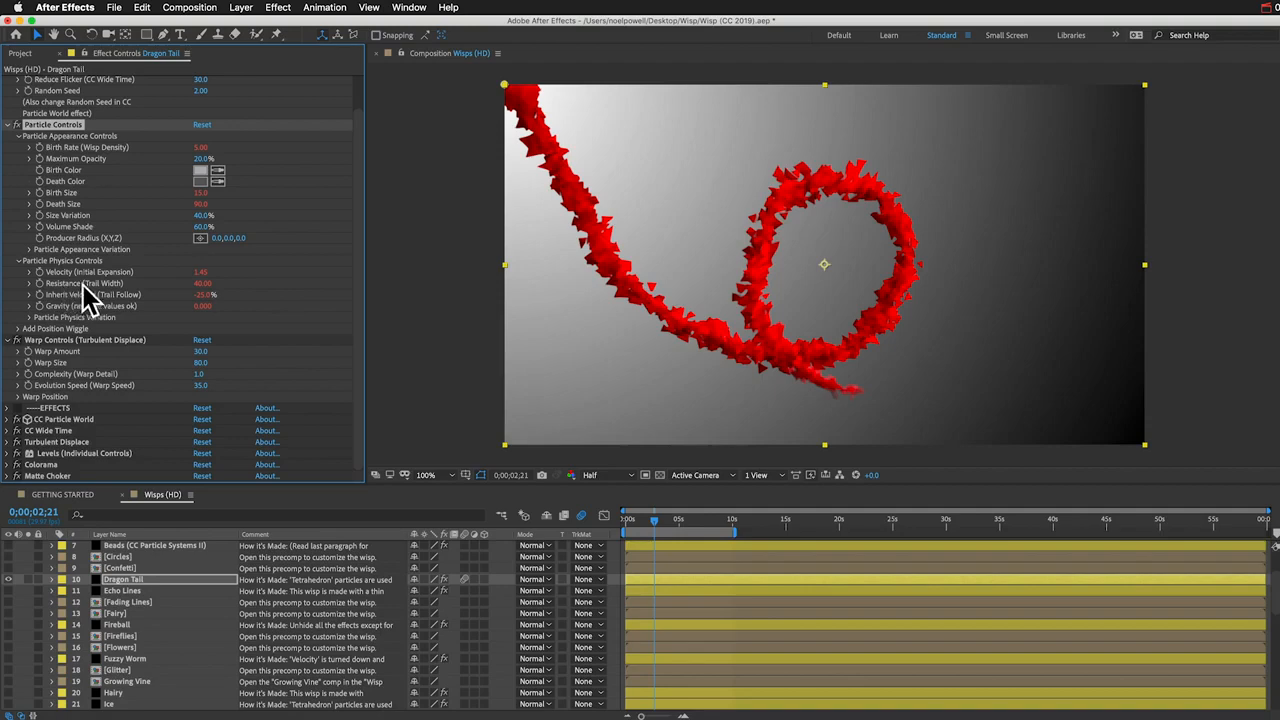
pyautogui.click(61, 295)
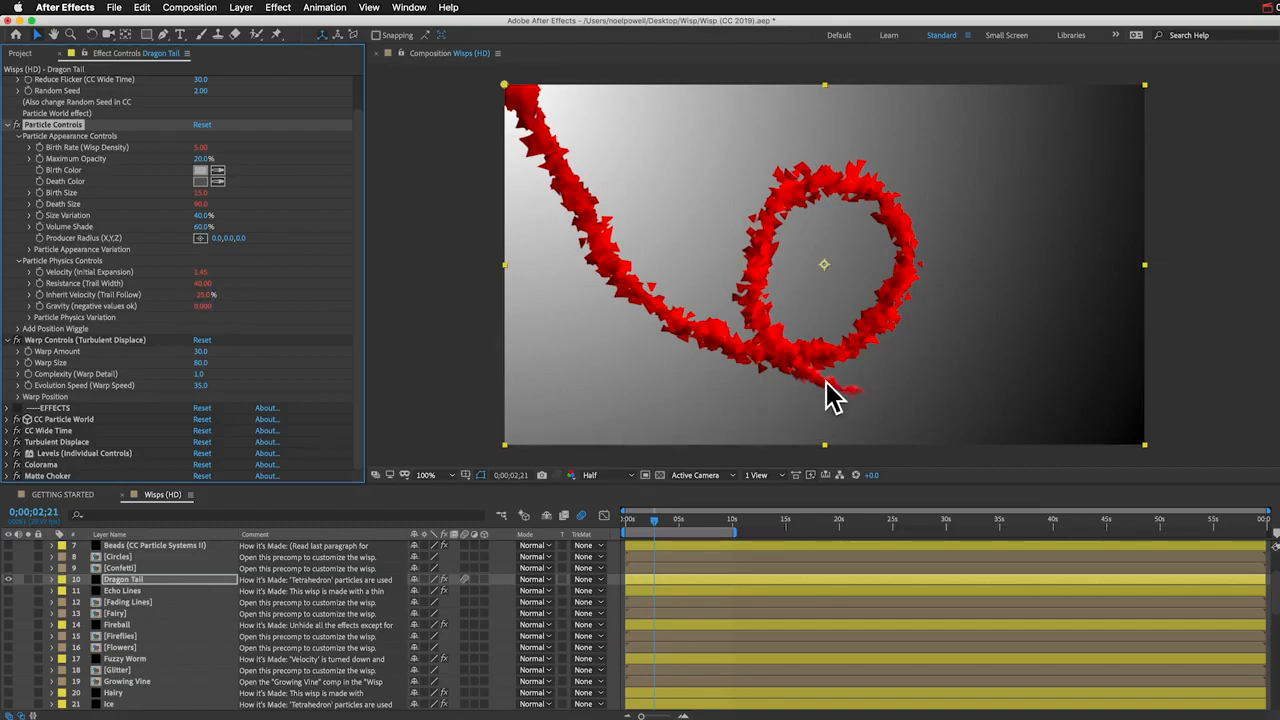
pyautogui.press('space')
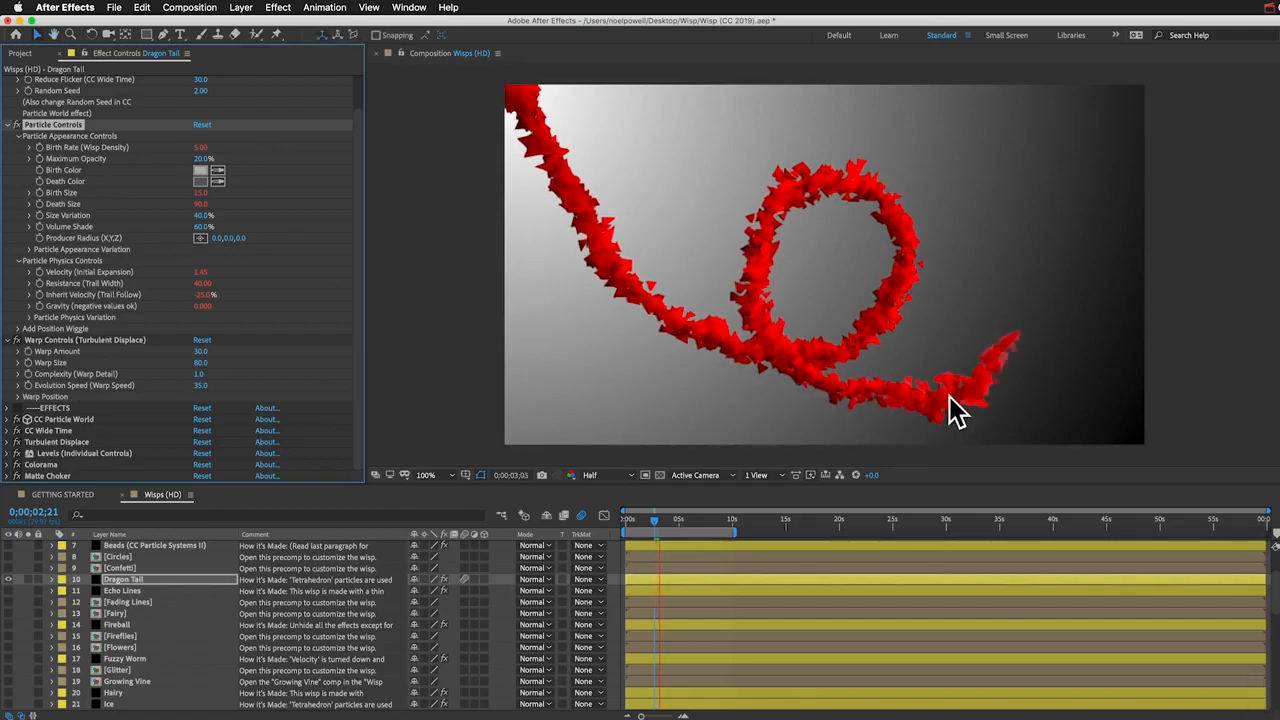
pyautogui.press('space')
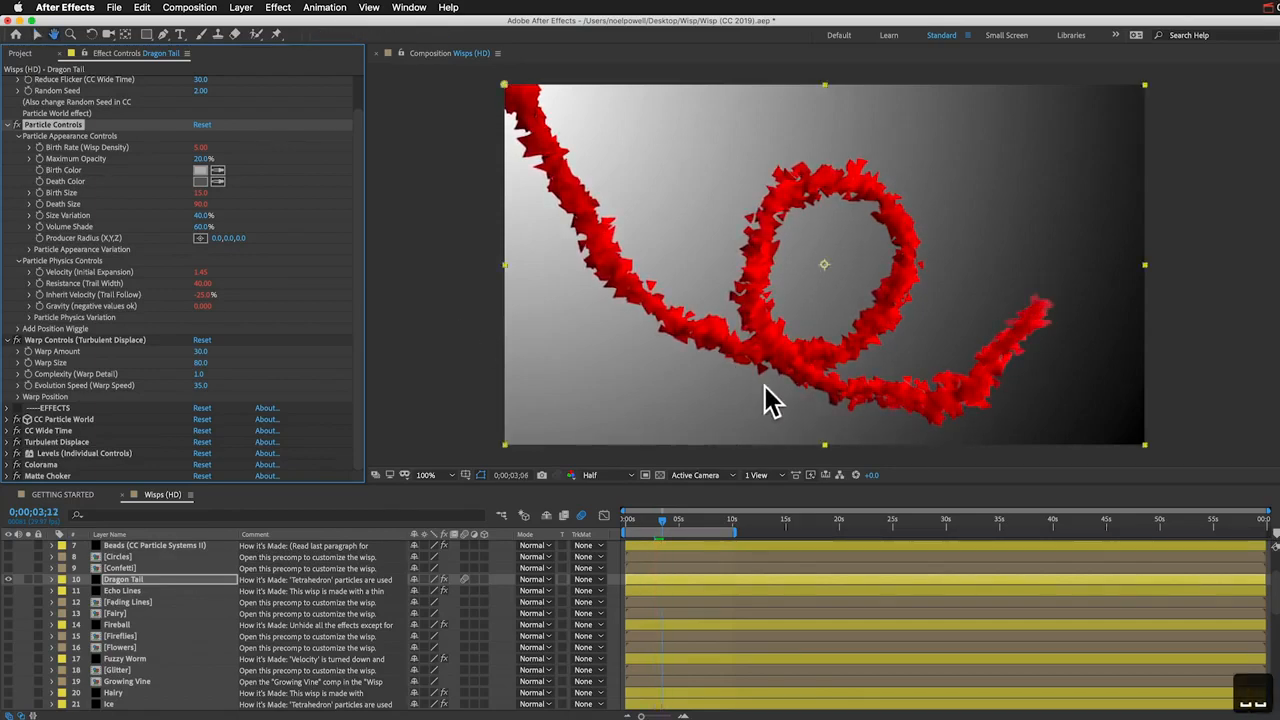
# Step: Set Inherit Velocity (Trail Follow) to 100% and preview the wisp from 0;00;00;28
pyautogui.click(205, 294)
pyautogui.write('100')
pyautogui.press('Return')
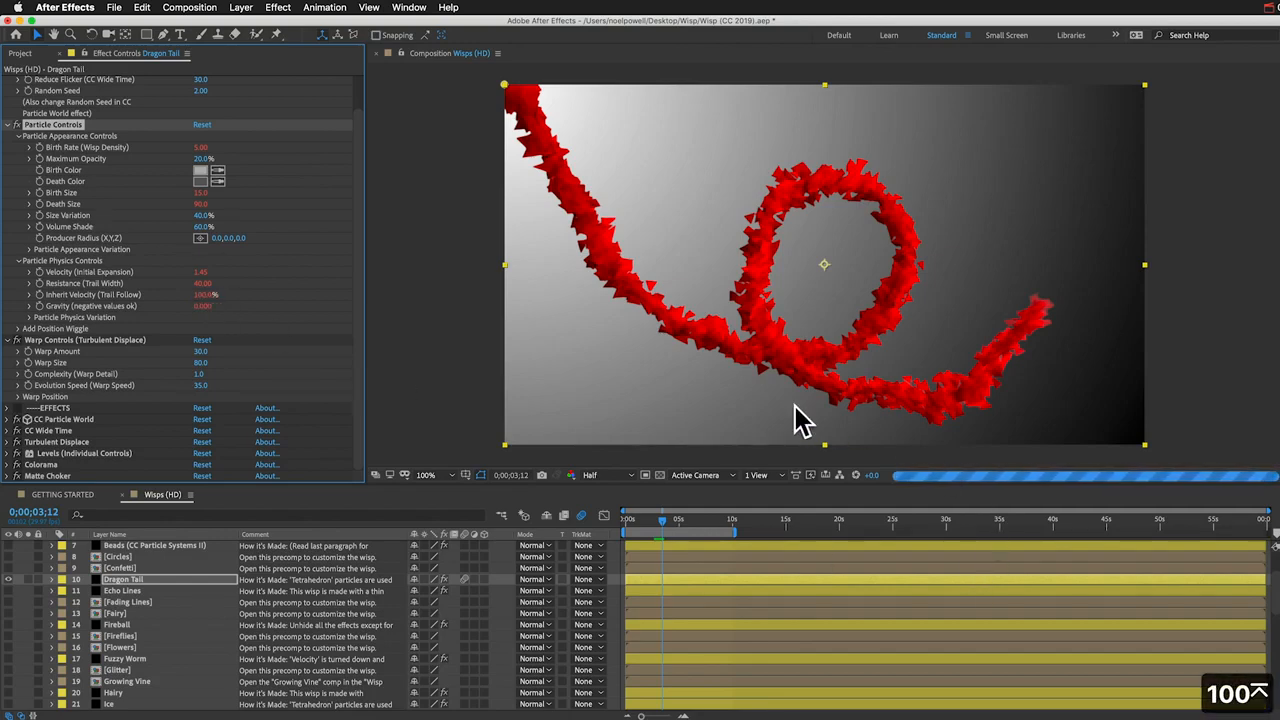
pyautogui.moveTo(646, 521); pyautogui.dragTo(636, 520)
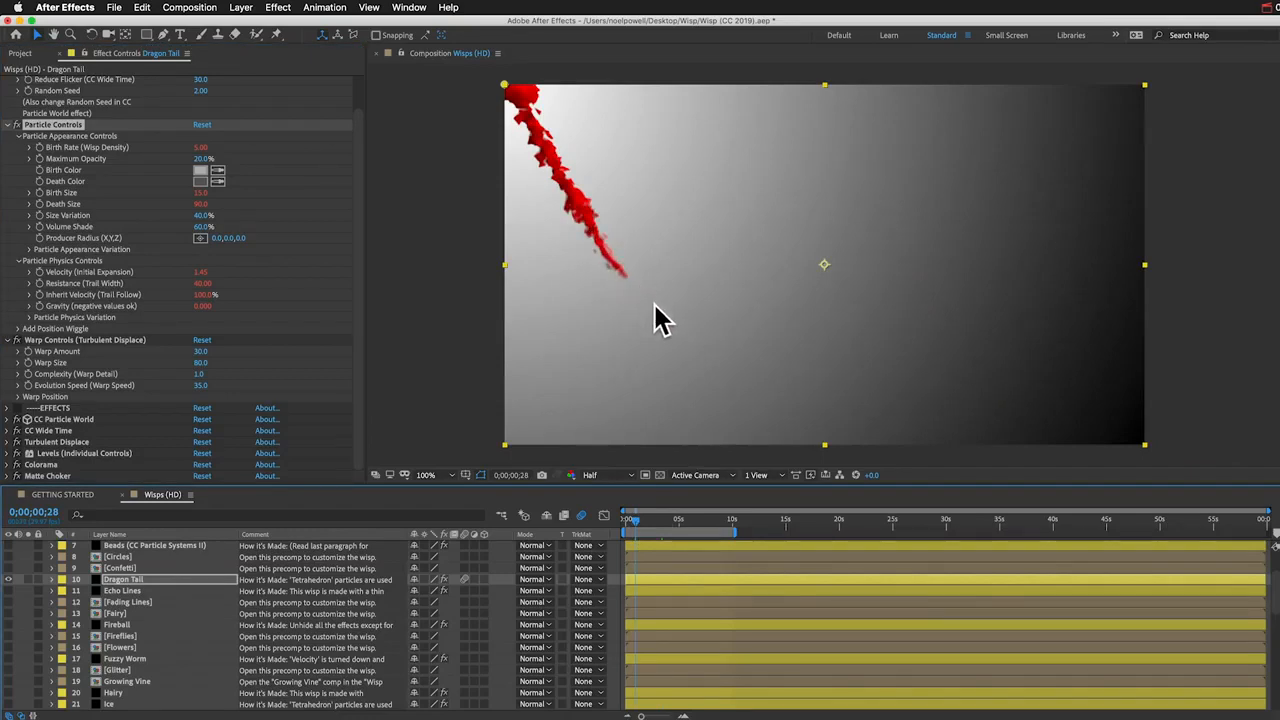
pyautogui.press('space')
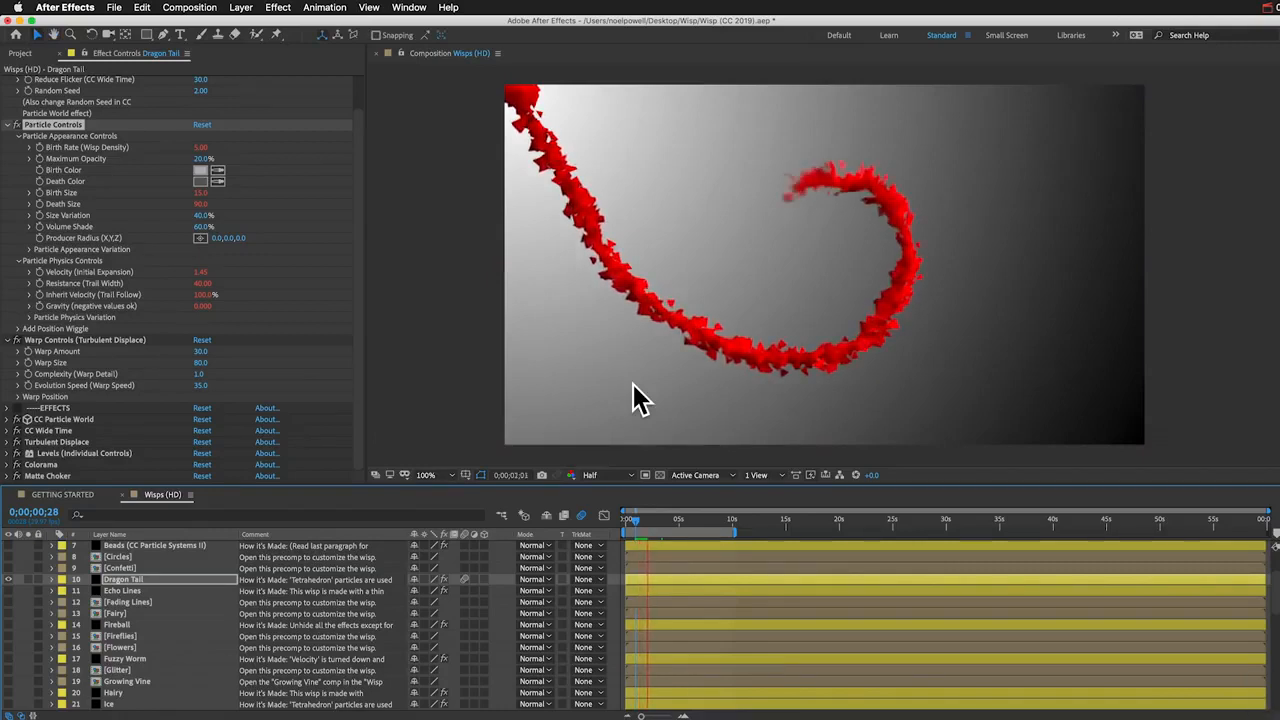
pyautogui.press('space')
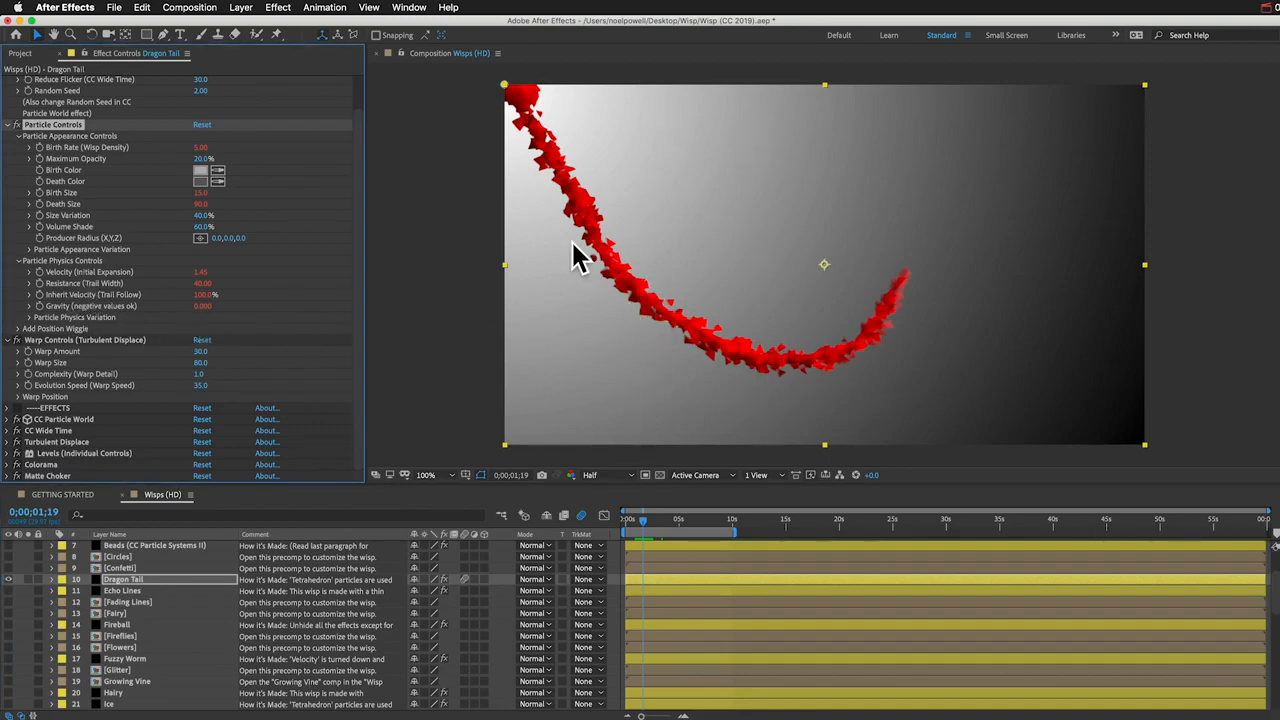
# Step: Set Dragon Tail's Gravity to -1 and play a short preview of the trail
pyautogui.click(201, 306)
pyautogui.write('-')
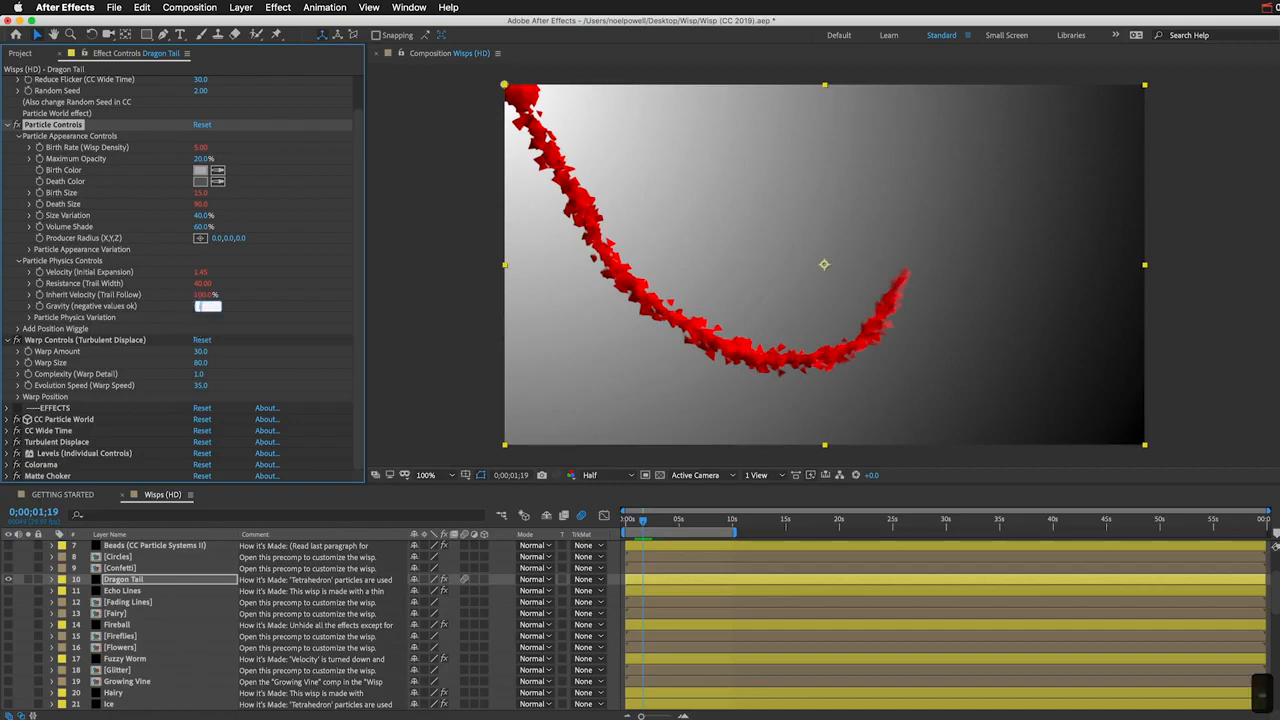
pyautogui.write('1')
pyautogui.press('Return')
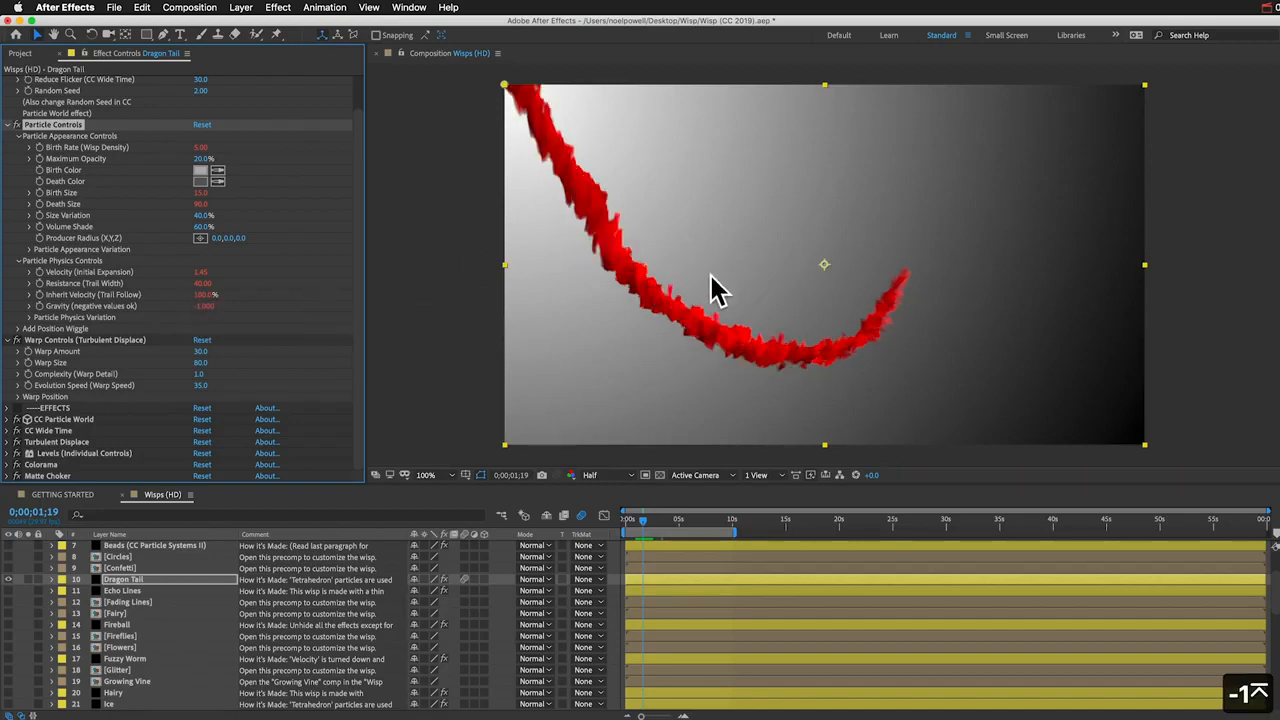
pyautogui.press('space')
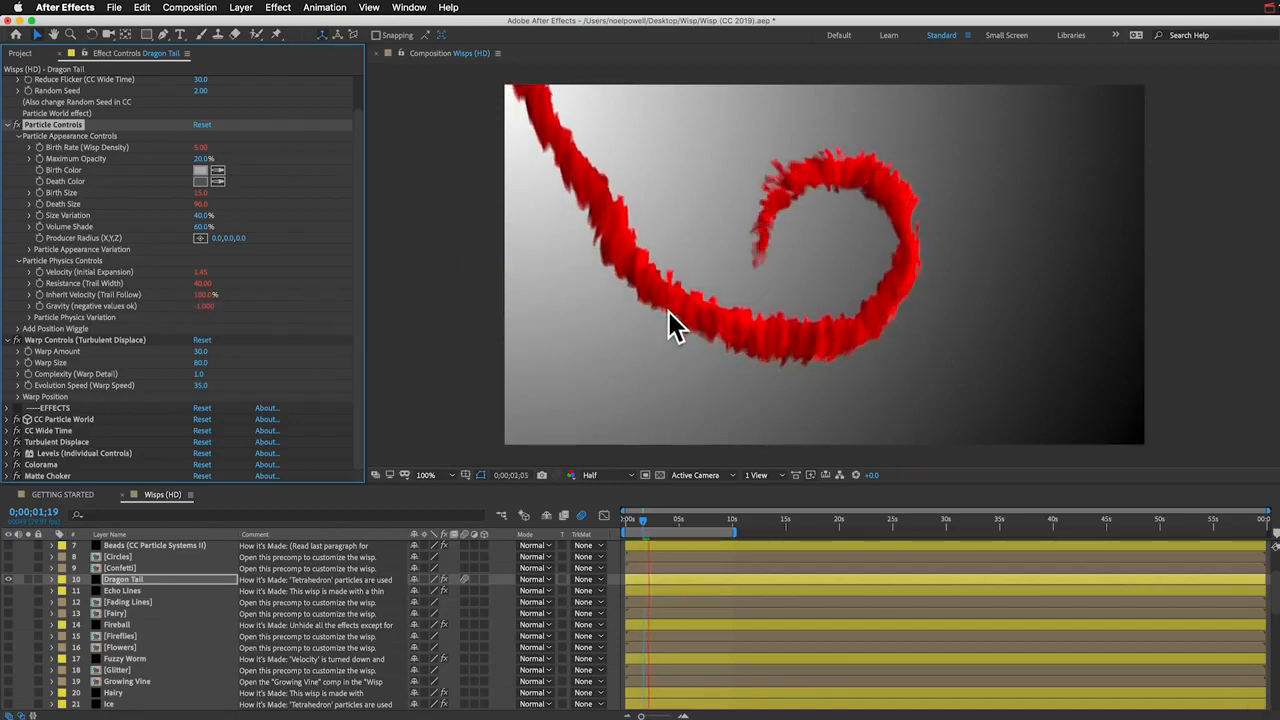
pyautogui.press('space')
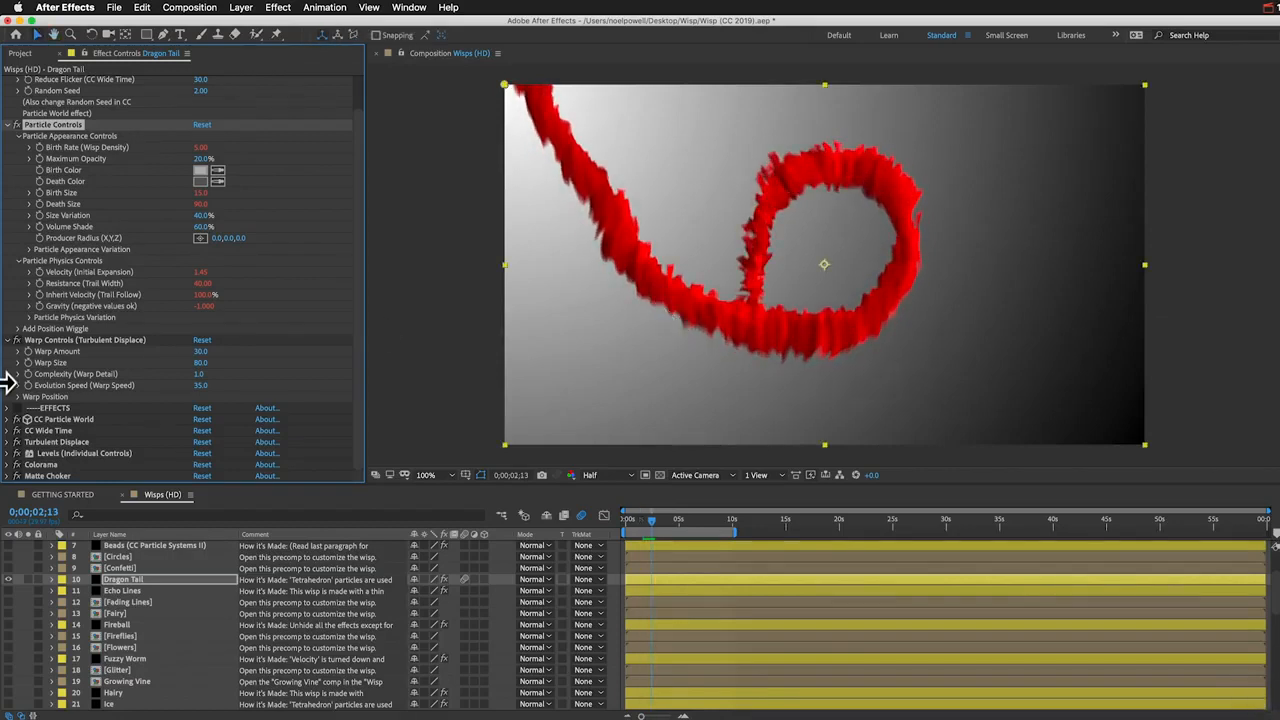
# Step: Examine Dragon Tail's CC Wide Time and CC Particle World effects, the Warp Position group and the Particle Physics Variation group
pyautogui.click(16, 430)
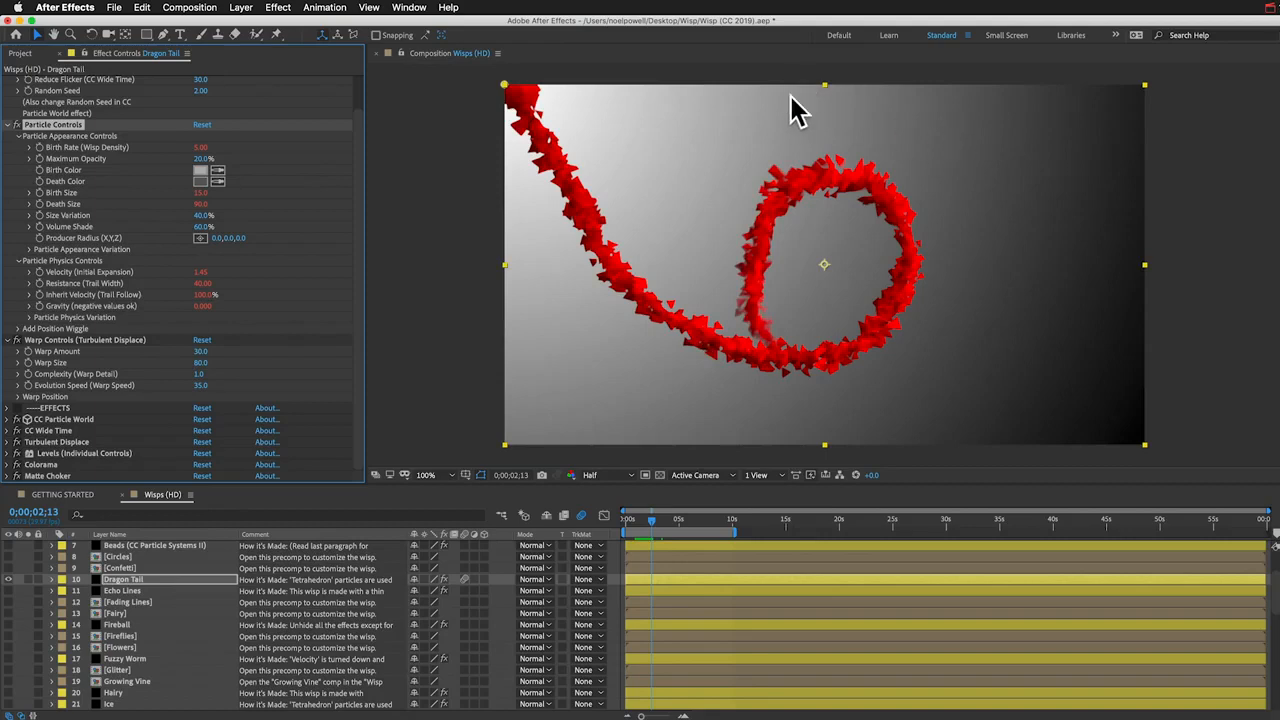
pyautogui.click(16, 419)
pyautogui.scroll(-3, 55, 455)
pyautogui.click(18, 397)
pyautogui.scroll(-1, 50, 408)
pyautogui.scroll(-2, 63, 428)
pyautogui.click(29, 427)
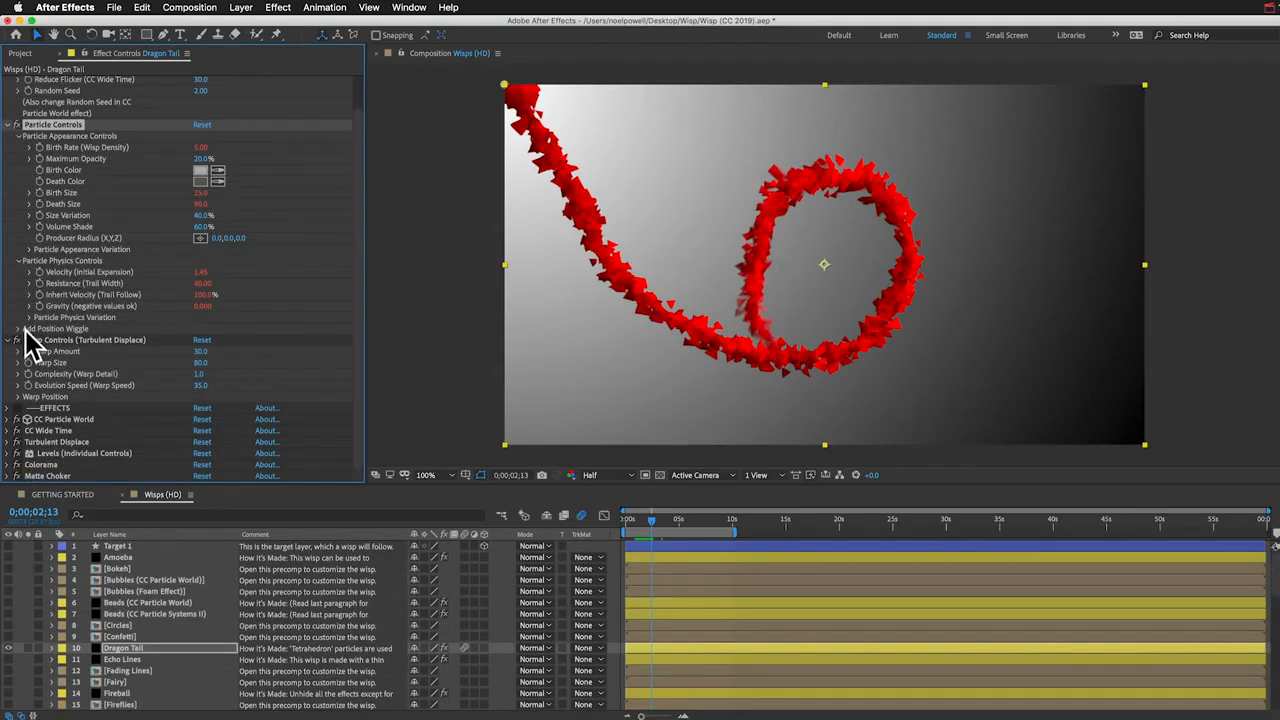
pyautogui.click(29, 318)
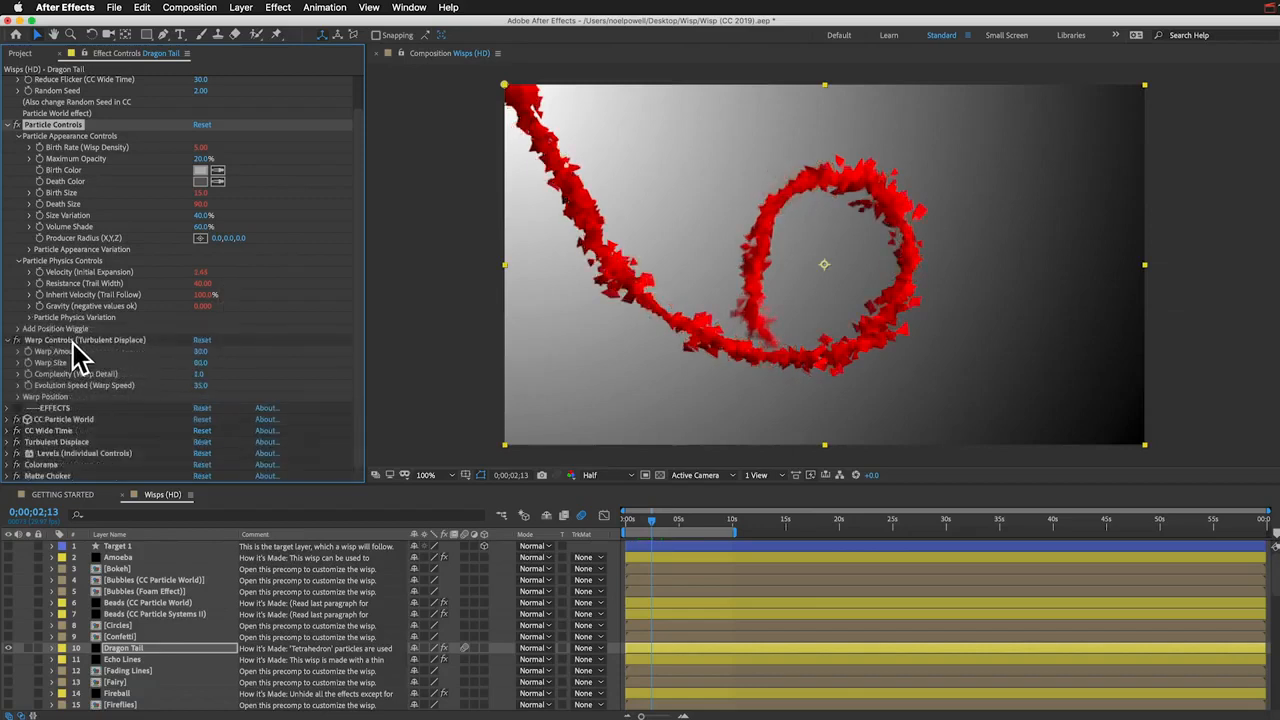
# Step: Locate Turbulent Displace for the Warp Controls, and turn off the Levels (Individual Controls), Colorama and Matte Choker effects
pyautogui.click(72, 341)
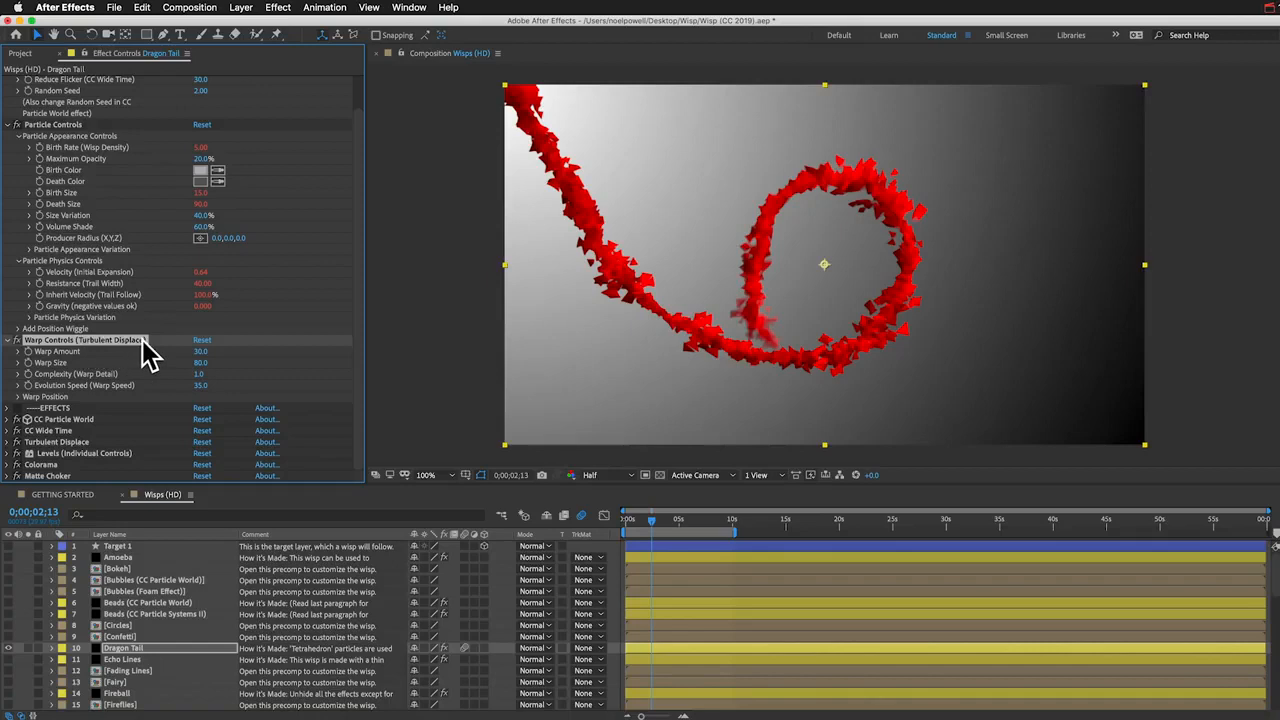
pyautogui.click(56, 443)
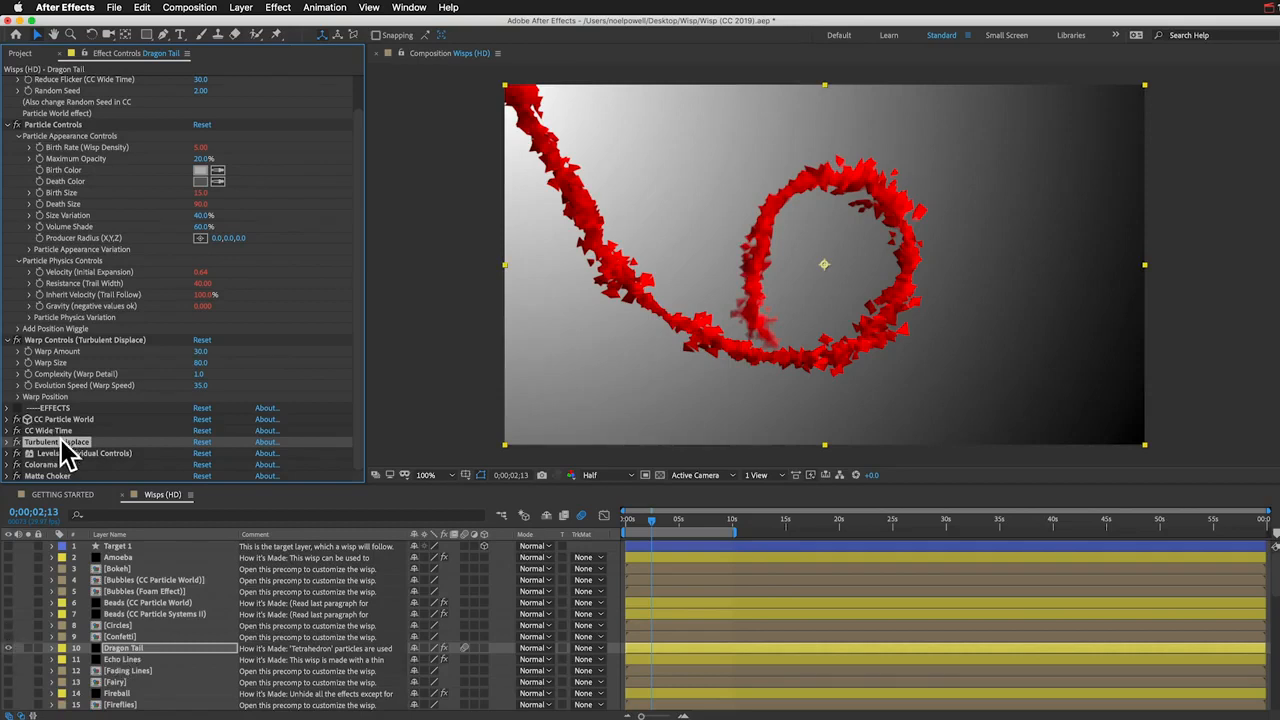
pyautogui.click(17, 453)
pyautogui.click(17, 465)
pyautogui.click(17, 476)
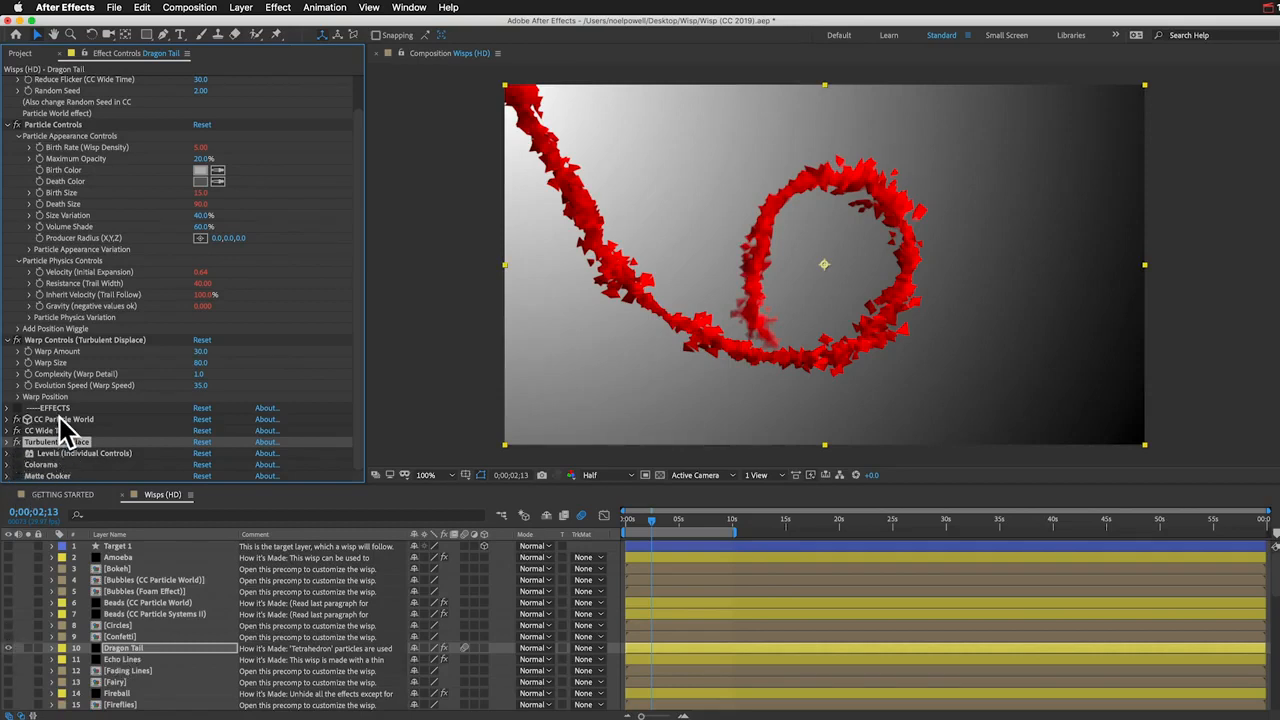
# Step: Locate CC Particle World, CC Wide Time and Turbulent Displace on Dragon Tail, and set Evolution Speed (Warp Speed) to 0
pyautogui.click(60, 419)
pyautogui.click(47, 430)
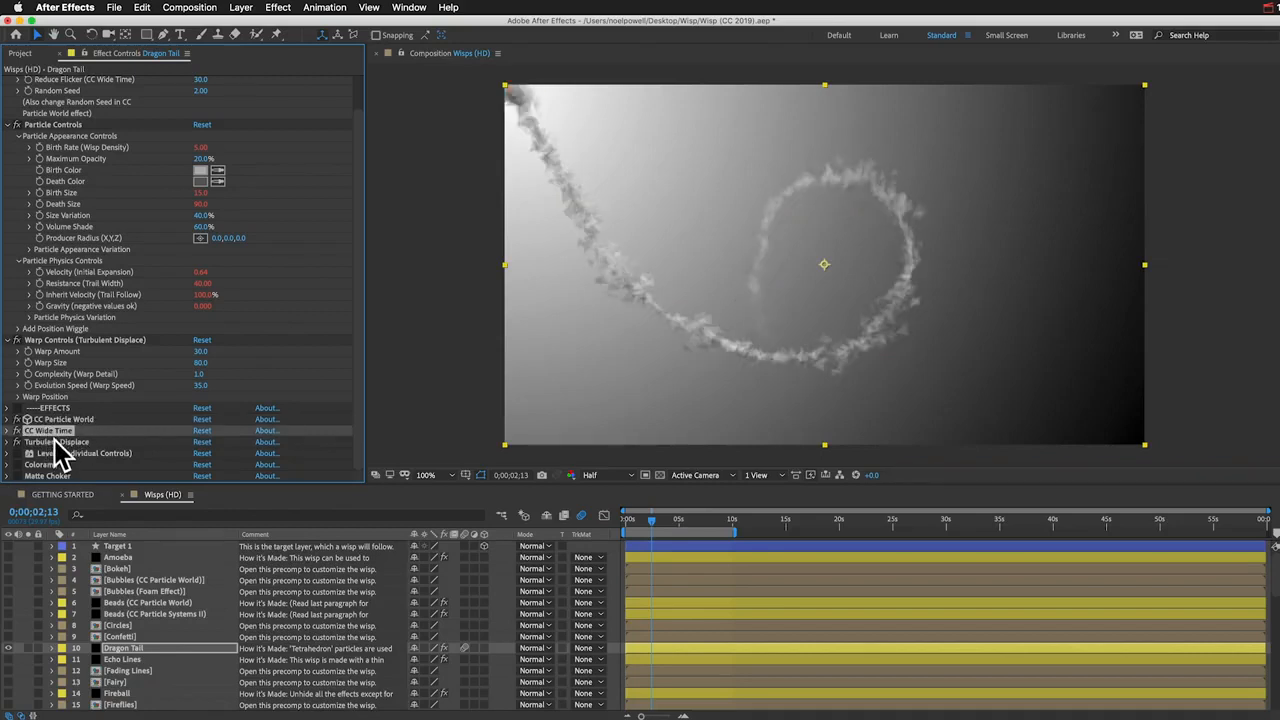
pyautogui.click(50, 442)
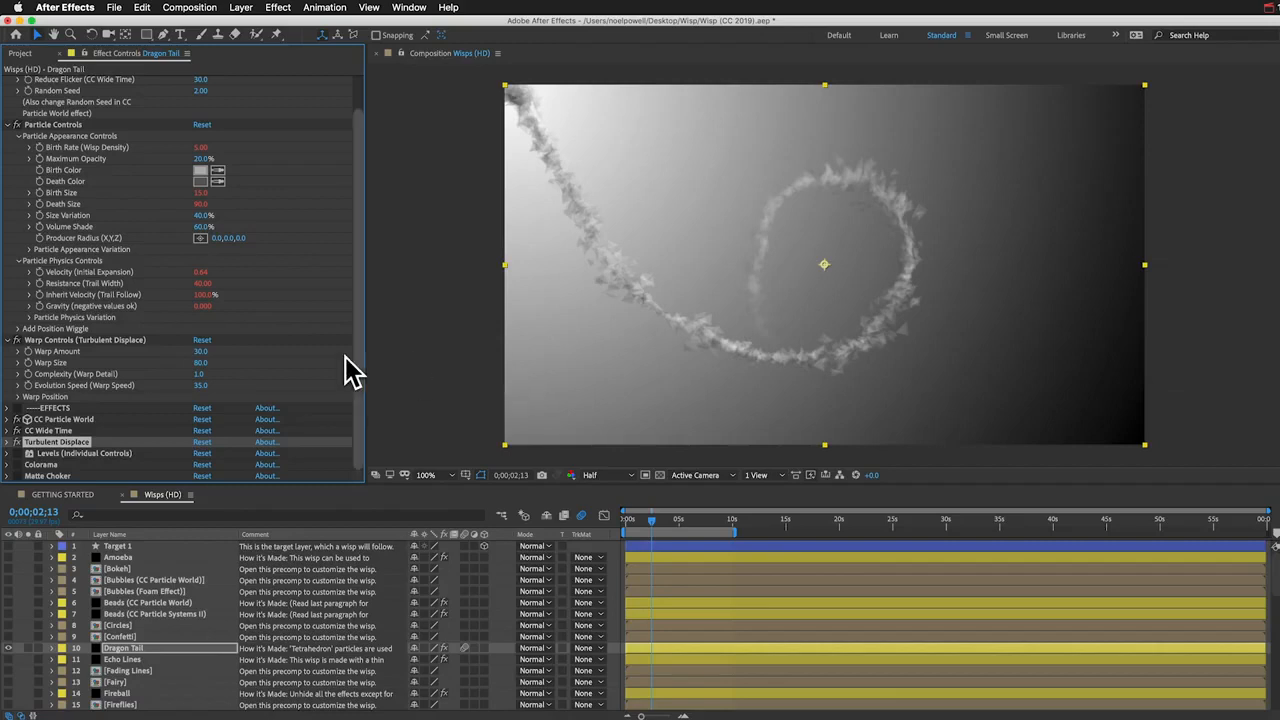
pyautogui.click(203, 388)
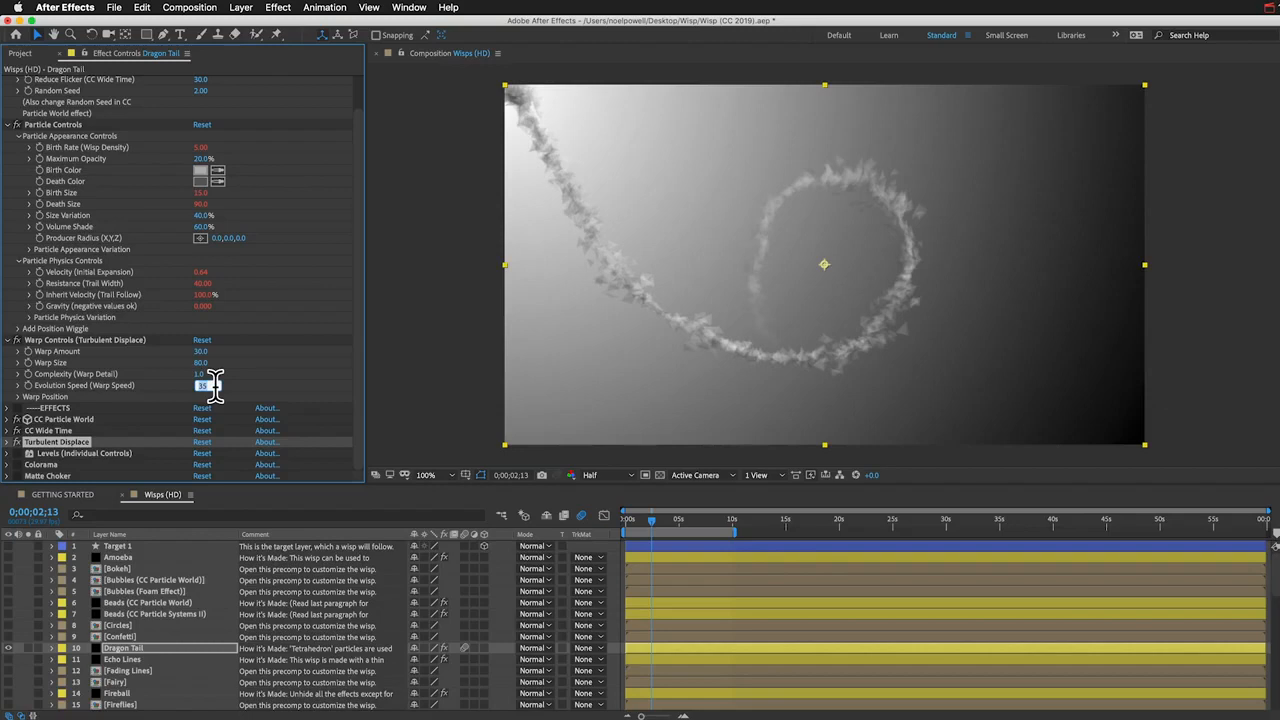
pyautogui.write('0')
pyautogui.press('Return')
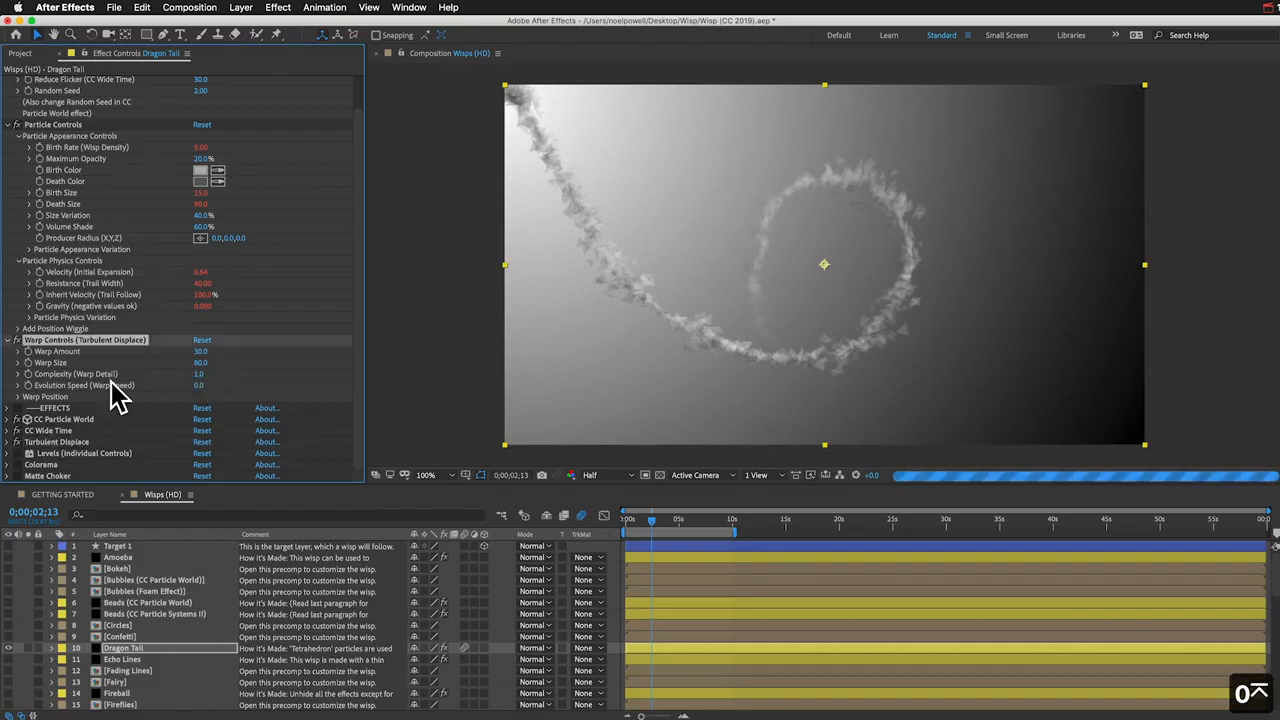
# Step: Expand the Warp Position group and raise Dragon Tail's Warp Amount to 117
pyautogui.click(19, 396)
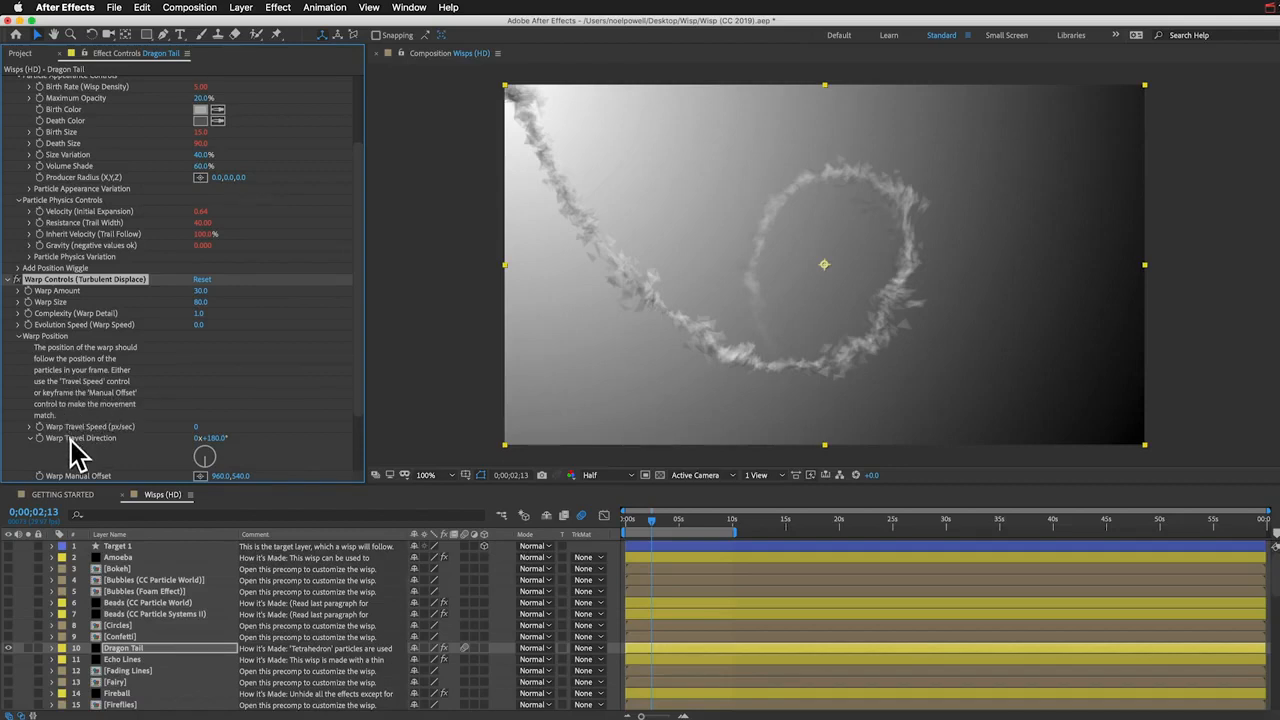
pyautogui.scroll(-2, 72, 450)
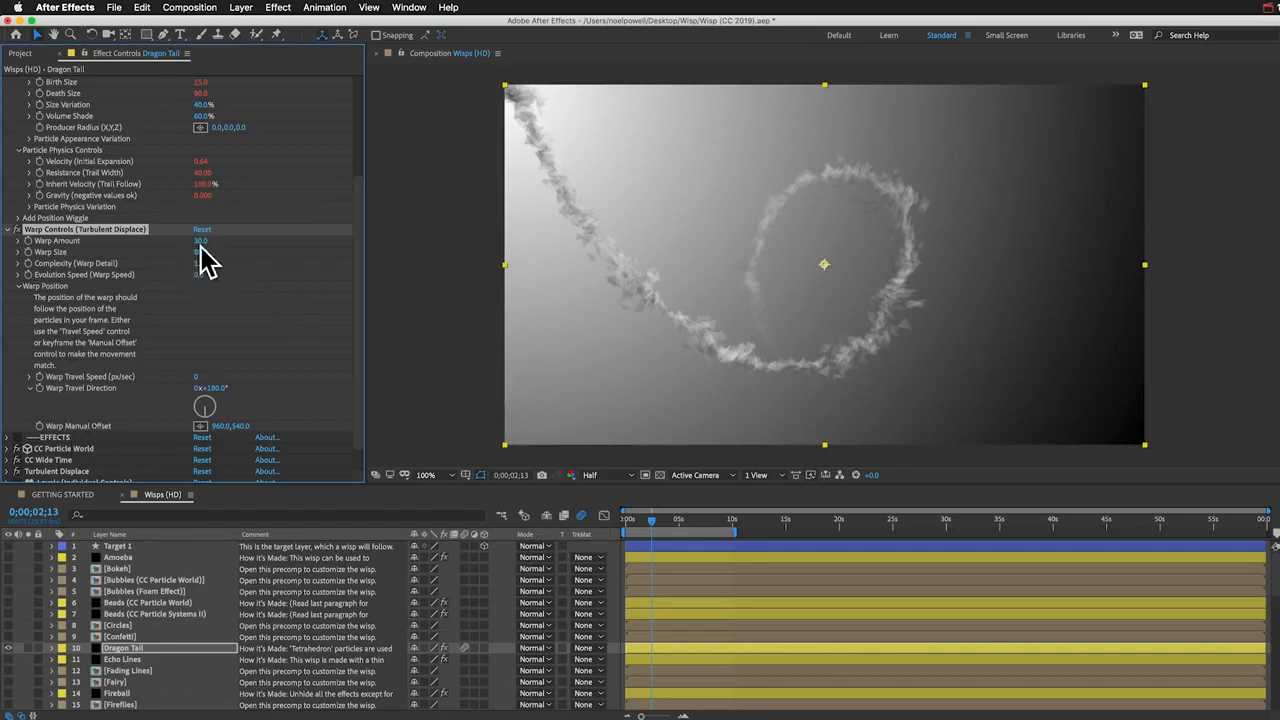
pyautogui.moveTo(206, 242); pyautogui.dragTo(229, 243)
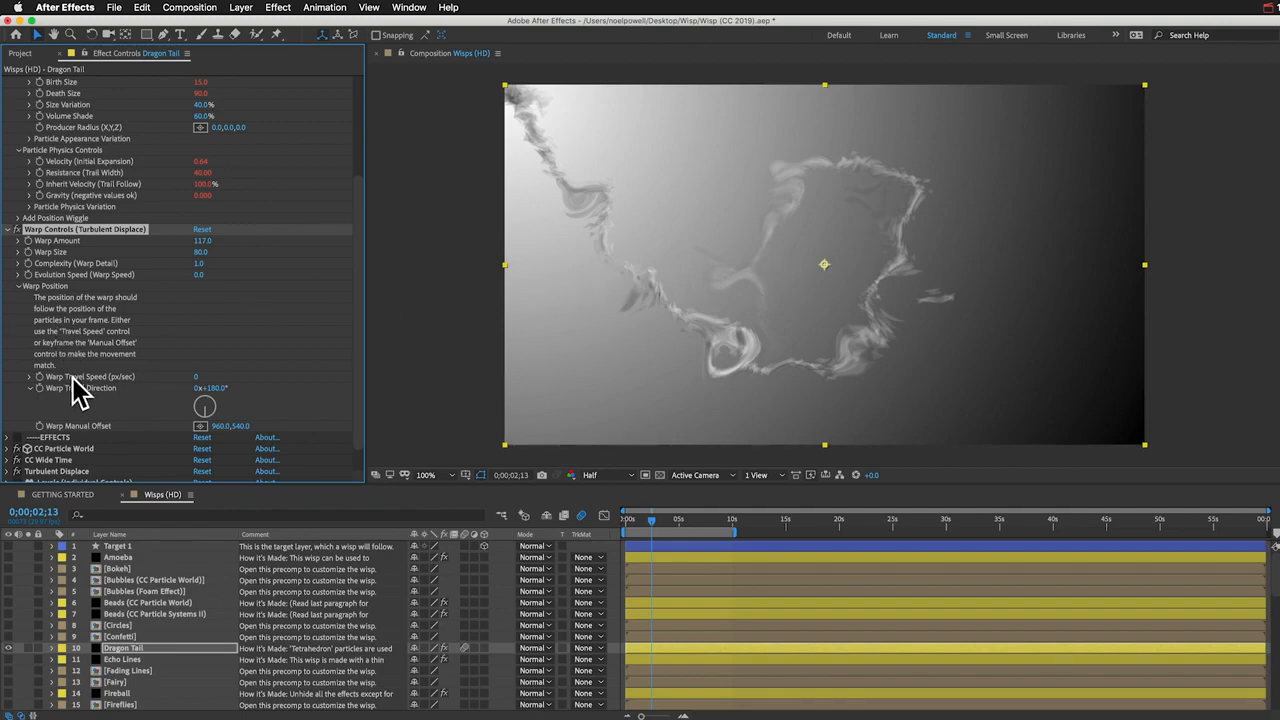
# Step: Check Warp Travel Speed, and try Warp Travel Direction at 308° before settling on 178°
pyautogui.click(198, 377)
pyautogui.press('Return')
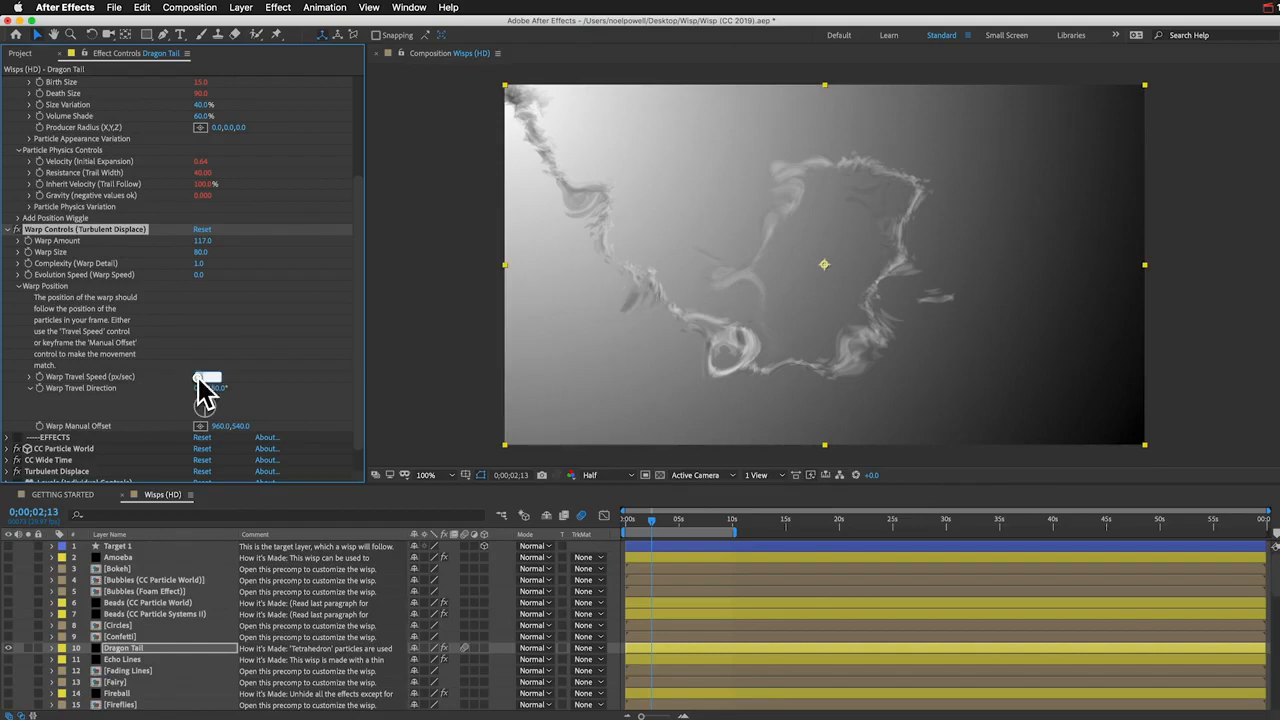
pyautogui.moveTo(205, 410); pyautogui.dragTo(196, 405)
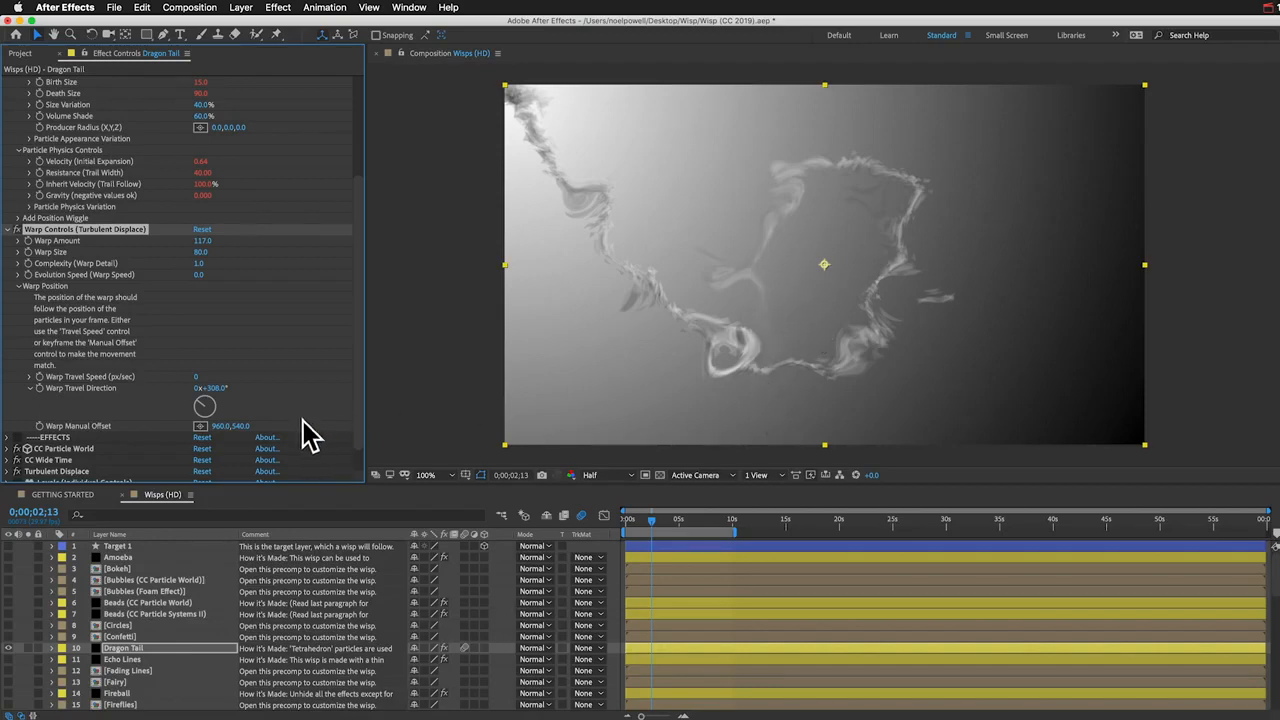
pyautogui.click(206, 420)
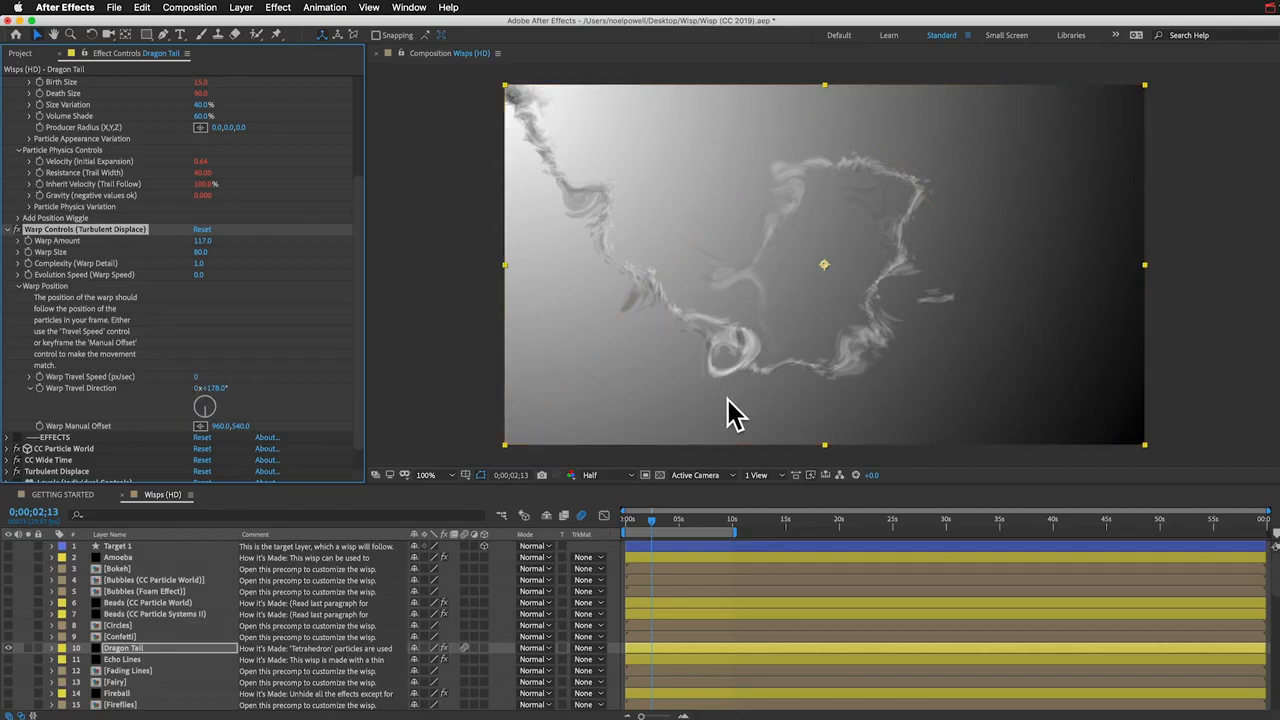
pyautogui.click(197, 378)
pyautogui.click(164, 380)
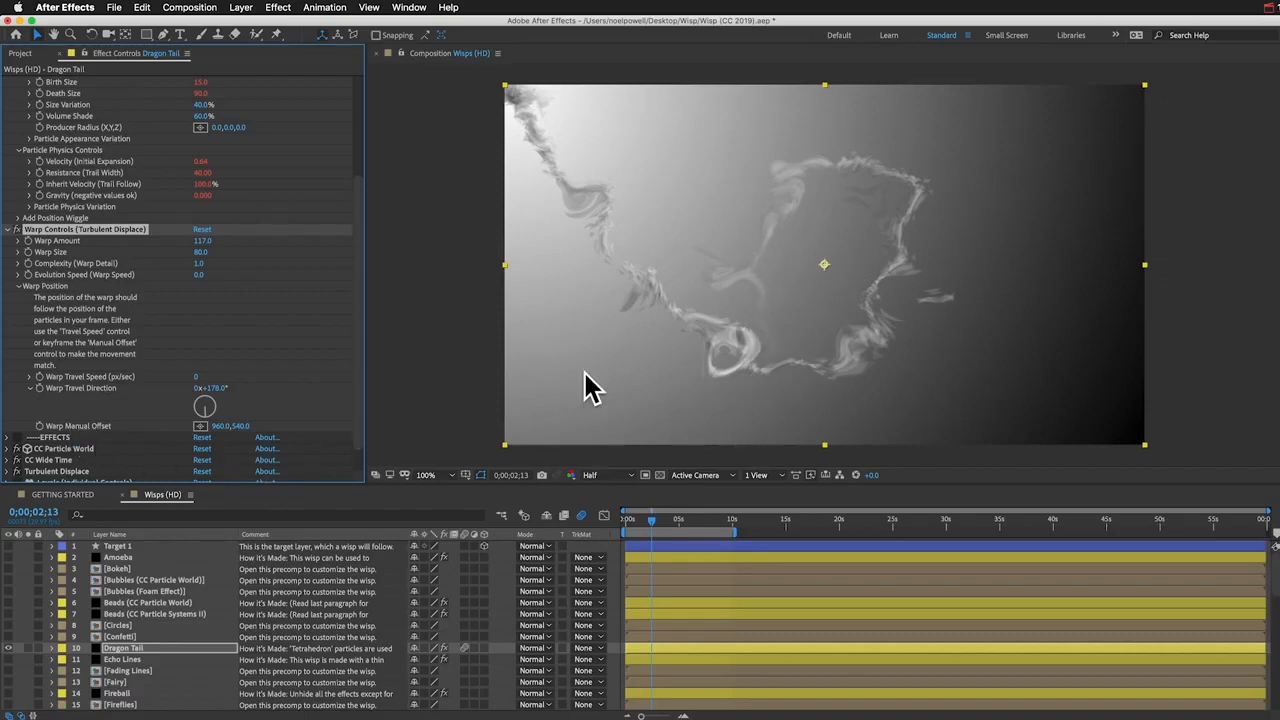
pyautogui.click(82, 424)
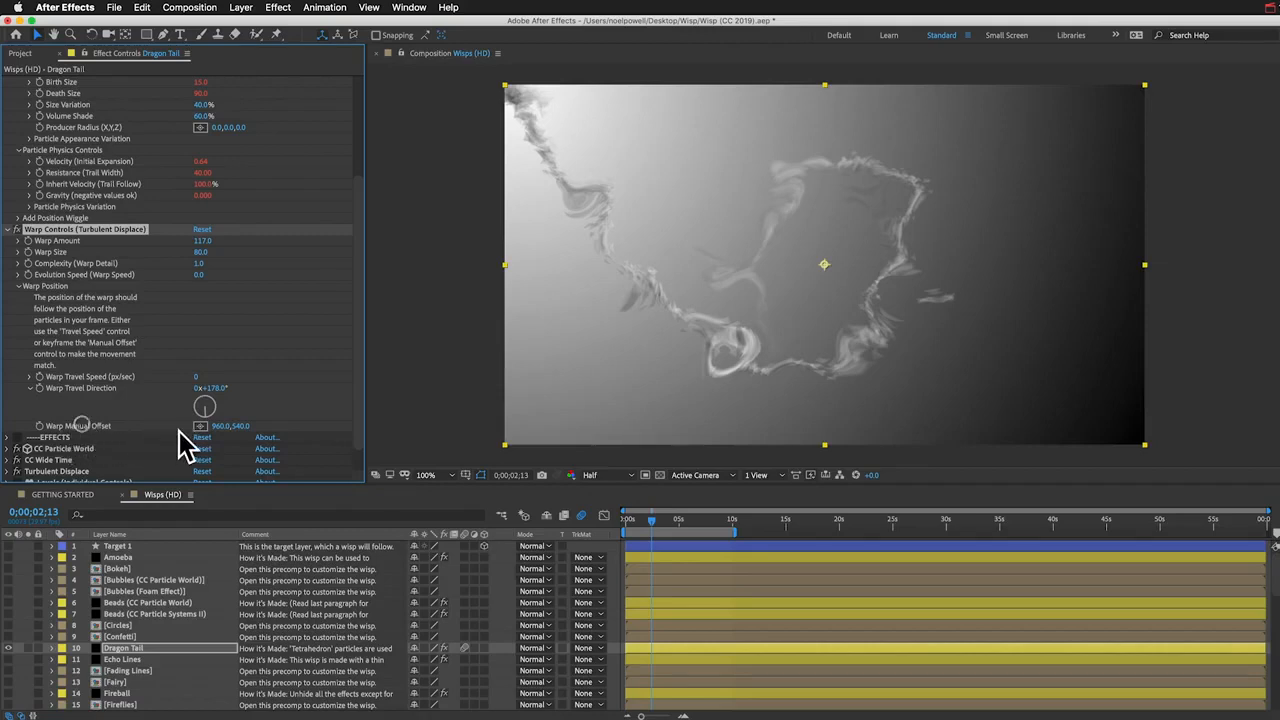
# Step: Place the Warp Manual Offset point on the trail, start keyframing it at 0;00;01;09 and move it at 0;00;02;05
pyautogui.click(200, 427)
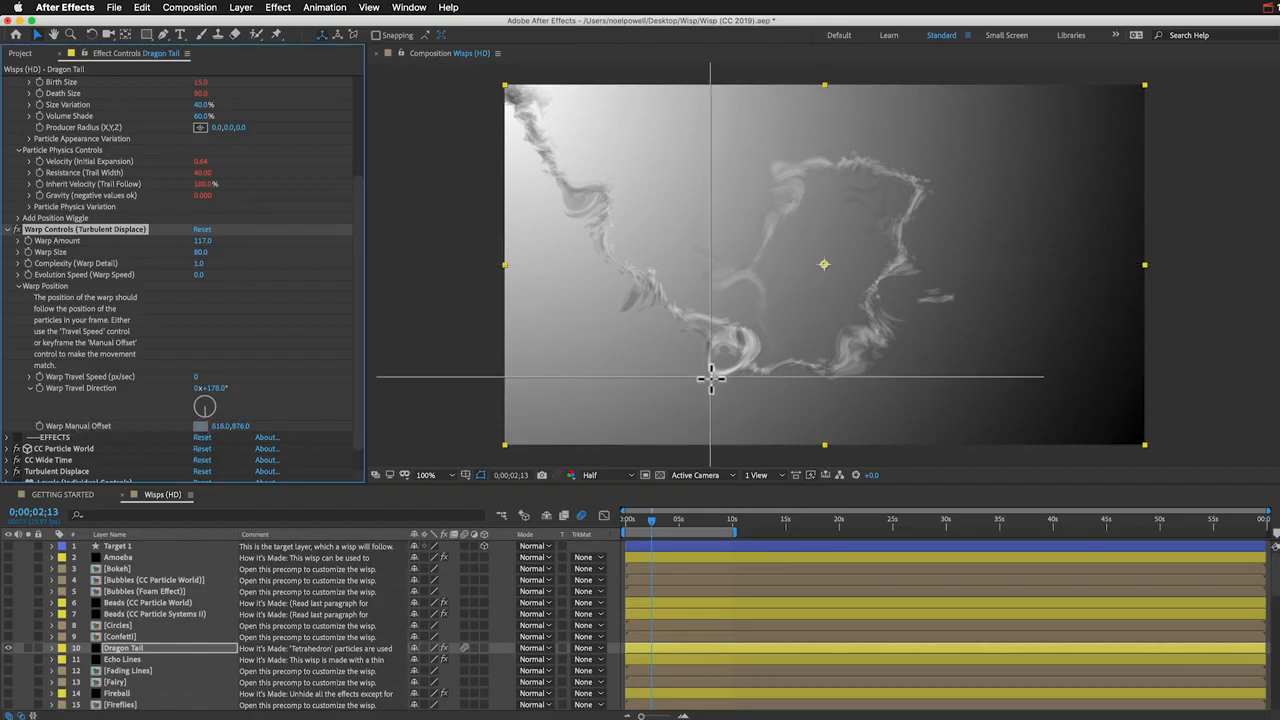
pyautogui.click(563, 198)
pyautogui.moveTo(563, 198)
pyautogui.mouseDown()
pyautogui.moveTo(566, 228)
pyautogui.moveTo(566, 212)
pyautogui.mouseUp()
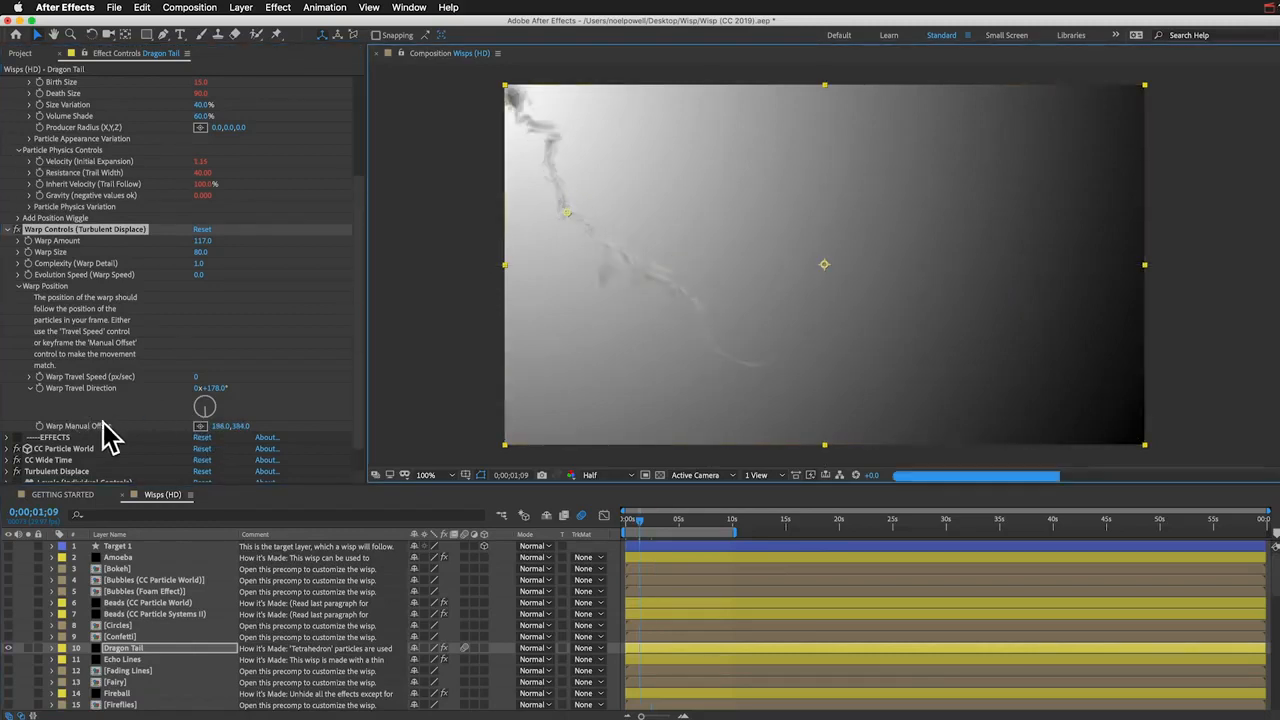
pyautogui.click(39, 426)
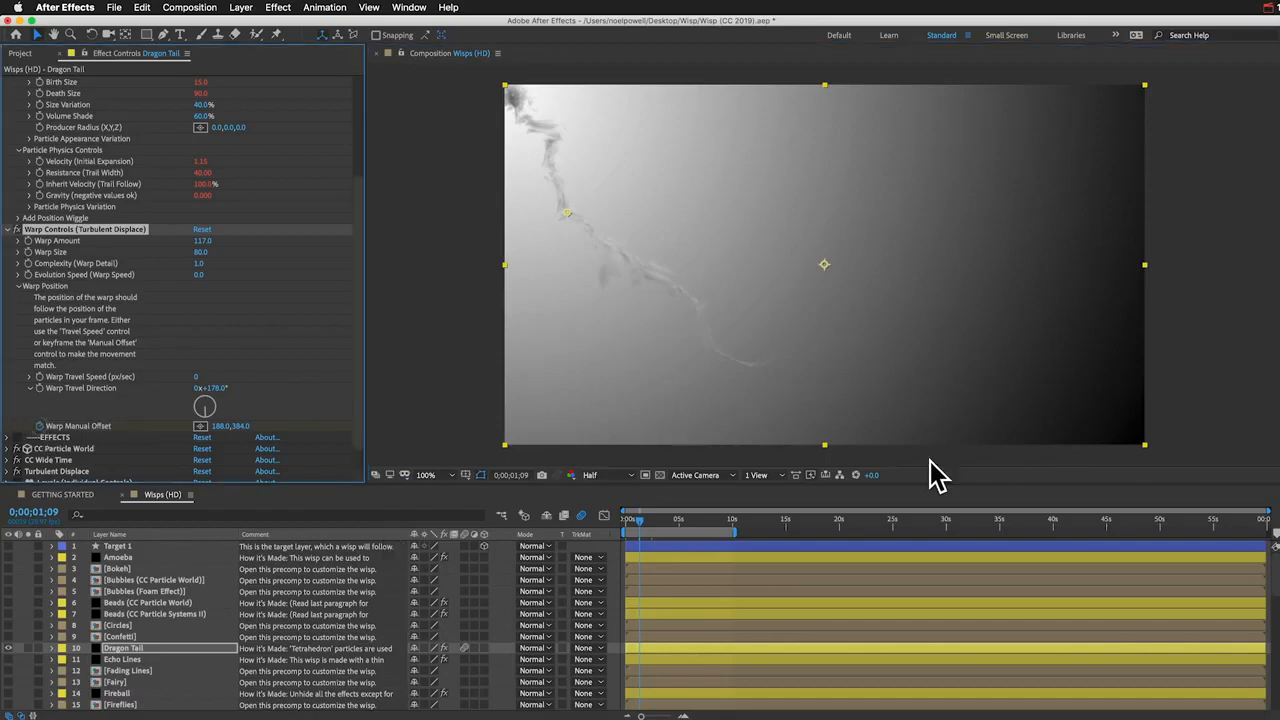
pyautogui.moveTo(642, 521); pyautogui.dragTo(650, 519)
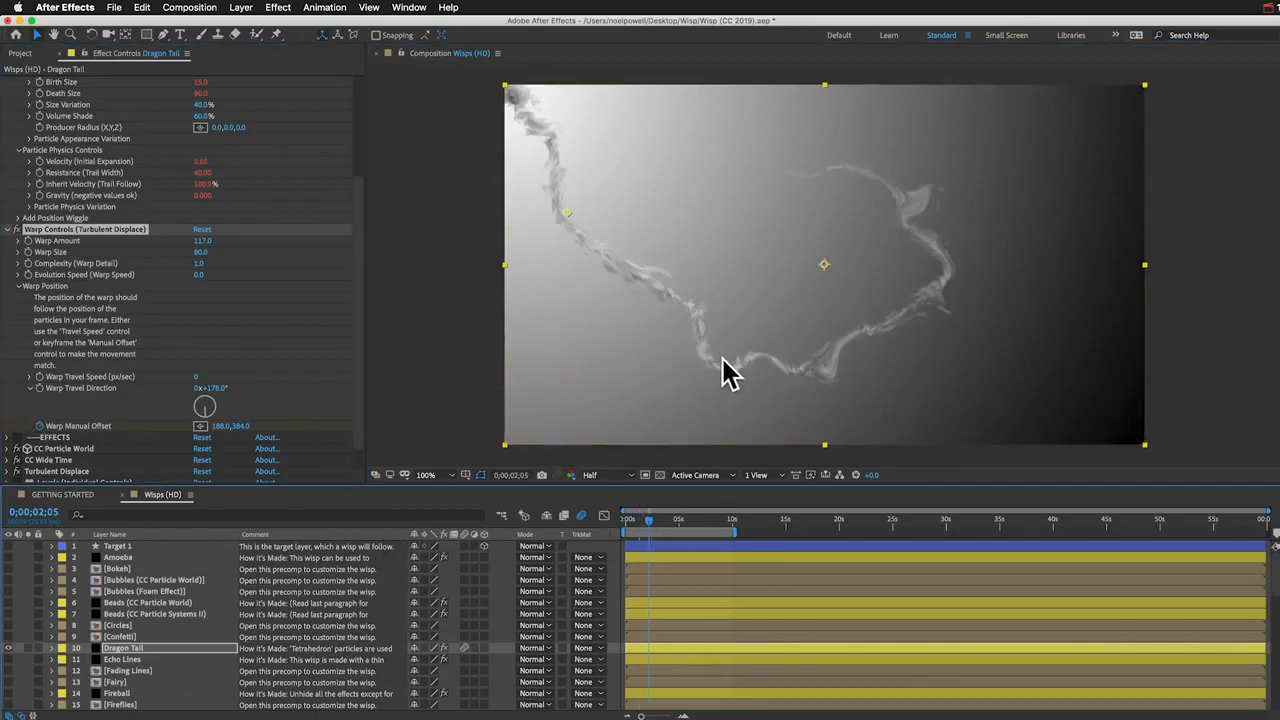
pyautogui.moveTo(567, 213); pyautogui.dragTo(562, 221)
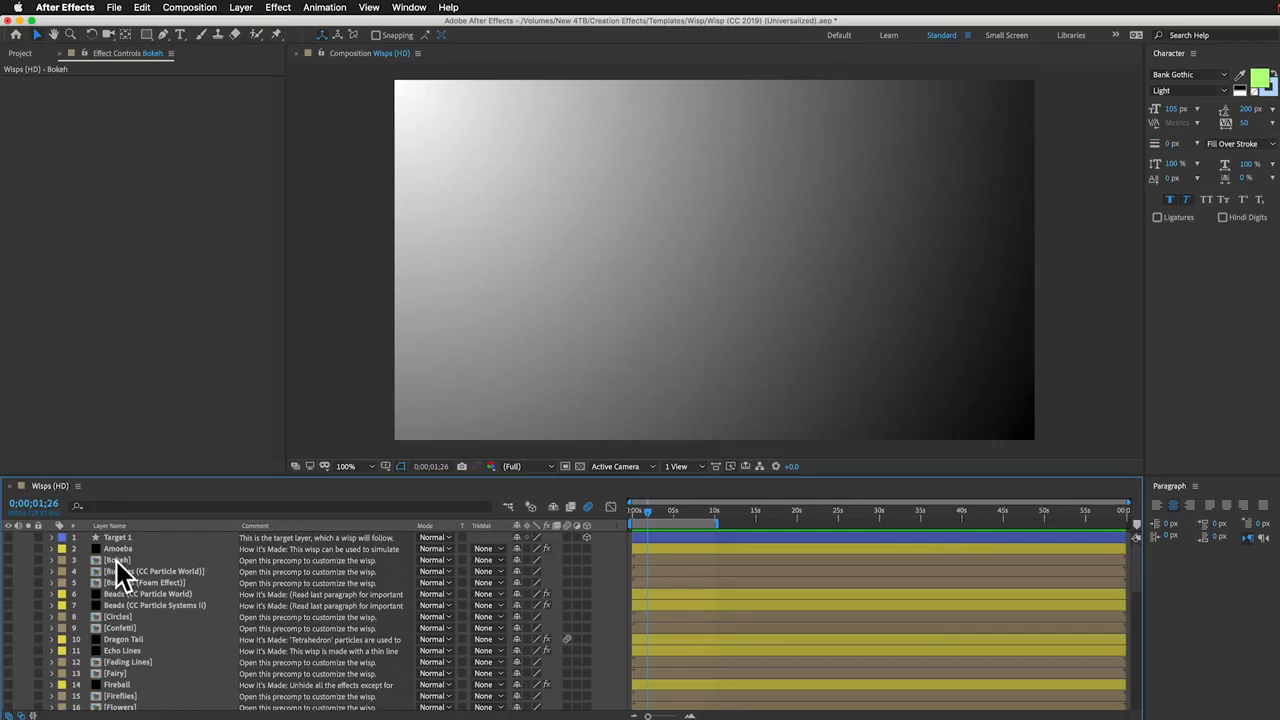
# Step: Open the Bokeh precomp and hide its Head, Large Circles, Small Circles and Smoke Trail layers
pyautogui.doubleClick(116, 561)
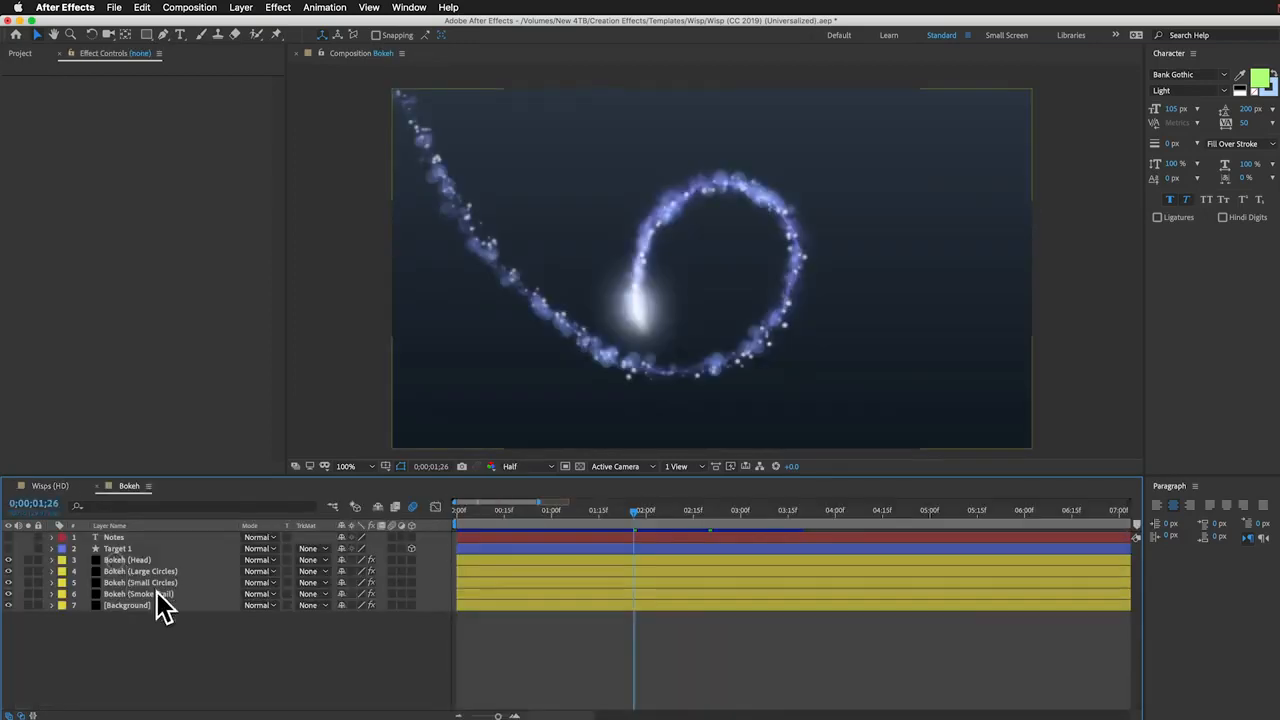
pyautogui.click(127, 562)
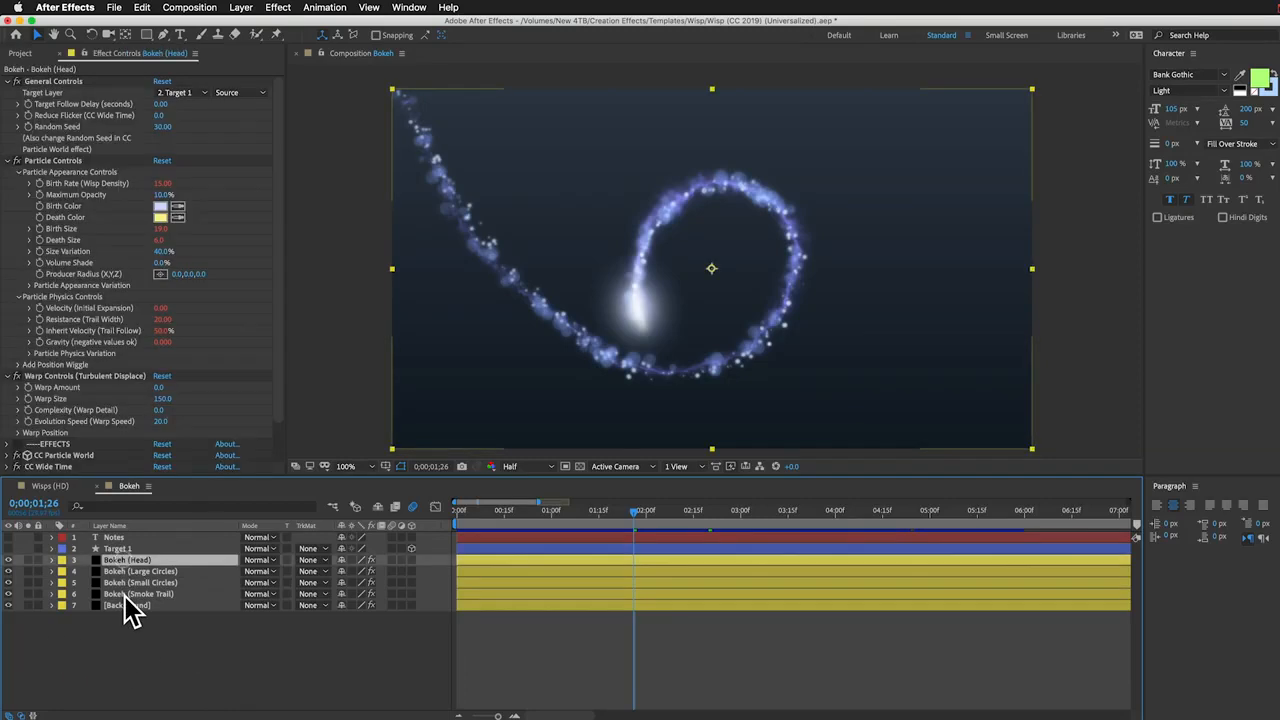
pyautogui.keyDown('shift'); pyautogui.click(136, 594); pyautogui.keyUp('shift')
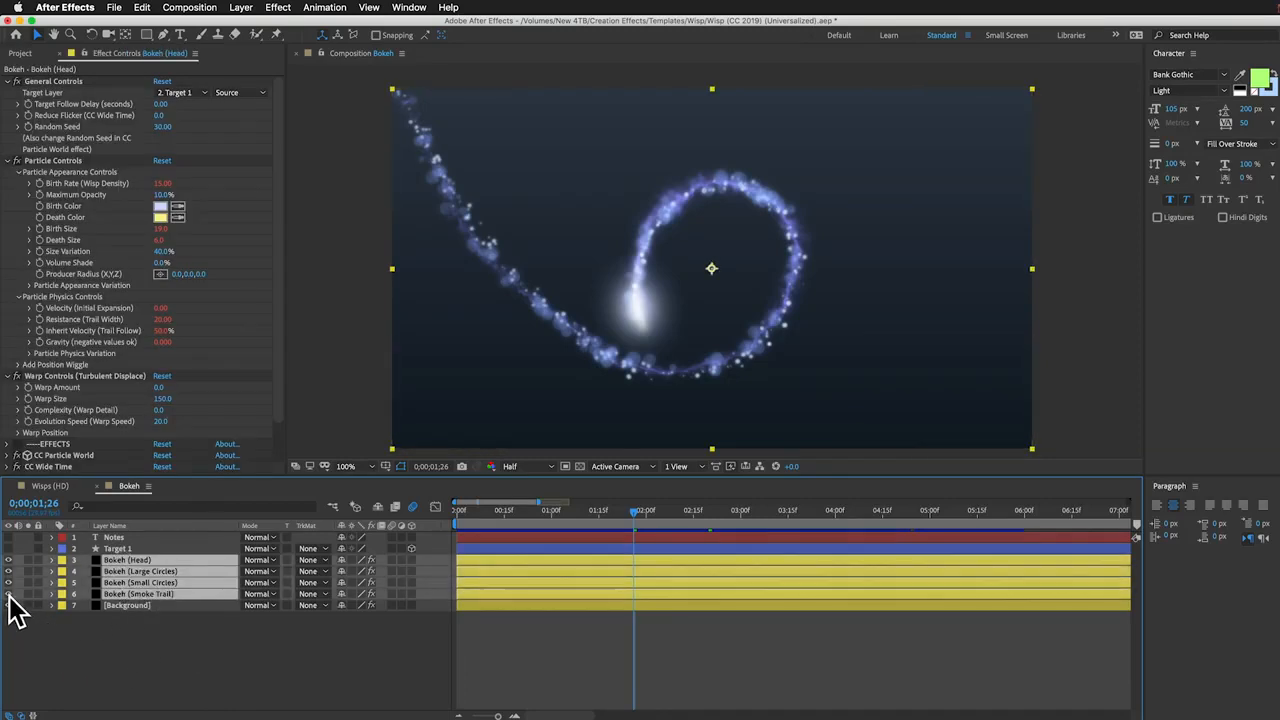
pyautogui.click(9, 594)
pyautogui.click(91, 651)
# Step: Make the Target 1 layer visible and delete all of its Position keyframes
pyautogui.click(9, 548)
pyautogui.click(114, 549)
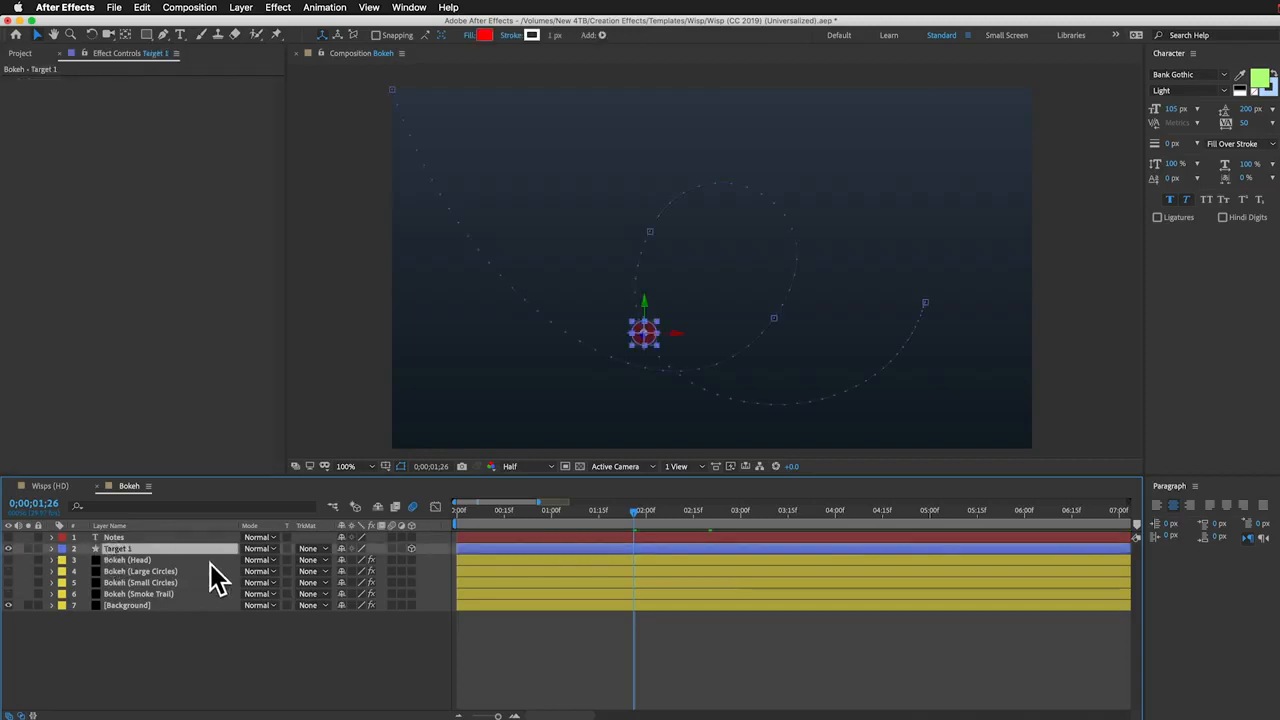
pyautogui.press('p')
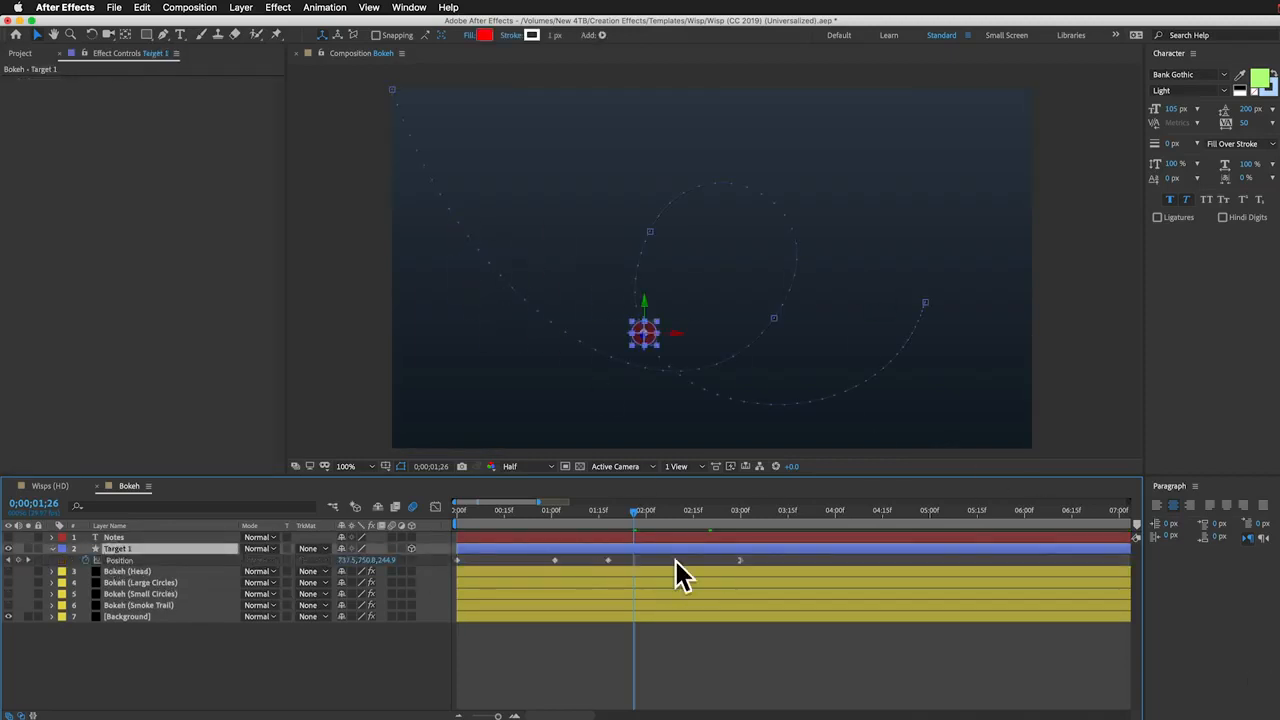
pyautogui.moveTo(761, 557); pyautogui.dragTo(440, 564)
pyautogui.press('BackSpace')
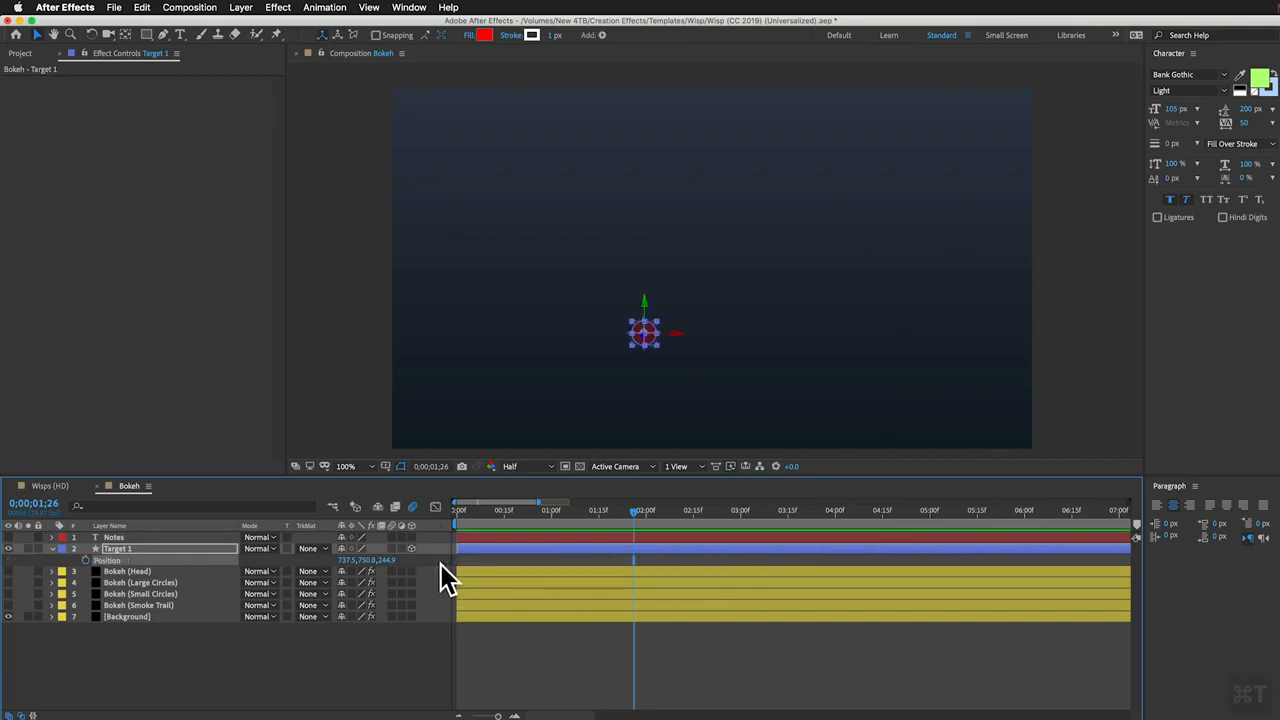
# Step: Add a text layer reading "Creation Effects" near the middle of the Bokeh composition
pyautogui.press('super+t')
pyautogui.click(713, 283)
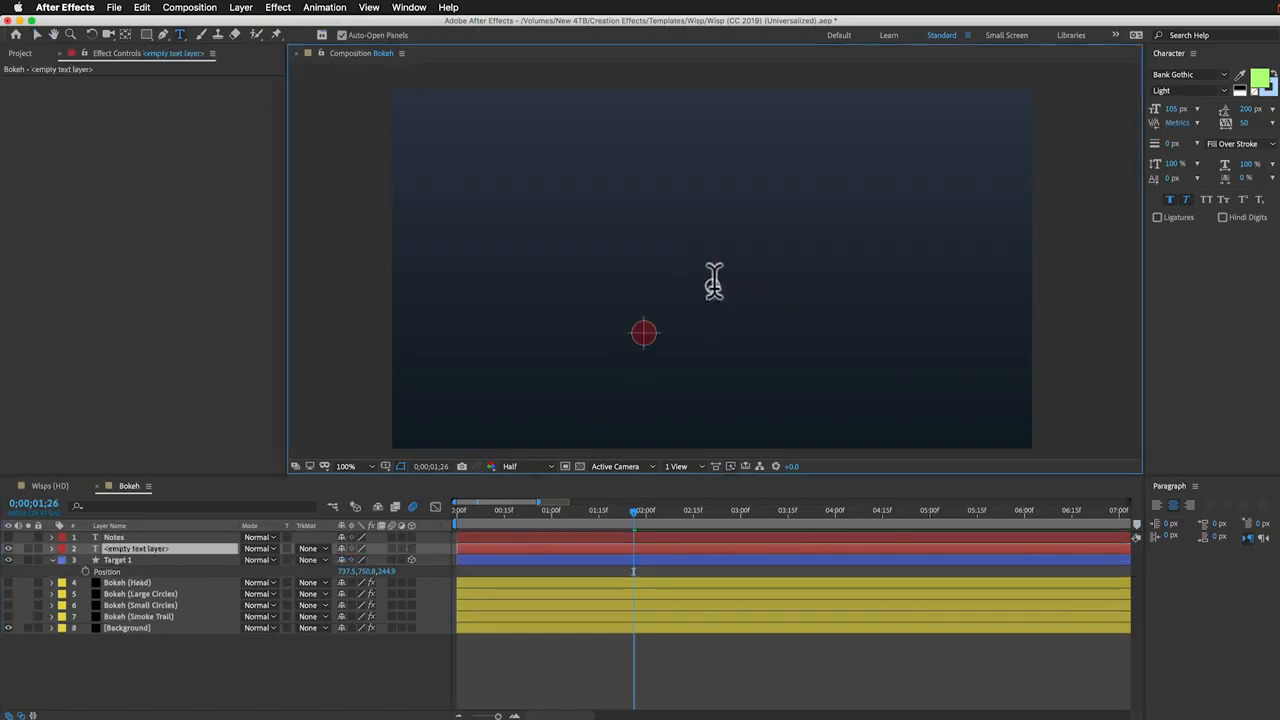
pyautogui.write('Creation Effects')
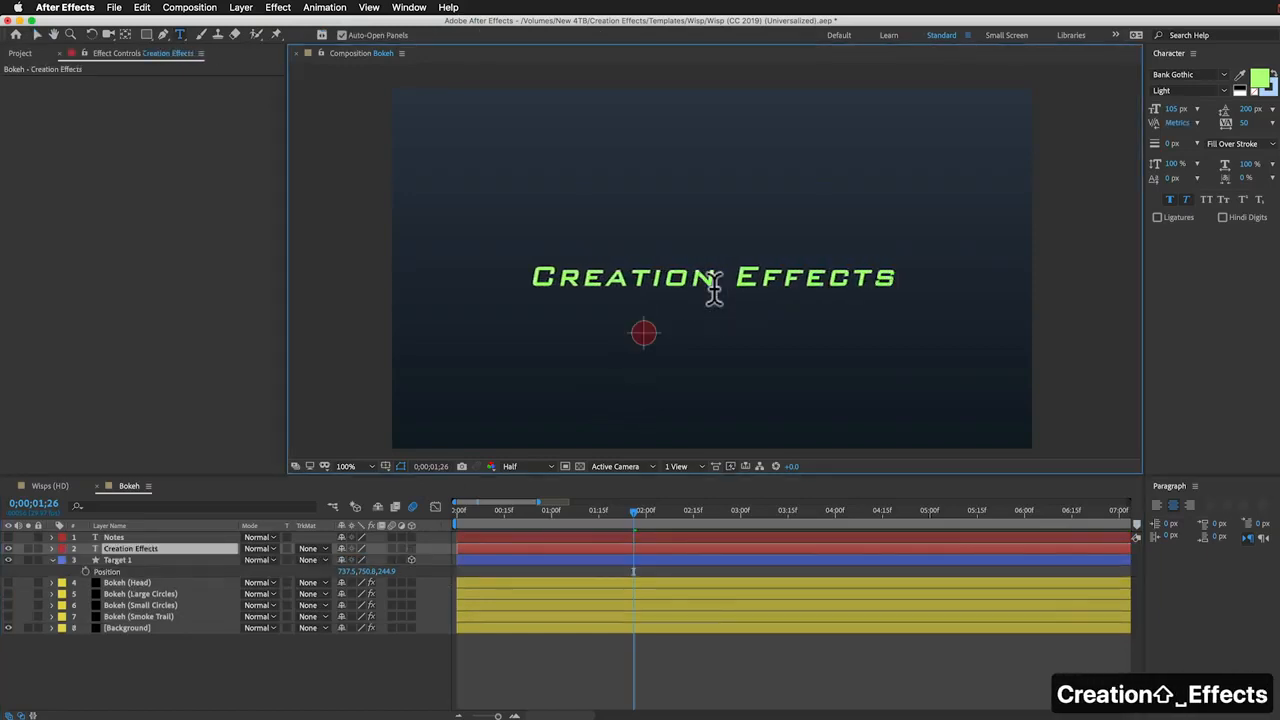
# Step: Make the Creation Effects text layer 3D and set its Position to 960, 567, 0
pyautogui.click(226, 552)
pyautogui.click(411, 550)
pyautogui.press('p')
pyautogui.moveTo(349, 563); pyautogui.dragTo(234, 700)
pyautogui.click(234, 700)
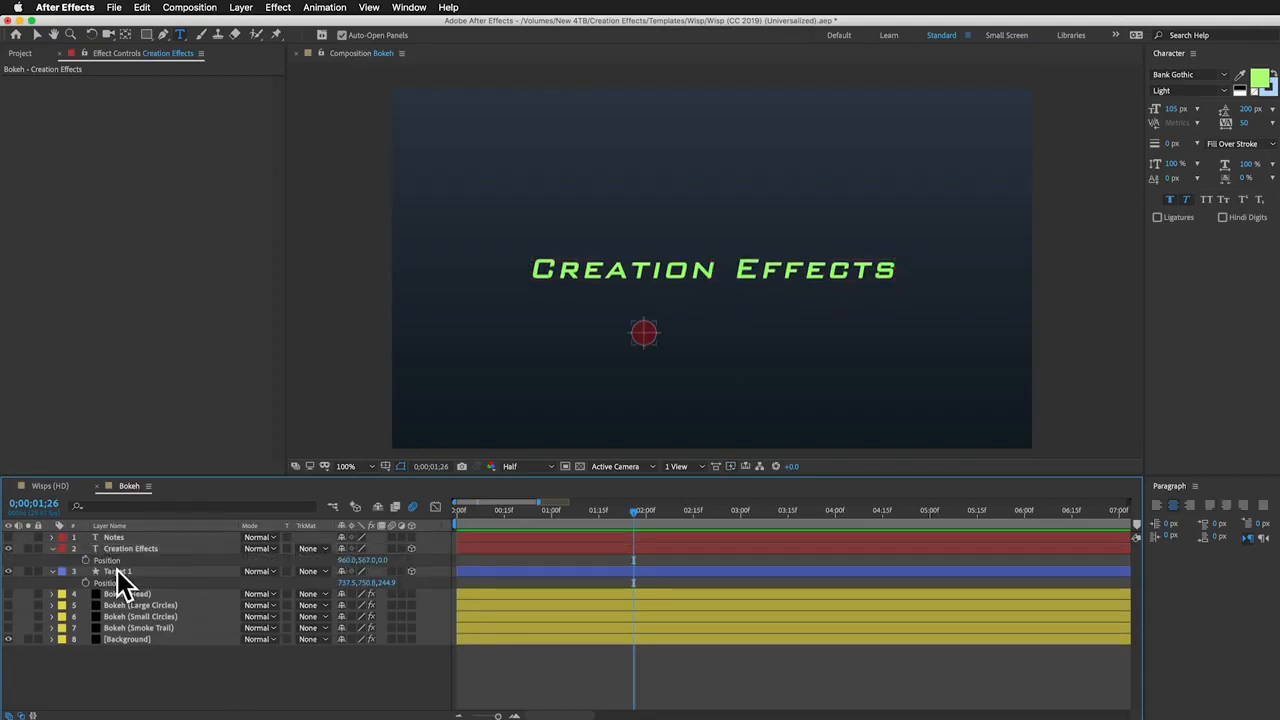
# Step: Add a two-node camera named Camera 1 to the Bokeh composition with its default settings
pyautogui.click(241, 7)
pyautogui.moveTo(246, 24)
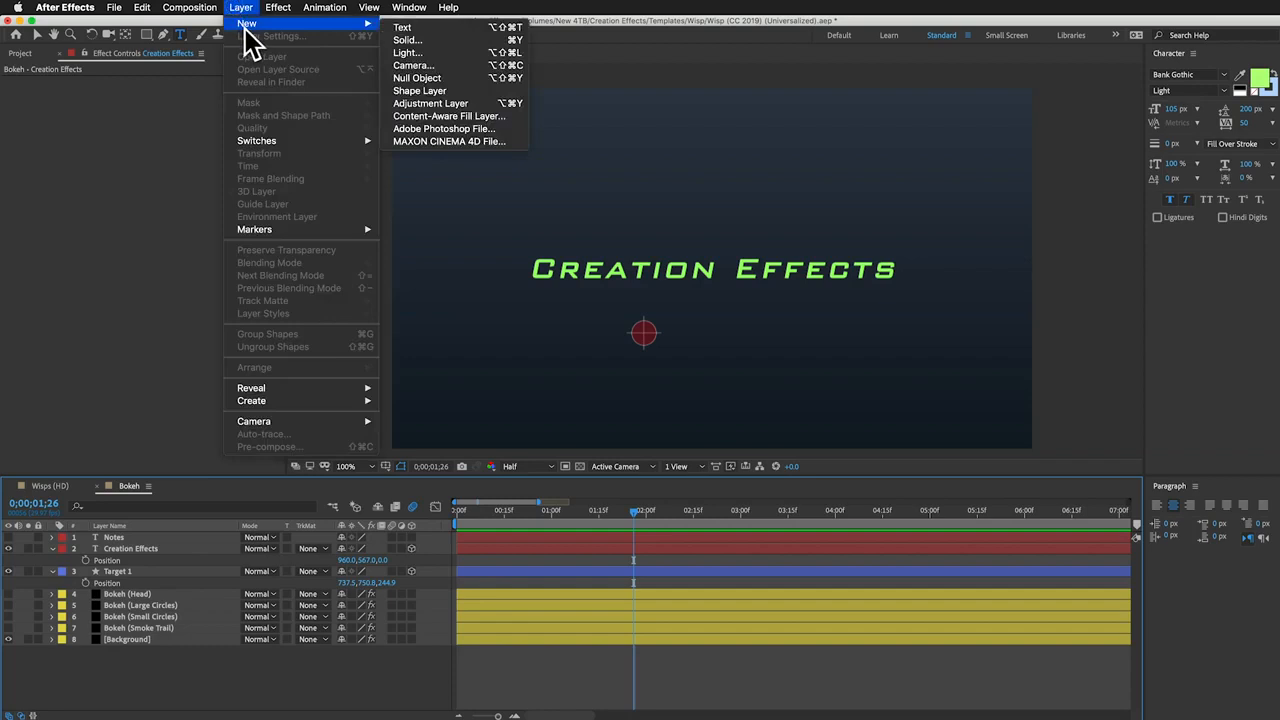
pyautogui.click(412, 65)
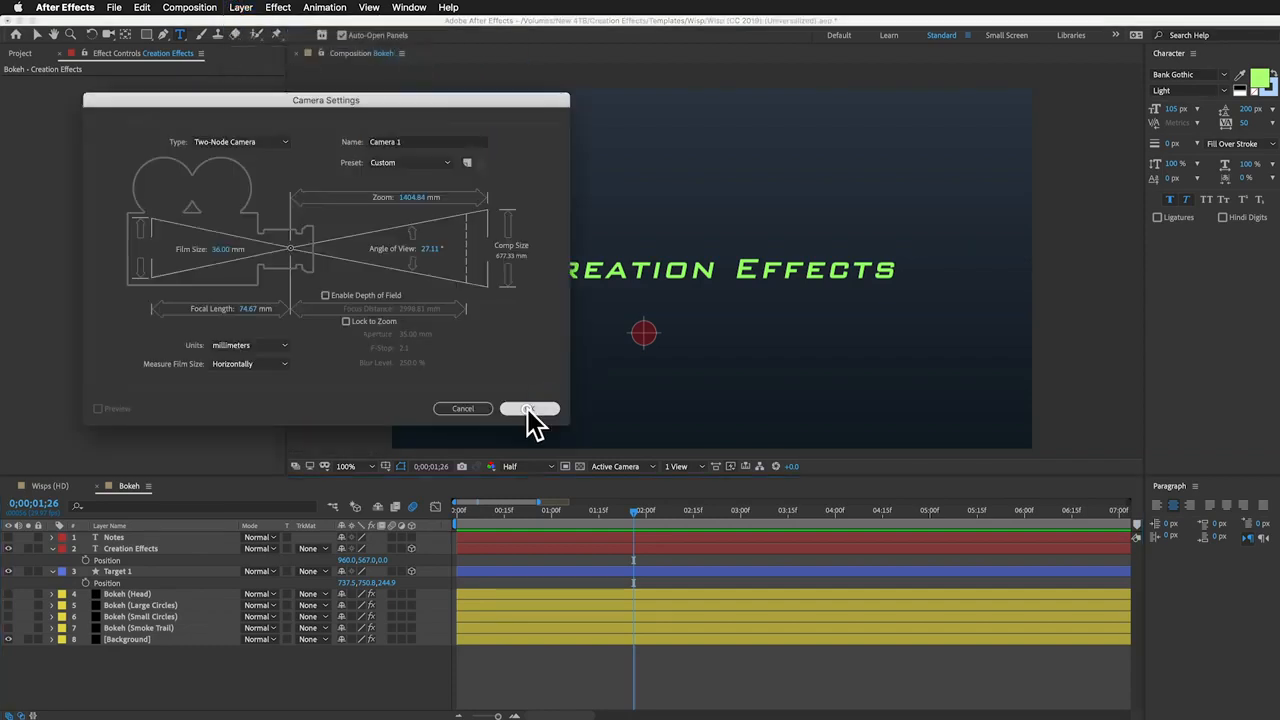
pyautogui.click(528, 409)
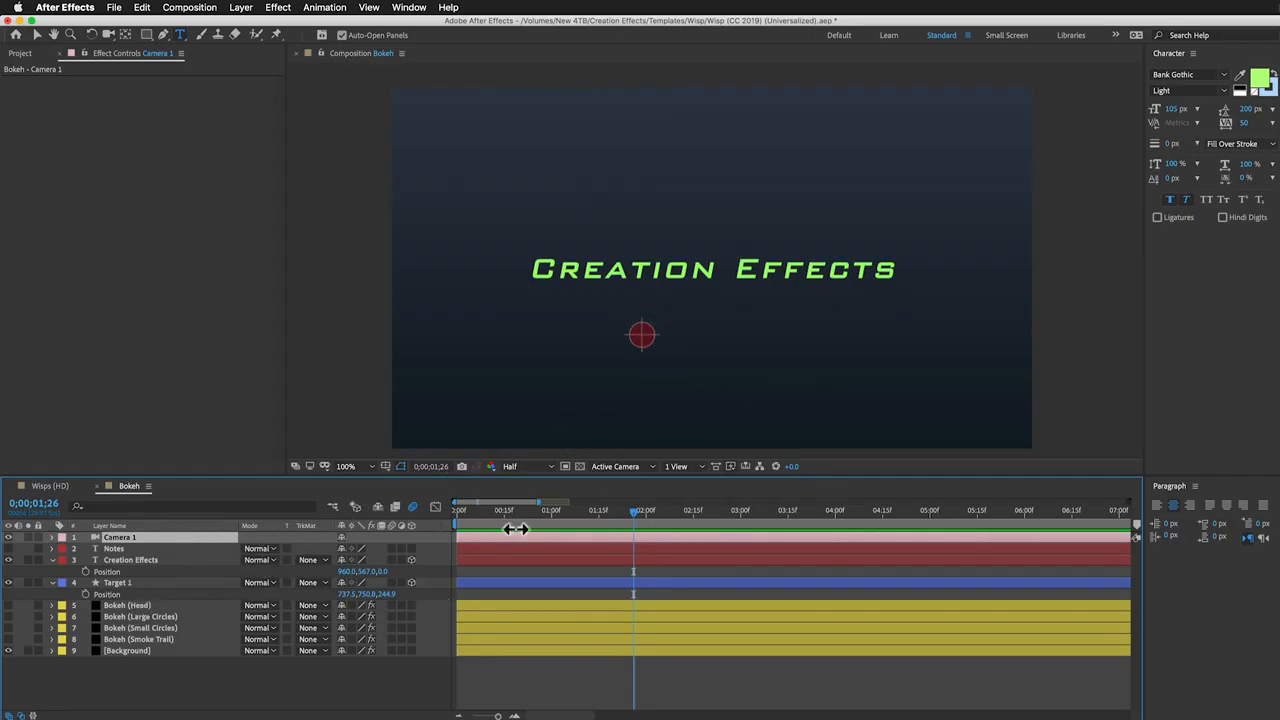
# Step: At 0;00;00;00, move Target 1 off frame in front of the text to about 576, 655, -2612 and keyframe its Position
pyautogui.press('Home')
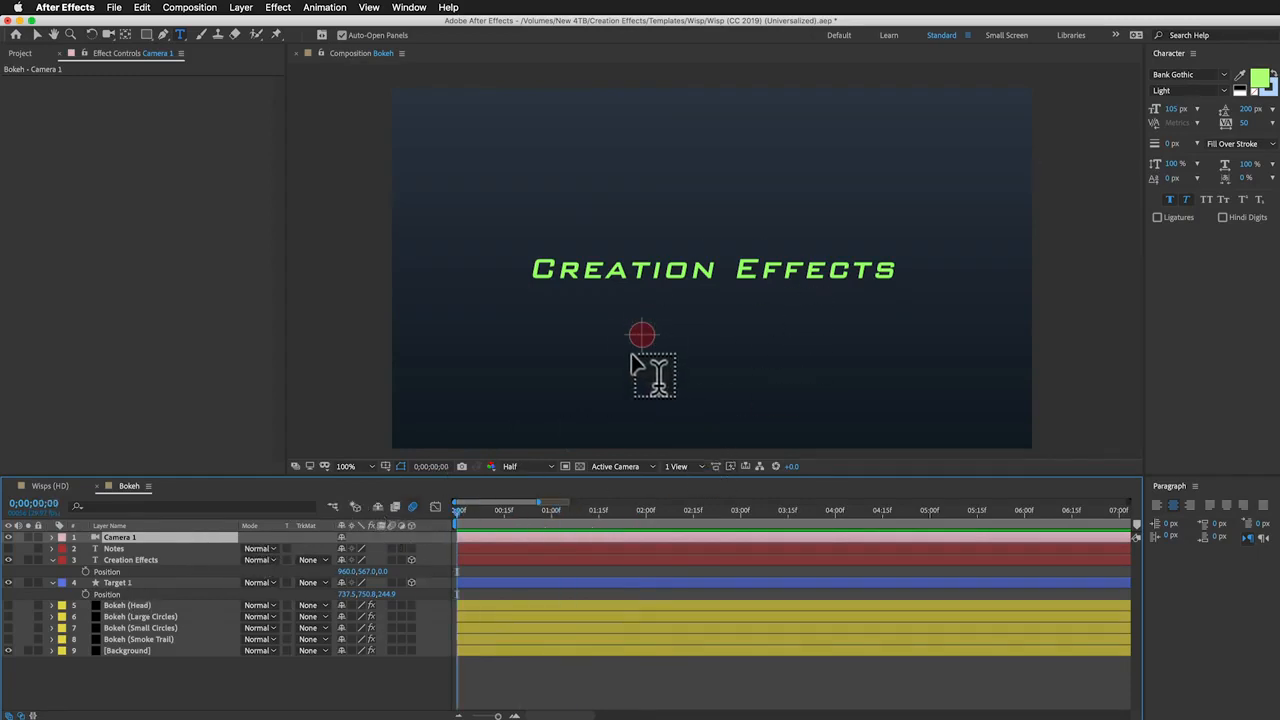
pyautogui.press('v')
pyautogui.click(642, 340)
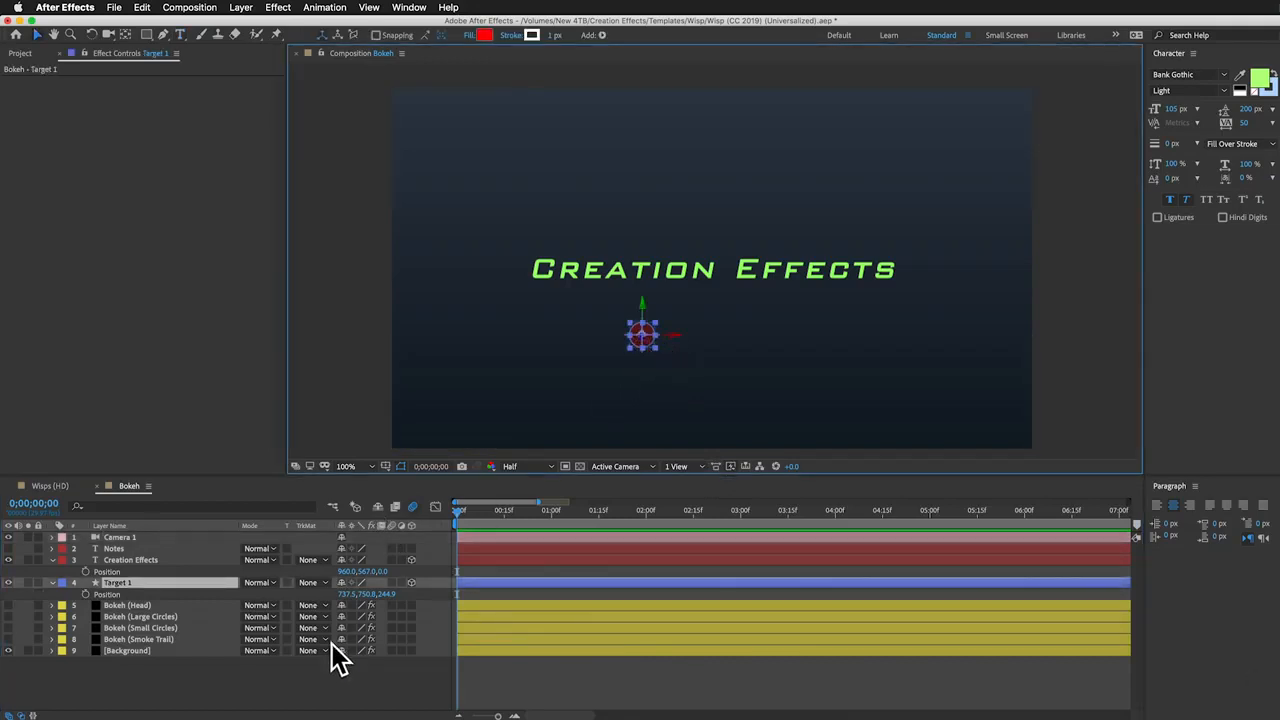
pyautogui.moveTo(381, 594); pyautogui.dragTo(206, 622)
pyautogui.moveTo(346, 595); pyautogui.dragTo(307, 598)
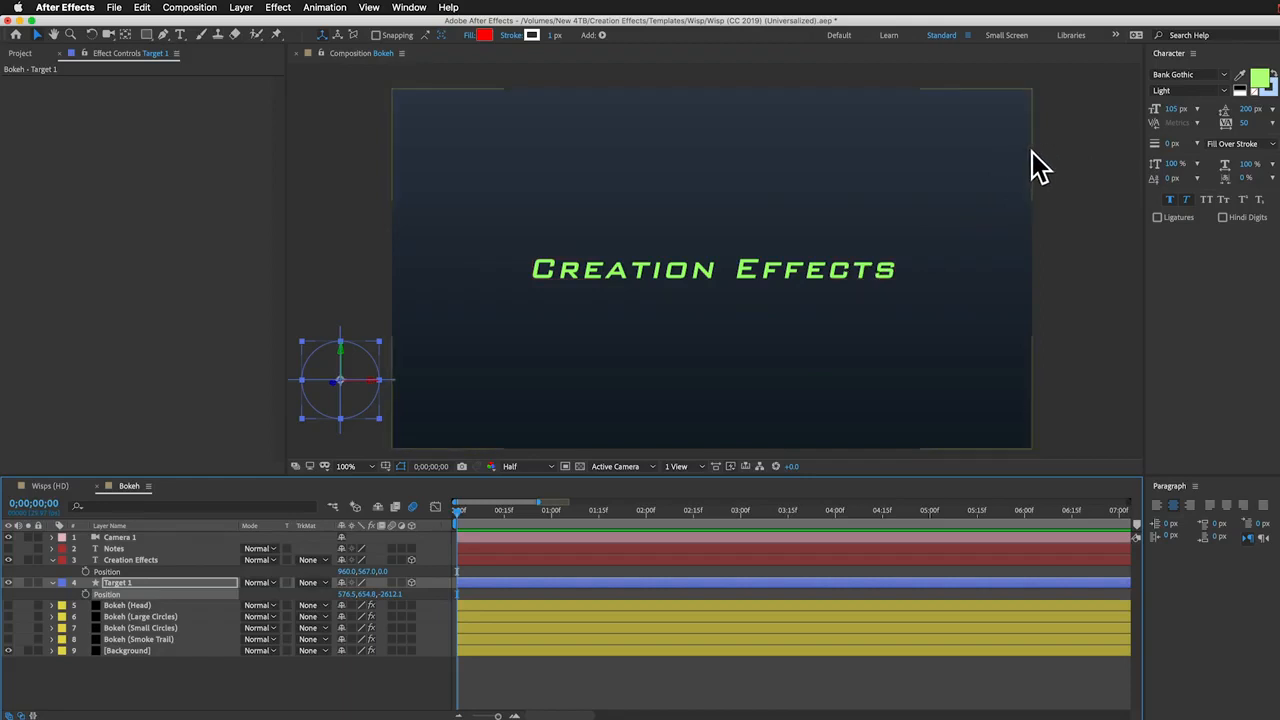
pyautogui.click(85, 595)
pyautogui.click(59, 595)
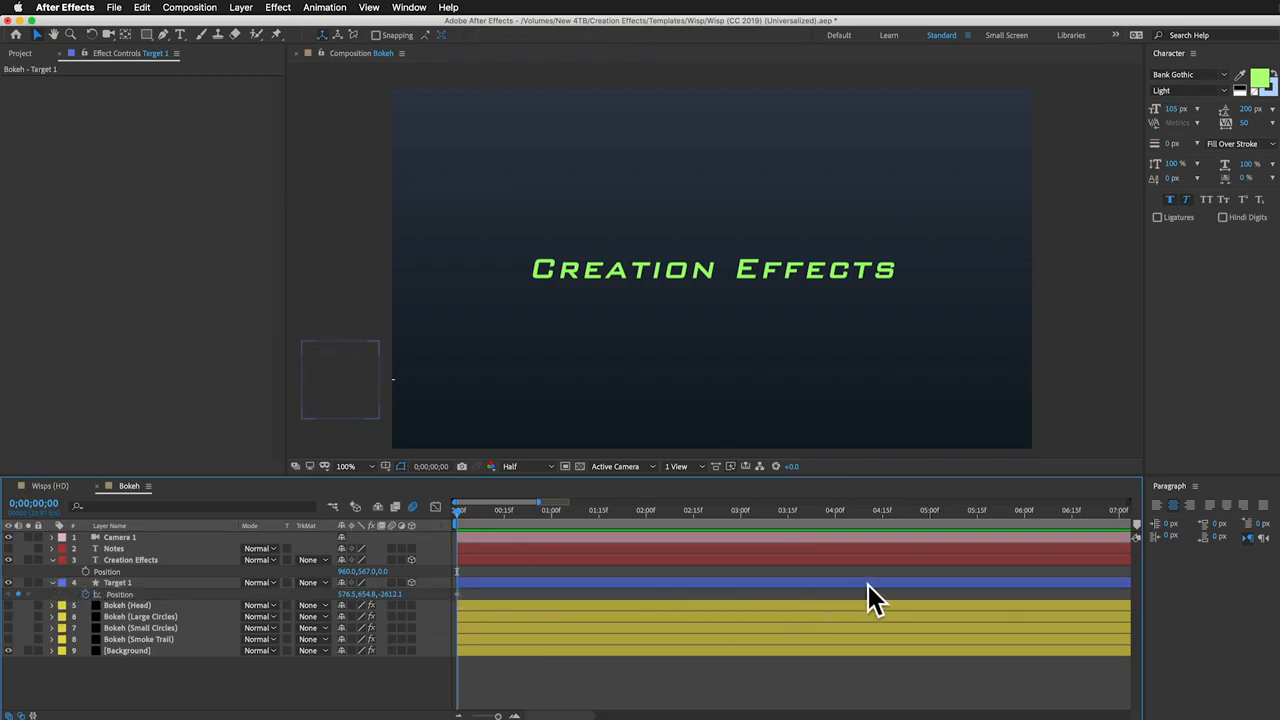
# Step: At 0;00;03;29, keyframe Target 1 off the frame's opposite upper side, behind the text, with Y about -175 and Z about 3374
pyautogui.click(842, 510)
pyautogui.moveTo(839, 509); pyautogui.dragTo(833, 508)
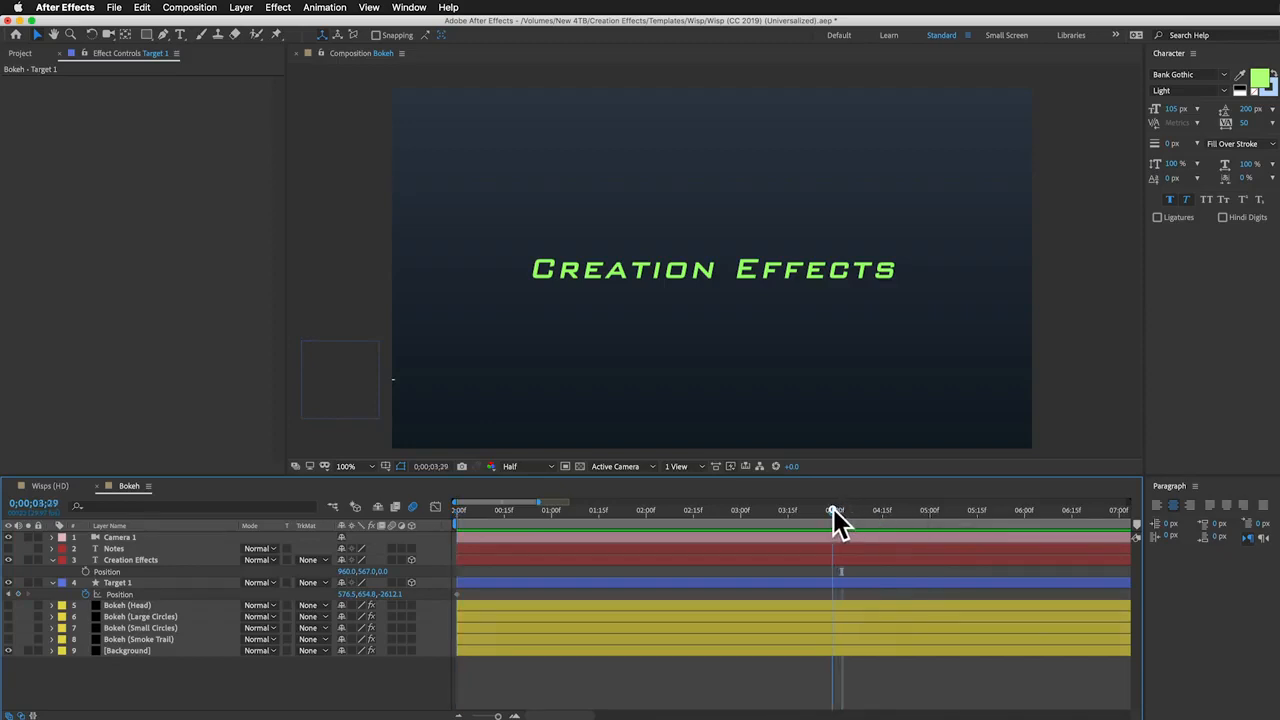
pyautogui.click(355, 400)
pyautogui.moveTo(350, 595); pyautogui.dragTo(514, 603)
pyautogui.moveTo(396, 595); pyautogui.dragTo(808, 603)
pyautogui.moveTo(352, 595); pyautogui.dragTo(317, 592)
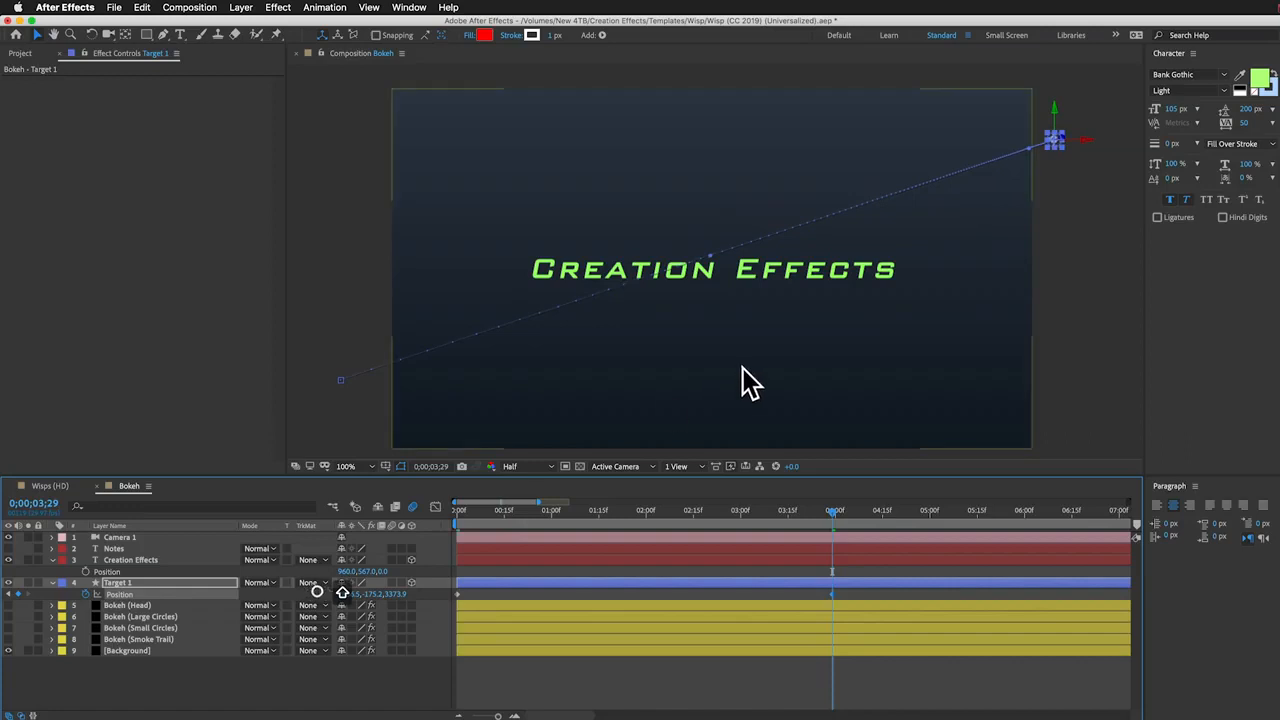
# Step: Switch to the Top view and examine where Camera 1 and the Creation Effects text sit relative to Target 1's motion path
pyautogui.click(630, 466)
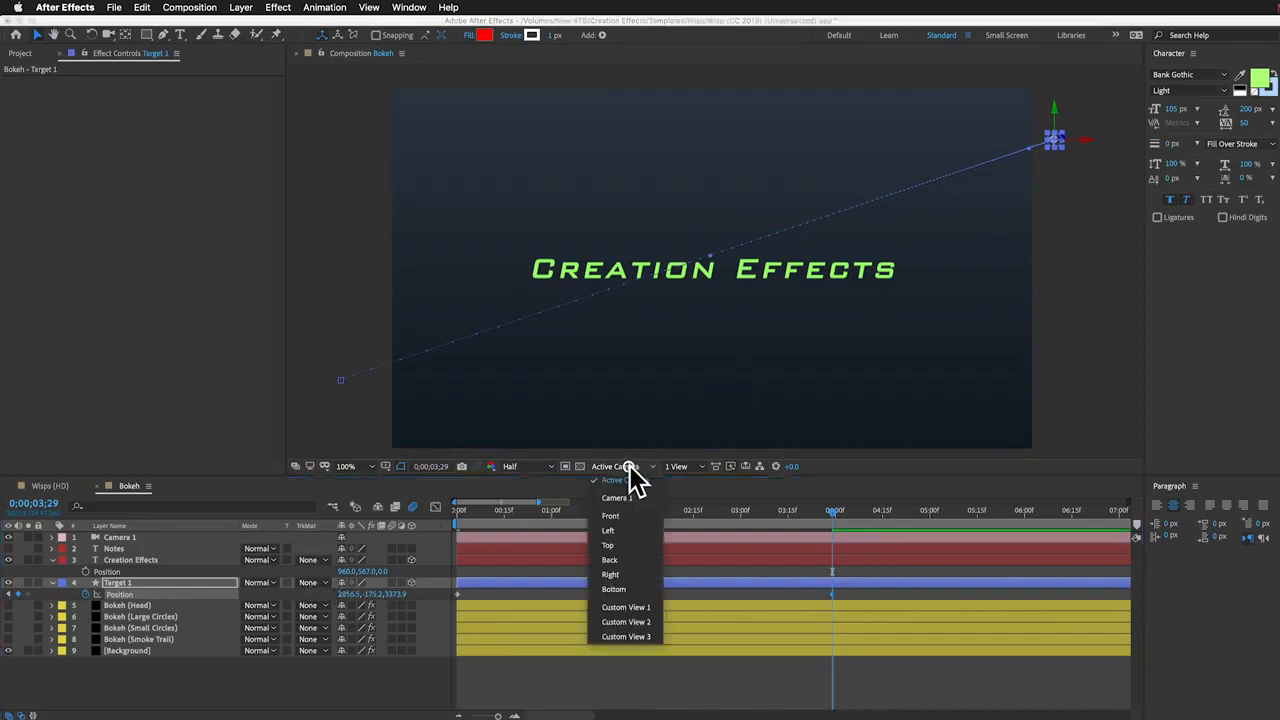
pyautogui.click(632, 545)
pyautogui.press('z')
pyautogui.keyDown('alt'); pyautogui.click(706, 320); pyautogui.keyUp('alt')
pyautogui.keyDown('alt'); pyautogui.click(703, 317); pyautogui.keyUp('alt')
pyautogui.keyDown('alt'); pyautogui.click(703, 317); pyautogui.keyUp('alt')
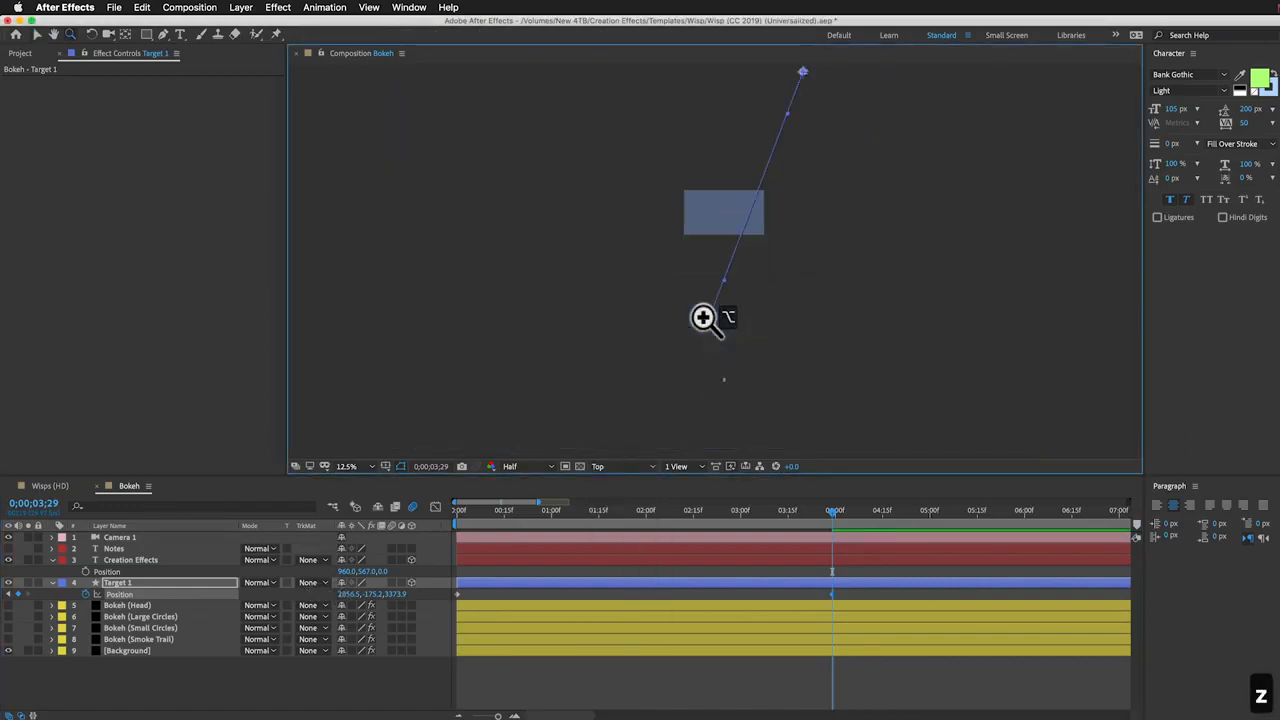
pyautogui.press('v')
pyautogui.click(725, 380)
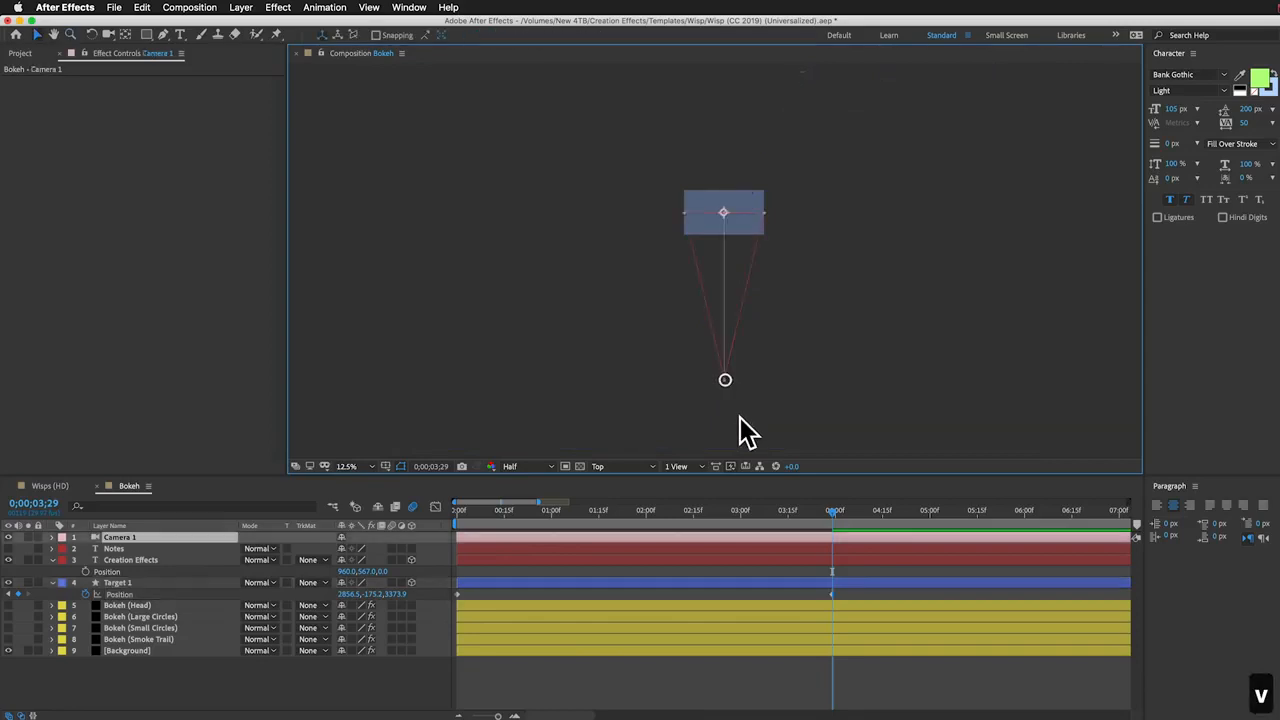
pyautogui.click(899, 207)
pyautogui.click(720, 210)
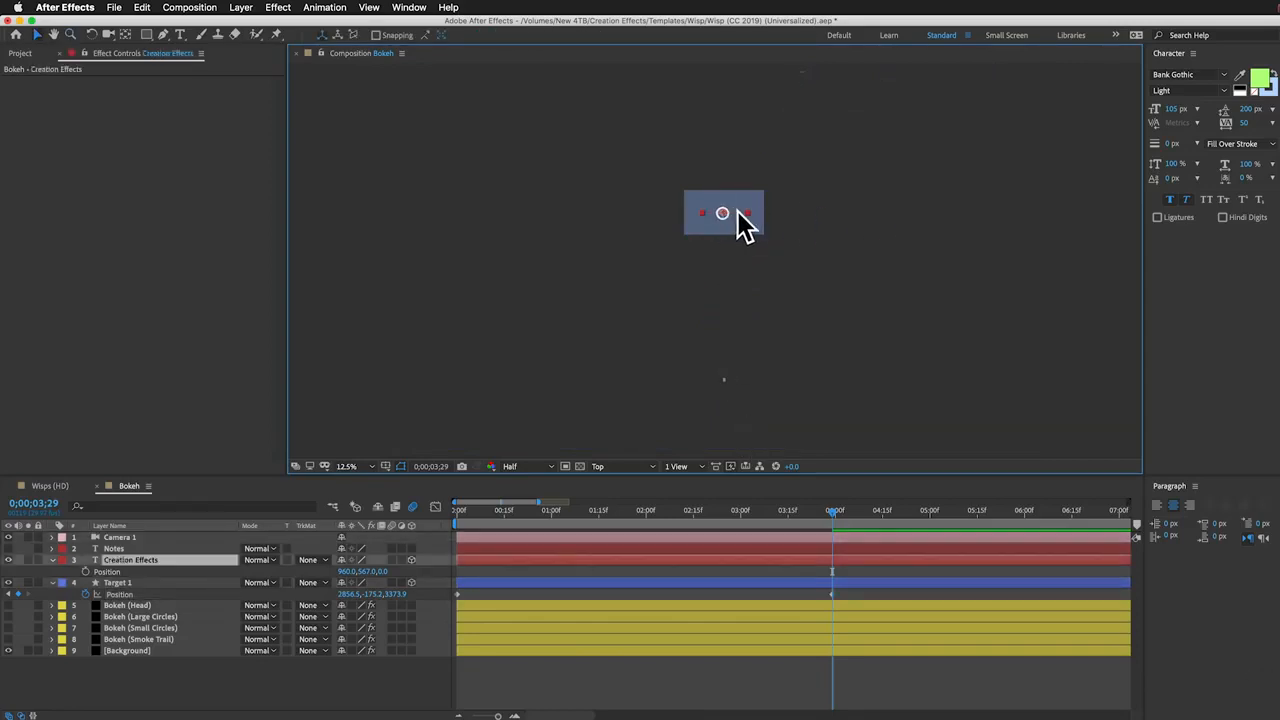
# Step: Add three points to Target 1's motion path with the Pen tool and weave them behind and in front of the text in Top view
pyautogui.click(200, 582)
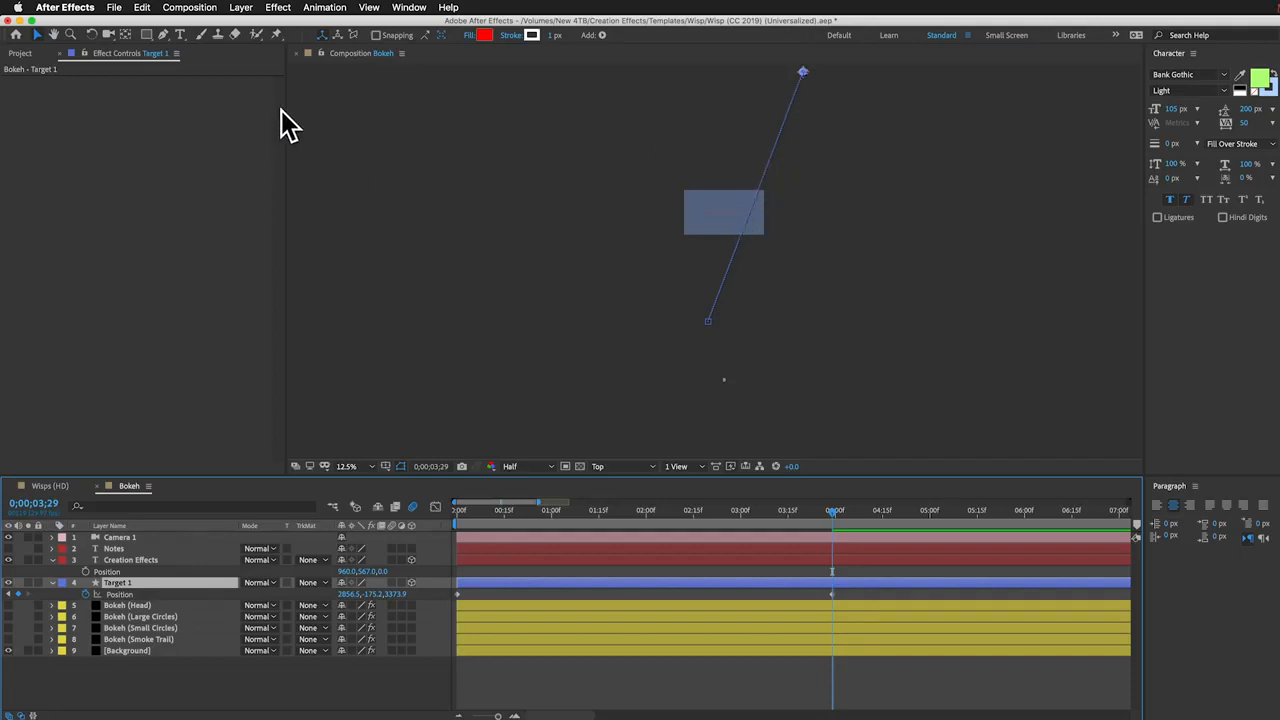
pyautogui.click(164, 36)
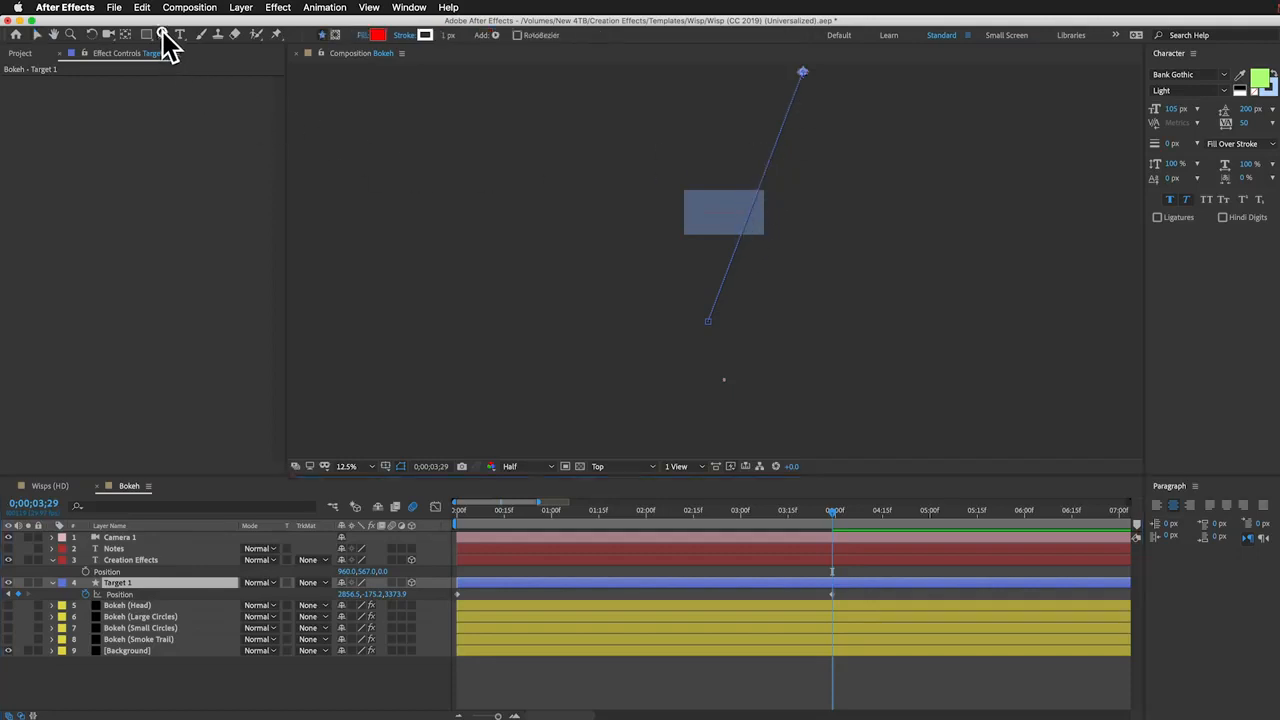
pyautogui.click(730, 266)
pyautogui.click(747, 219)
pyautogui.click(770, 158)
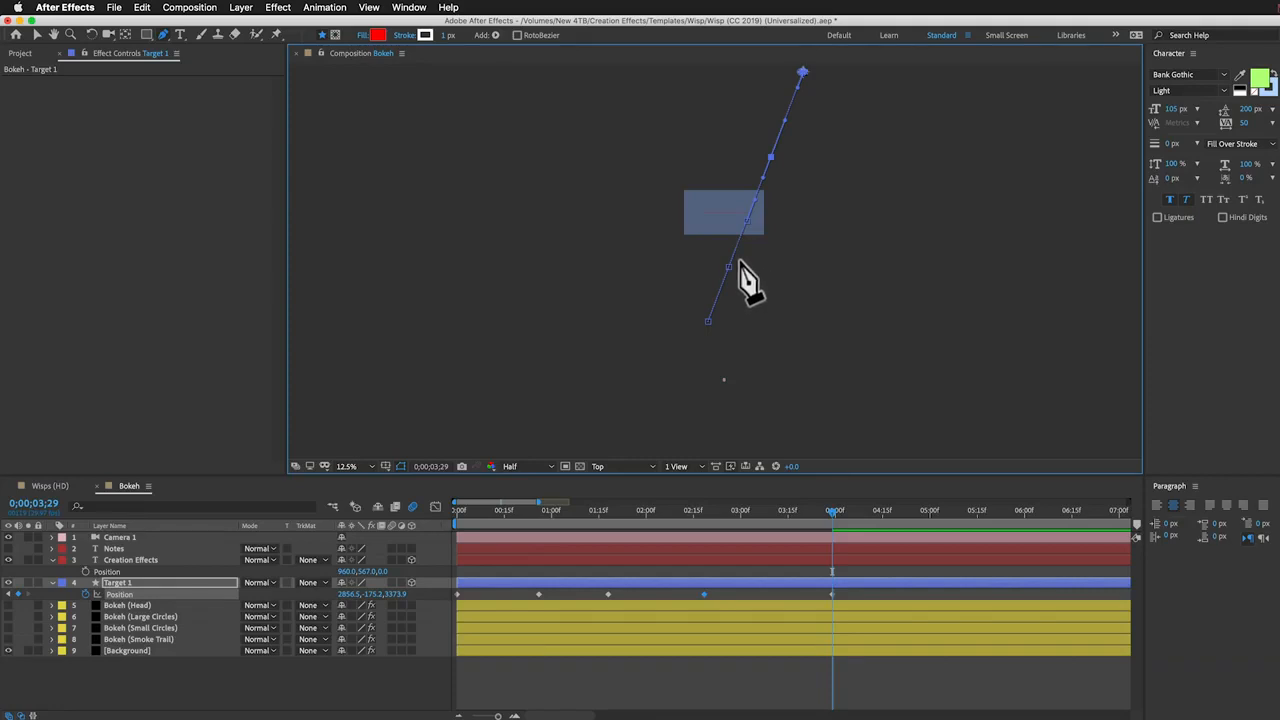
pyautogui.press('v')
pyautogui.moveTo(729, 268); pyautogui.dragTo(717, 200)
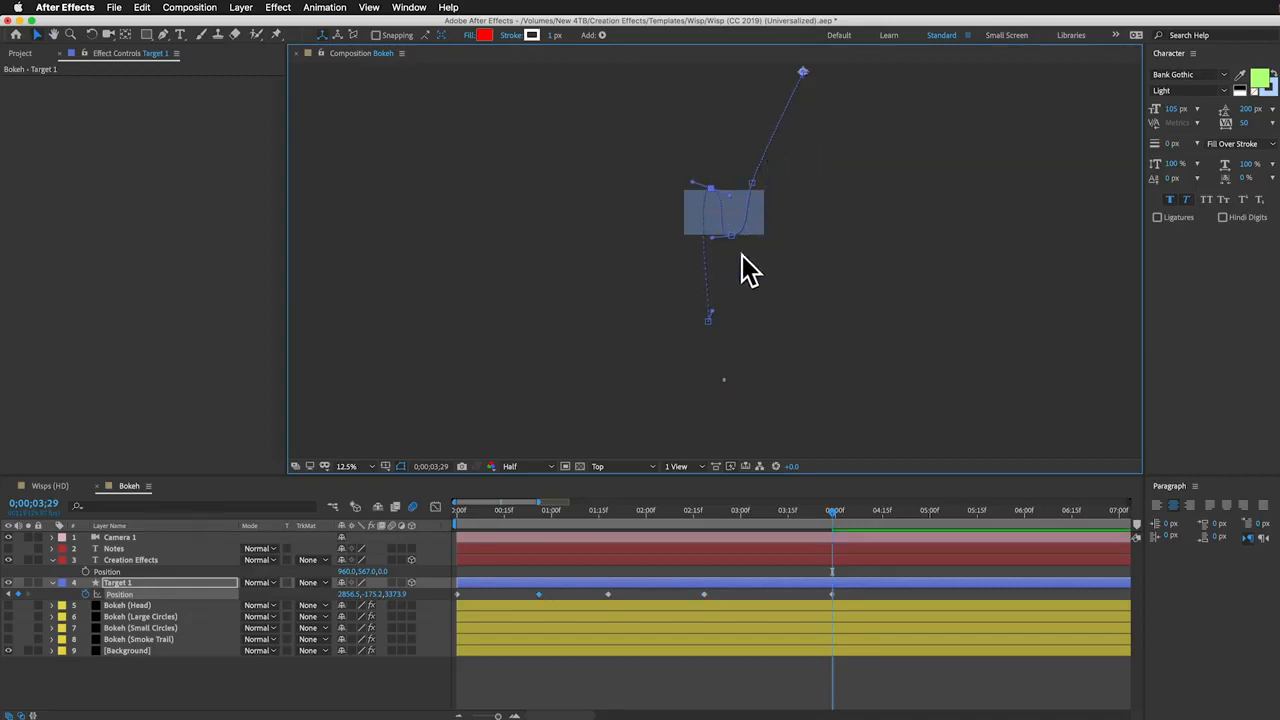
# Step: Reshape Target 1's motion path points and handles in the camera view so the path curves above and below the Creation Effects text
pyautogui.click(630, 466)
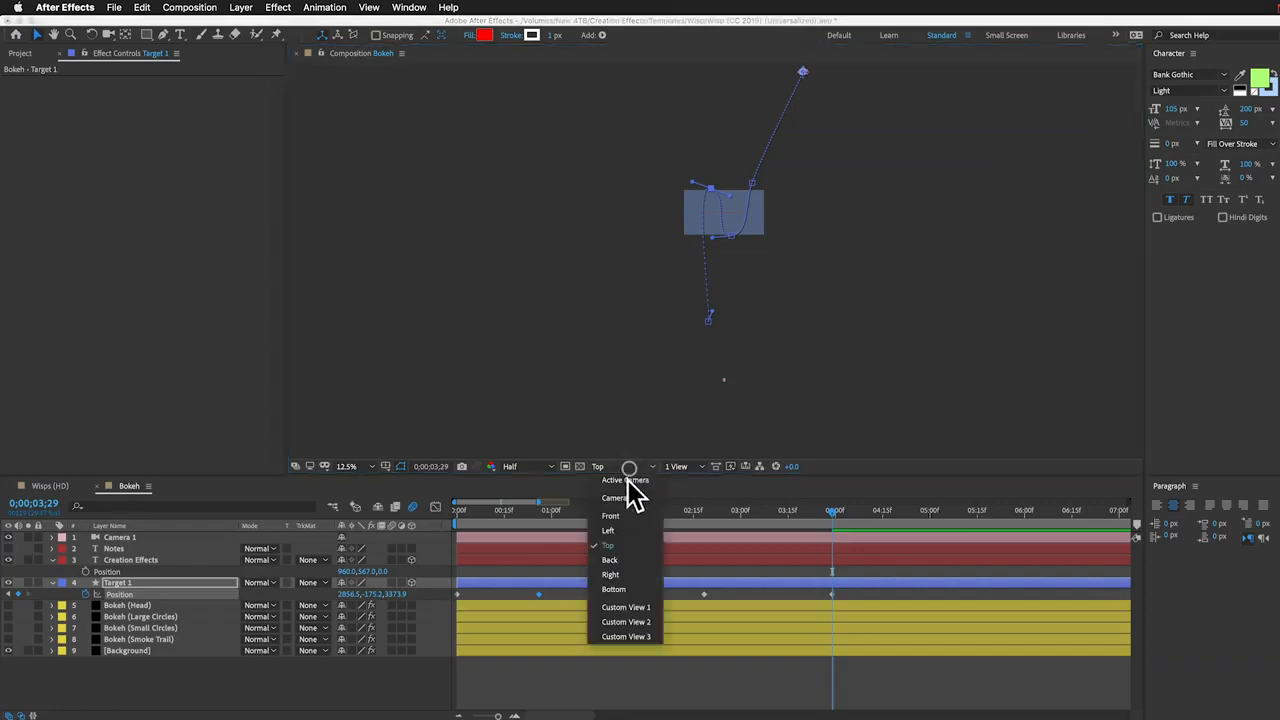
pyautogui.click(628, 588)
pyautogui.moveTo(740, 216); pyautogui.dragTo(691, 228)
pyautogui.press('F12')
pyautogui.press('z')
pyautogui.click(720, 214)
pyautogui.click(720, 214)
pyautogui.moveTo(602, 298); pyautogui.dragTo(723, 323)
pyautogui.moveTo(760, 383); pyautogui.dragTo(749, 329)
pyautogui.moveTo(709, 243); pyautogui.dragTo(740, 247)
pyautogui.moveTo(797, 284); pyautogui.dragTo(811, 248)
pyautogui.moveTo(887, 184); pyautogui.dragTo(887, 196)
pyautogui.press('z')
pyautogui.click(845, 334)
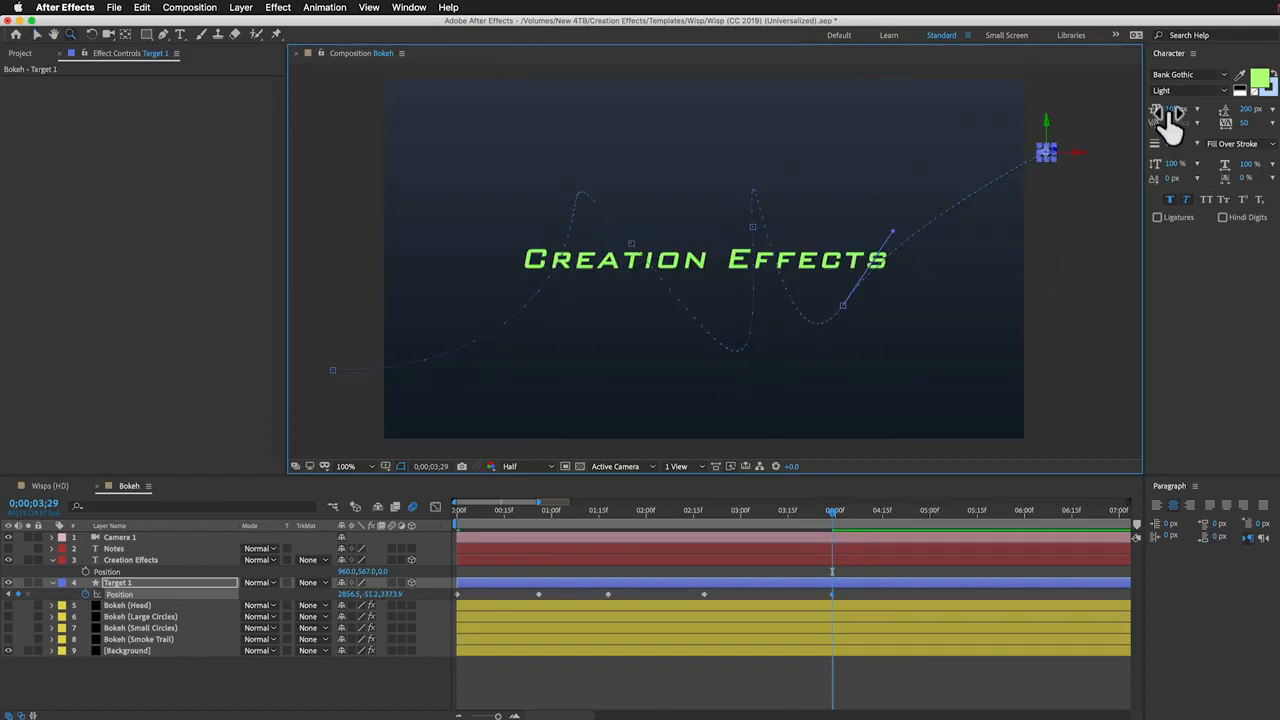
# Step: Set Target 1's Position keyframes to Rove Across Time for even speed along the path
pyautogui.press('v')
pyautogui.moveTo(862, 591); pyautogui.dragTo(446, 604)
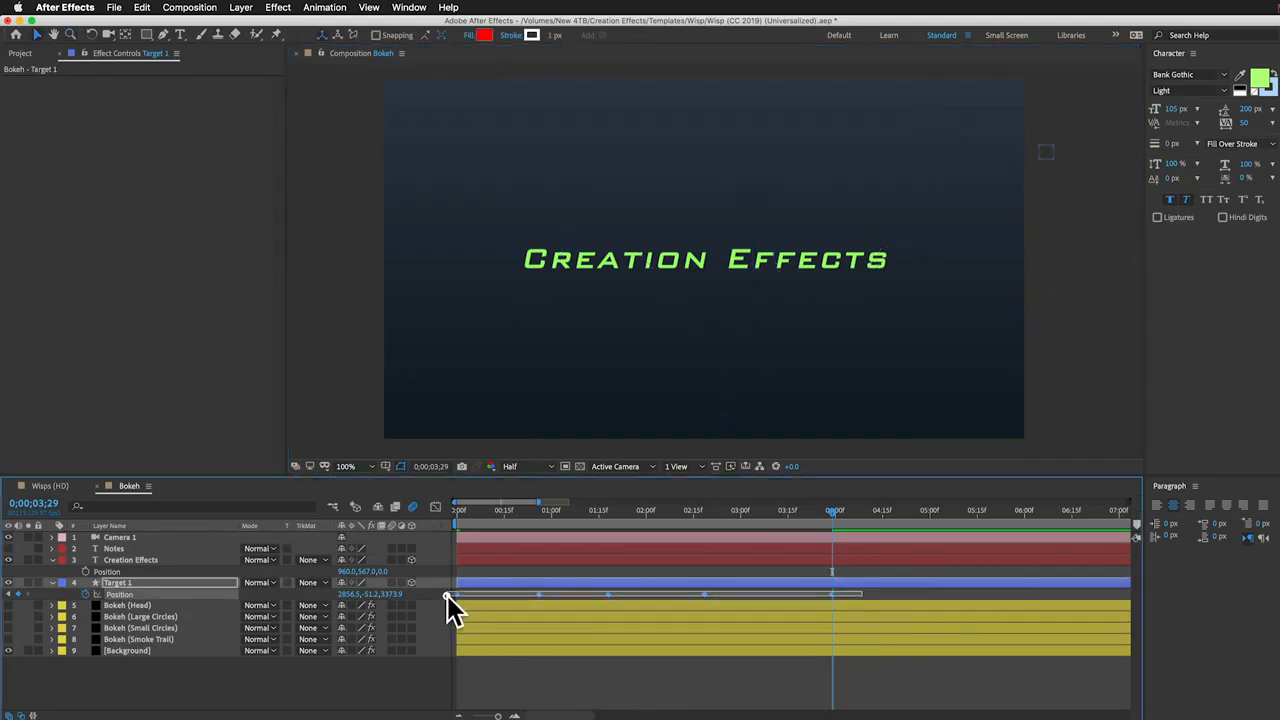
pyautogui.rightClick(703, 596)
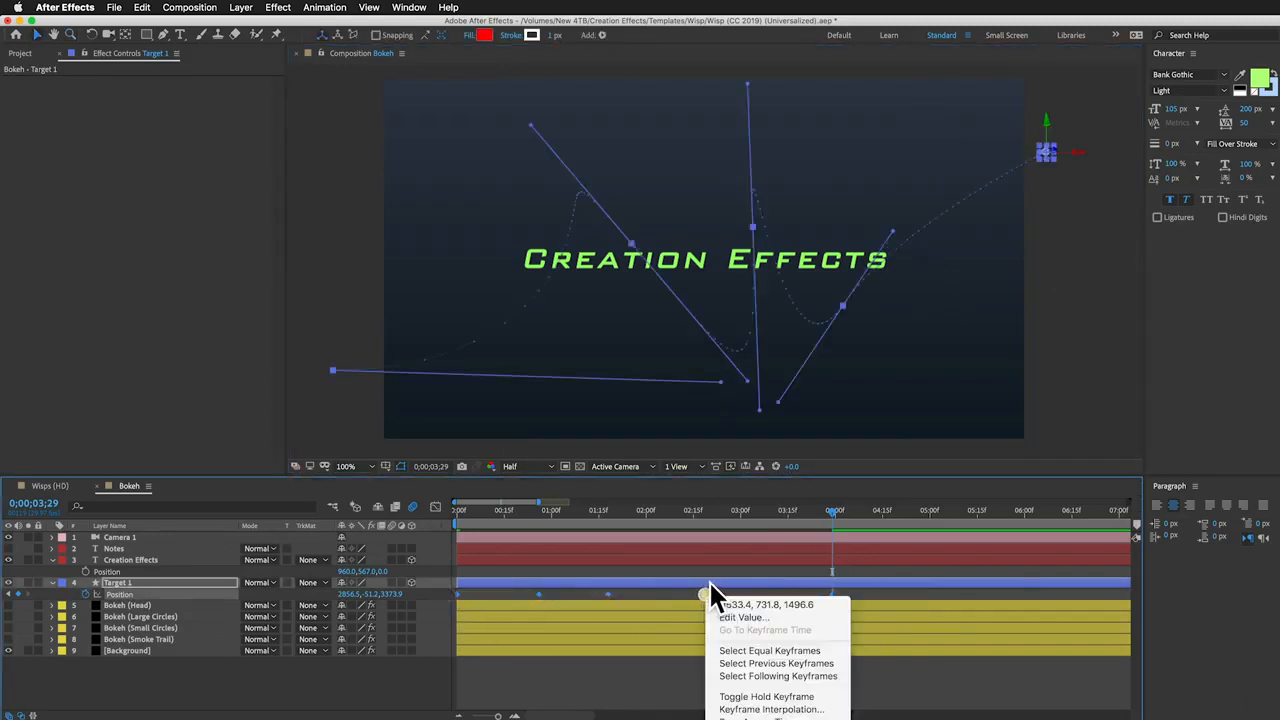
pyautogui.click(770, 717)
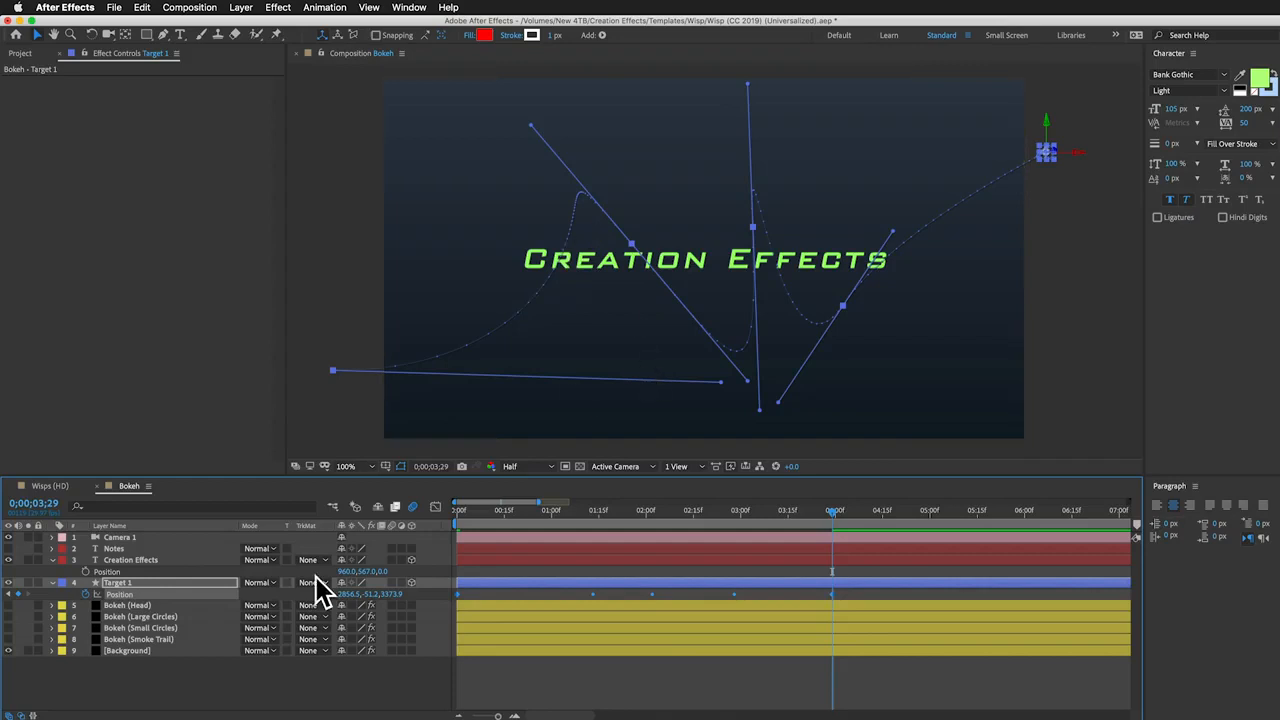
# Step: In the Graph Editor, ease Target 1's Position by lowering its start and end speed to 0 and lengthening both handles toward the middle
pyautogui.click(435, 508)
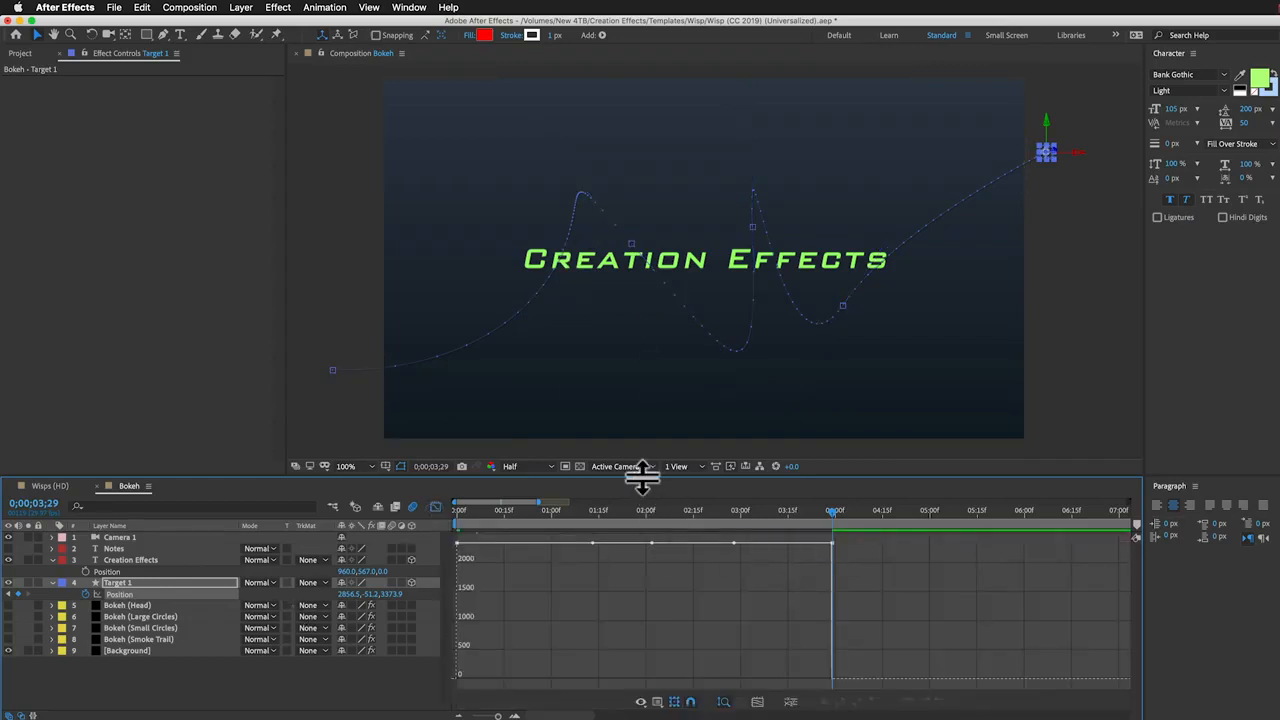
pyautogui.moveTo(642, 478); pyautogui.dragTo(648, 216)
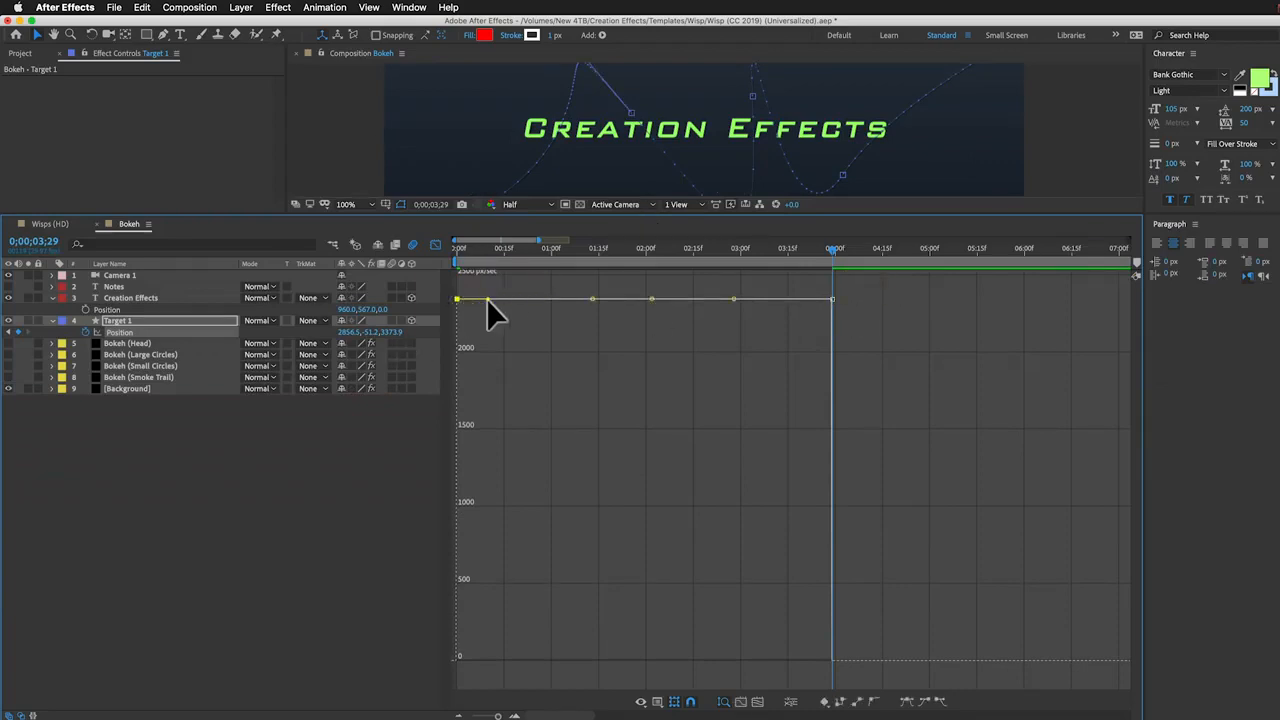
pyautogui.moveTo(487, 299); pyautogui.dragTo(491, 674)
pyautogui.moveTo(843, 357); pyautogui.dragTo(375, 666)
pyautogui.click(457, 660)
pyautogui.moveTo(492, 660); pyautogui.dragTo(743, 664)
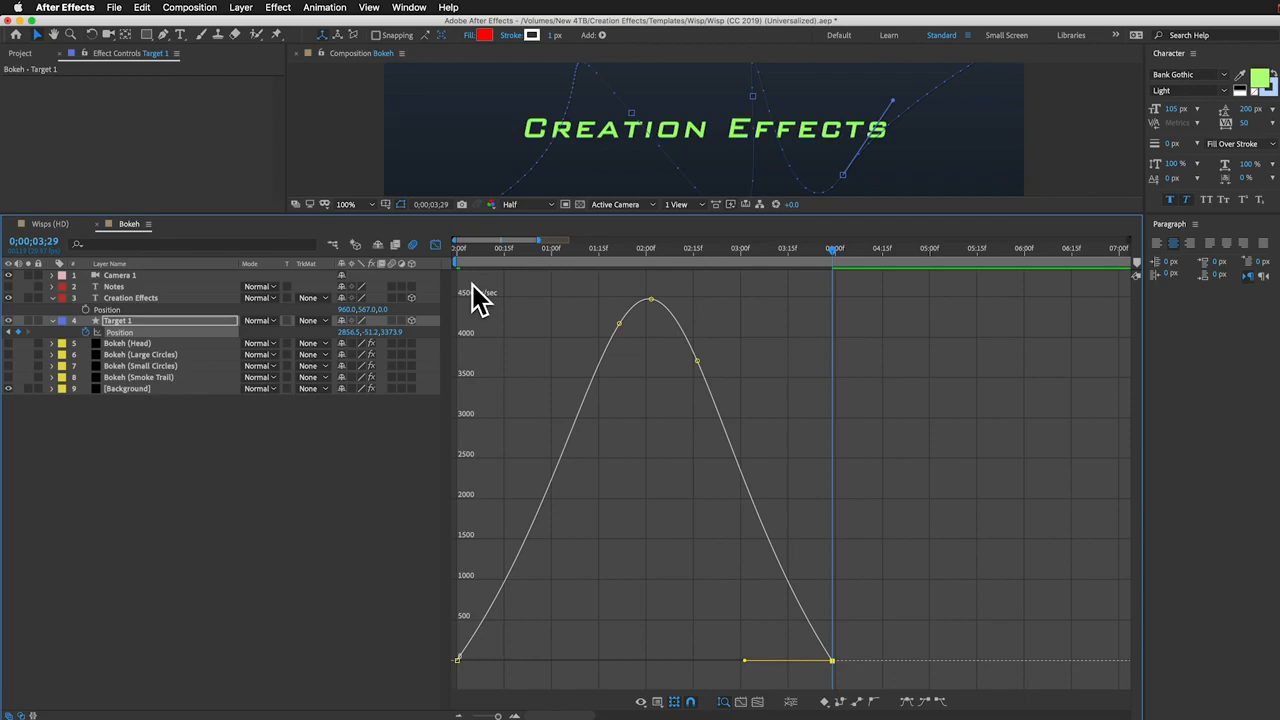
pyautogui.moveTo(663, 310)
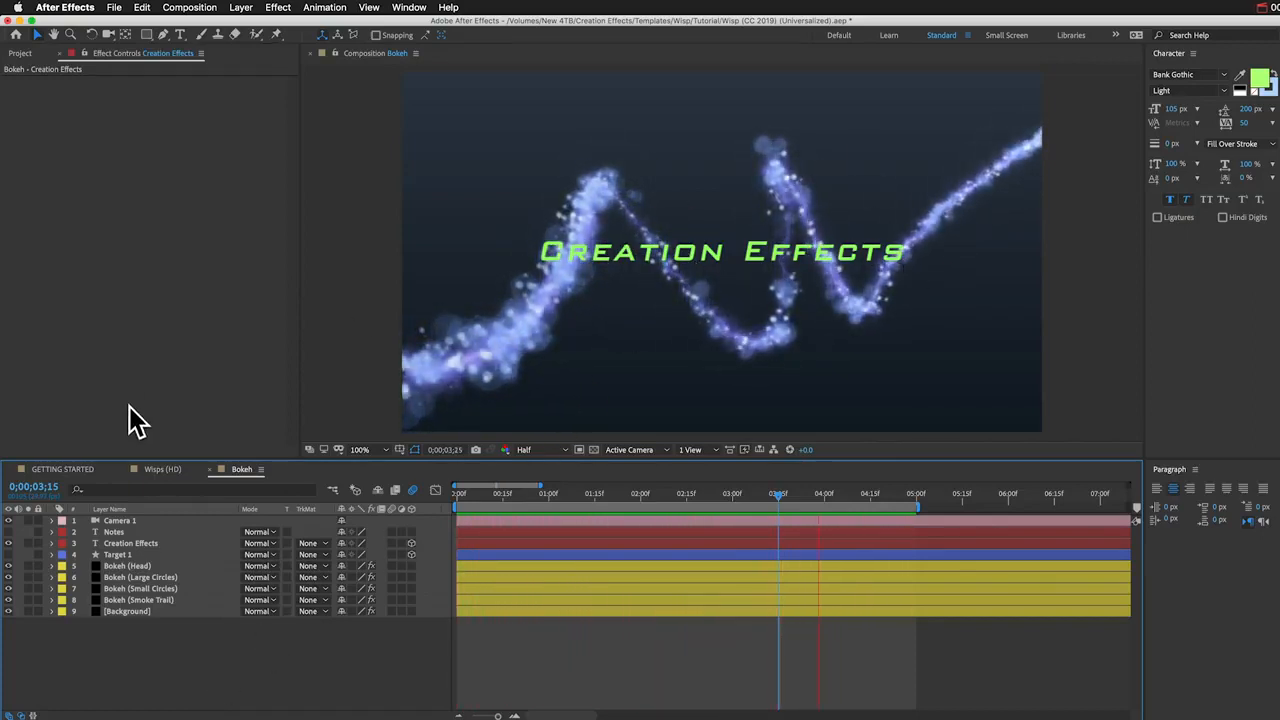
# Step: Move the Creation Effects text layer below Target 1, directly above the four Bokeh particle layers
pyautogui.click(133, 565)
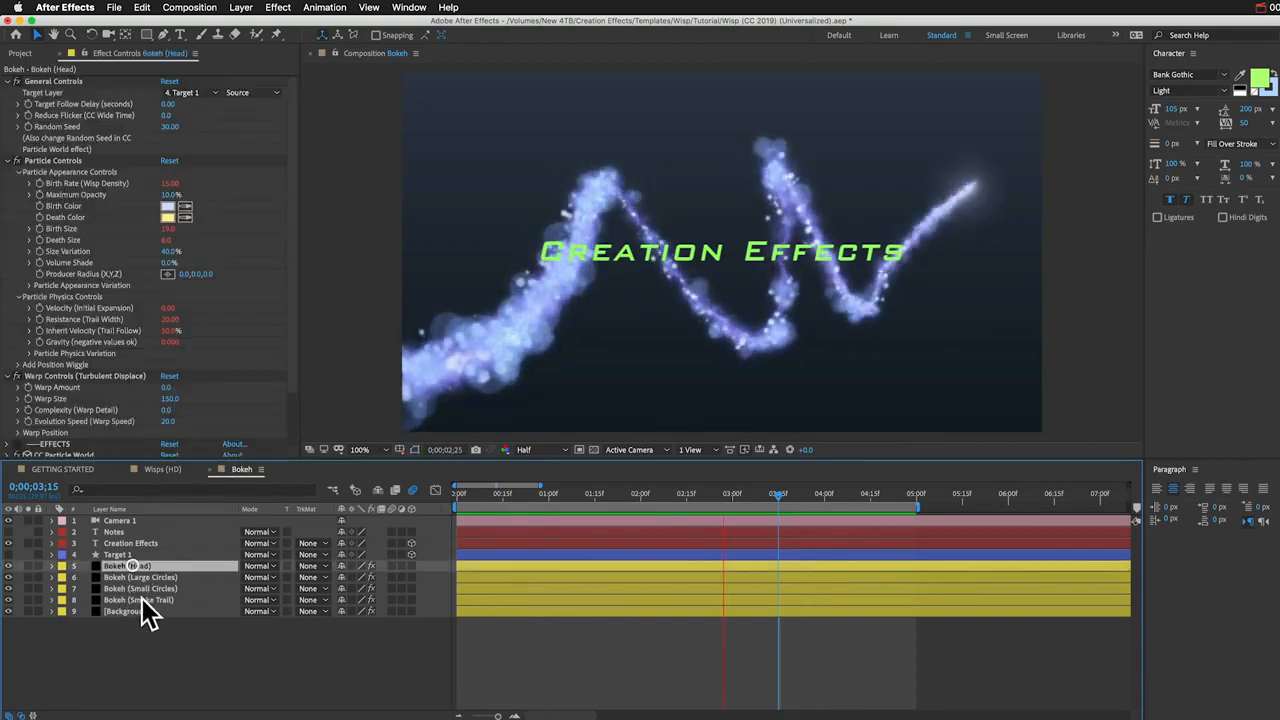
pyautogui.keyDown('shift'); pyautogui.click(145, 599); pyautogui.keyUp('shift')
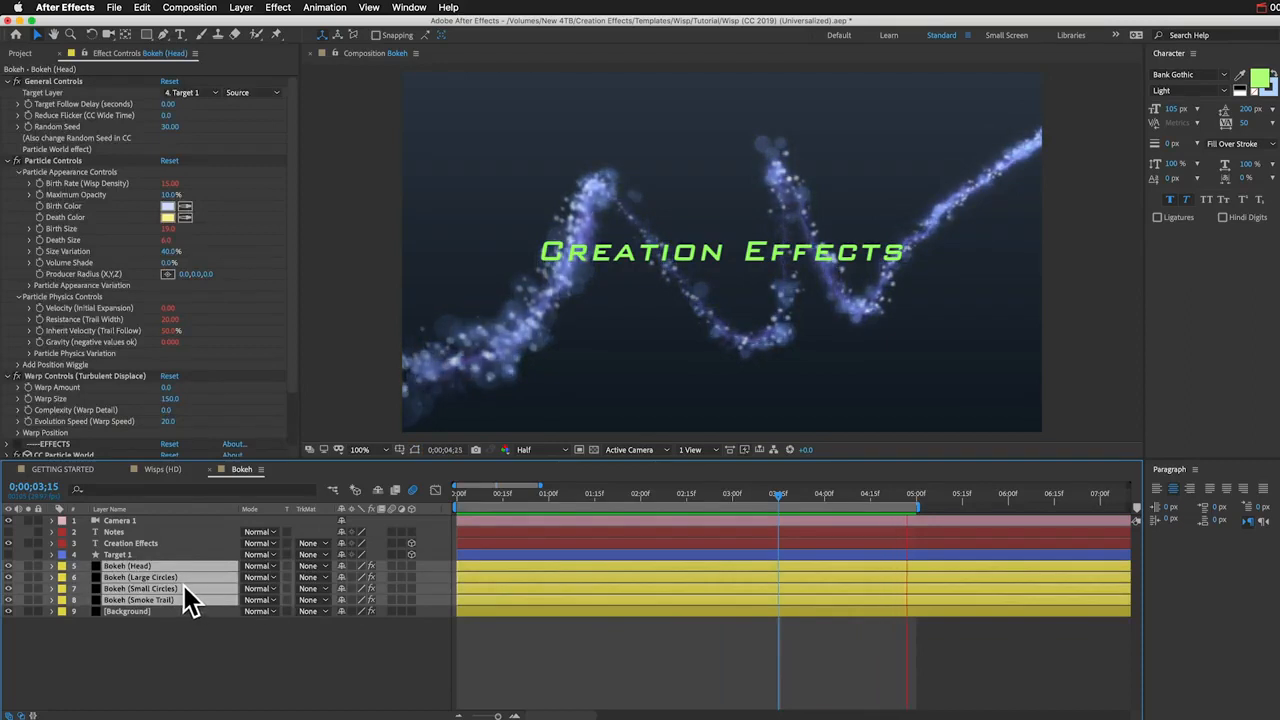
pyautogui.moveTo(128, 541); pyautogui.dragTo(149, 561)
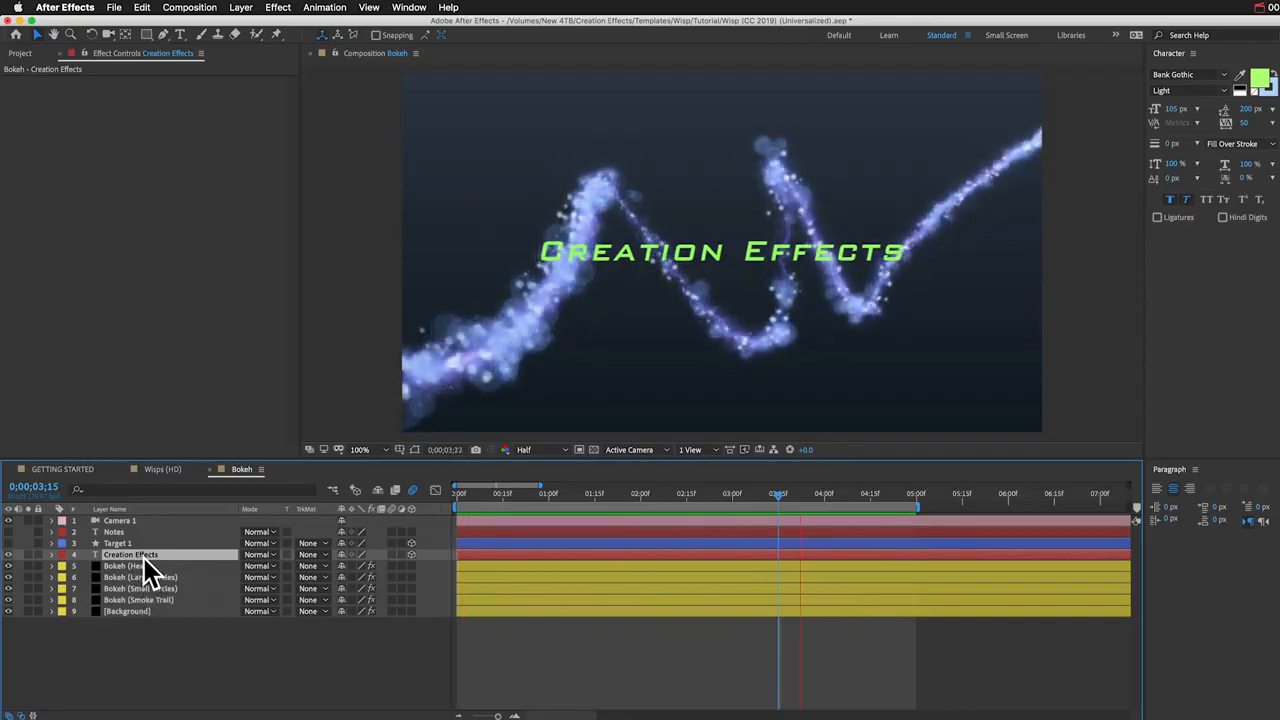
# Step: Duplicate the four Bokeh particle layers and place the duplicates above the Creation Effects text layer
pyautogui.click(124, 566)
pyautogui.keyDown('shift'); pyautogui.click(124, 600); pyautogui.keyUp('shift')
pyautogui.press('super+d')
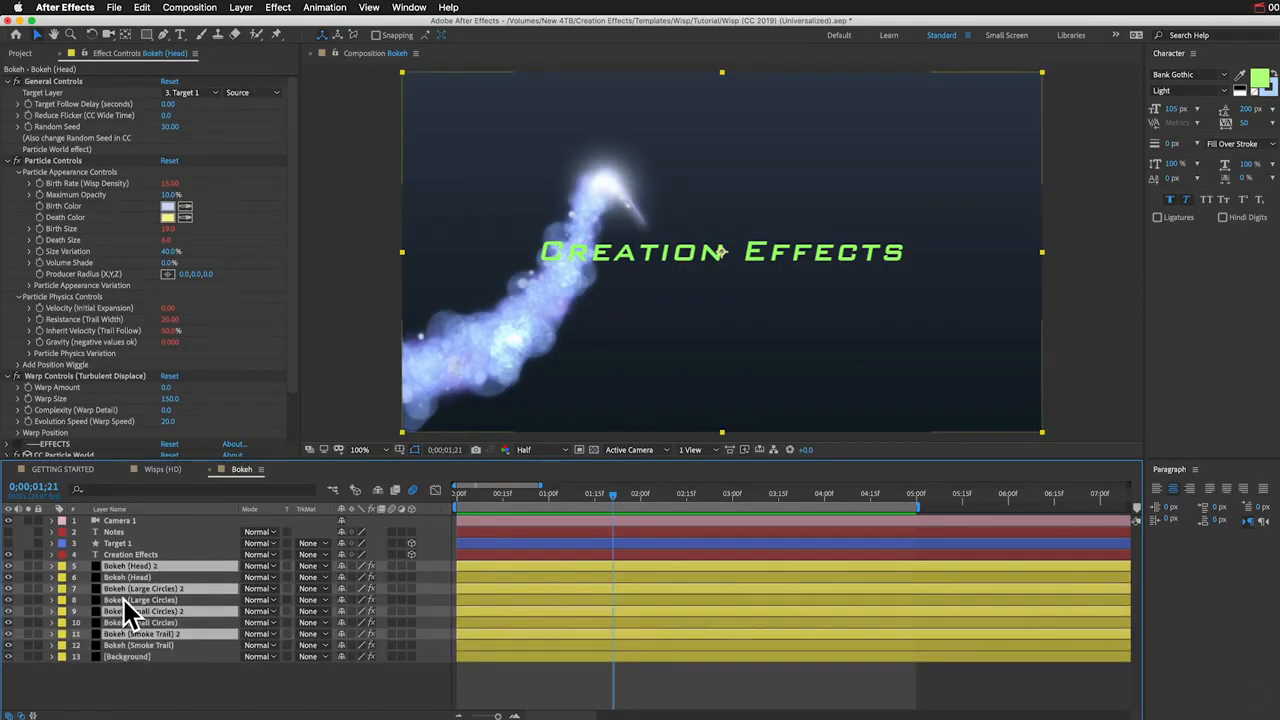
pyautogui.moveTo(123, 585); pyautogui.dragTo(133, 551)
pyautogui.click(146, 601)
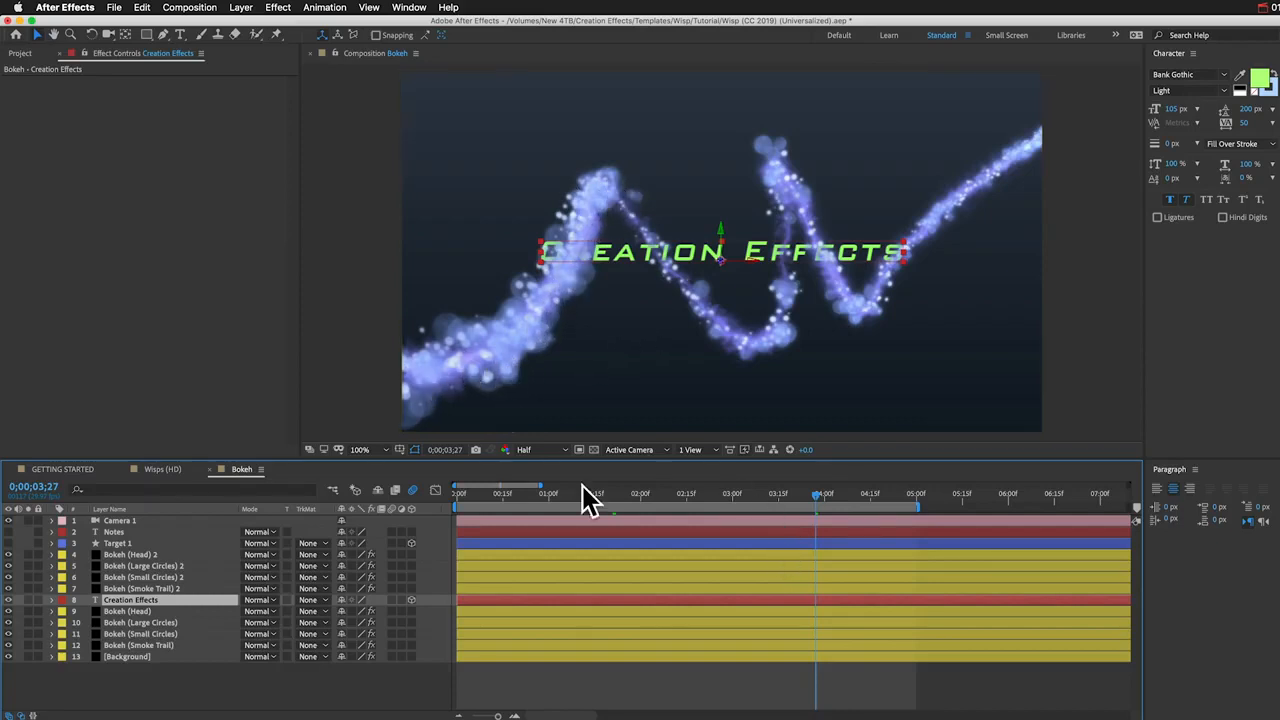
# Step: Hide both sets of Bokeh layers and the background, show Target 1, and go to 0;00;01;18
pyautogui.moveTo(9, 588); pyautogui.dragTo(9, 554)
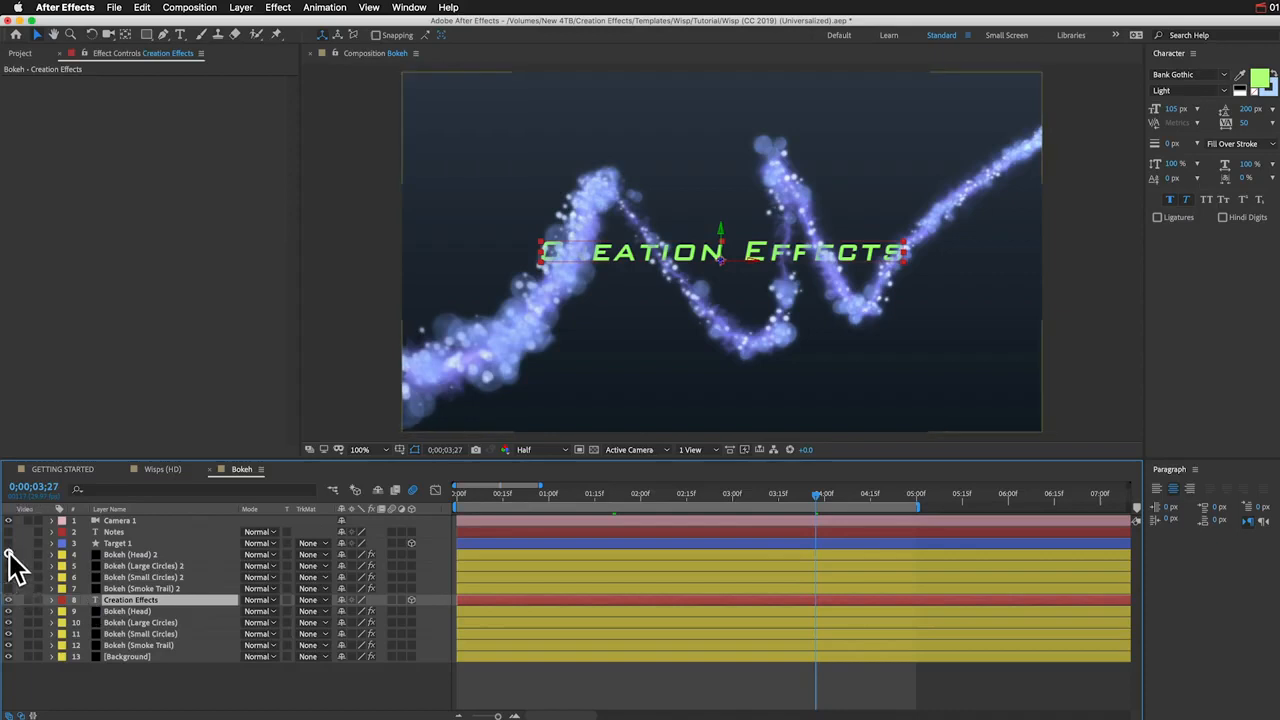
pyautogui.click(9, 543)
pyautogui.moveTo(9, 645); pyautogui.dragTo(9, 611)
pyautogui.click(9, 657)
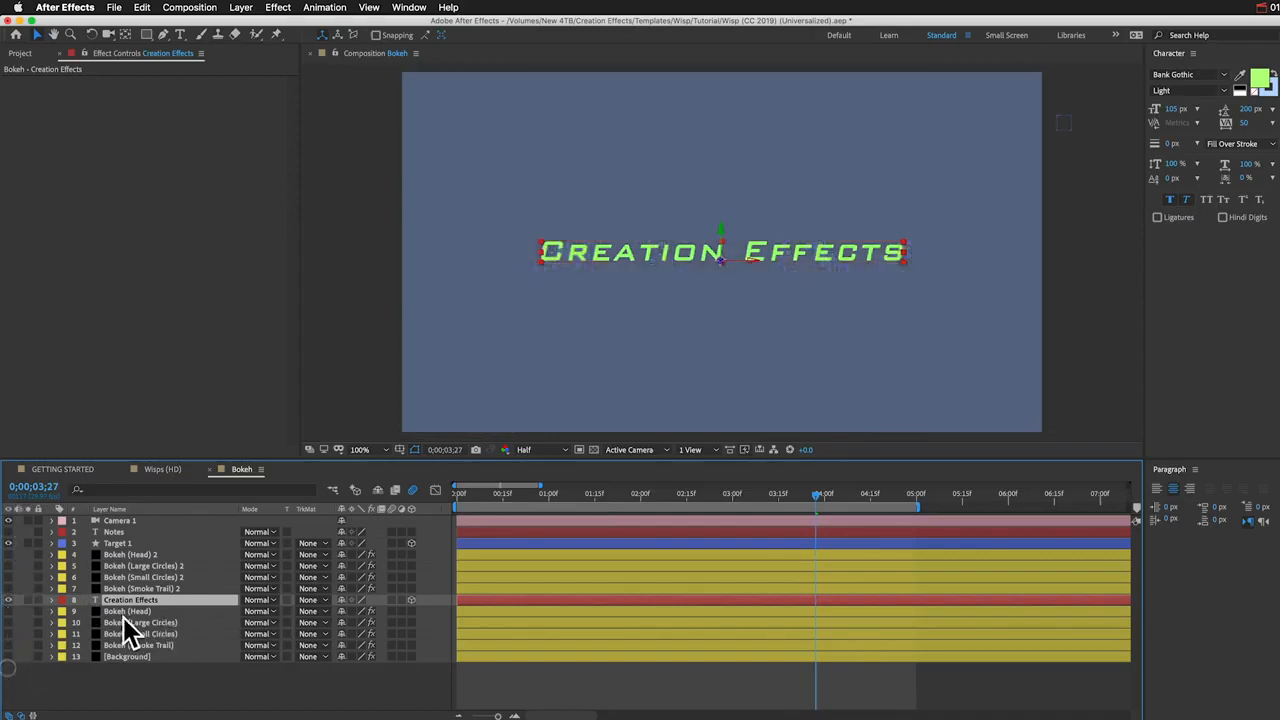
pyautogui.moveTo(510, 495); pyautogui.dragTo(604, 496)
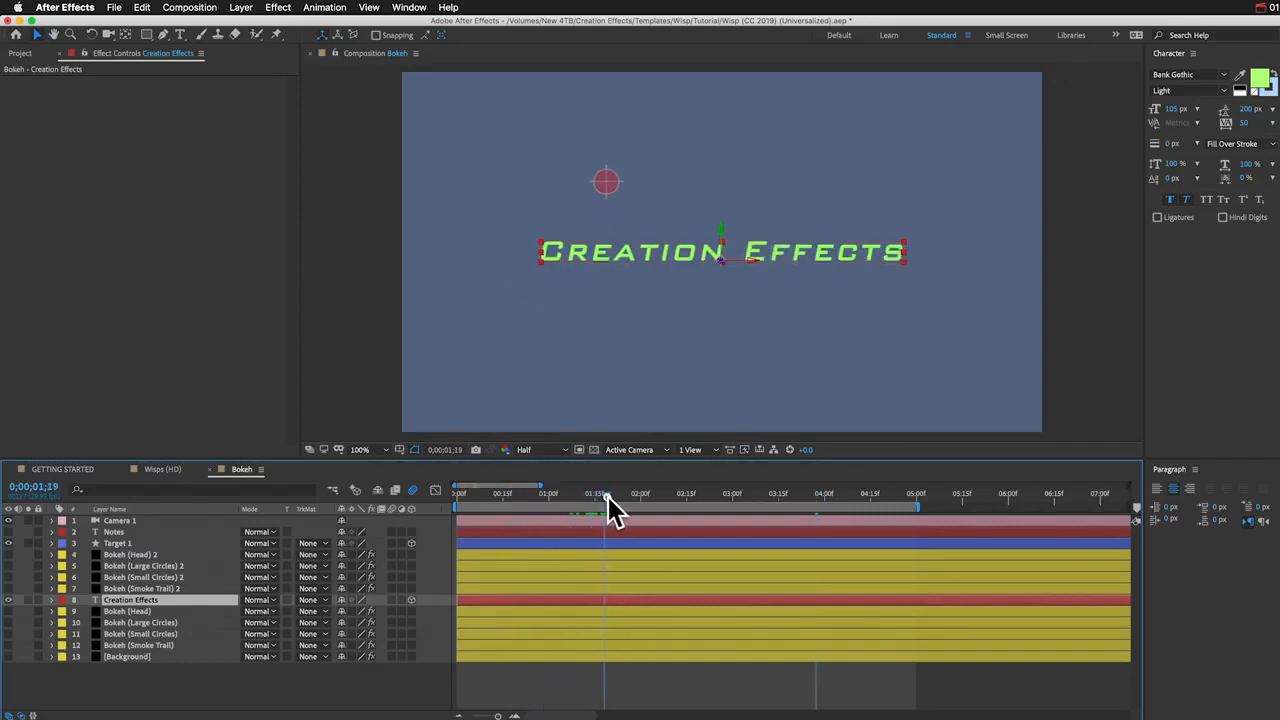
pyautogui.click(588, 553)
pyautogui.keyDown('shift'); pyautogui.click(592, 587); pyautogui.keyUp('shift')
pyautogui.click(599, 612)
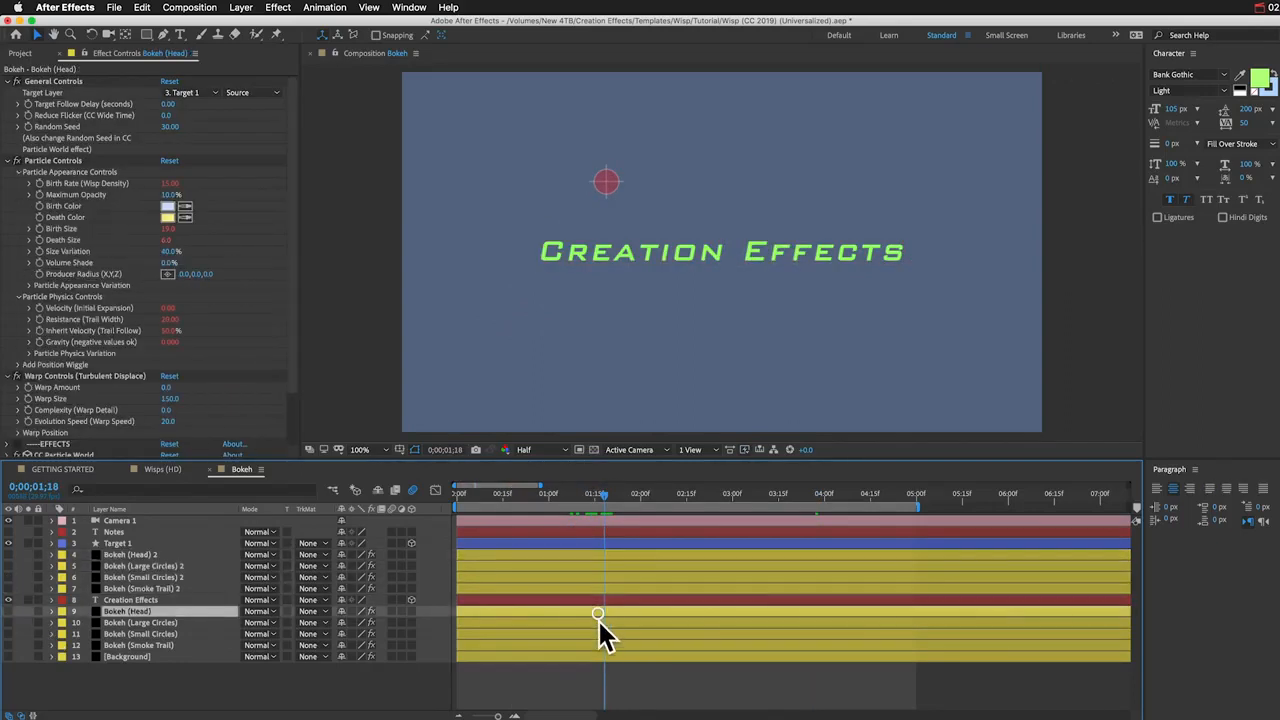
pyautogui.keyDown('shift'); pyautogui.click(603, 647); pyautogui.keyUp('shift')
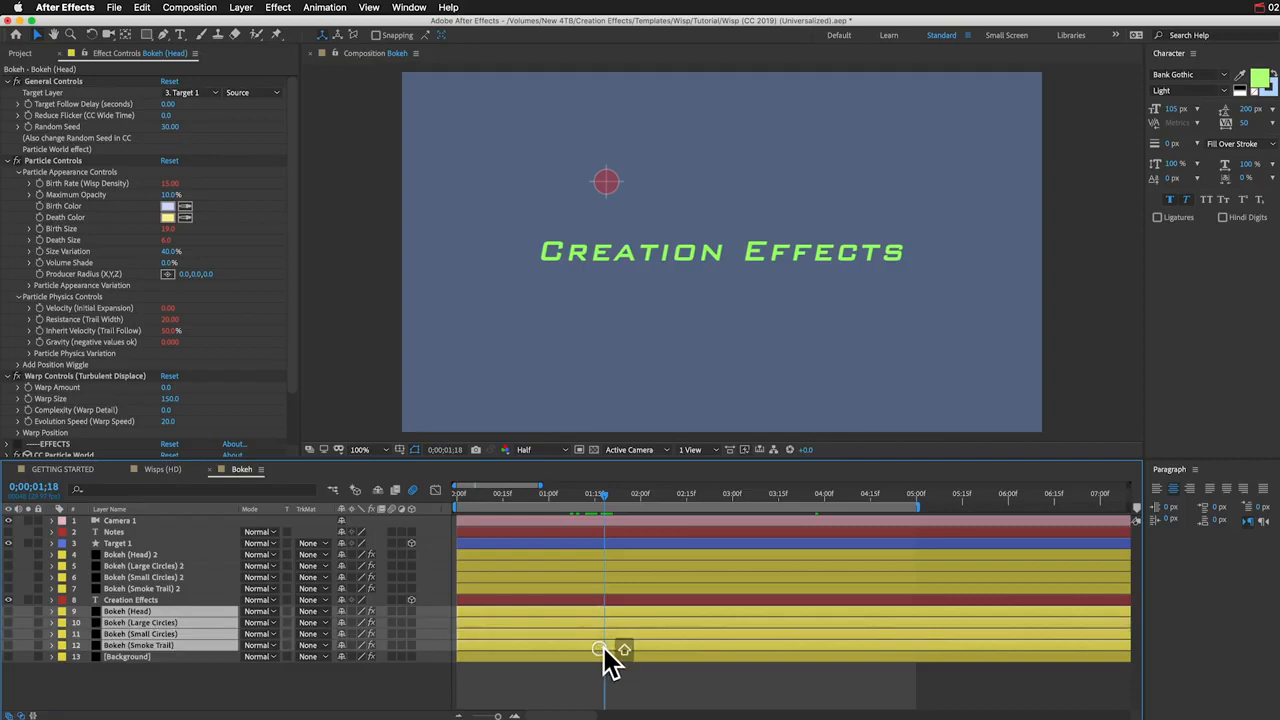
# Step: Keyframe Bokeh (Head) 2's Birth Rate (Wisp Density) at 15 at 0;00;01;18 and at 0 one frame further on
pyautogui.click(588, 553)
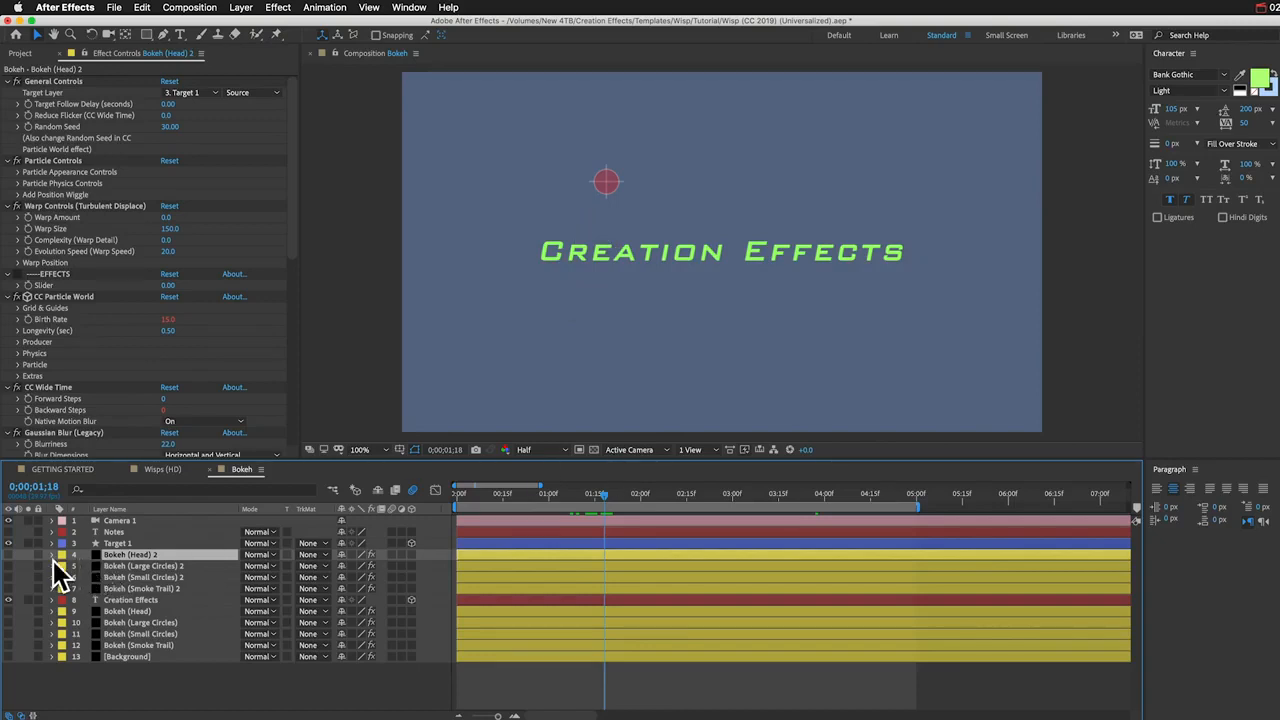
pyautogui.click(17, 172)
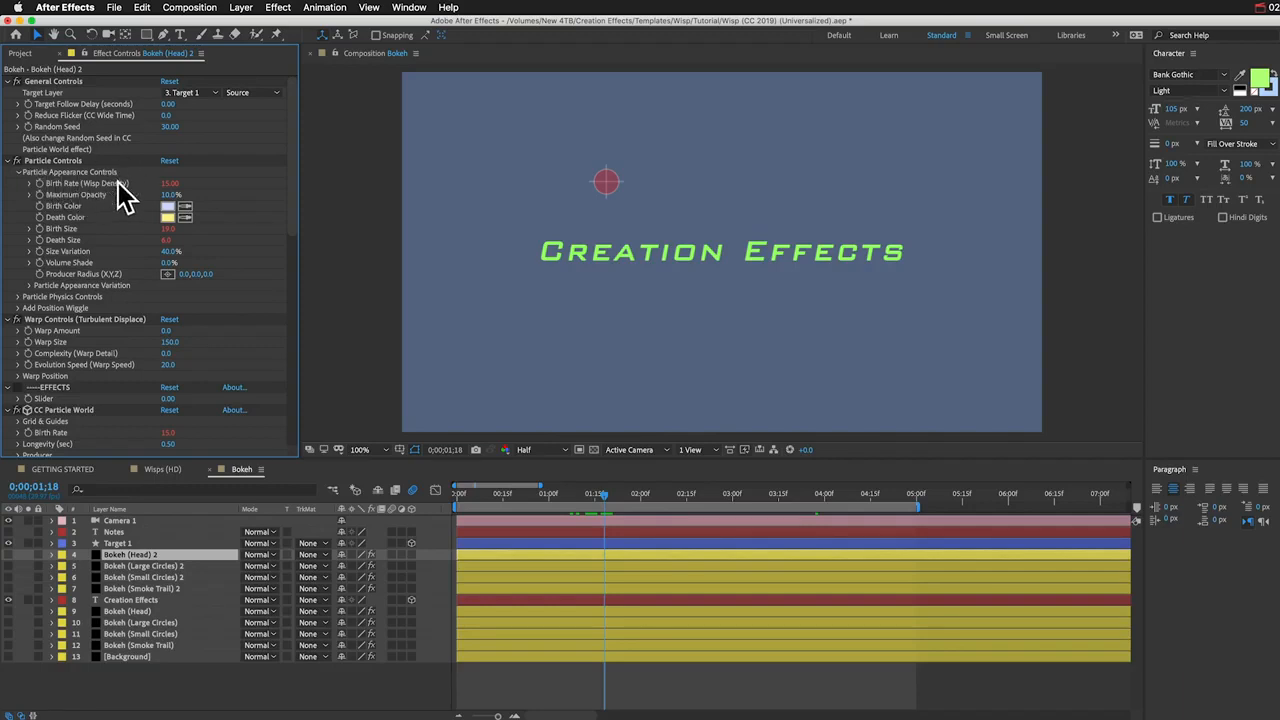
pyautogui.click(38, 183)
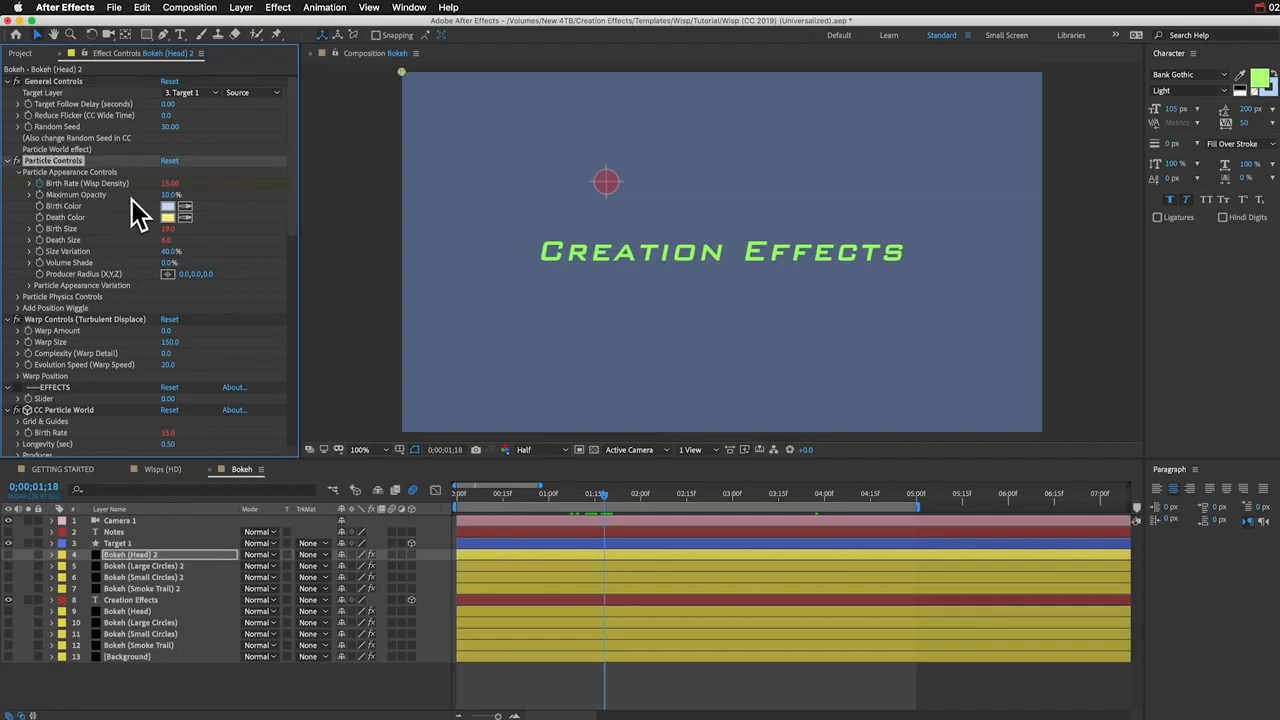
pyautogui.press('pagedown')
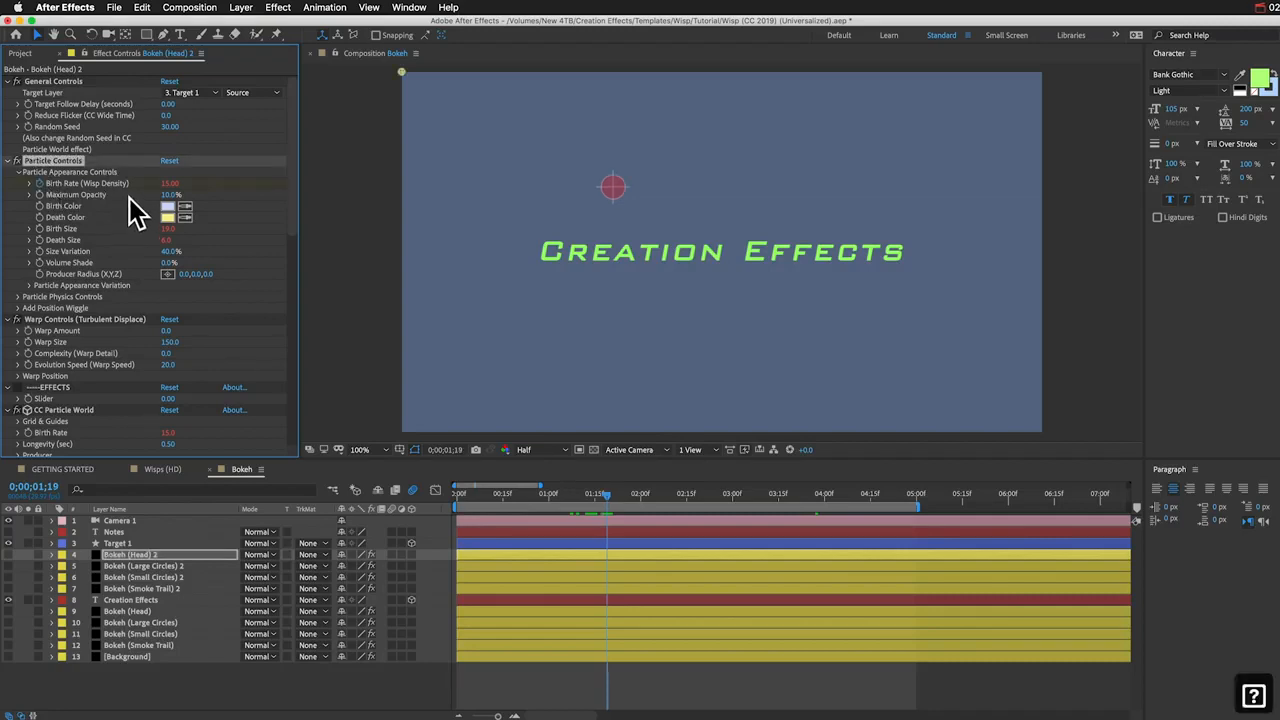
pyautogui.click(172, 186)
pyautogui.write('0')
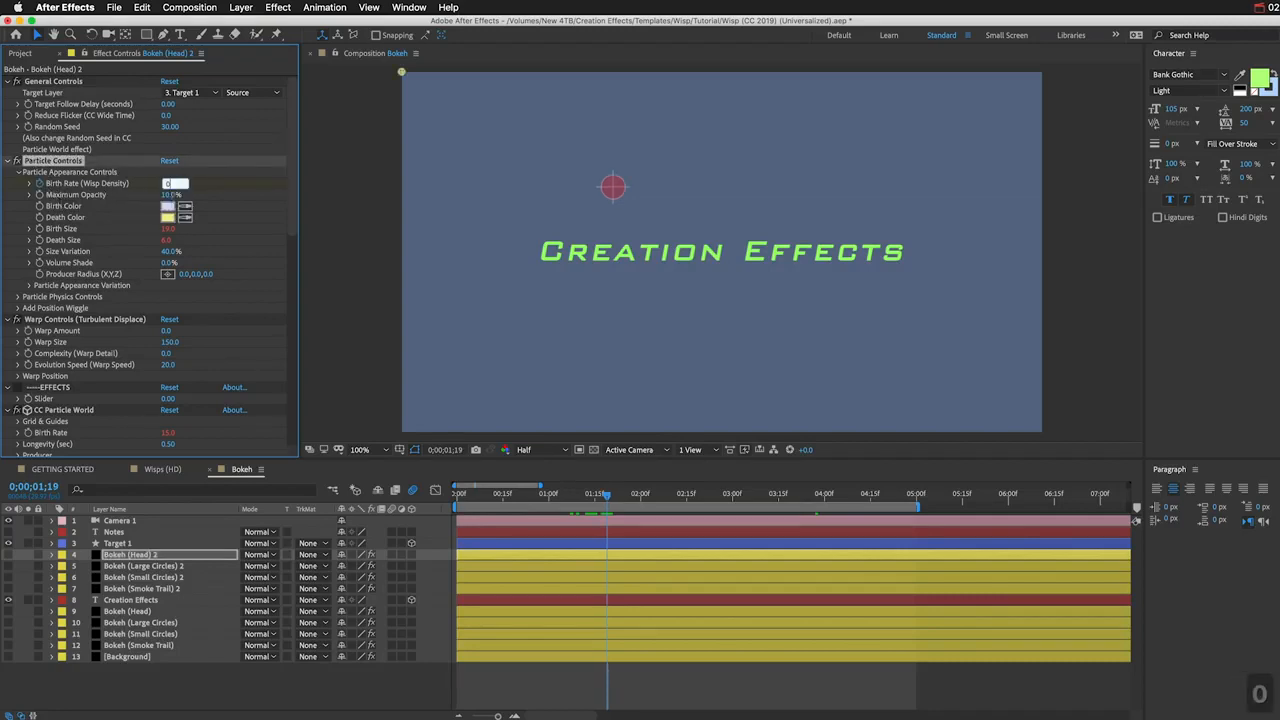
pyautogui.press('Return')
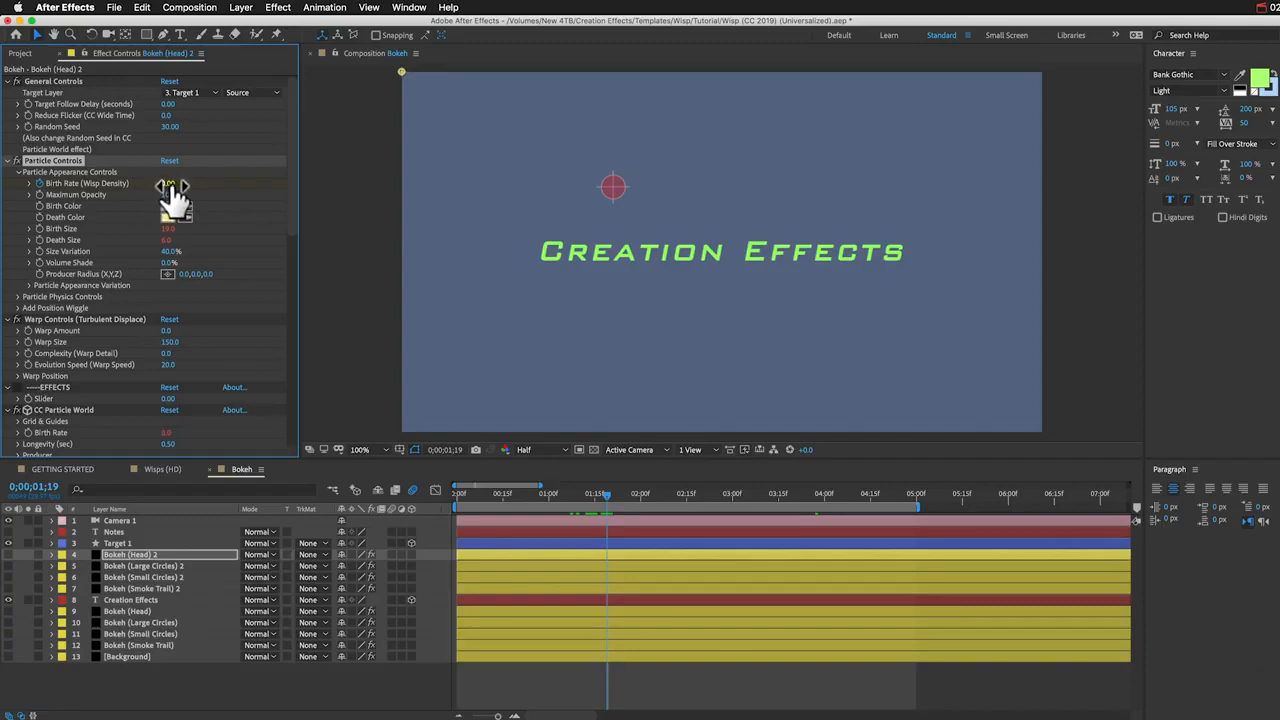
# Step: Reveal Bokeh (Head) 2's Birth Rate keyframes in the timeline at a closer time scale
pyautogui.press('u')
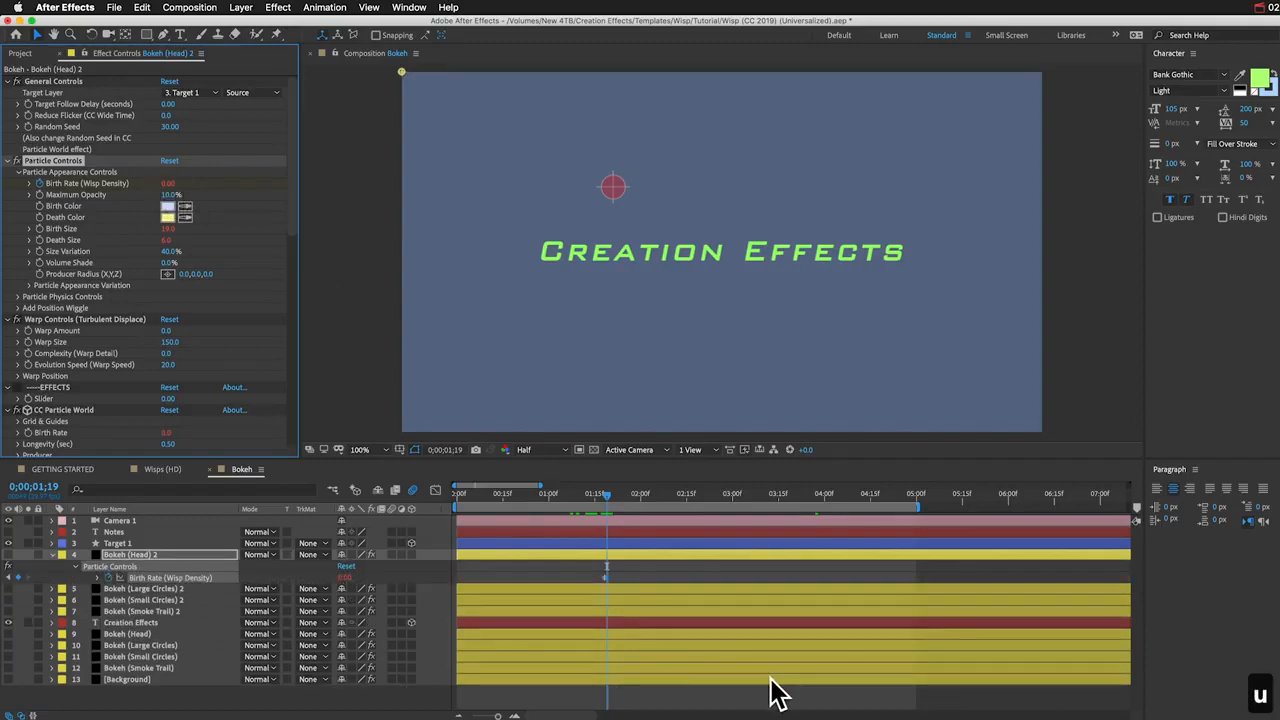
pyautogui.press('=')
pyautogui.hscroll(-5, 662, 652)
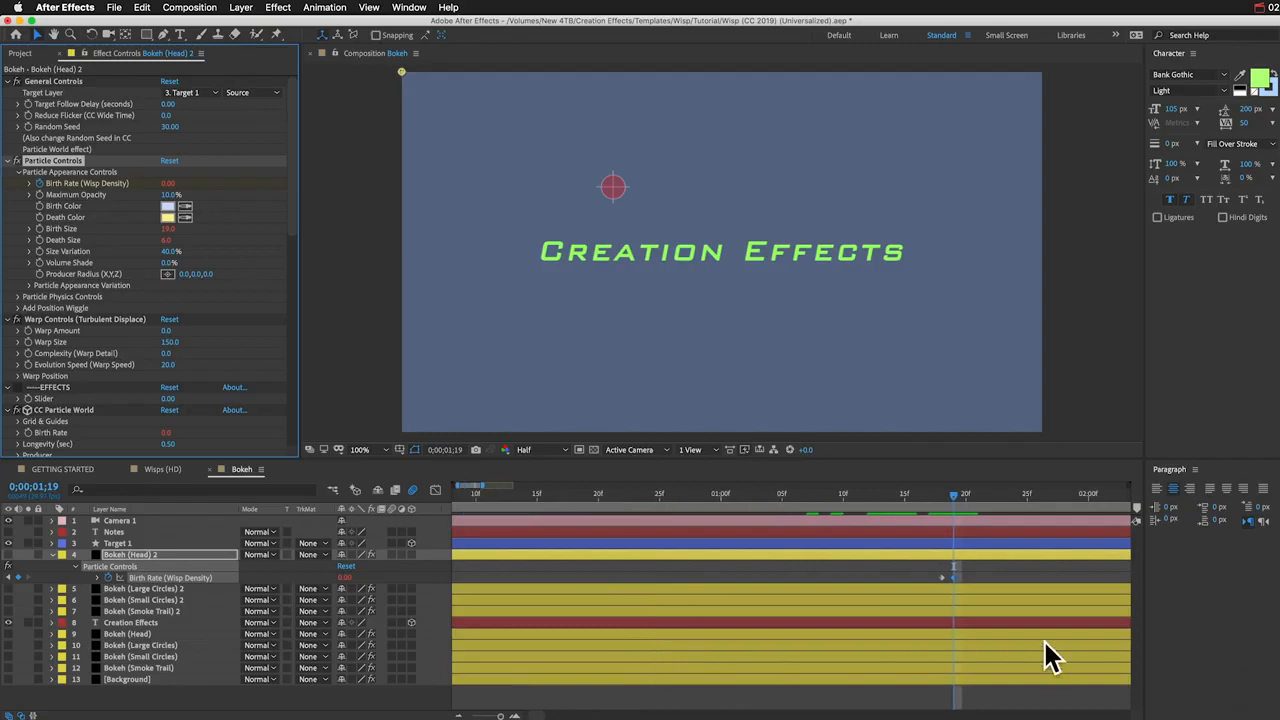
pyautogui.hscroll(3, 970, 590)
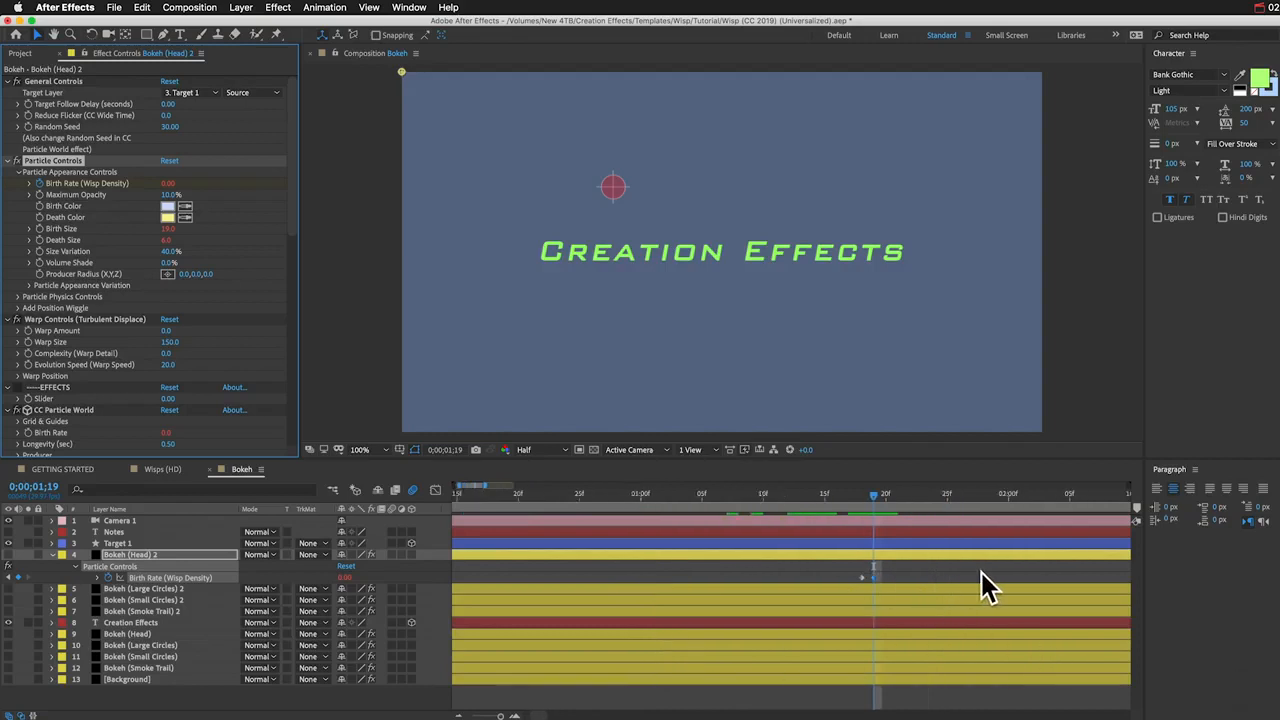
# Step: Keyframe Bokeh (Large Circles) 2's Birth Rate (Wisp Density) at 0.75 at 0;00;01;18 and at 0 one frame further on
pyautogui.click(795, 588)
pyautogui.keyDown('shift'); pyautogui.click(815, 610); pyautogui.keyUp('shift')
pyautogui.press('j')
pyautogui.click(709, 571)
pyautogui.click(714, 589)
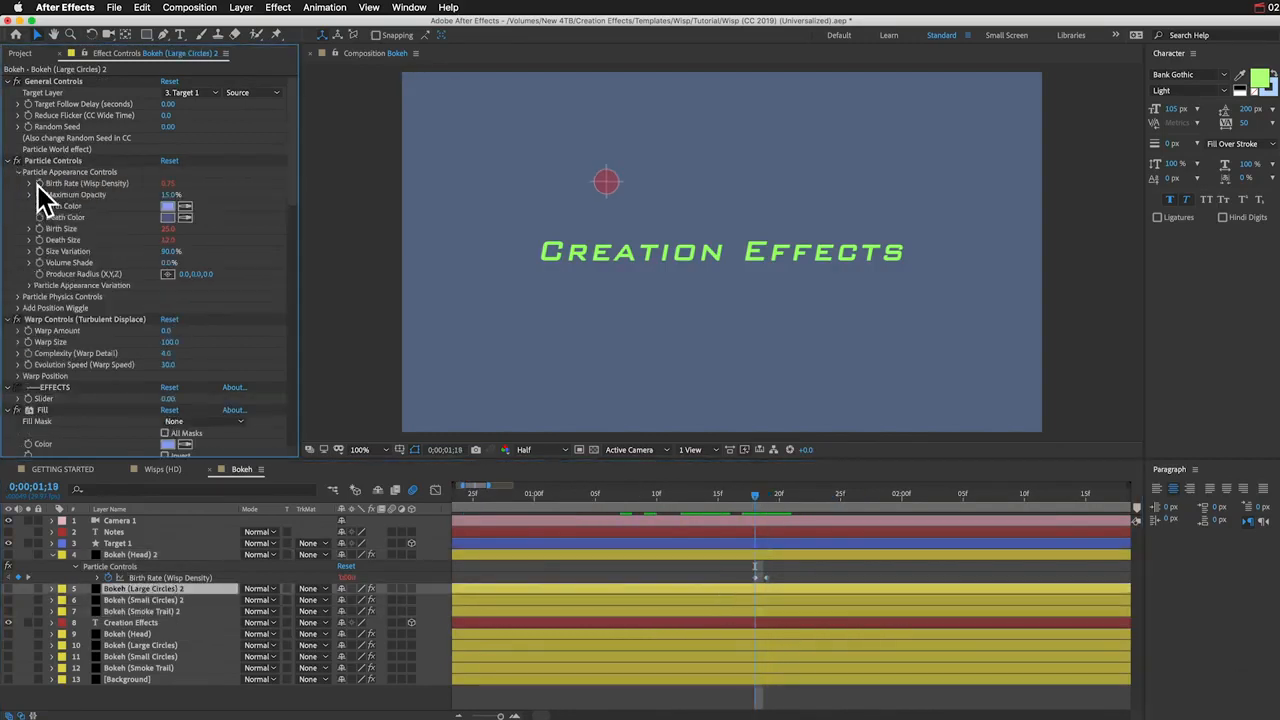
pyautogui.click(39, 185)
pyautogui.press('pagedown')
pyautogui.click(169, 184)
pyautogui.write('0')
pyautogui.press('Return')
# Step: Keyframe Birth Rate at 0;00;01;18 at 2 for Bokeh (Small Circles) 2 and 30 for Bokeh (Smoke Trail) 2, with 0 one frame further on
pyautogui.press('pageup')
pyautogui.click(580, 601)
pyautogui.click(39, 185)
pyautogui.press('pagedown')
pyautogui.write('0')
pyautogui.press('Return')
pyautogui.click(715, 611)
pyautogui.click(39, 185)
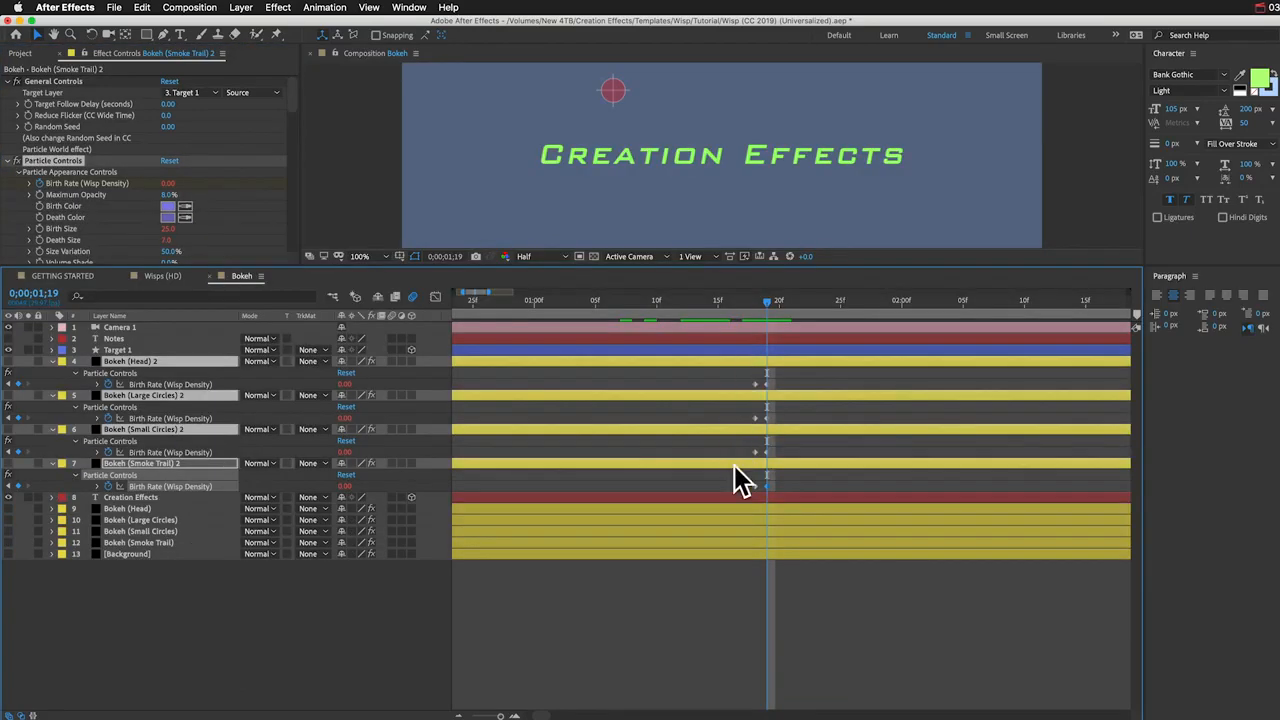
# Step: Keyframe the original Bokeh (Head) layer's Birth Rate at 0 at 0;00;01;18 and at 15 one frame further on, and reveal its keyframes
pyautogui.moveTo(766, 300); pyautogui.dragTo(753, 300)
pyautogui.click(771, 510)
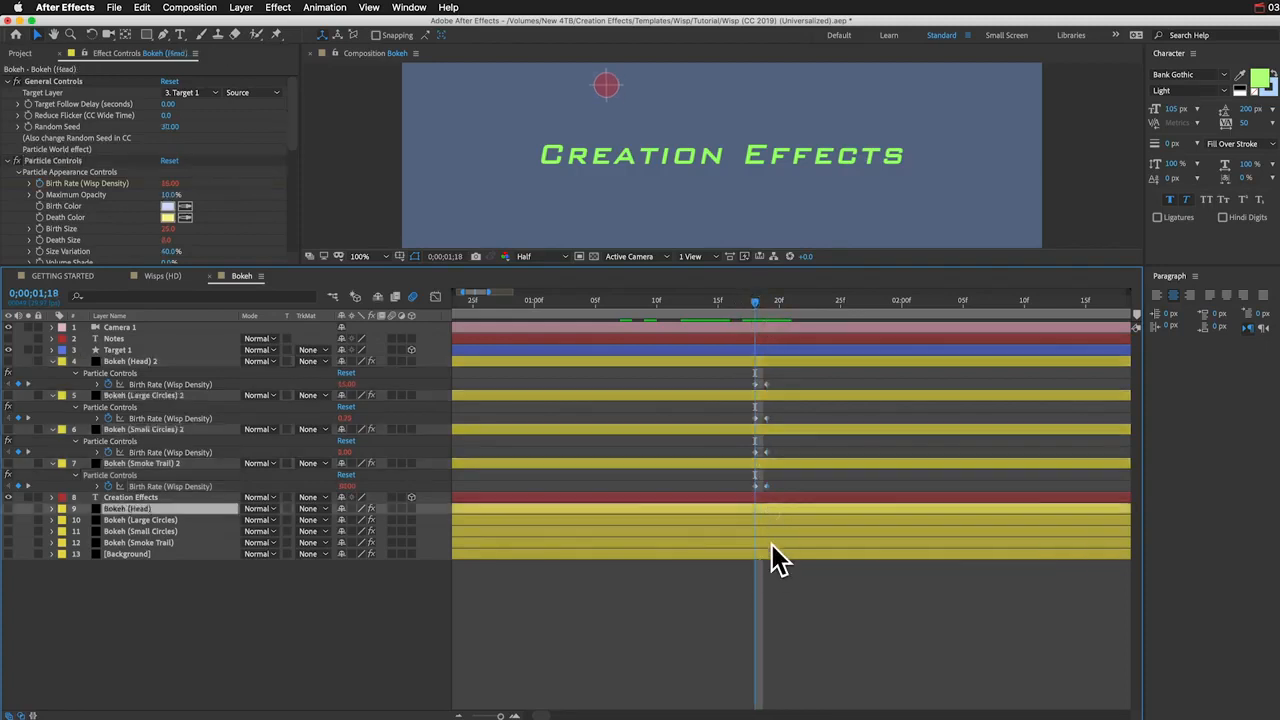
pyautogui.keyDown('shift'); pyautogui.click(771, 541); pyautogui.keyUp('shift')
pyautogui.click(145, 608)
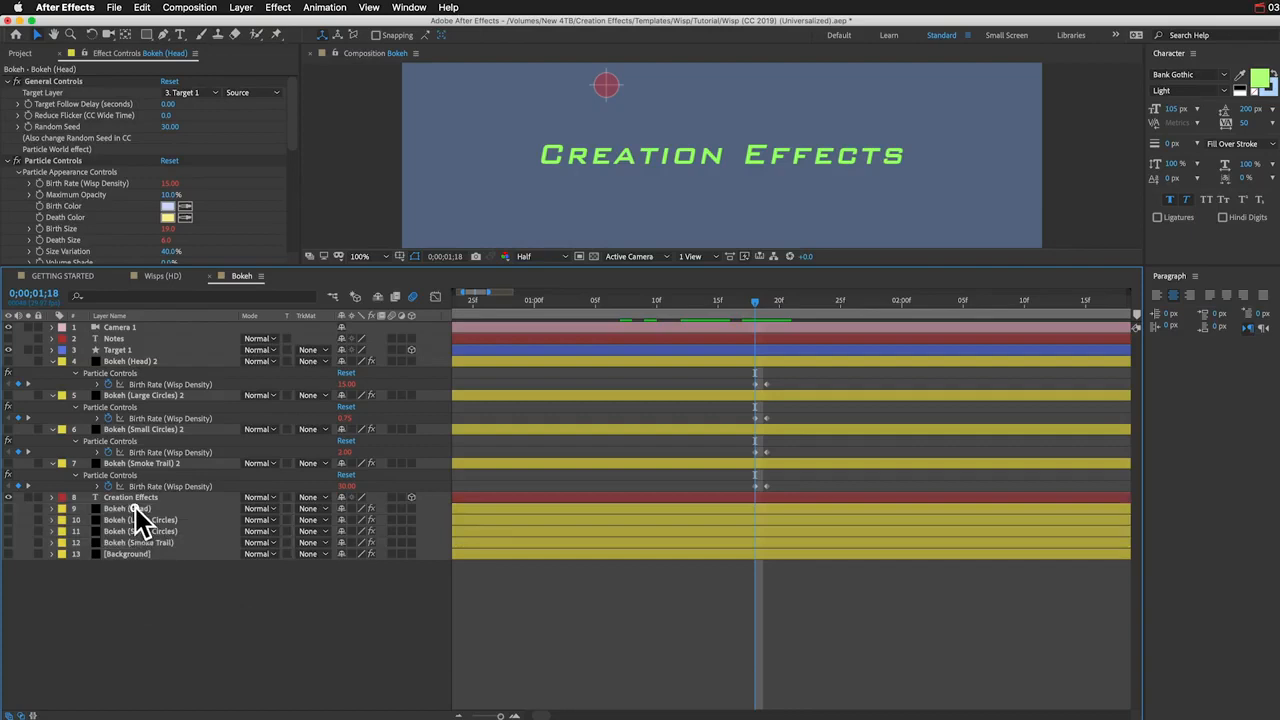
pyautogui.click(135, 508)
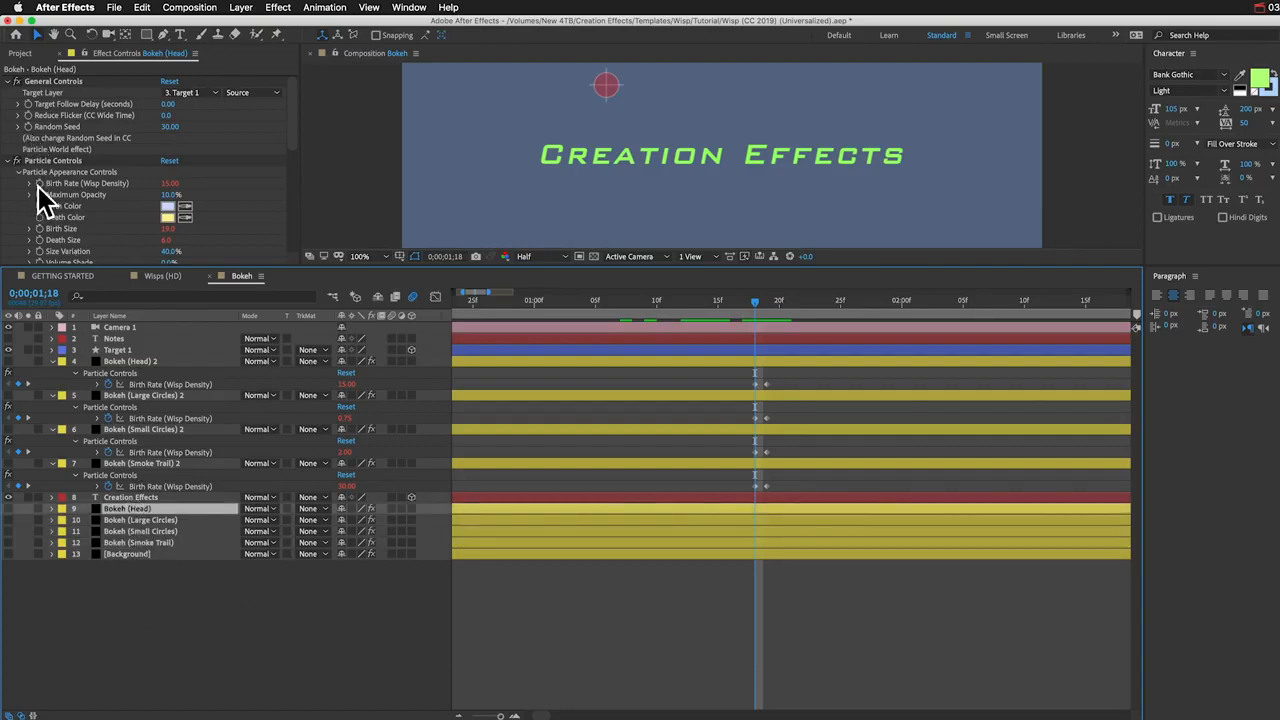
pyautogui.click(170, 187)
pyautogui.write('0')
pyautogui.press('Return')
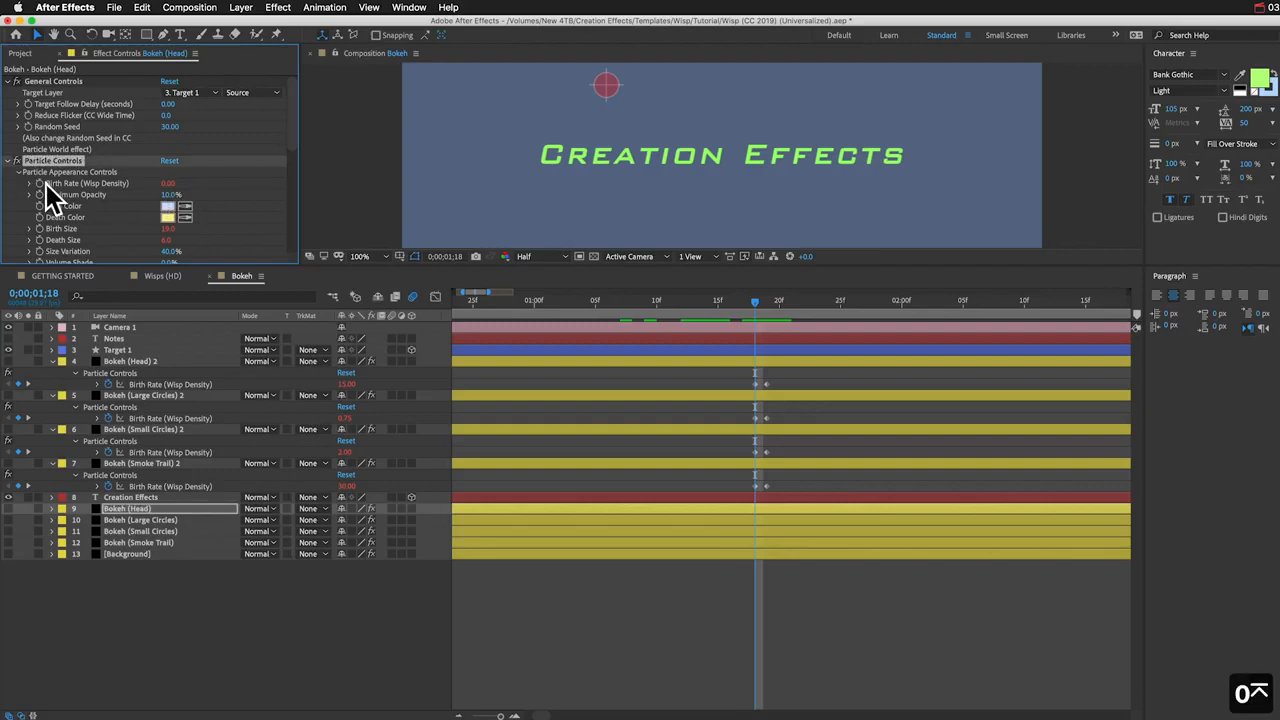
pyautogui.press('pagedown')
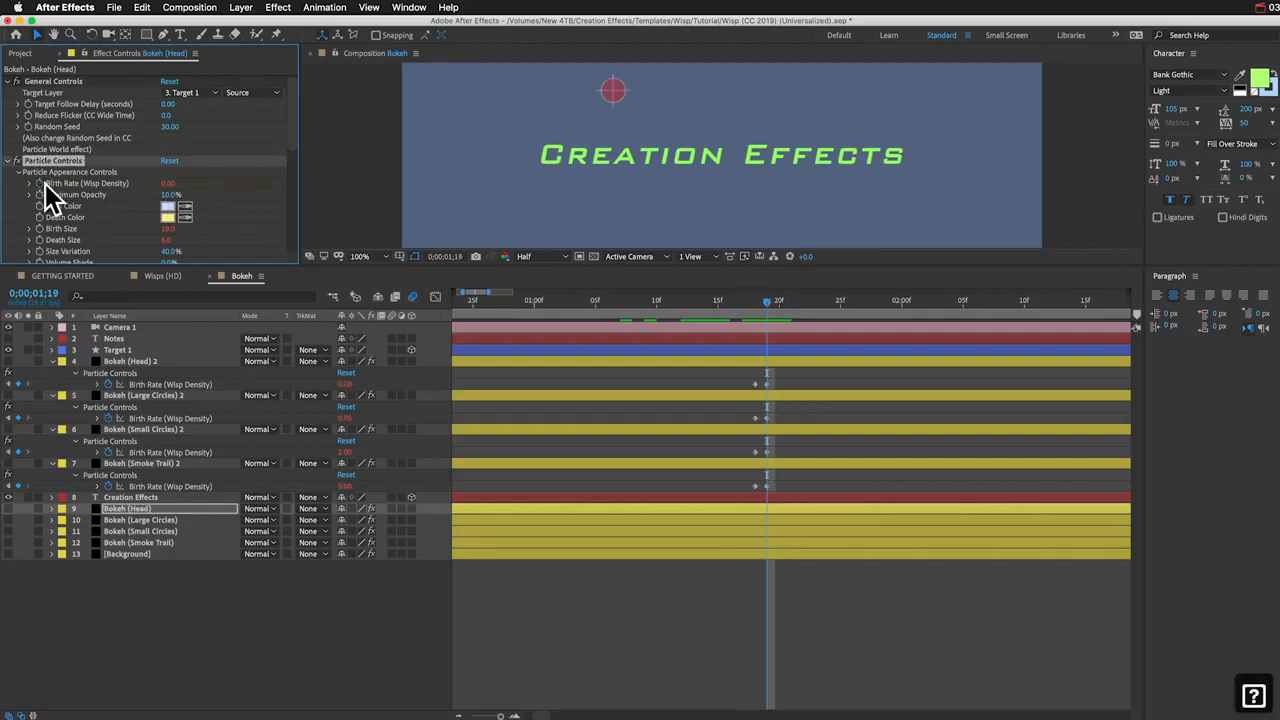
pyautogui.click(172, 187)
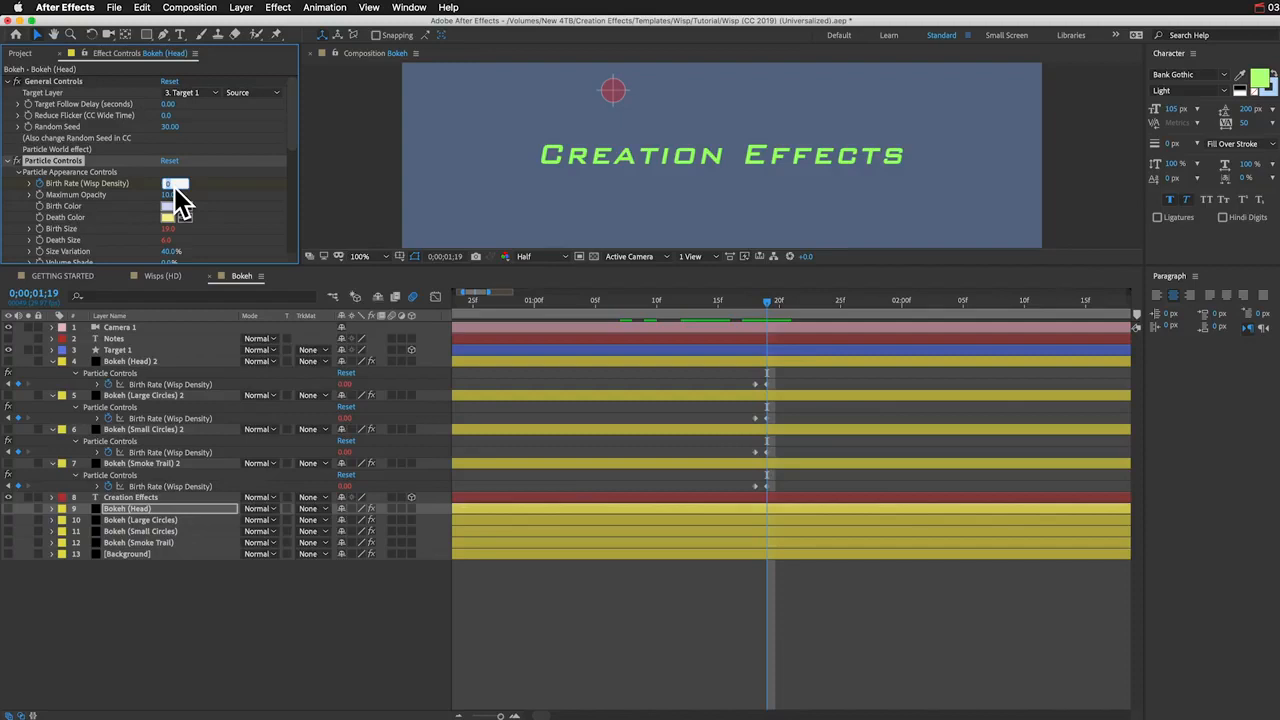
pyautogui.write('15')
pyautogui.press('Return')
pyautogui.press('u')
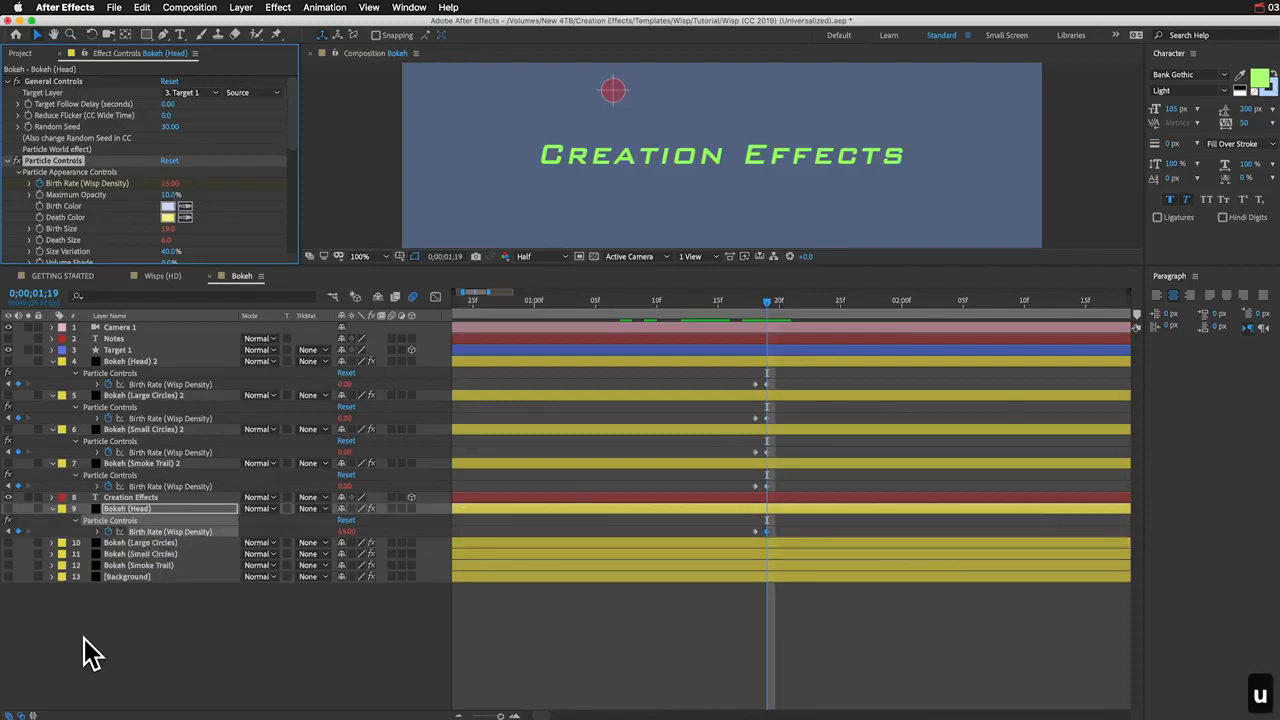
# Step: Keyframe the original Bokeh (Large Circles) layer's Birth Rate at 0.75 at 0;00;01;19 and at 0 one frame earlier
pyautogui.click(160, 543)
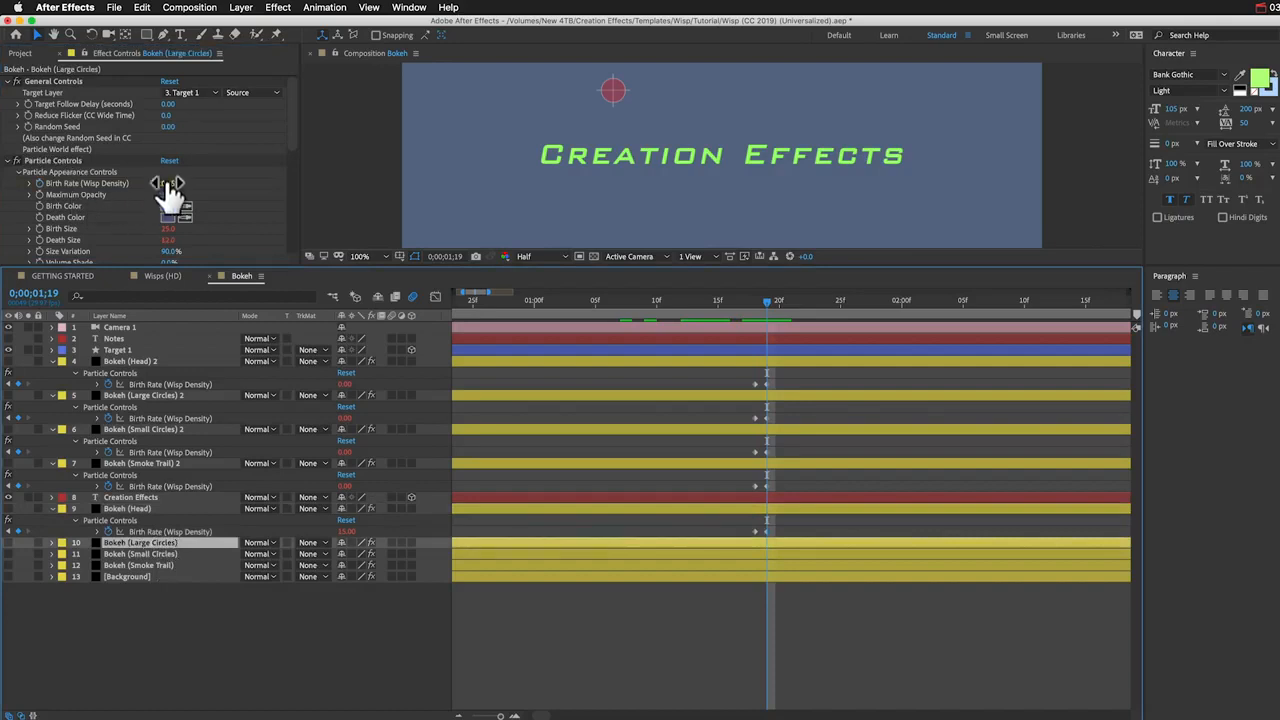
pyautogui.click(169, 184)
pyautogui.write('0.75')
pyautogui.press('Return')
pyautogui.press('pageup')
# Step: Keyframe the original Small Circles and Smoke Trail layers' Birth Rate at 0 at 0;00;01;18 and at 2 and 30 one frame on, revealing the keyframes
pyautogui.click(170, 554)
pyautogui.click(168, 184)
pyautogui.write('0')
pyautogui.press('Return')
pyautogui.click(175, 565)
pyautogui.click(169, 184)
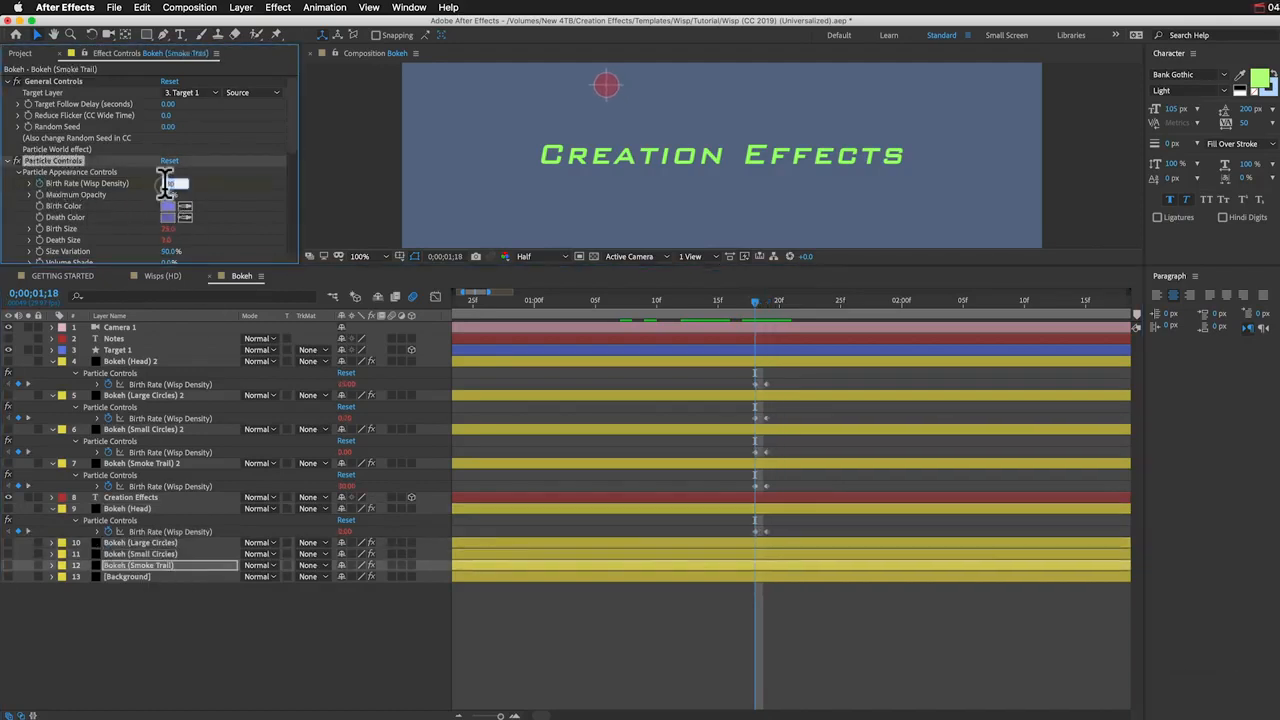
pyautogui.write('30')
pyautogui.press('Return')
pyautogui.keyDown('shift'); pyautogui.click(150, 543); pyautogui.keyUp('shift')
pyautogui.press('u')
# Step: Copy Bokeh (Head) 2's Birth Rate keyframes to 0;00;01;25 and reverse them to run from 0 at 0;00;01;26 to 15 at 0;00;01;27
pyautogui.click(836, 359)
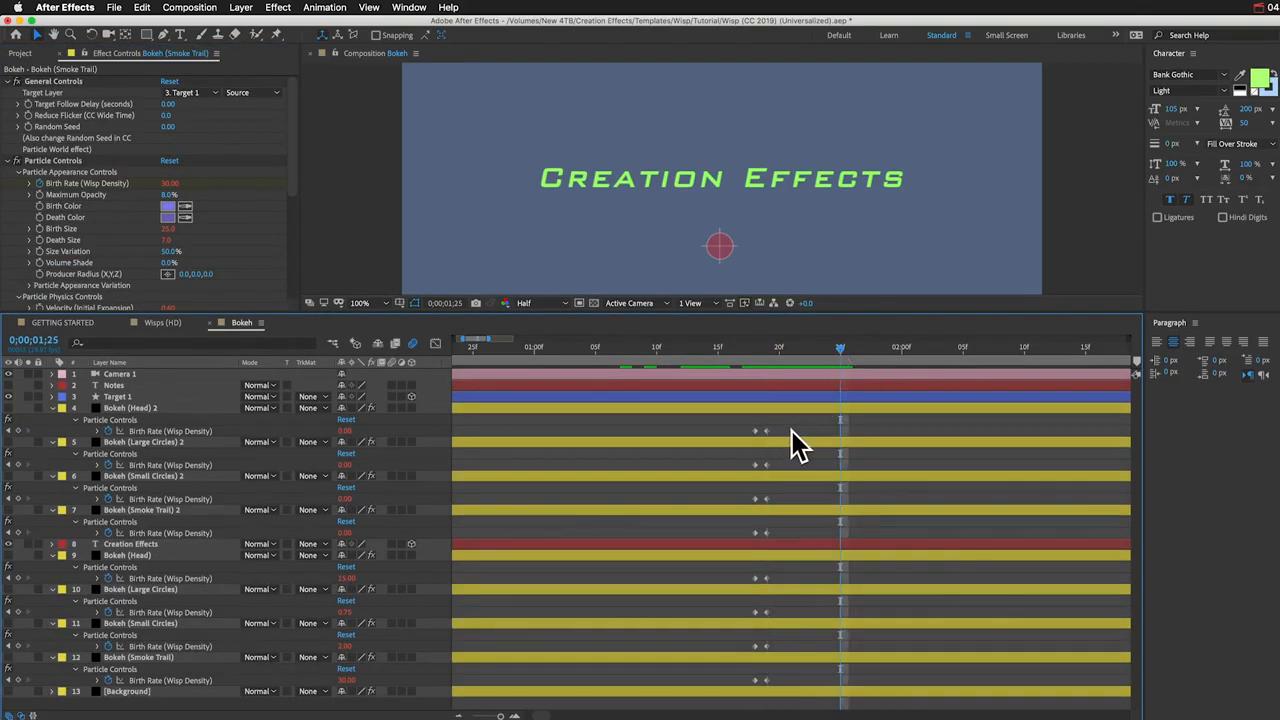
pyautogui.moveTo(791, 430); pyautogui.dragTo(751, 426)
pyautogui.press('super+c')
pyautogui.press('super+v')
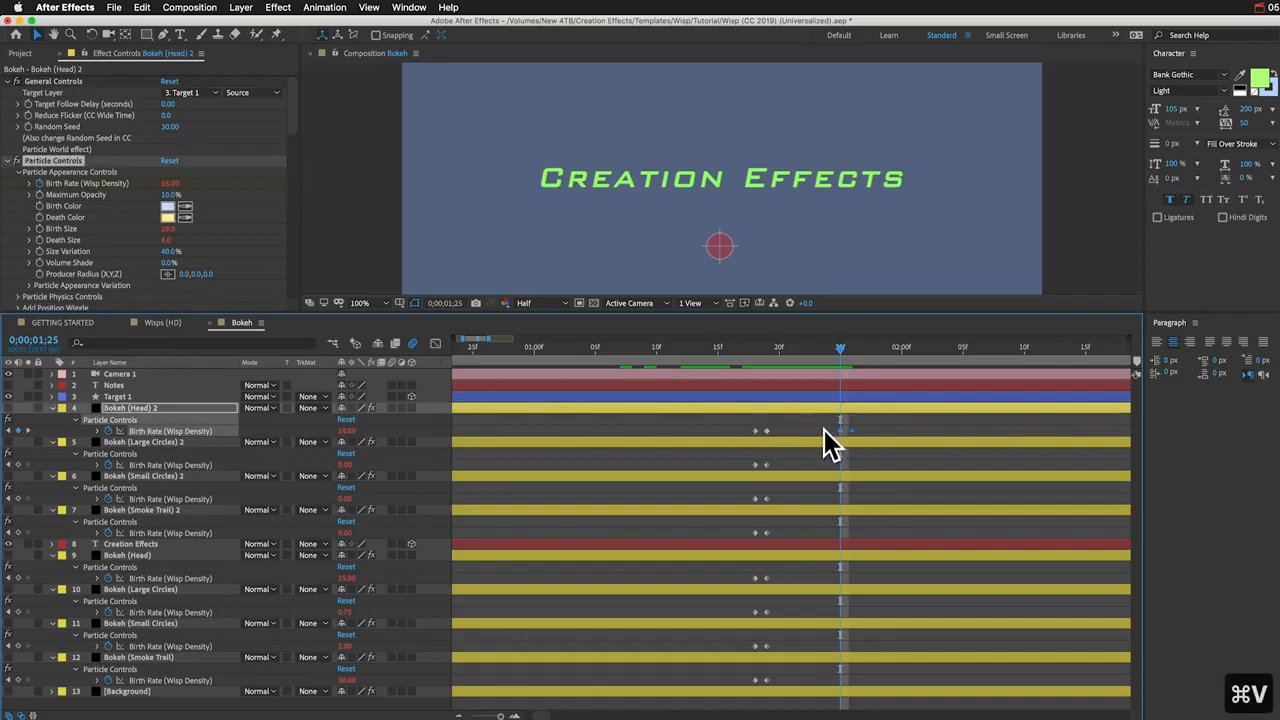
pyautogui.moveTo(841, 430); pyautogui.dragTo(866, 432)
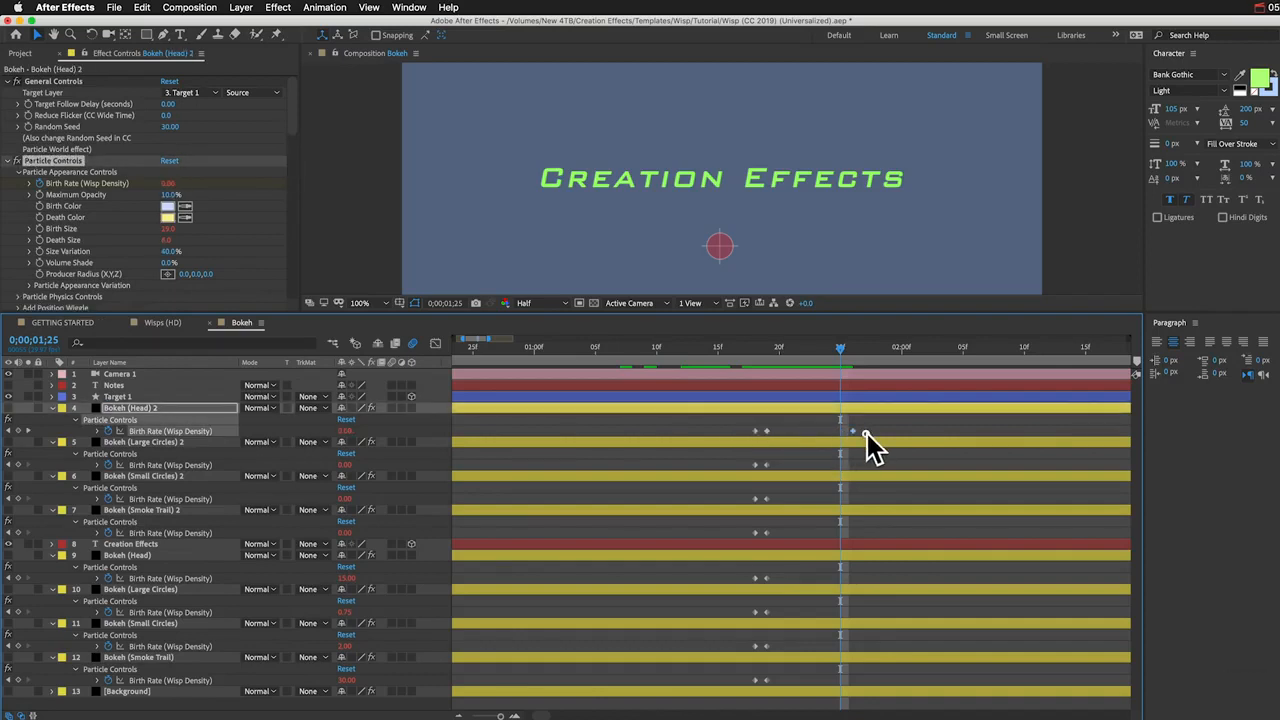
# Step: Copy the Birth Rate keyframes of Bokeh (Large Circles) 2 and (Small Circles) 2 to 0;00;01;25 and reverse each pair by moving its first keyframe to 0;00;01;27
pyautogui.moveTo(769, 459); pyautogui.dragTo(744, 467)
pyautogui.press('super+c')
pyautogui.press('super+v')
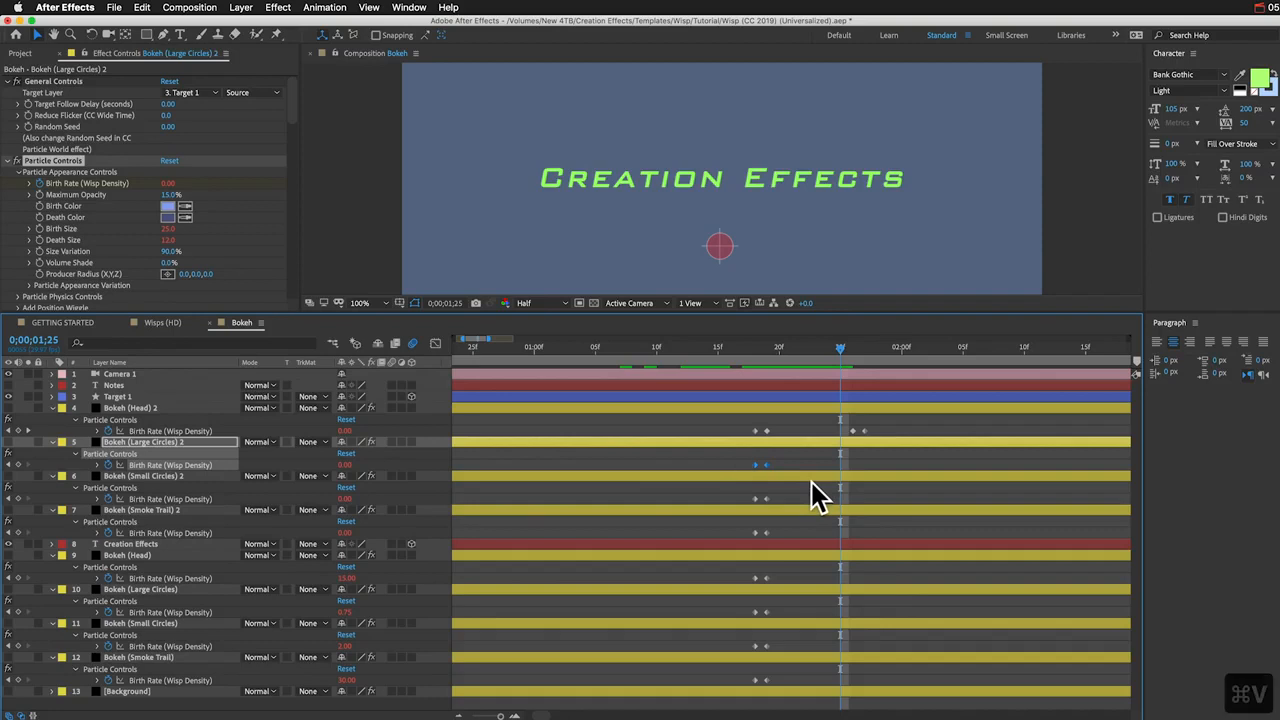
pyautogui.moveTo(840, 465); pyautogui.dragTo(866, 468)
pyautogui.moveTo(774, 493); pyautogui.dragTo(729, 501)
pyautogui.press('super+c')
pyautogui.press('super+v')
pyautogui.click(829, 499)
pyautogui.moveTo(841, 499); pyautogui.dragTo(867, 501)
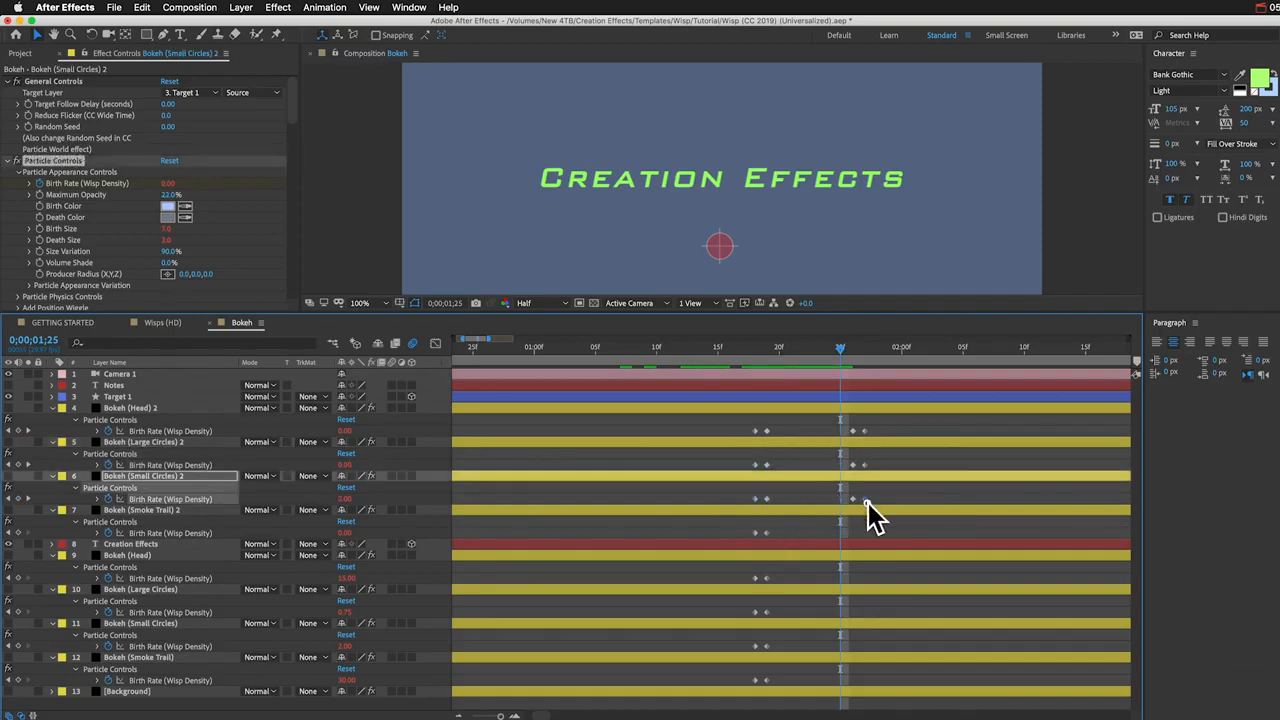
# Step: Copy Bokeh (Smoke Trail) 2's Birth Rate keyframes to 0;00;01;25 and reverse them to run from 0 at 0;00;01;26 to 30 at 0;00;01;27
pyautogui.moveTo(774, 527); pyautogui.dragTo(738, 535)
pyautogui.press('super+c')
pyautogui.press('super+v')
pyautogui.click(829, 533)
pyautogui.moveTo(840, 533); pyautogui.dragTo(866, 534)
# Step: Copy the original Bokeh (Head) layer's Birth Rate keyframes to 0;00;01;25 and reverse them to run from 15 at 0;00;01;26 to 0 at 0;00;01;27
pyautogui.moveTo(776, 573); pyautogui.dragTo(749, 580)
pyautogui.press('super+c')
pyautogui.press('super+v')
pyautogui.click(829, 579)
pyautogui.moveTo(840, 578); pyautogui.dragTo(871, 579)
# Step: Copy the original Large Circles, Small Circles and Smoke Trail layers' Birth Rate keyframes to 0;00;01;25 and move each copied 0 keyframe to 0;00;01;27
pyautogui.moveTo(775, 606); pyautogui.dragTo(744, 647)
pyautogui.press('super+c')
pyautogui.press('super+v')
pyautogui.click(825, 645)
pyautogui.moveTo(840, 646); pyautogui.dragTo(866, 647)
pyautogui.moveTo(775, 675); pyautogui.dragTo(751, 681)
pyautogui.press('super+c')
pyautogui.press('super+v')
pyautogui.moveTo(840, 680); pyautogui.dragTo(866, 681)
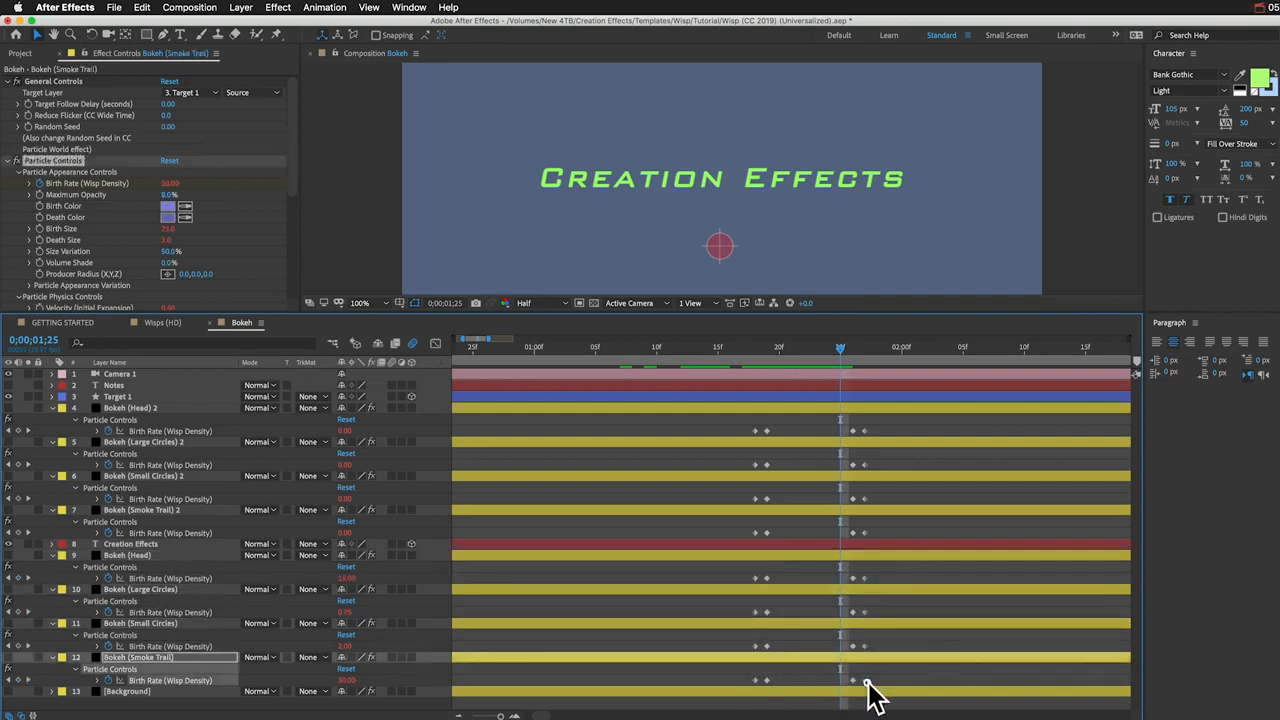
# Step: Copy the first pair of Birth Rate keyframes on each of the four duplicate Bokeh layers and paste it at 0;00;02;02
pyautogui.hscroll(5, 989, 519)
pyautogui.moveTo(628, 347); pyautogui.dragTo(720, 350)
pyautogui.moveTo(521, 435); pyautogui.dragTo(602, 450)
pyautogui.press('super+c')
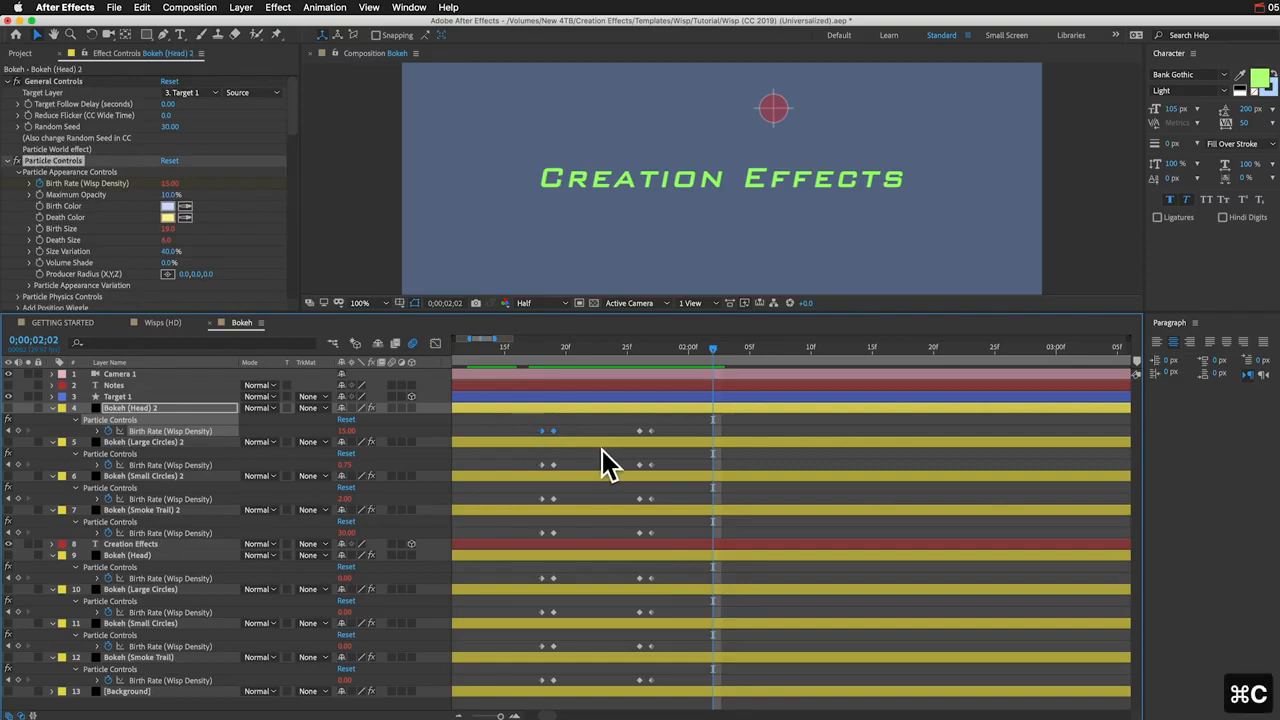
pyautogui.click(567, 457)
pyautogui.press('super+v')
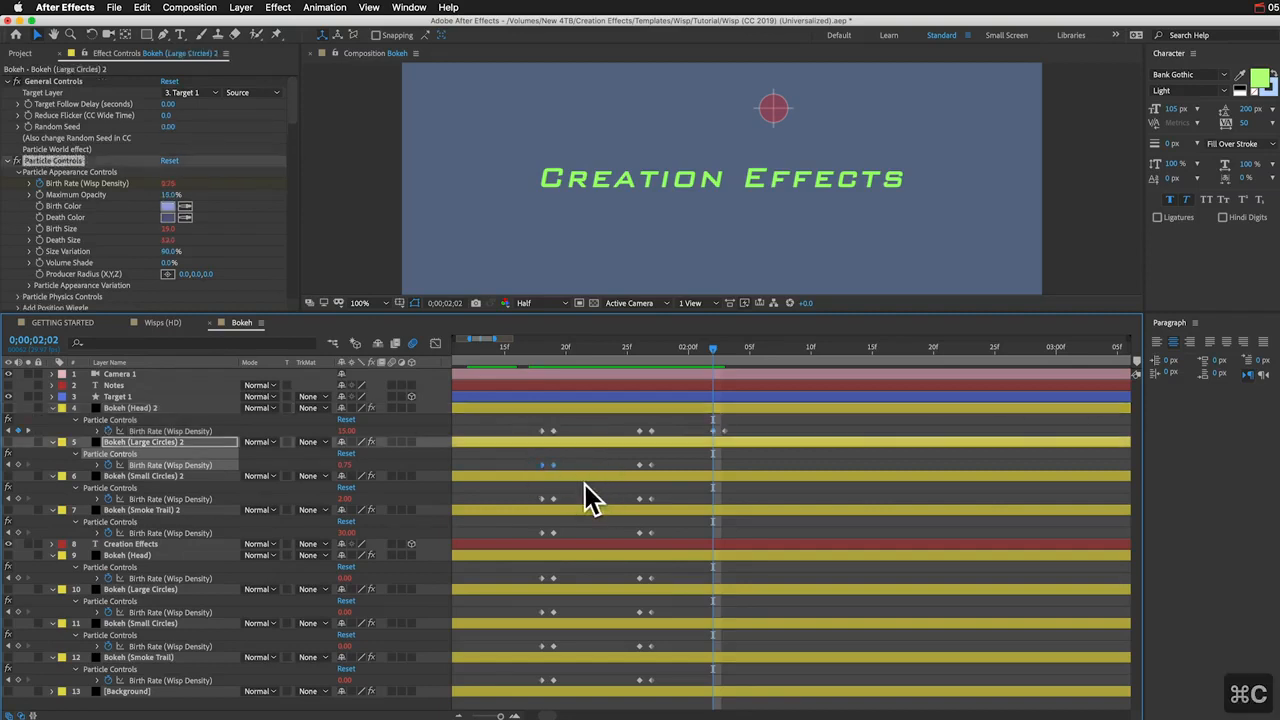
pyautogui.click(578, 498)
pyautogui.press('super+v')
pyautogui.click(535, 532)
pyautogui.press('super+v')
# Step: Copy the first pair of Birth Rate keyframes on each of the four original Bokeh layers and paste it at 0;00;02;02
pyautogui.click(543, 578)
pyautogui.press('super+v')
pyautogui.click(569, 612)
pyautogui.press('super+v')
pyautogui.click(562, 646)
pyautogui.press('super+v')
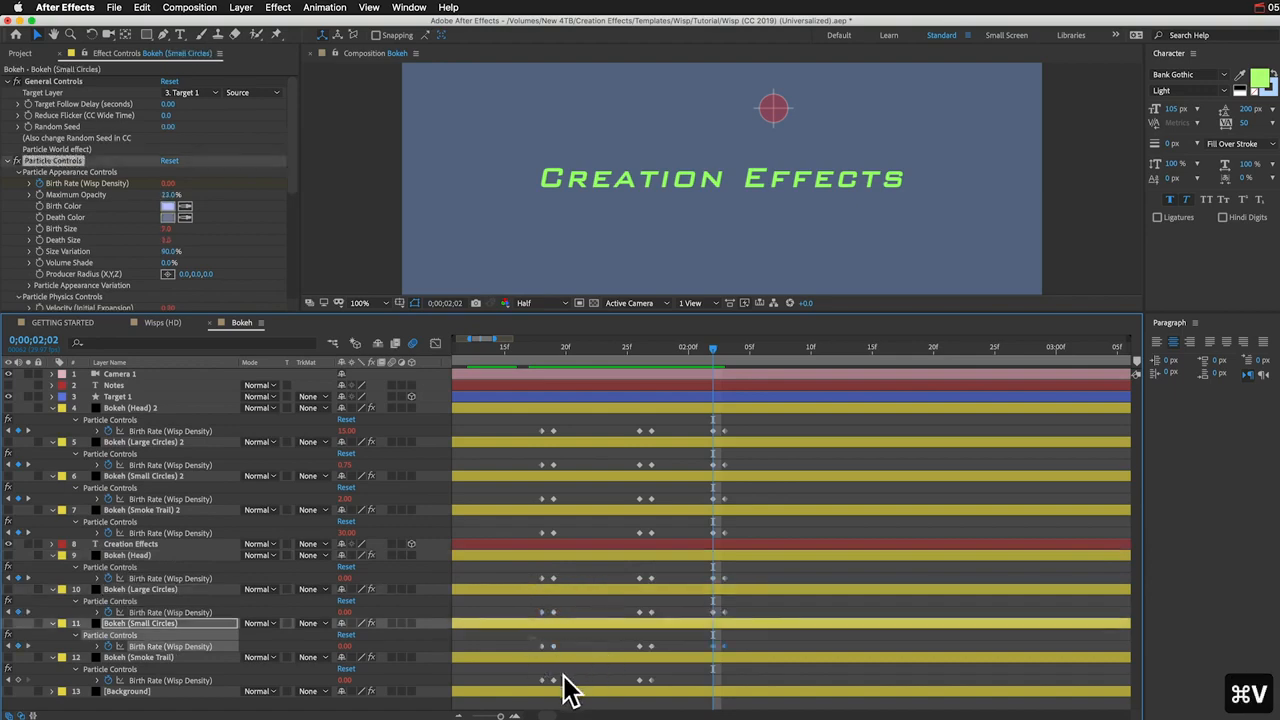
pyautogui.click(566, 680)
pyautogui.press('super+v')
# Step: Go to 0;00;02;14, collapse the layers, and make both sets of four Bokeh layers visible in an enlarged composition view
pyautogui.hscroll(-3, 598, 420)
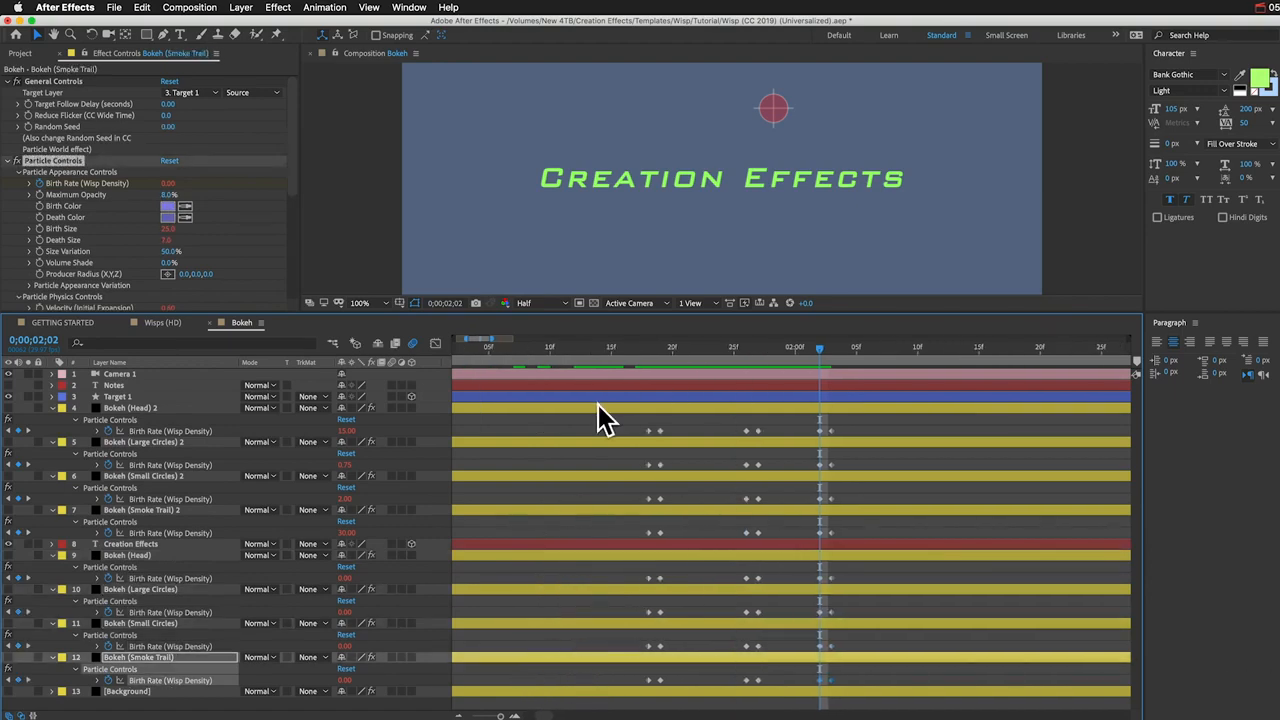
pyautogui.click(182, 409)
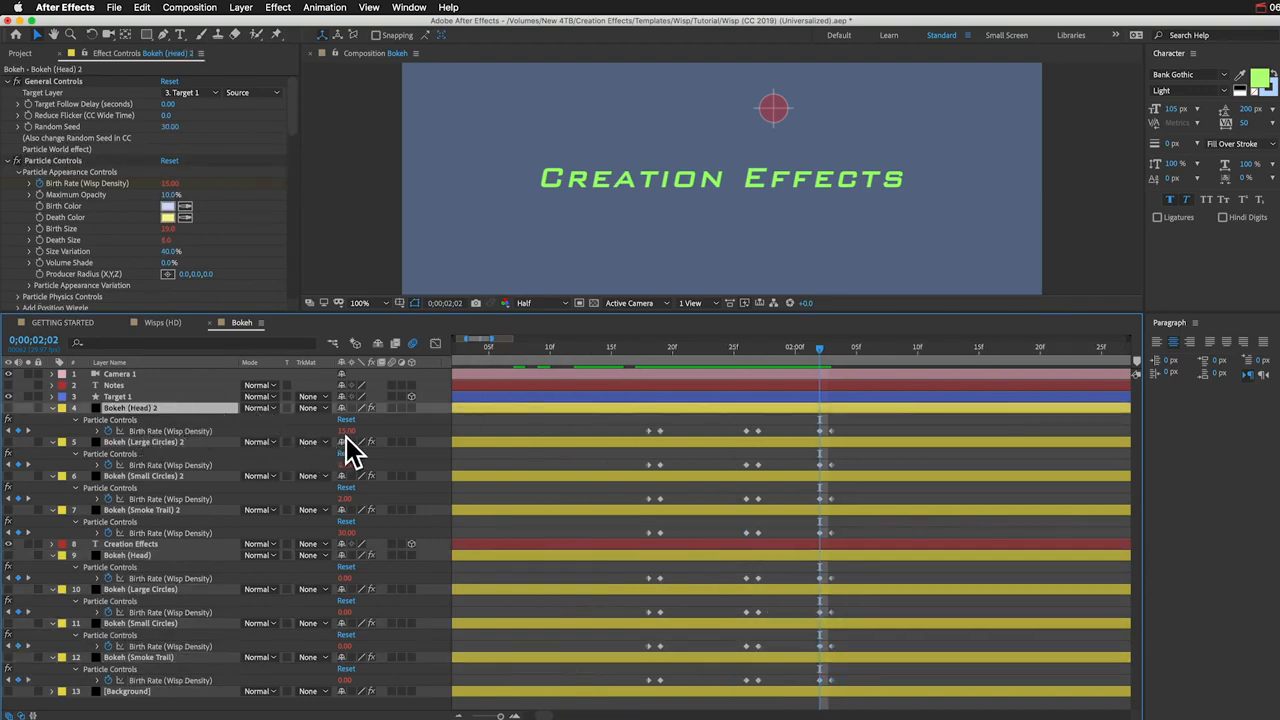
pyautogui.moveTo(629, 348)
pyautogui.mouseDown()
pyautogui.moveTo(494, 343)
pyautogui.moveTo(792, 377)
pyautogui.moveTo(834, 403)
pyautogui.moveTo(967, 422)
pyautogui.mouseUp()
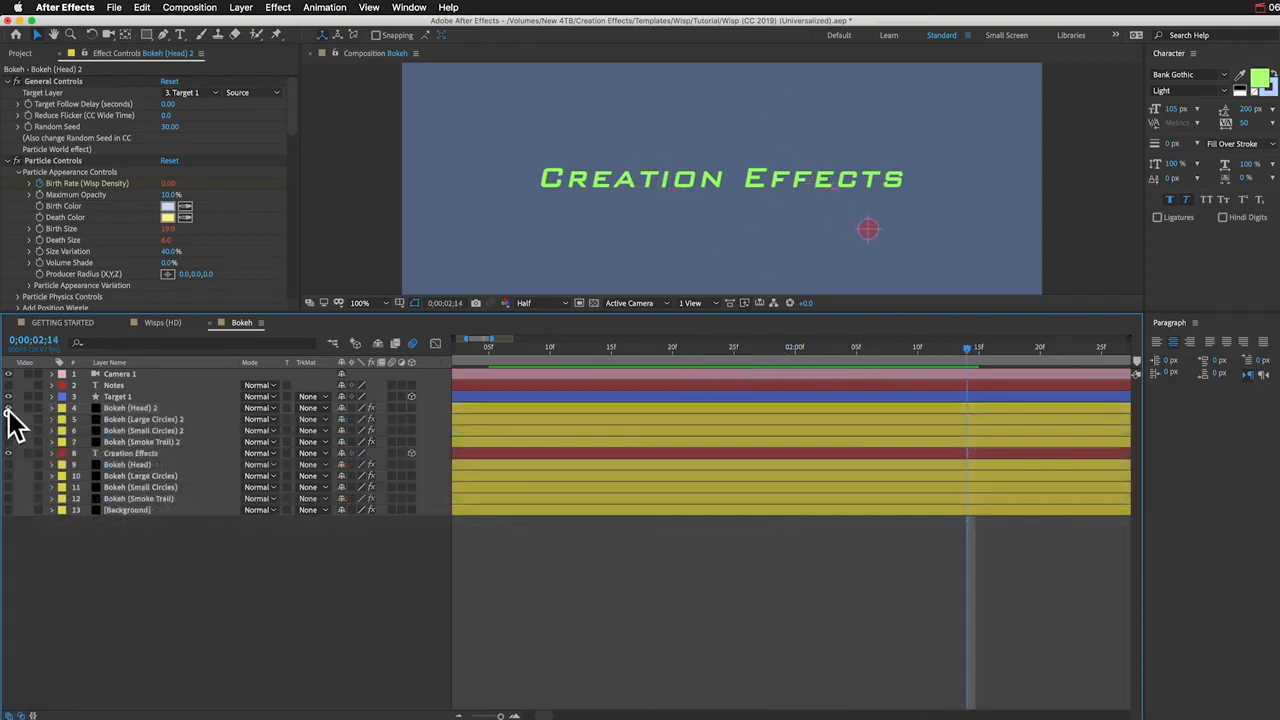
pyautogui.moveTo(558, 314); pyautogui.dragTo(558, 474)
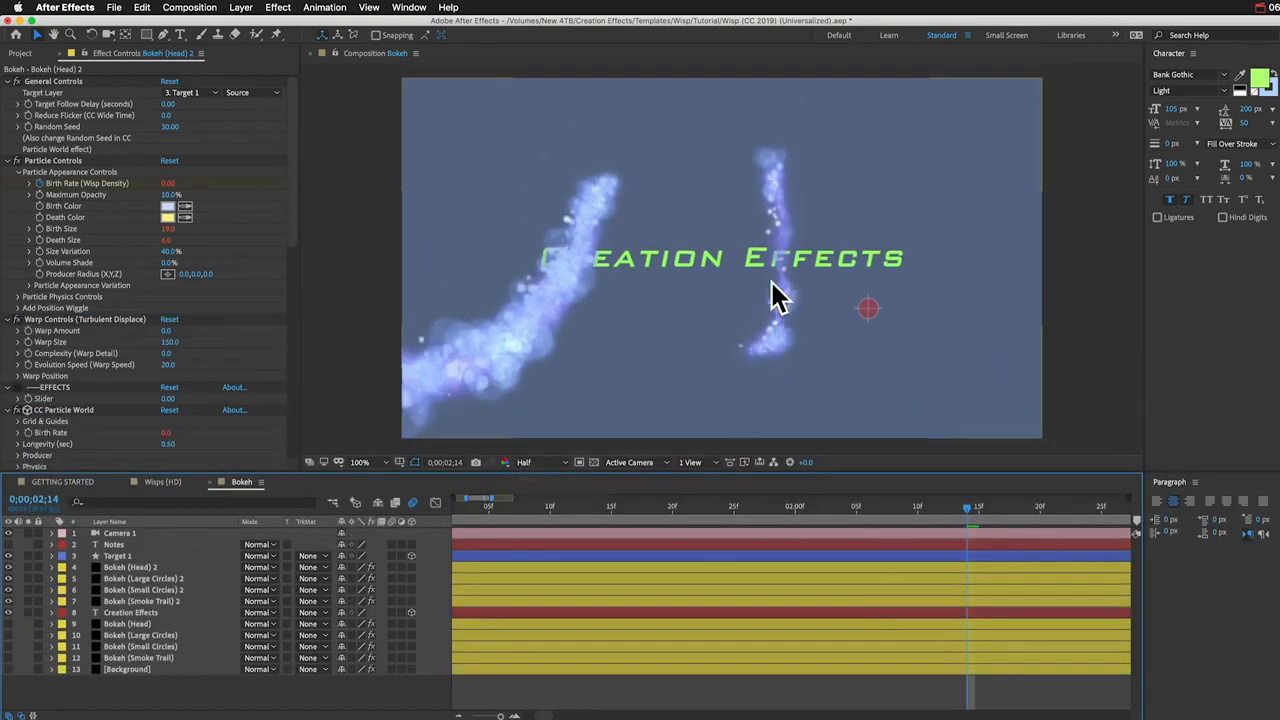
pyautogui.moveTo(9, 623); pyautogui.dragTo(9, 675)
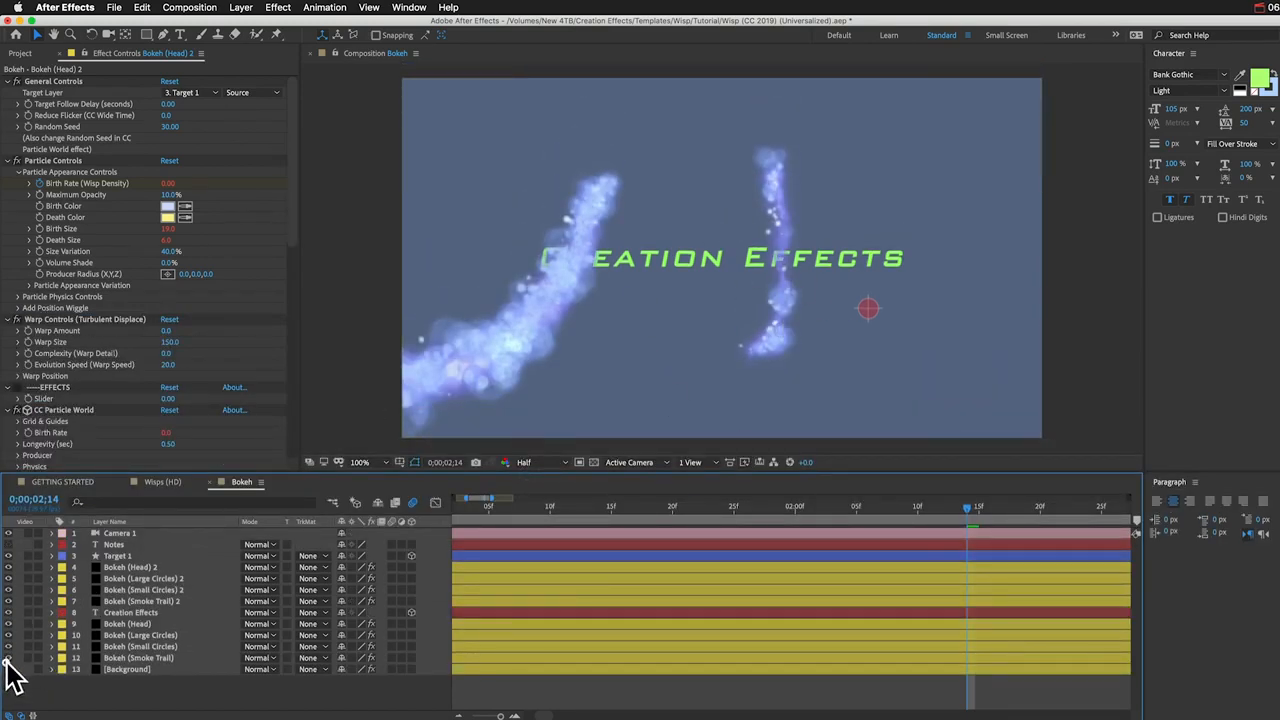
pyautogui.moveTo(11, 601); pyautogui.dragTo(12, 567)
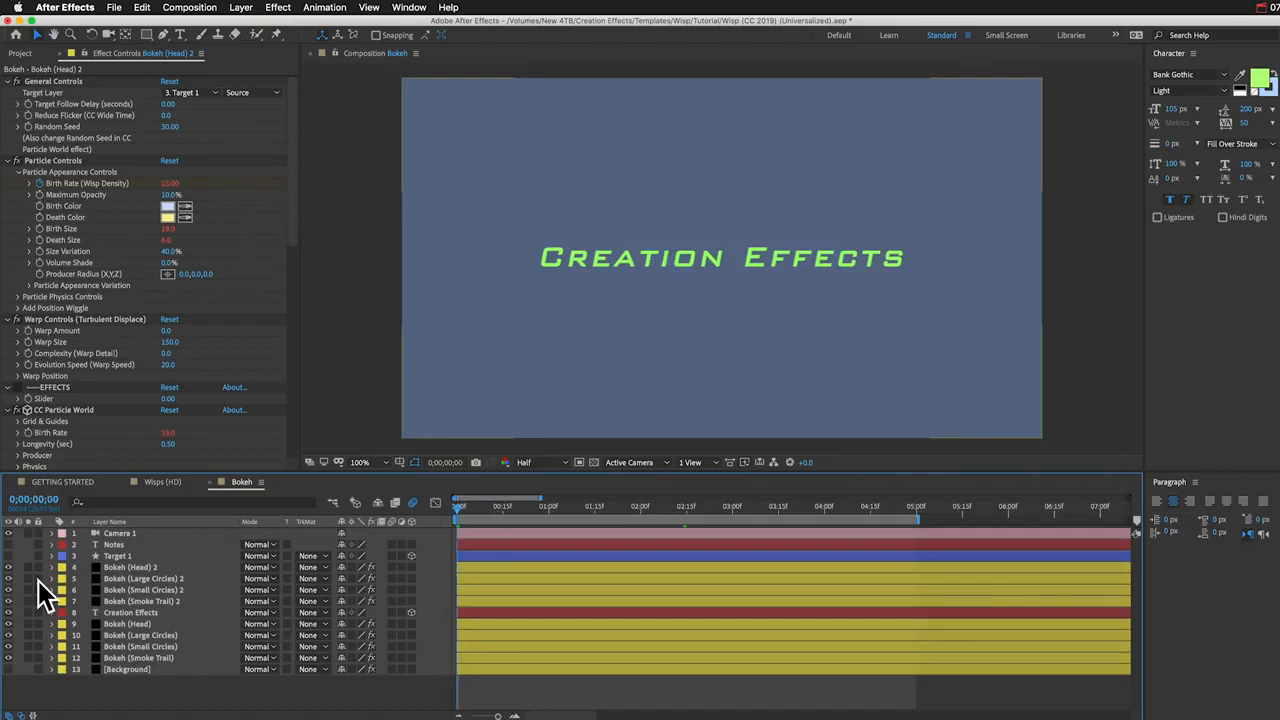
# Step: Keyframe Camera 1's Position at 0;00;00;00, push it in to Z -3361.2 at 0;00;05;00, and preview the animation
pyautogui.click(117, 534)
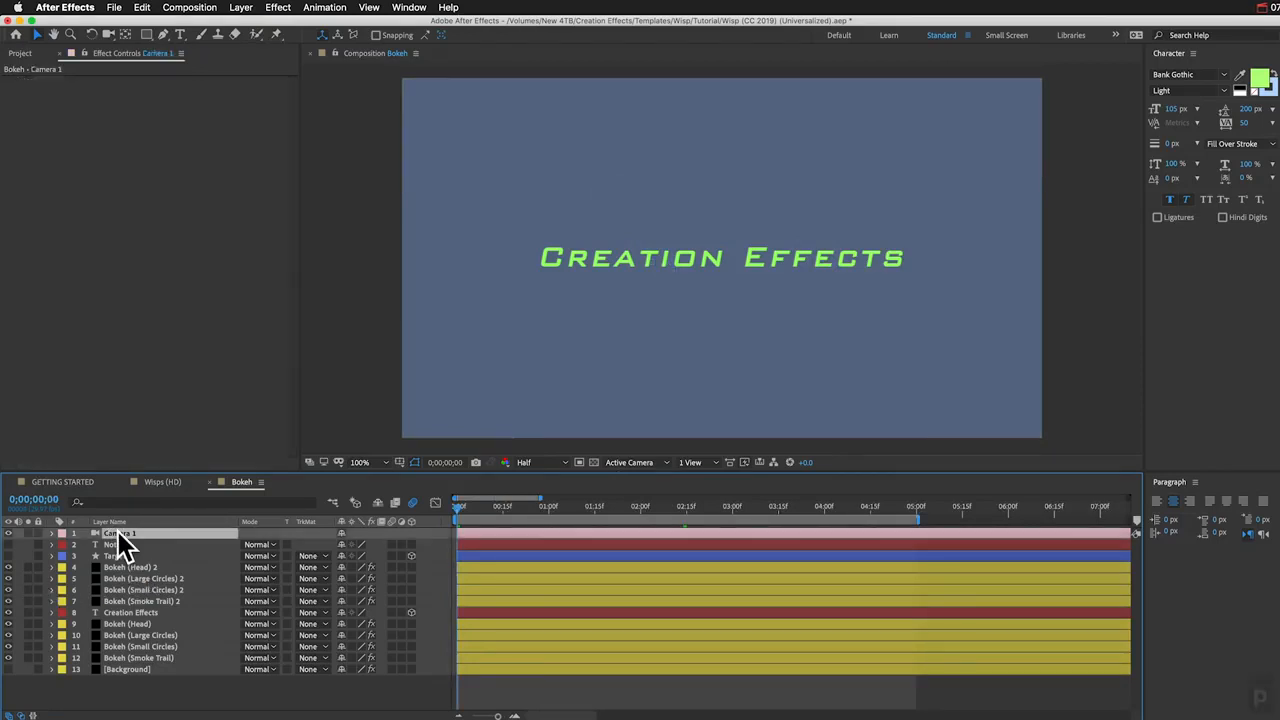
pyautogui.press('p')
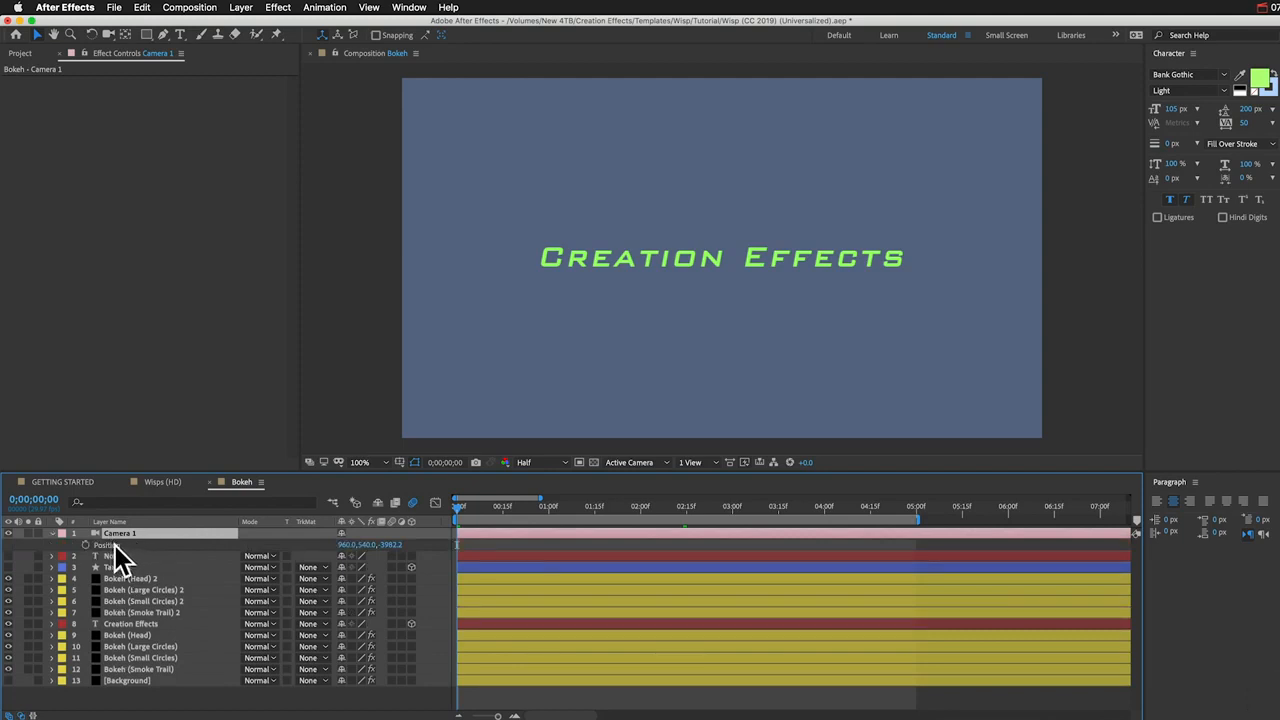
pyautogui.click(86, 545)
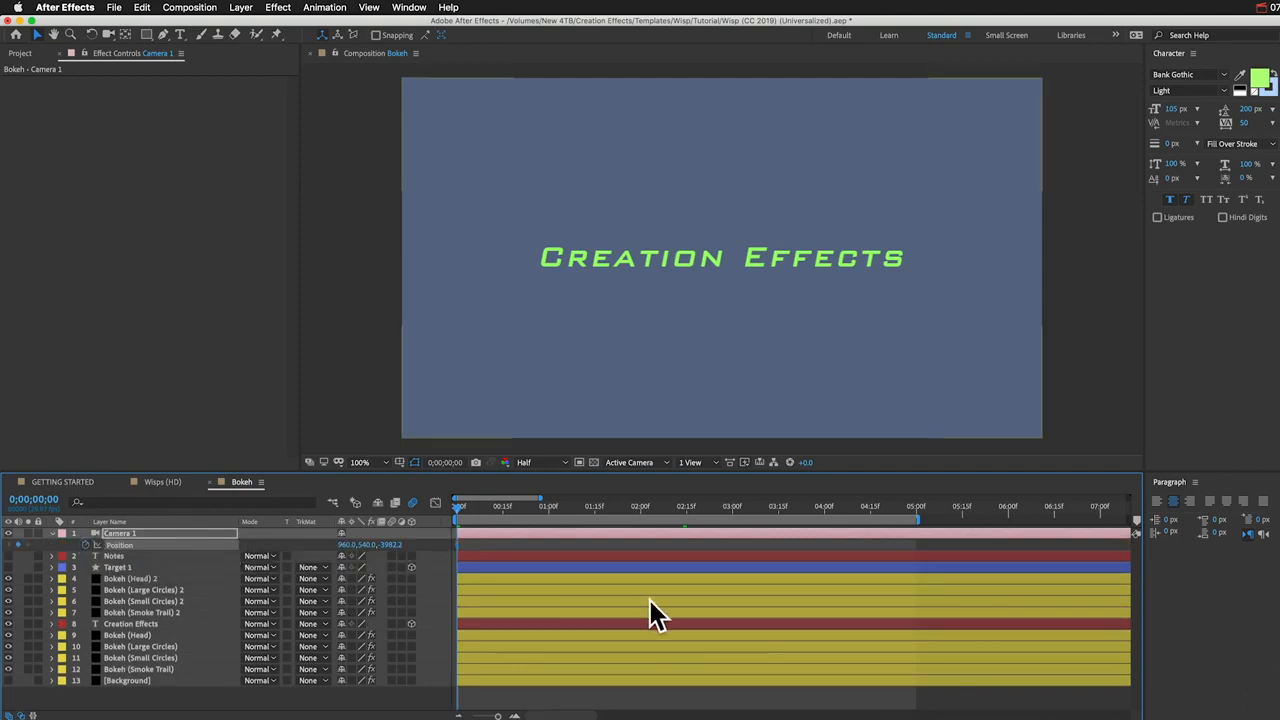
pyautogui.click(917, 507)
pyautogui.moveTo(390, 547); pyautogui.dragTo(478, 545)
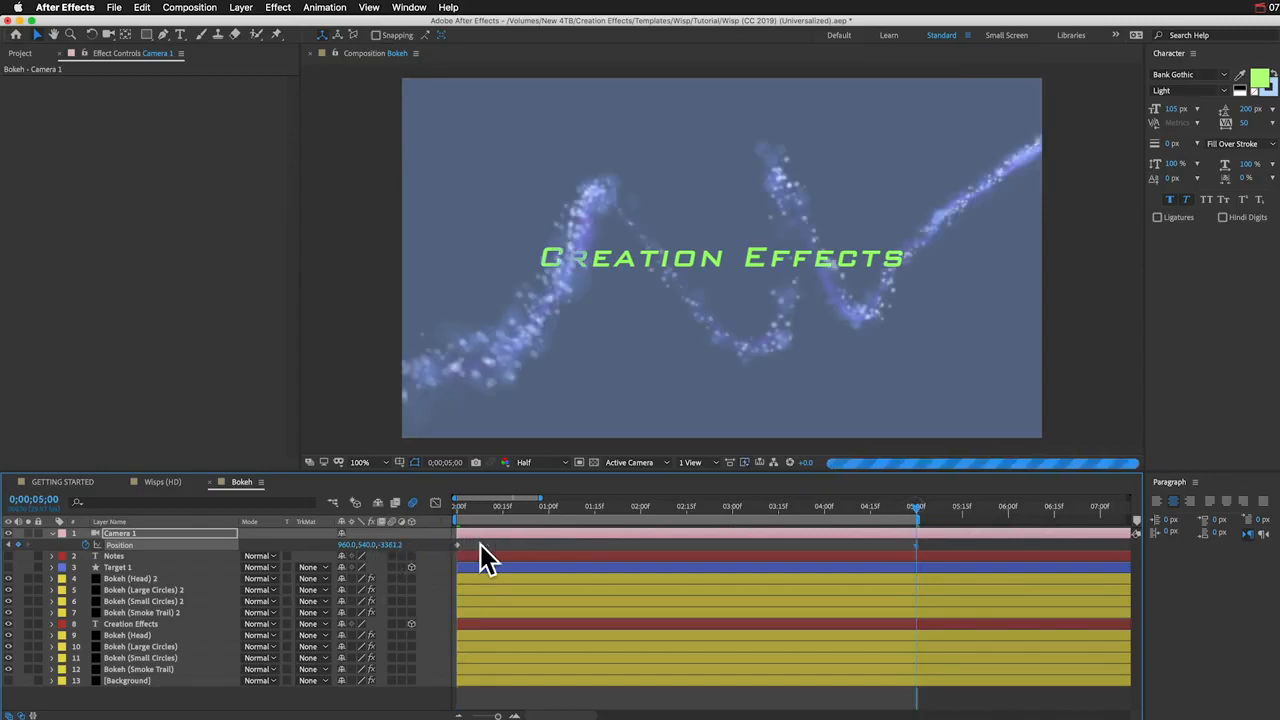
pyautogui.press('space')
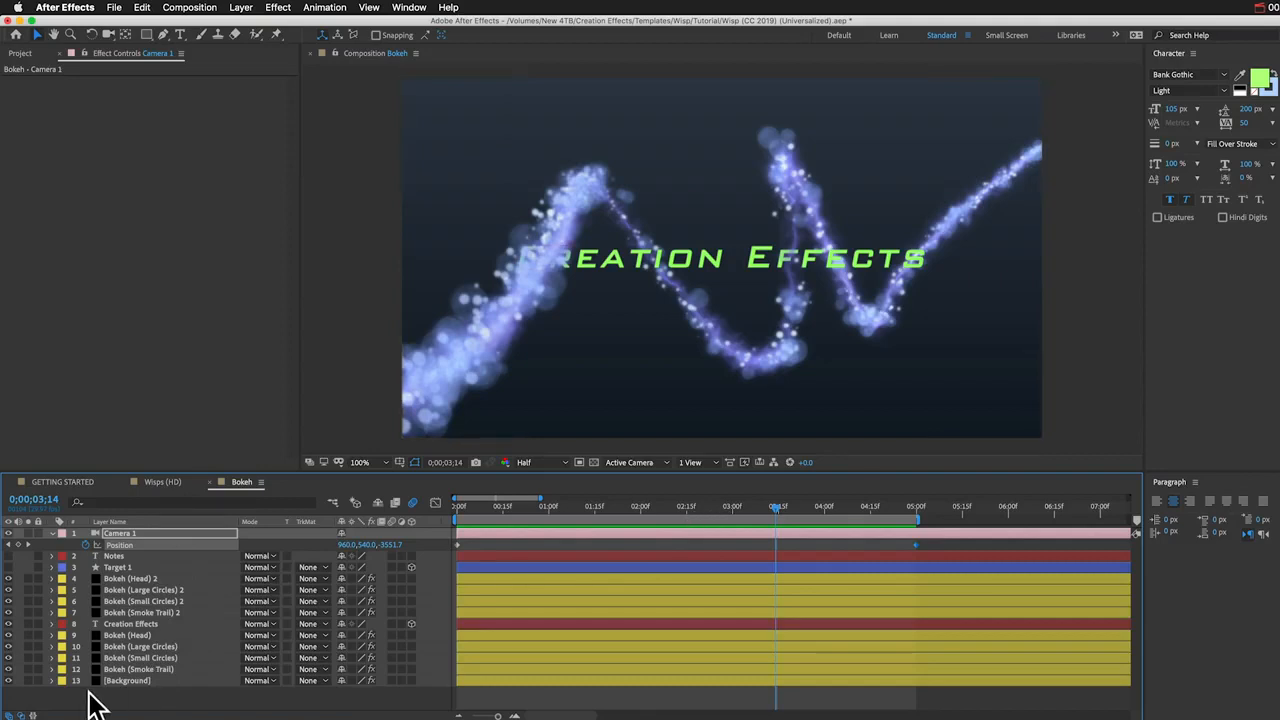
pyautogui.press('space')
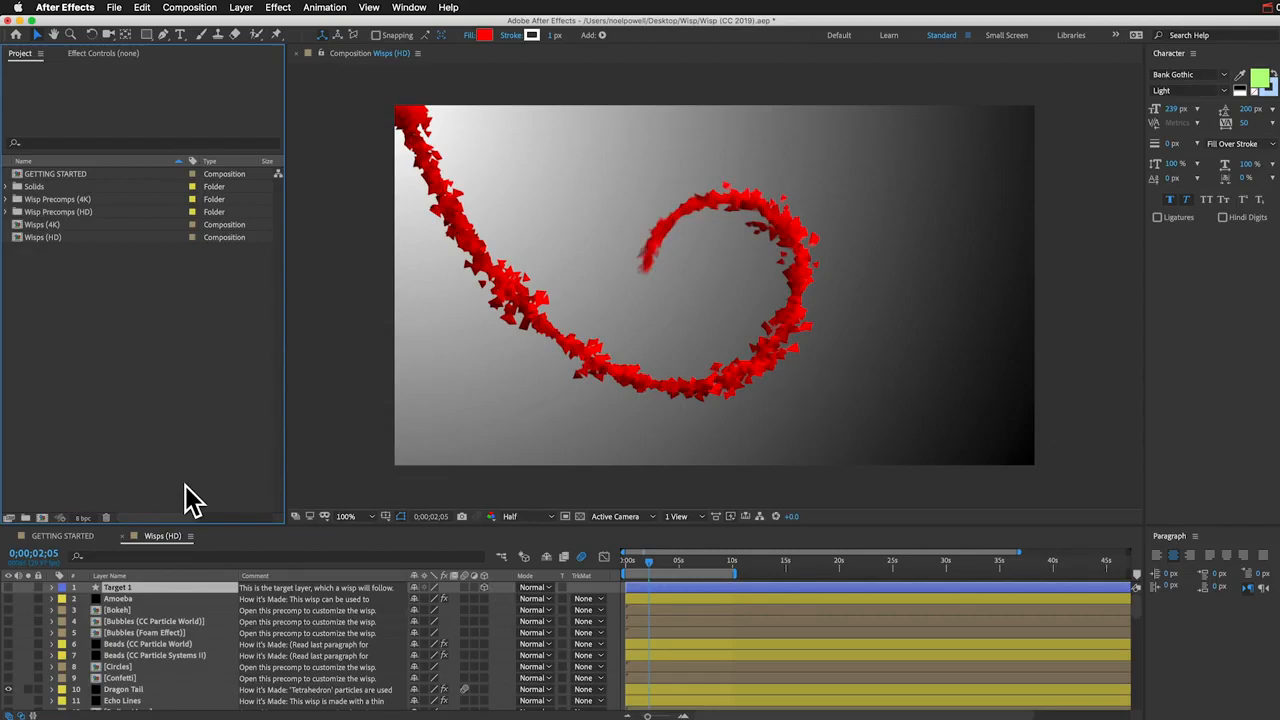
# Step: Preview the Dragon Tail wisp in Wisps (HD) and hide its layer
pyautogui.press('space')
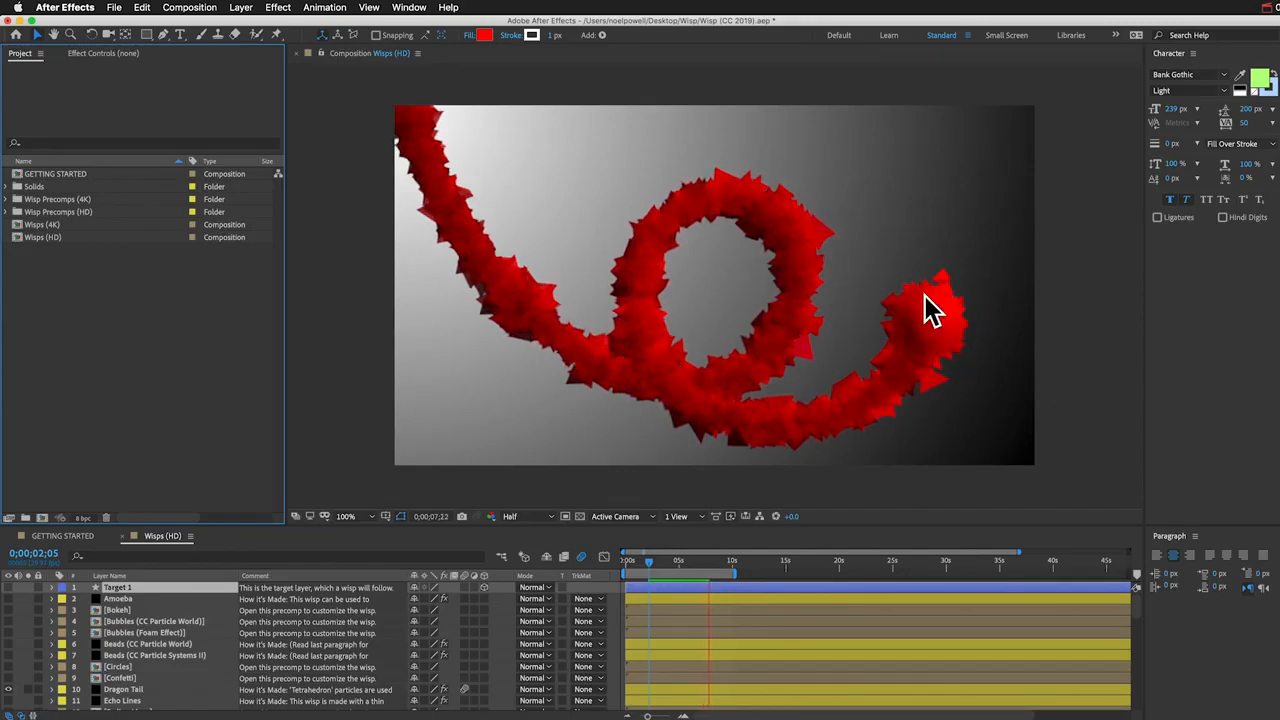
pyautogui.press('space')
pyautogui.press('space')
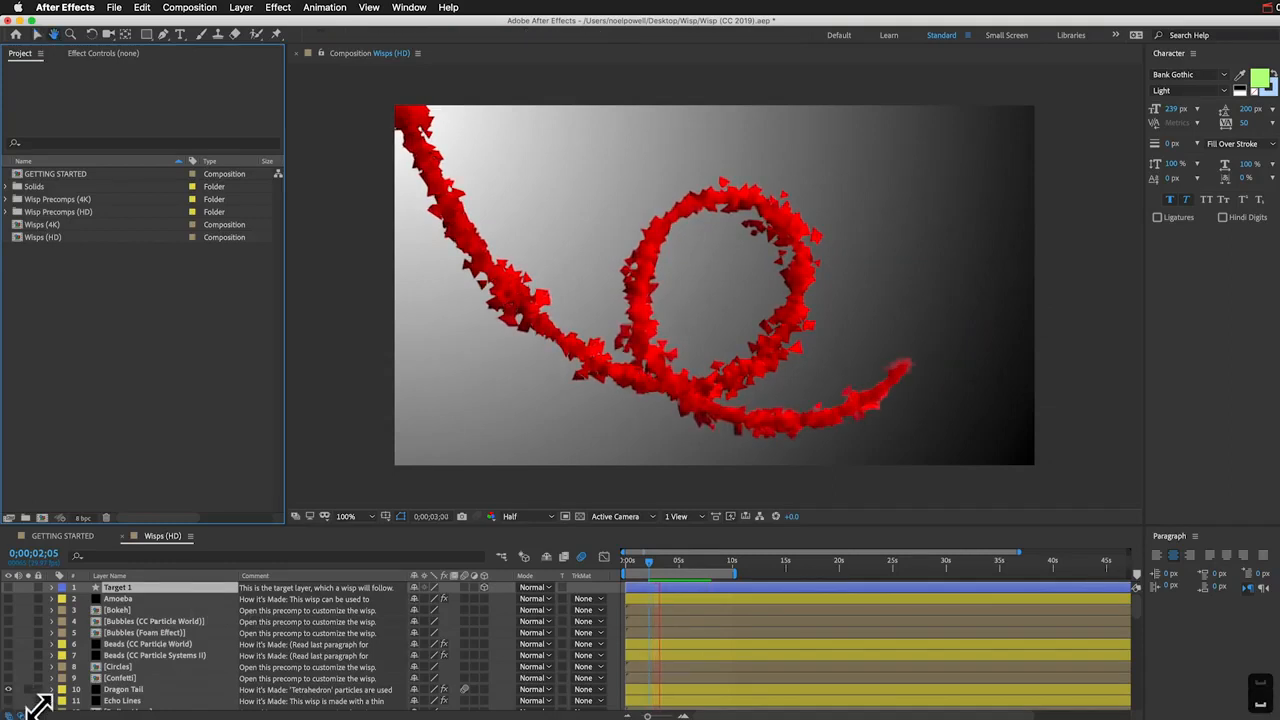
pyautogui.click(9, 689)
# Step: Open the Growing Vine precomp from Wisps (HD) down to its vine and leaf layers and preview the growth animation
pyautogui.scroll(-3, 114, 668)
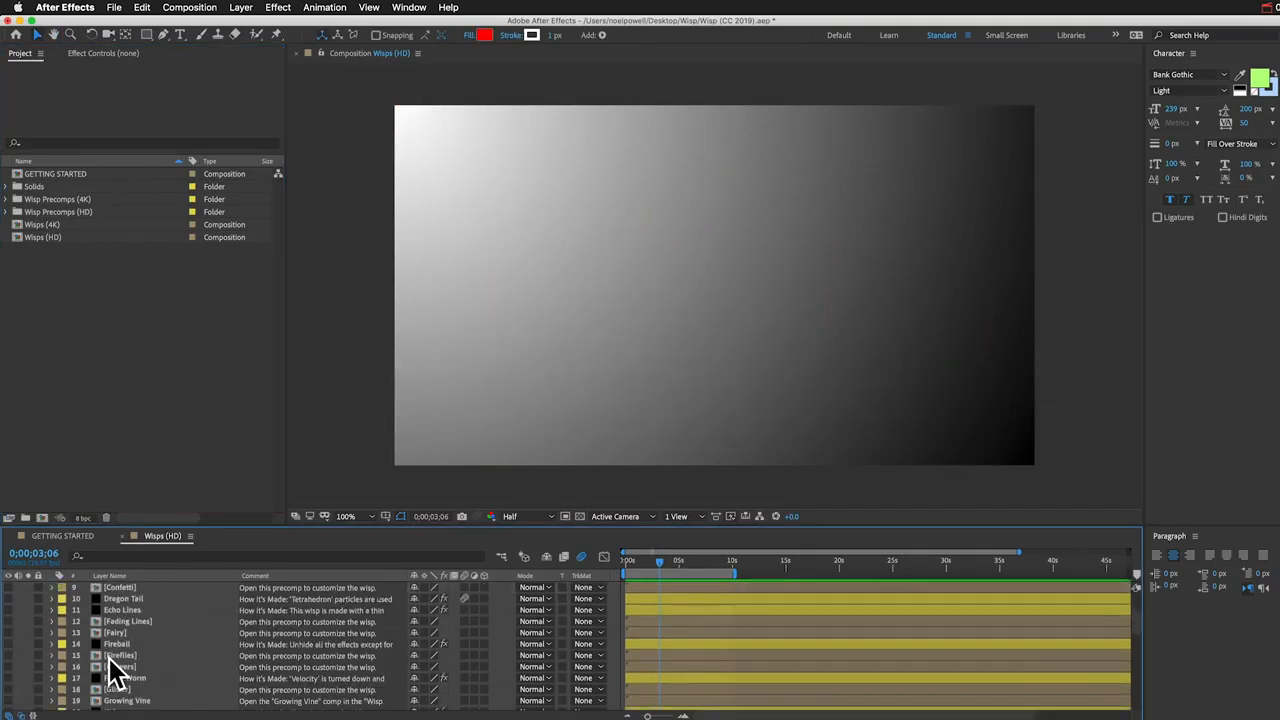
pyautogui.scroll(-3, 114, 668)
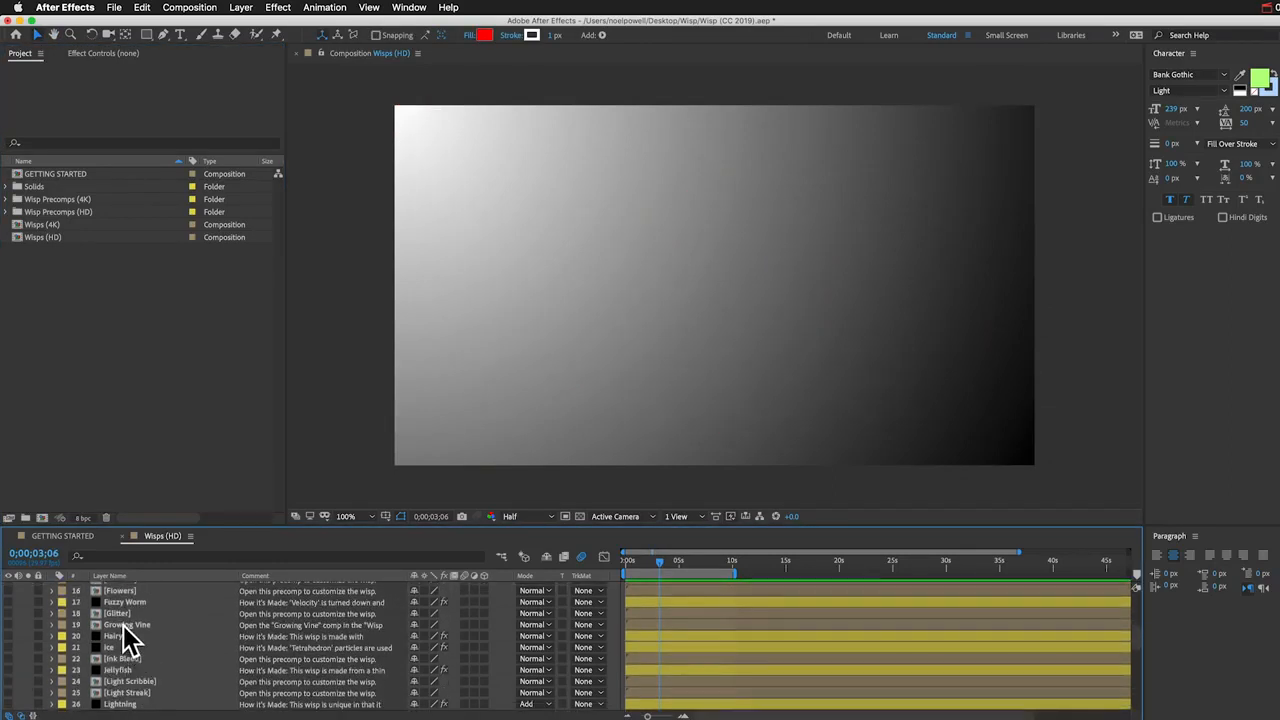
pyautogui.click(123, 625)
pyautogui.doubleClick(123, 625)
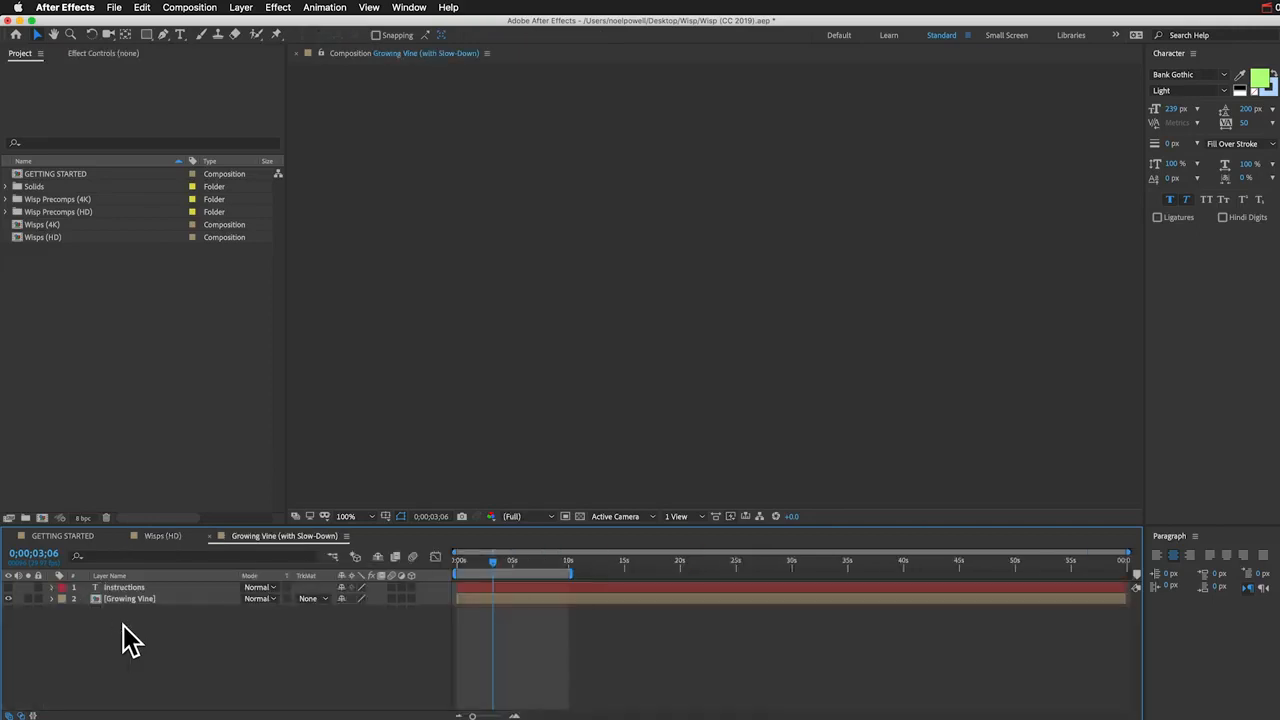
pyautogui.press('space')
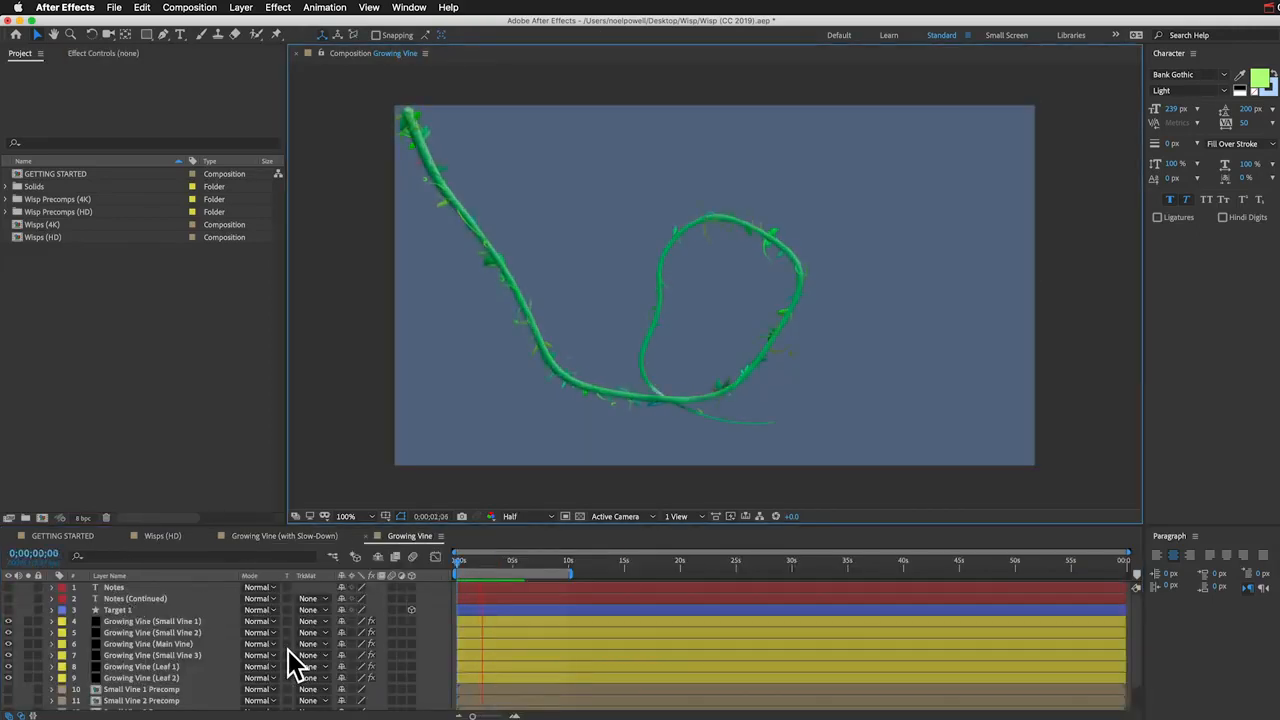
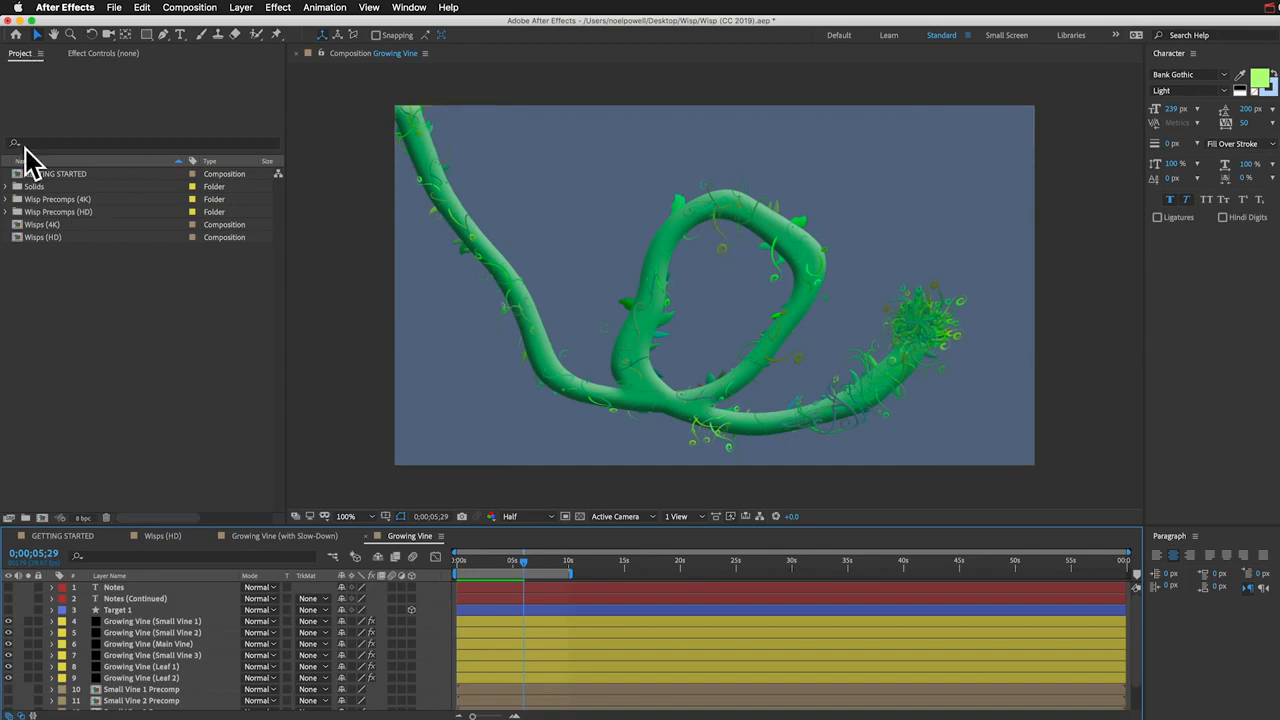
# Step: Expand the Growing Vine folder in Wisp Precomps (HD) and examine the vine layers inside the Growing Vine comp
pyautogui.click(18, 212)
pyautogui.click(6, 212)
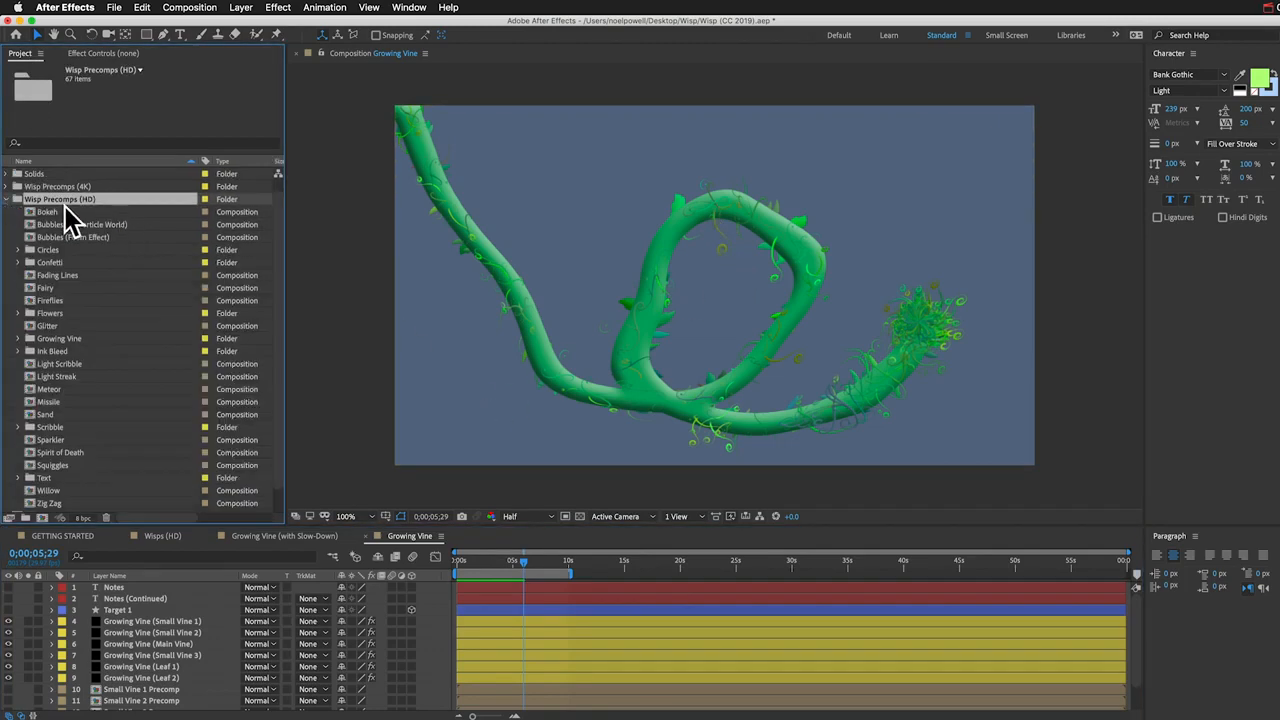
pyautogui.click(50, 339)
pyautogui.click(17, 339)
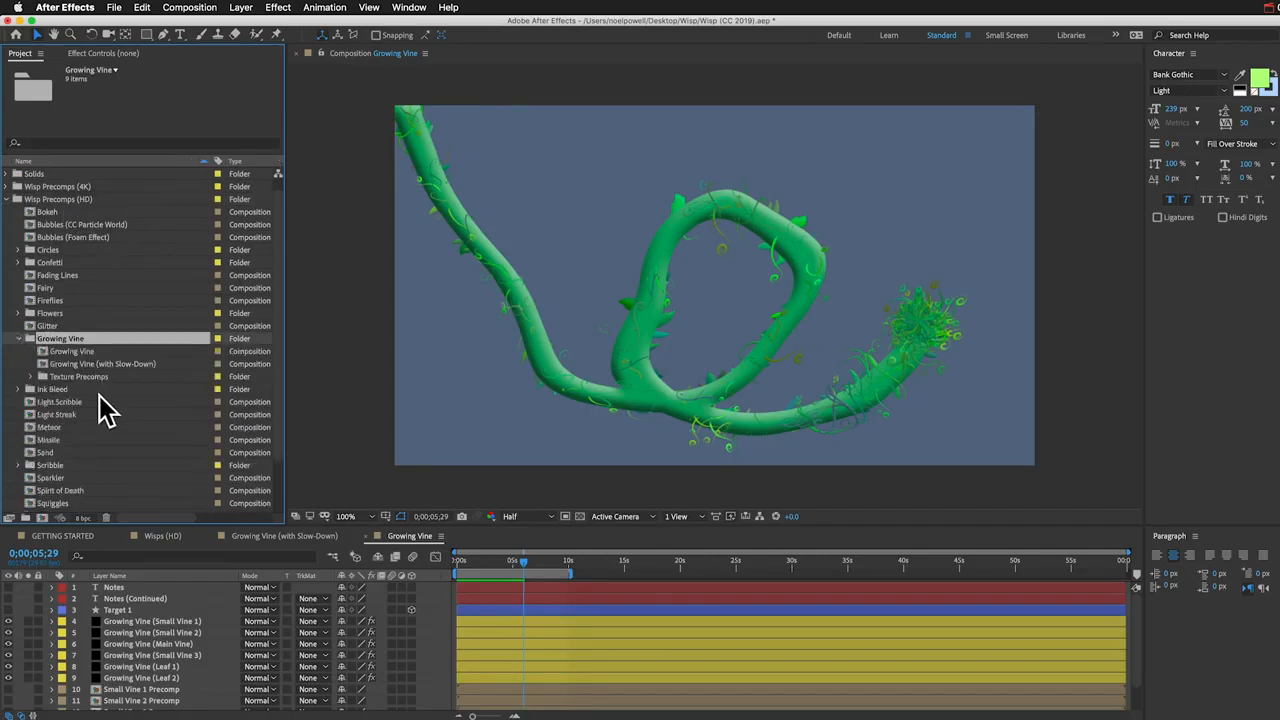
pyautogui.click(64, 351)
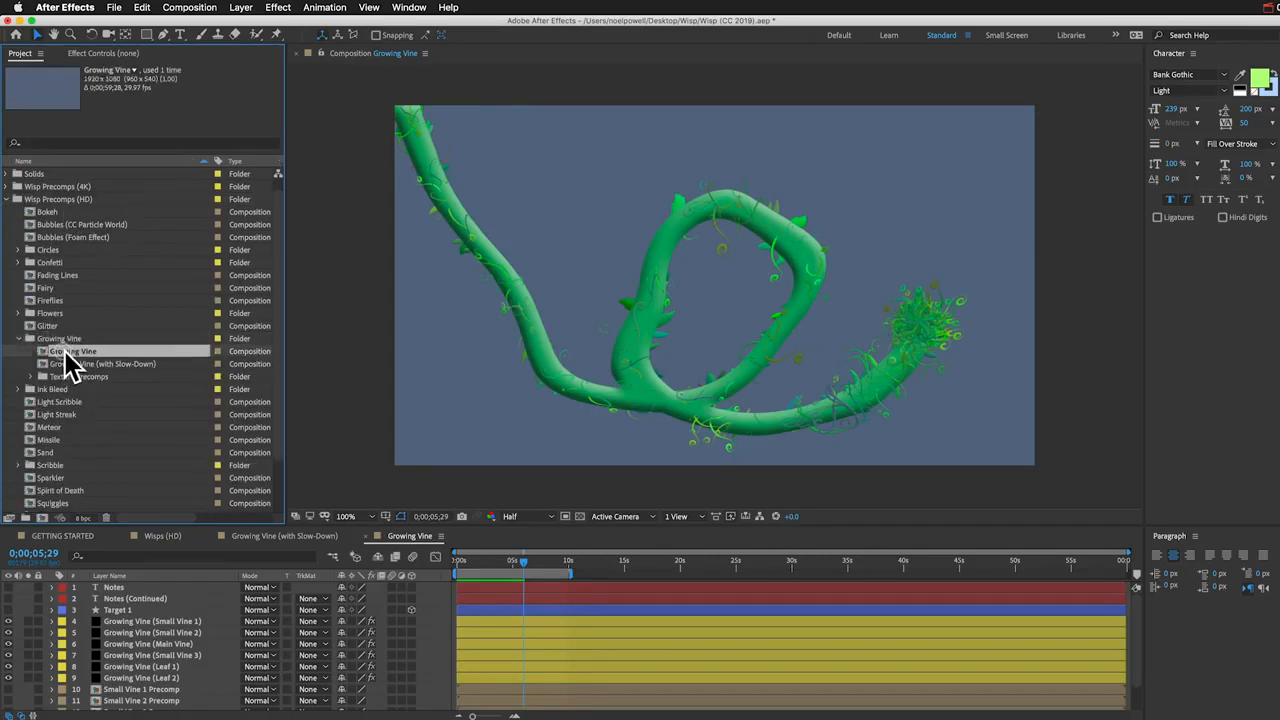
pyautogui.click(125, 621)
pyautogui.click(125, 632)
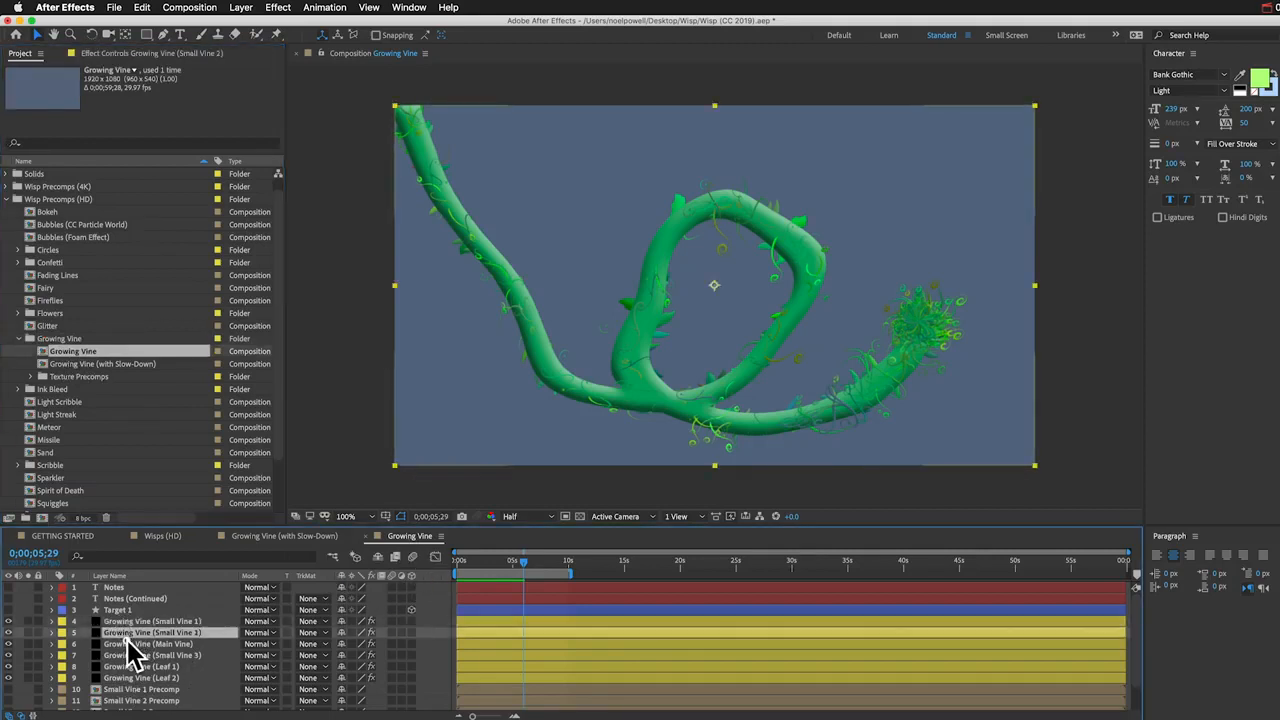
pyautogui.click(132, 644)
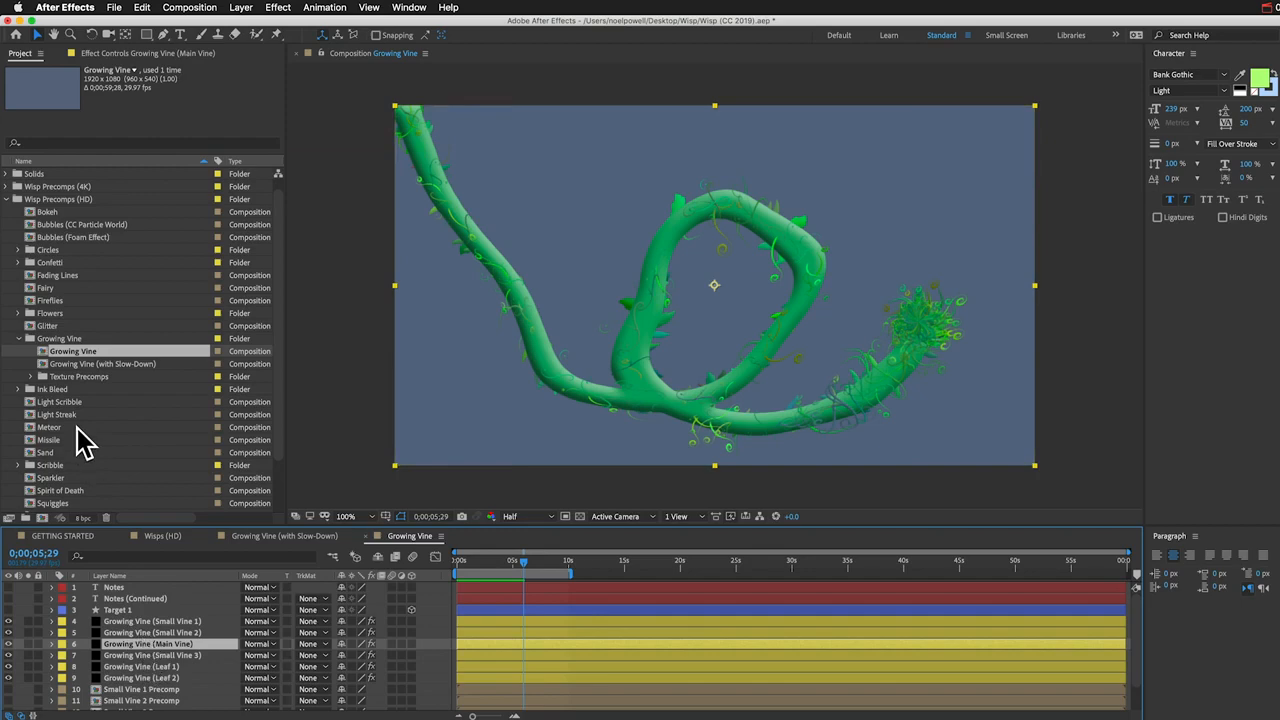
# Step: Open the Growing Vine (with Slow-Down) comp and reveal the Time Remap keyframes on its Growing Vine layer
pyautogui.click(84, 364)
pyautogui.doubleClick(84, 364)
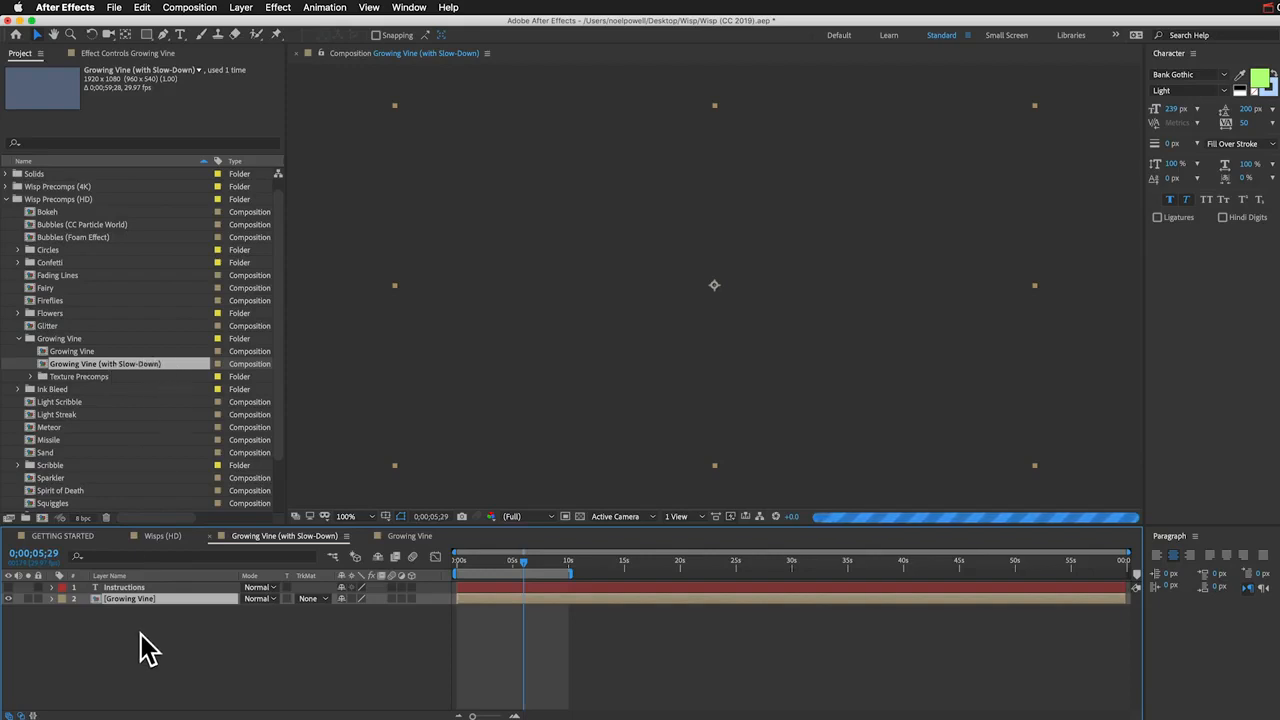
pyautogui.press('r')
pyautogui.press('r')
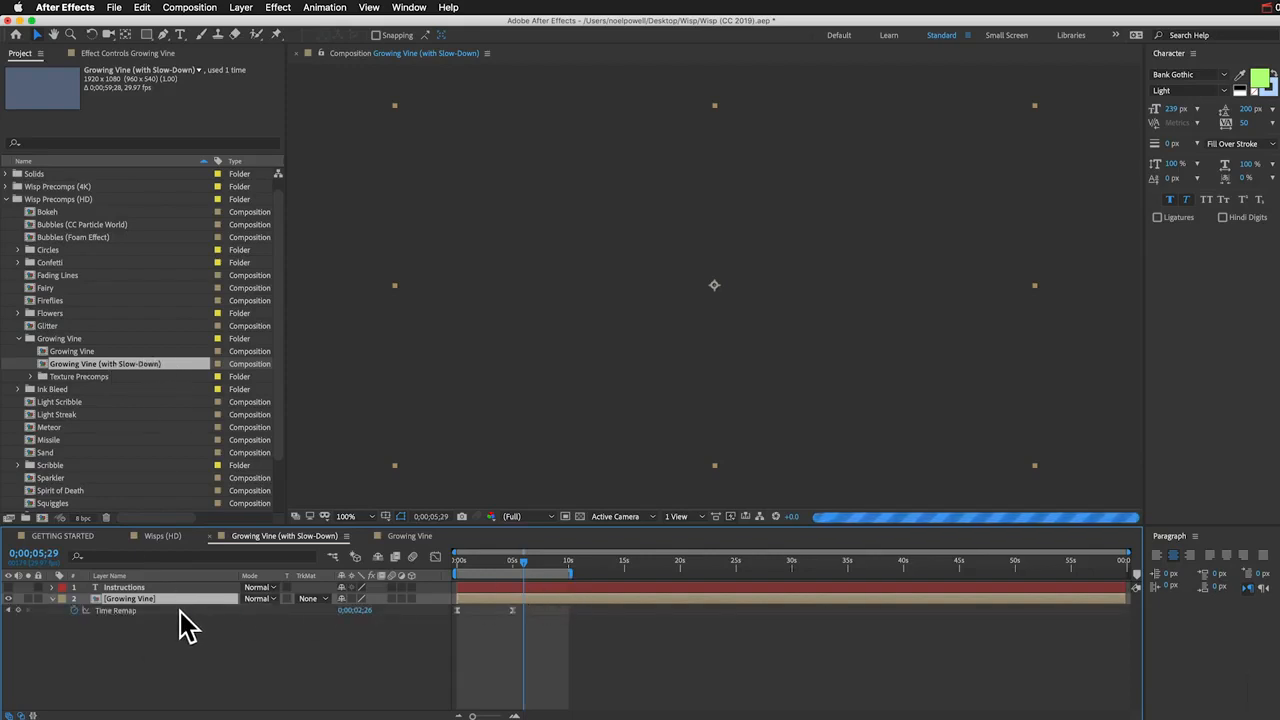
pyautogui.press('Return')
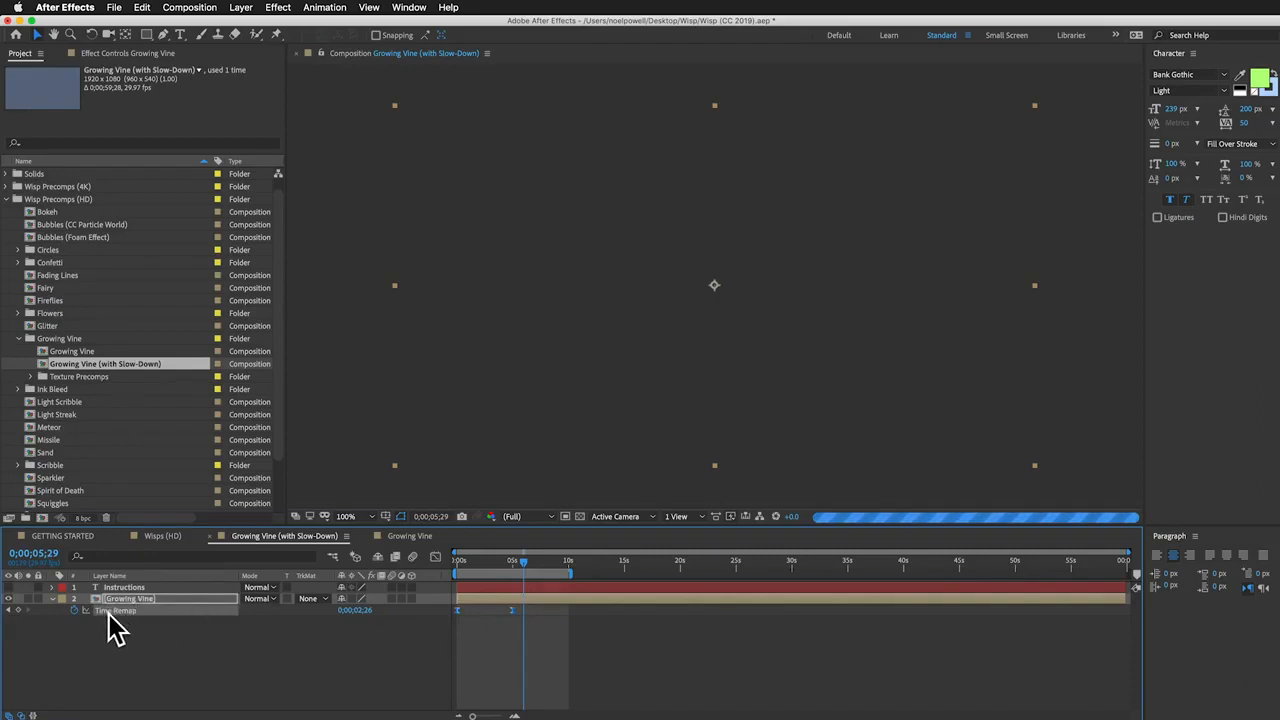
# Step: Preview the vine's growth in Growing Vine (with Slow-Down) to examine how it slows to a stop
pyautogui.click(505, 560)
pyautogui.moveTo(510, 572); pyautogui.dragTo(500, 571)
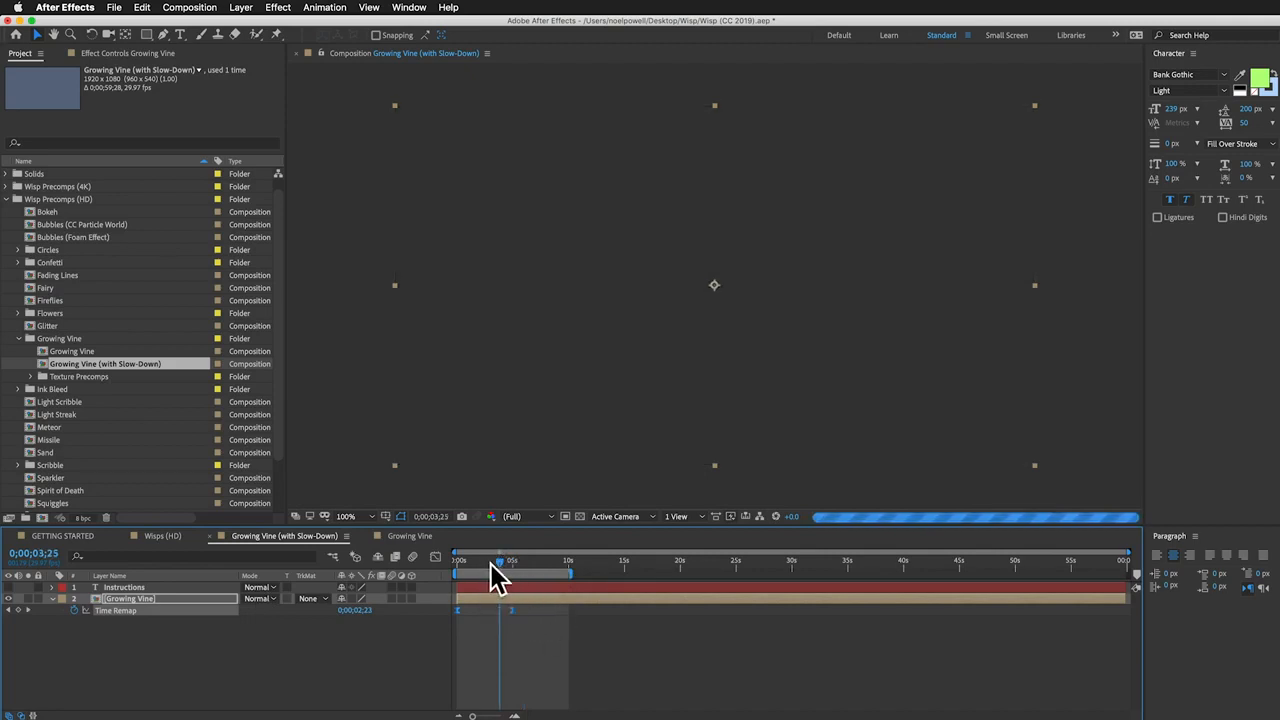
pyautogui.press('space')
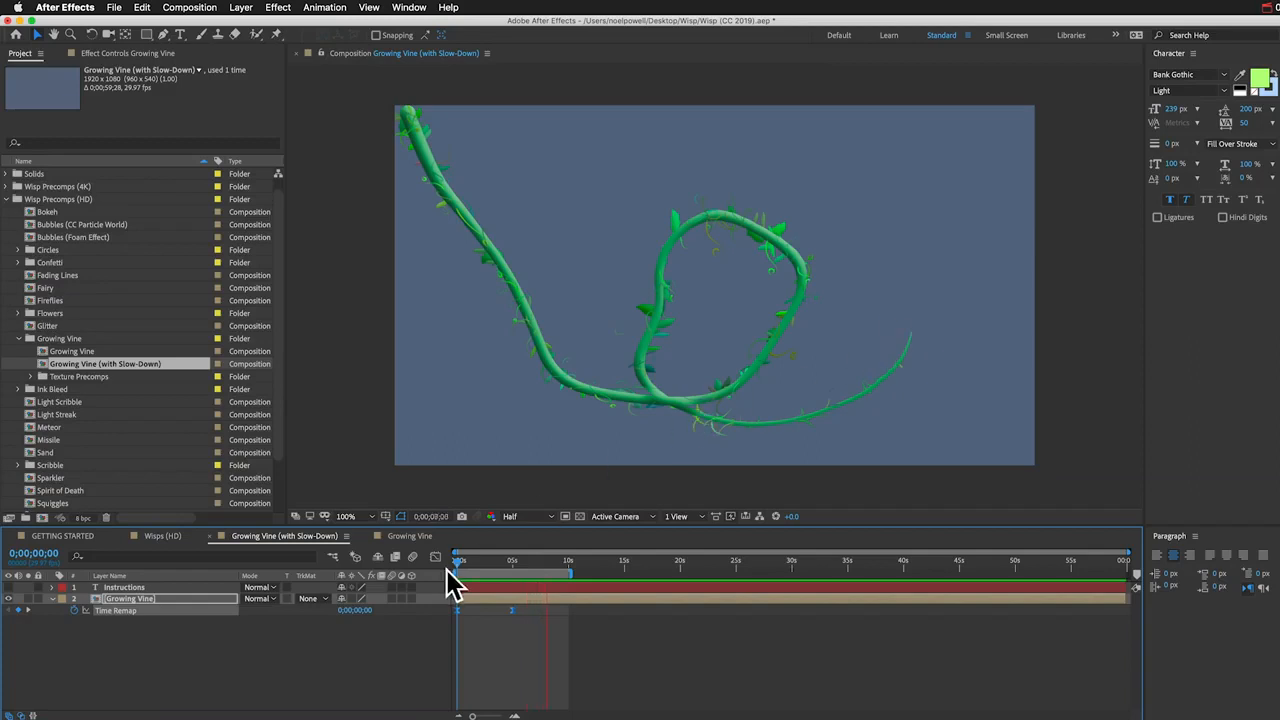
pyautogui.press('space')
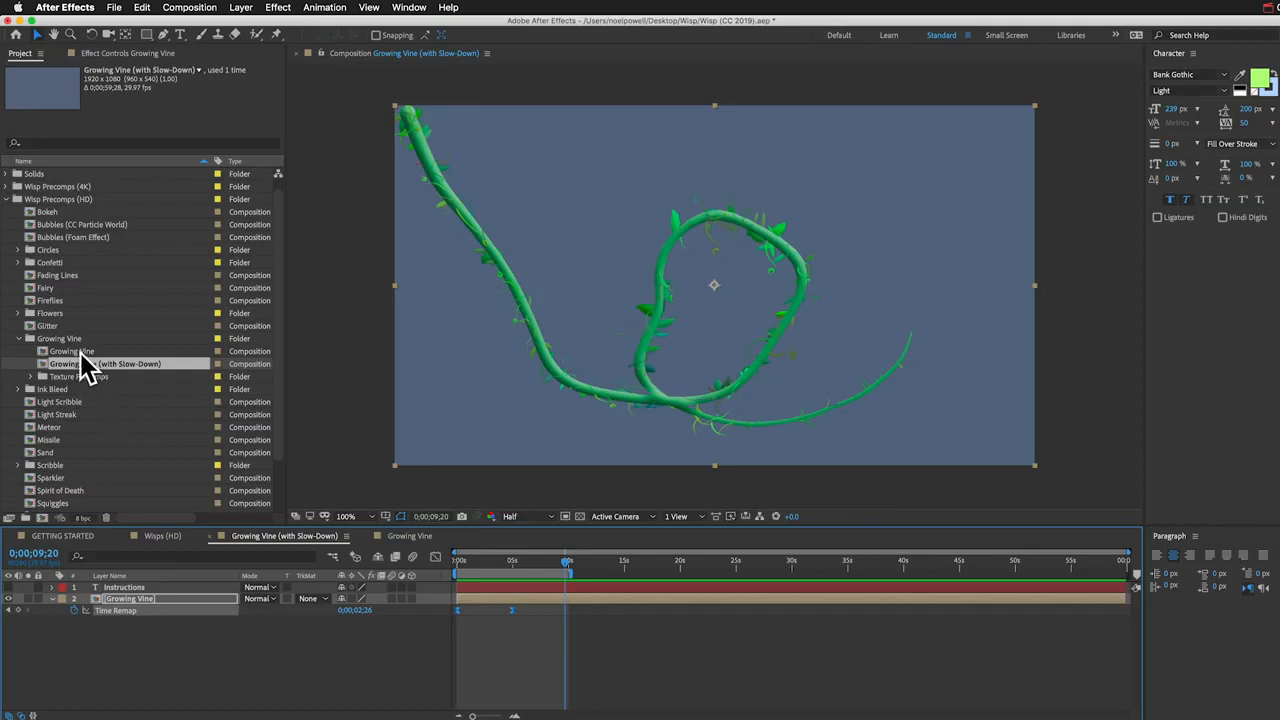
# Step: Create a new composition from the Growing Vine comp and enable time remapping on its Growing Vine layer
pyautogui.click(80, 352)
pyautogui.moveTo(57, 355); pyautogui.dragTo(42, 518)
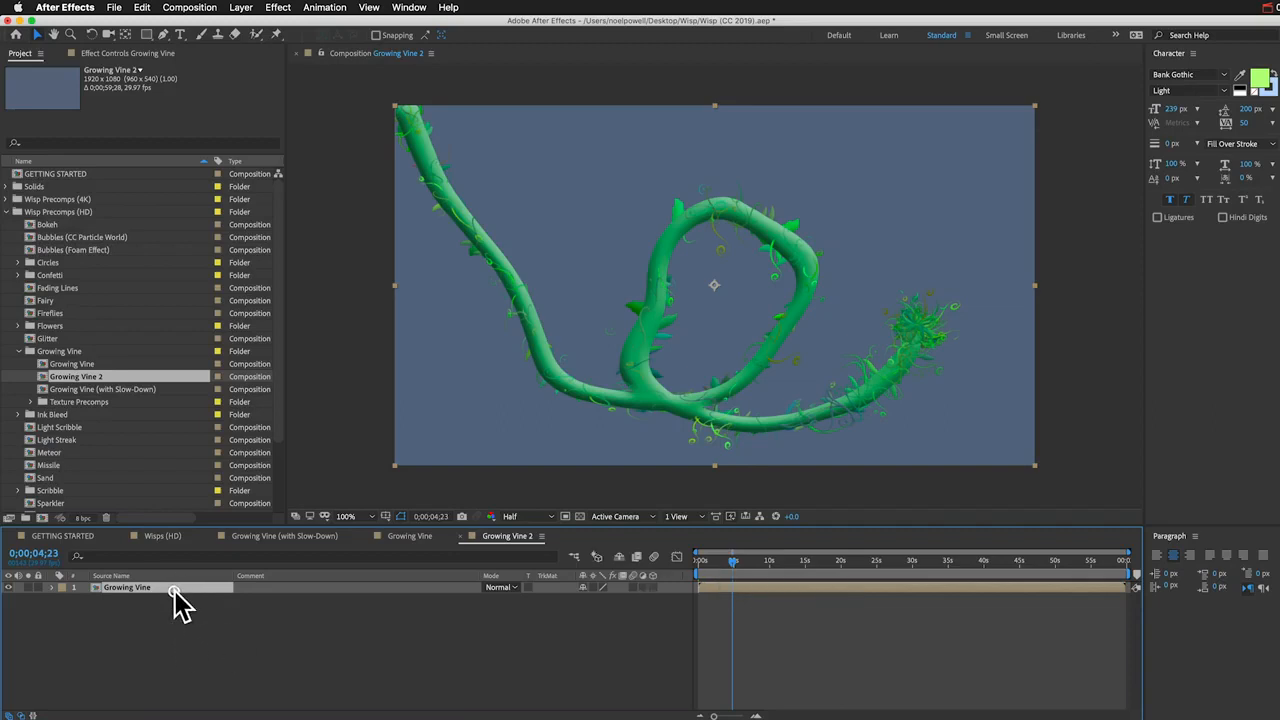
pyautogui.click(240, 8)
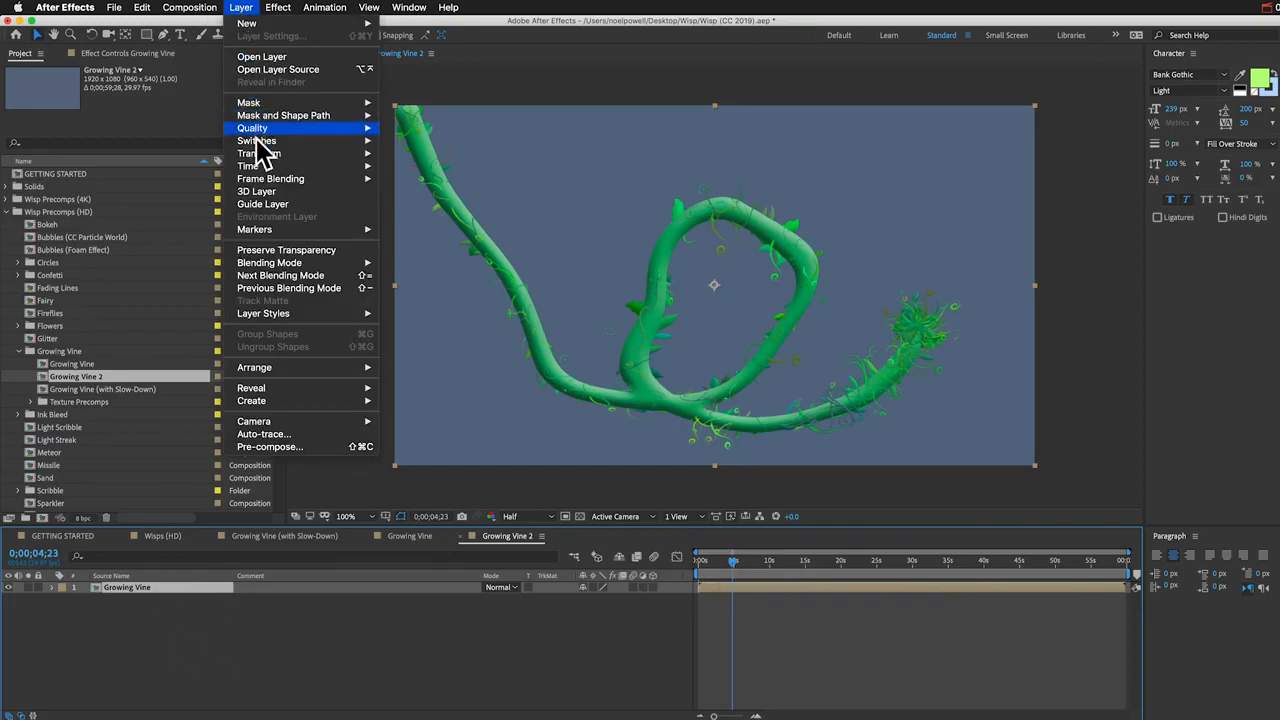
pyautogui.moveTo(340, 166)
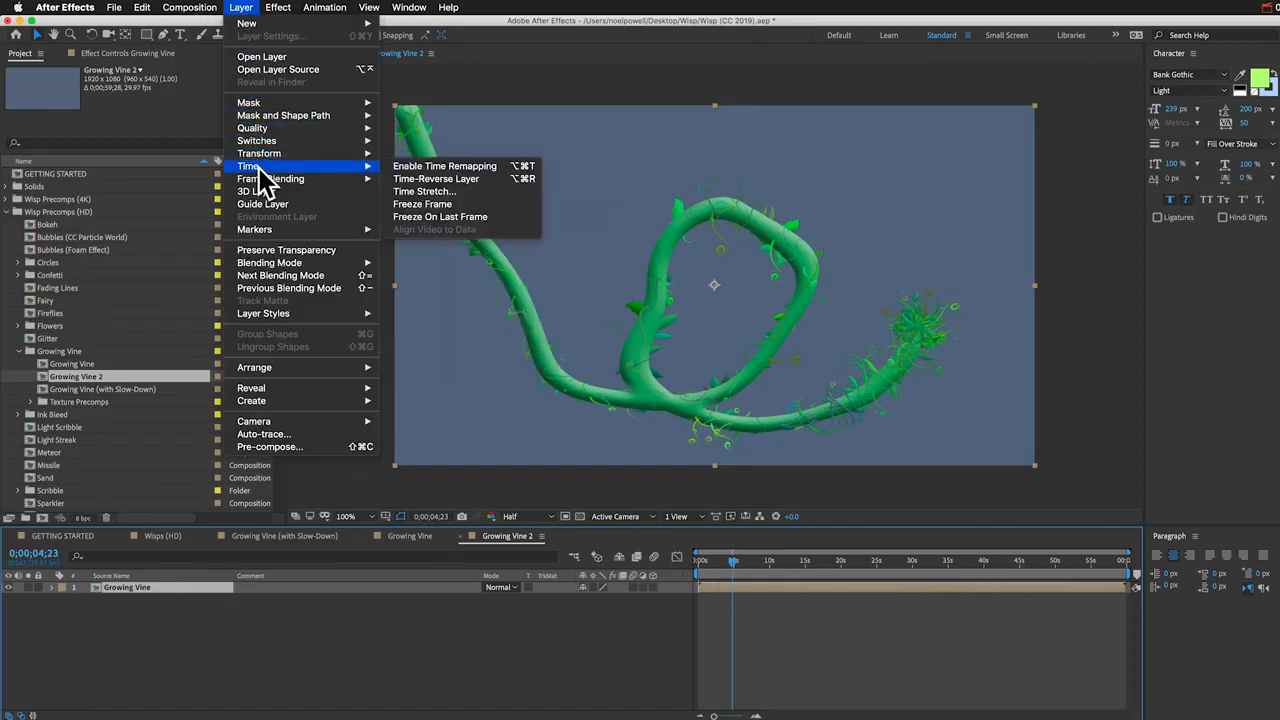
pyautogui.click(424, 168)
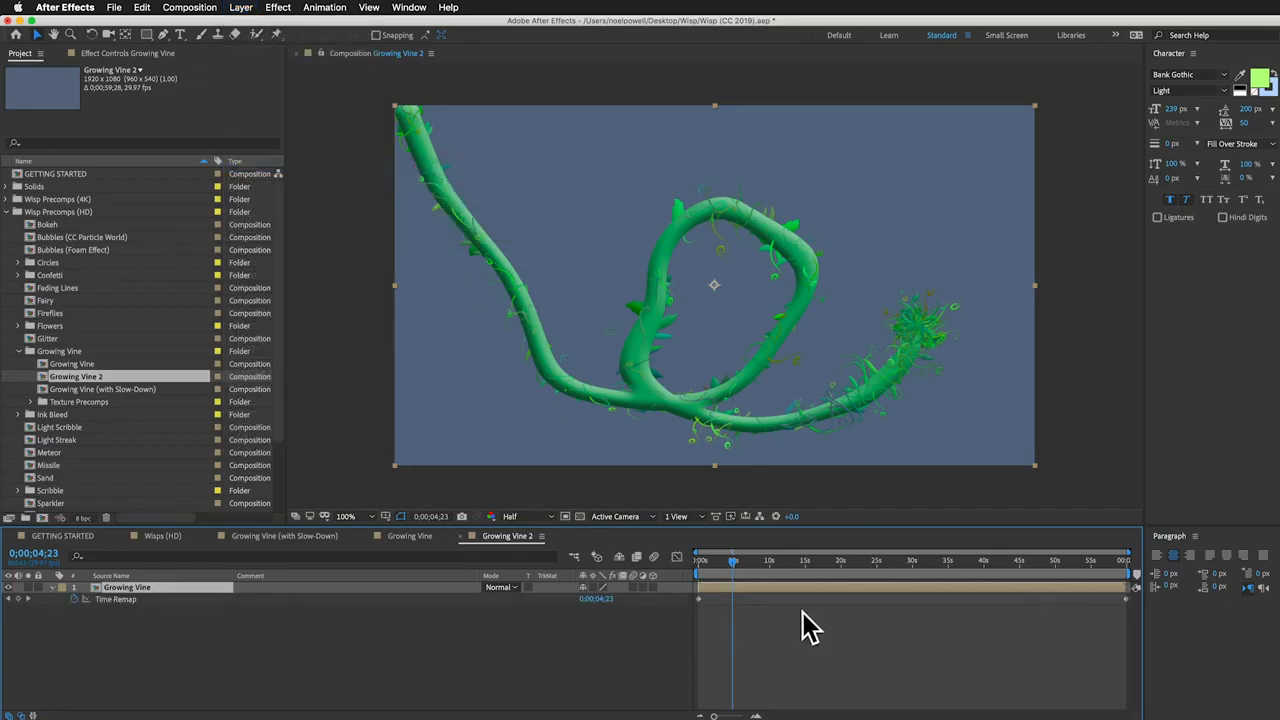
# Step: Add a Time Remap keyframe at 0;00;03;16, where the vine stops growing, and delete the keyframe at the layer's end
pyautogui.moveTo(733, 562); pyautogui.dragTo(688, 558)
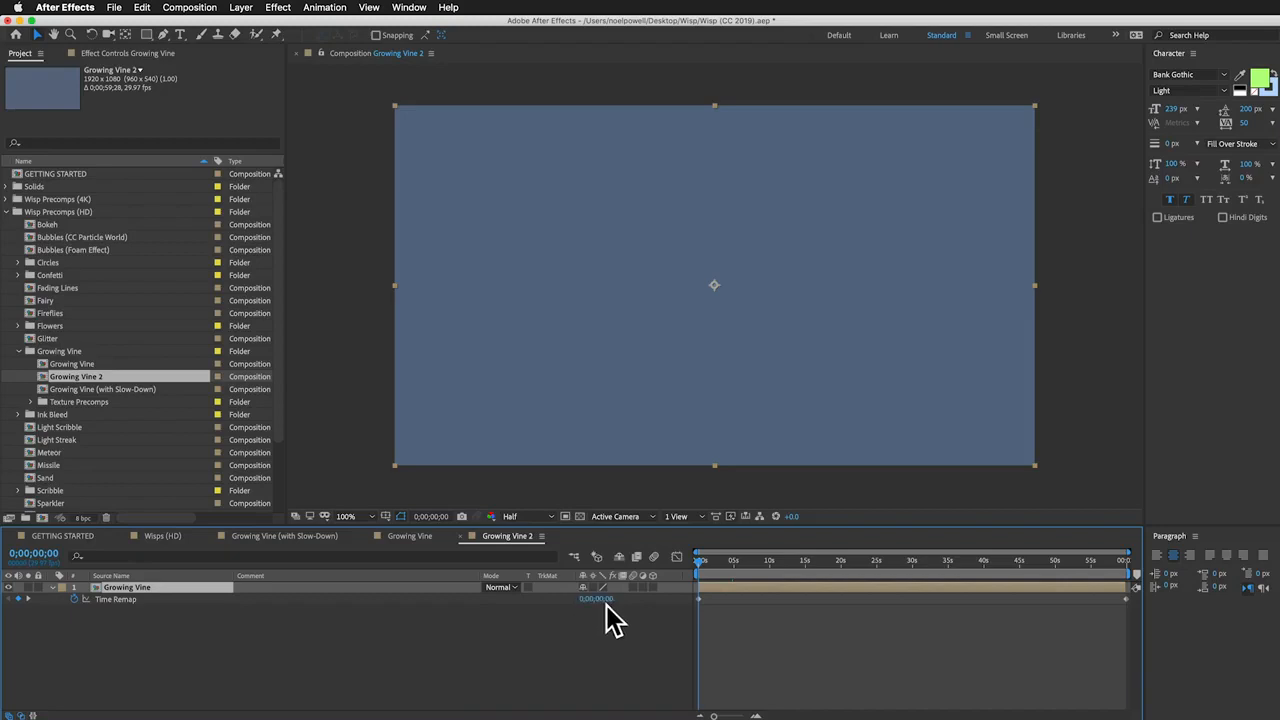
pyautogui.moveTo(1020, 560); pyautogui.dragTo(1125, 565)
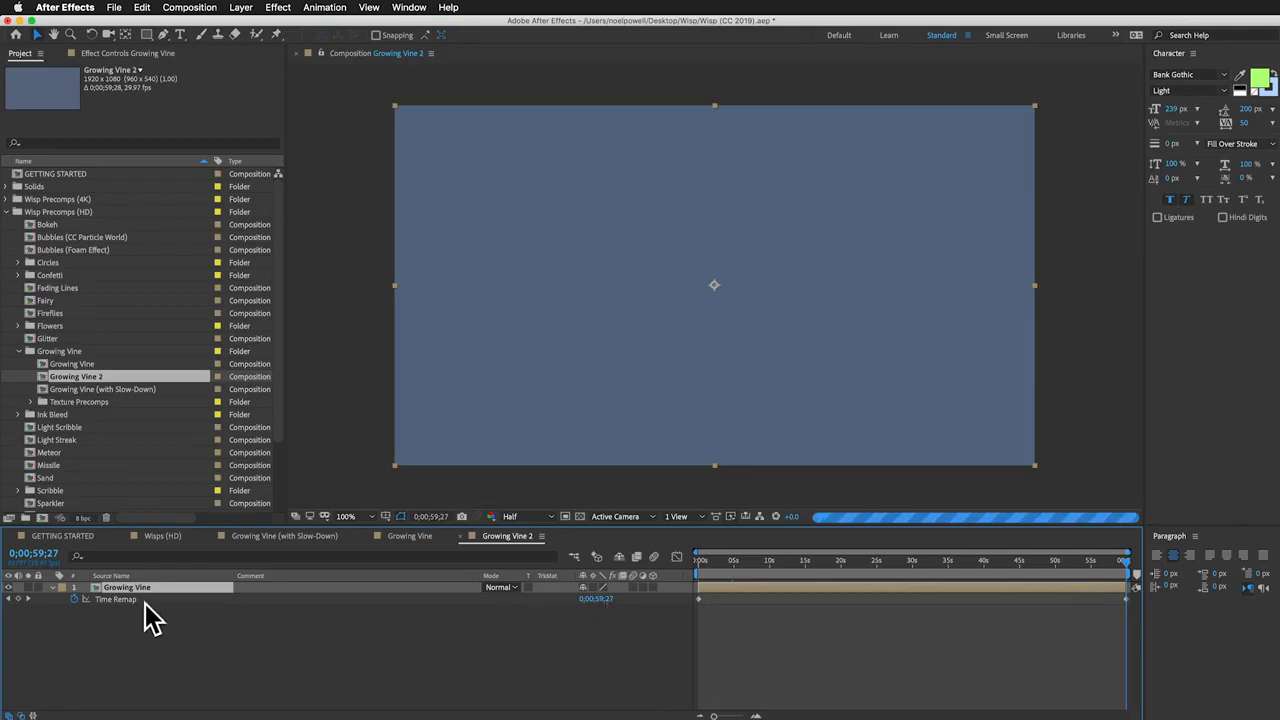
pyautogui.click(721, 565)
pyautogui.moveTo(721, 563); pyautogui.dragTo(723, 563)
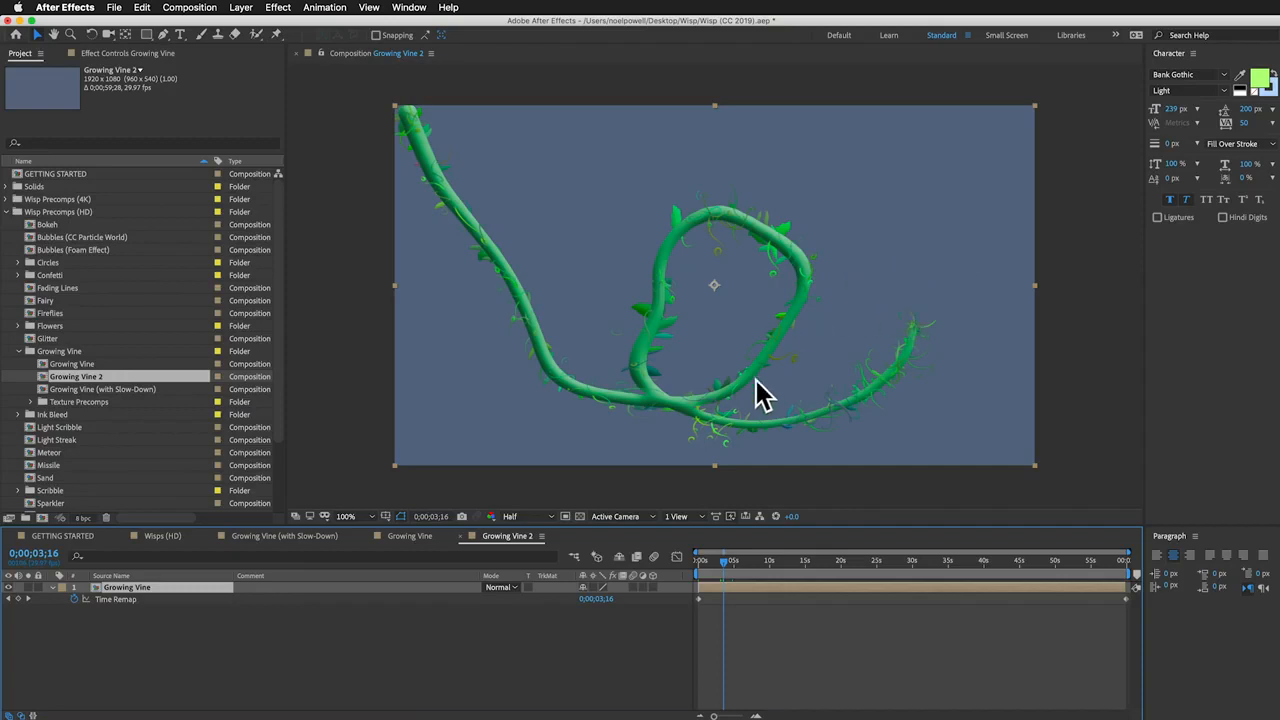
pyautogui.click(18, 599)
pyautogui.moveTo(1102, 600); pyautogui.dragTo(1132, 609)
pyautogui.press('BackSpace')
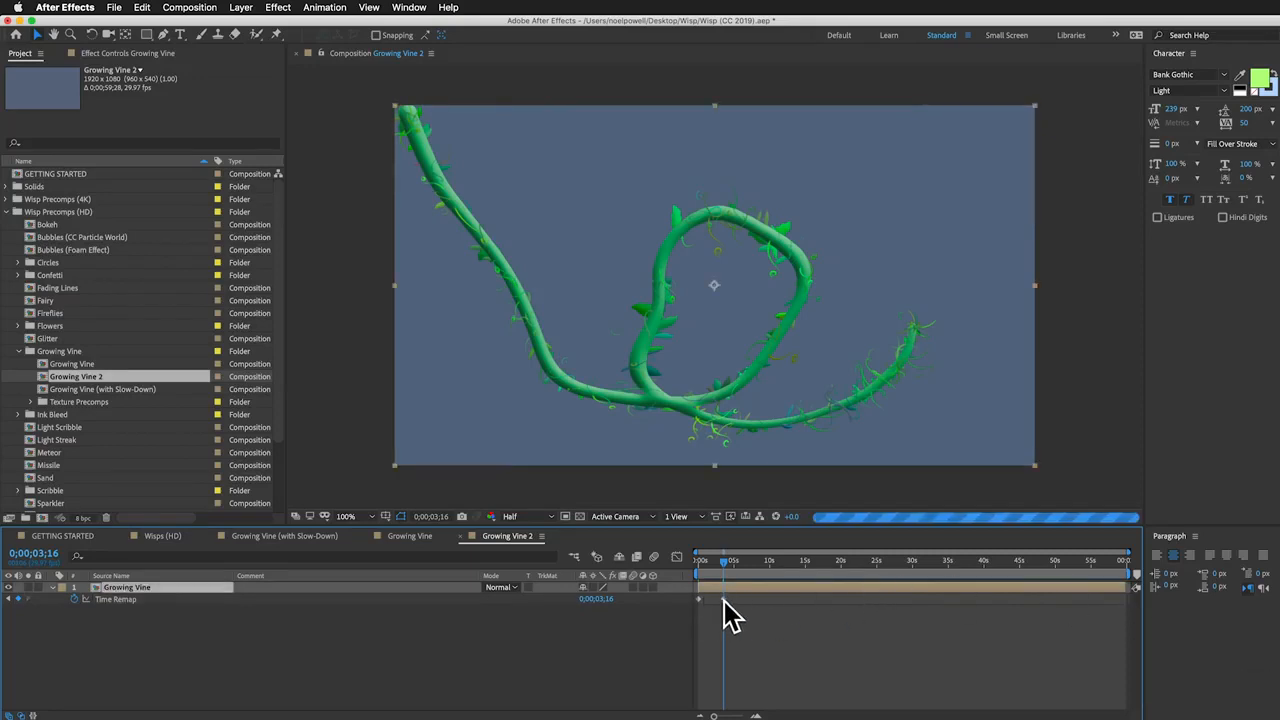
# Step: Move the second Time Remap keyframe to 0;00;04;25 and ease its incoming speed
pyautogui.moveTo(724, 600); pyautogui.dragTo(734, 602)
pyautogui.rightClick(735, 603)
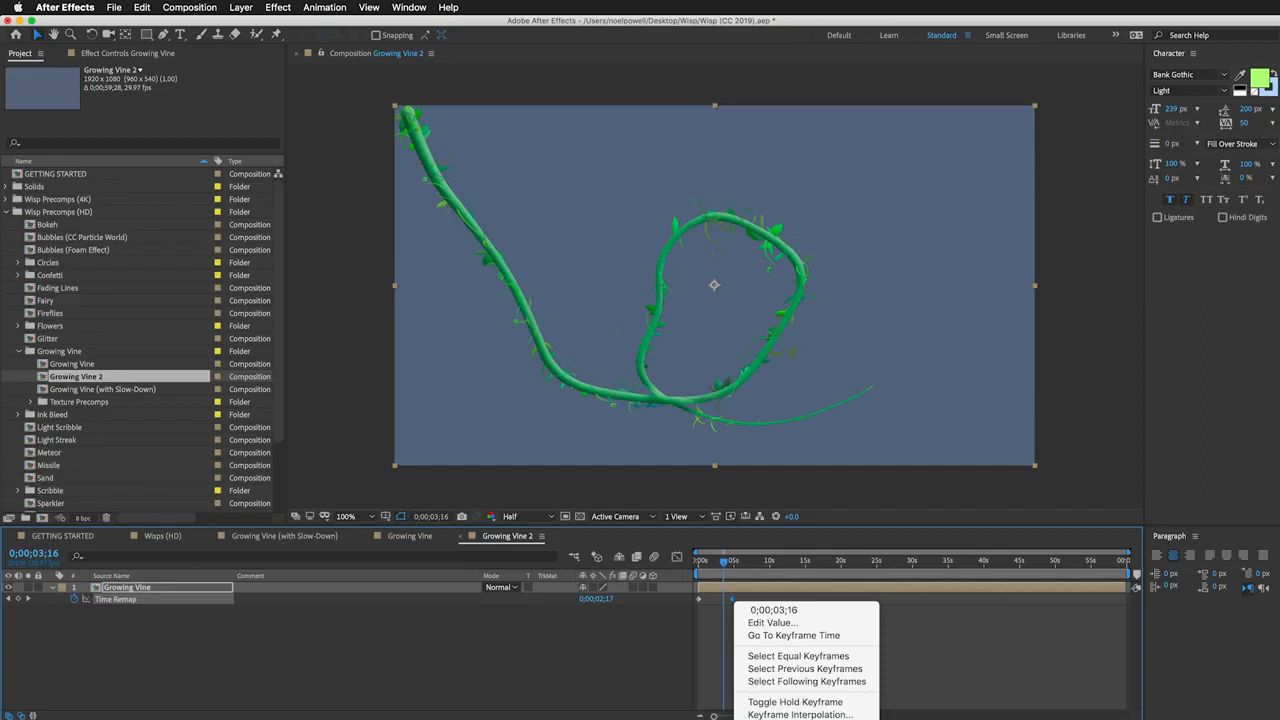
pyautogui.click(756, 612)
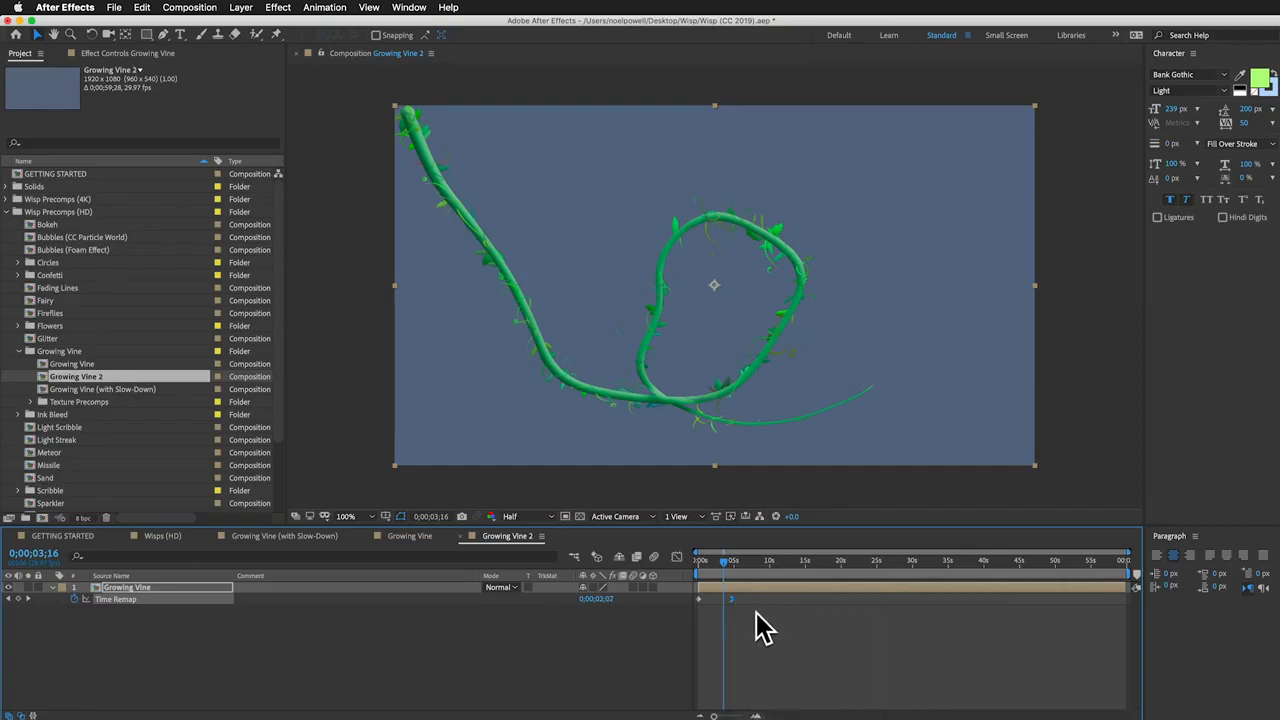
# Step: Show the Time Remap speed graph and lengthen the incoming ease handle of the keyframe at 0;00;04;25
pyautogui.click(677, 558)
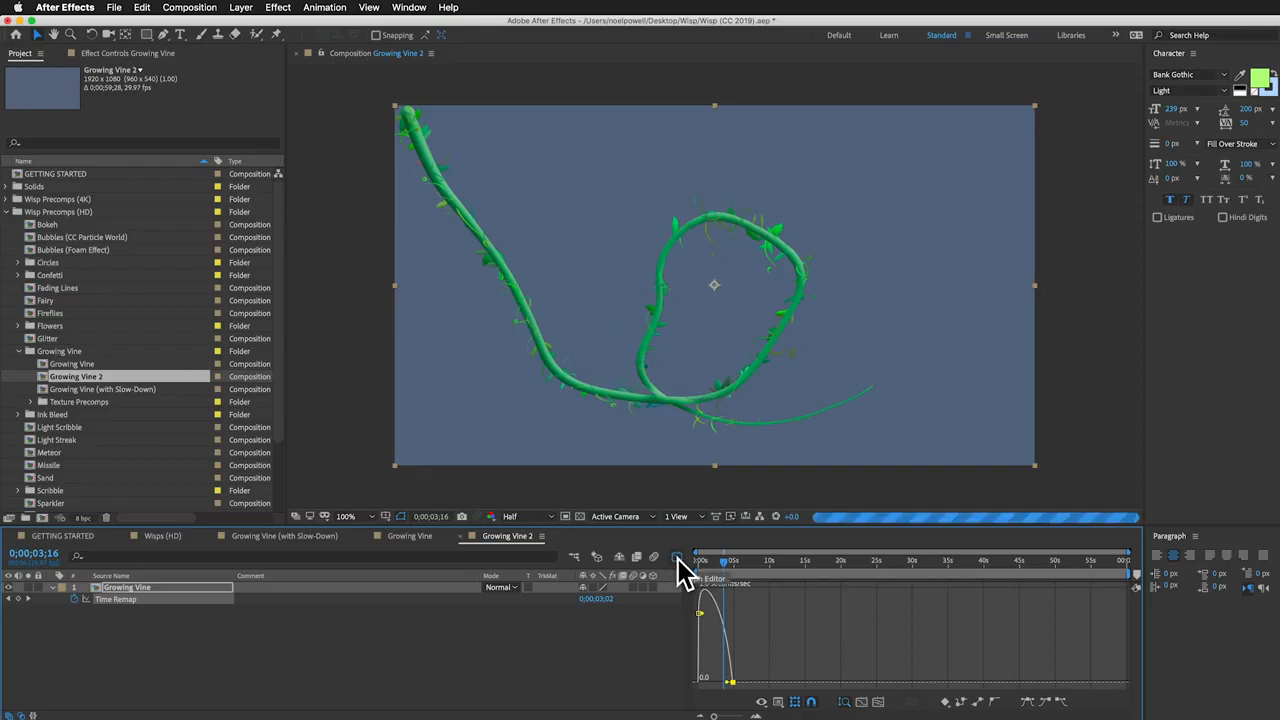
pyautogui.press('=')
pyautogui.press('=')
pyautogui.press('=')
pyautogui.press('=')
pyautogui.press('-')
pyautogui.moveTo(483, 575); pyautogui.dragTo(309, 577)
pyautogui.moveTo(968, 690)
pyautogui.mouseDown()
pyautogui.moveTo(974, 614)
pyautogui.moveTo(983, 691)
pyautogui.moveTo(973, 685)
pyautogui.mouseUp()
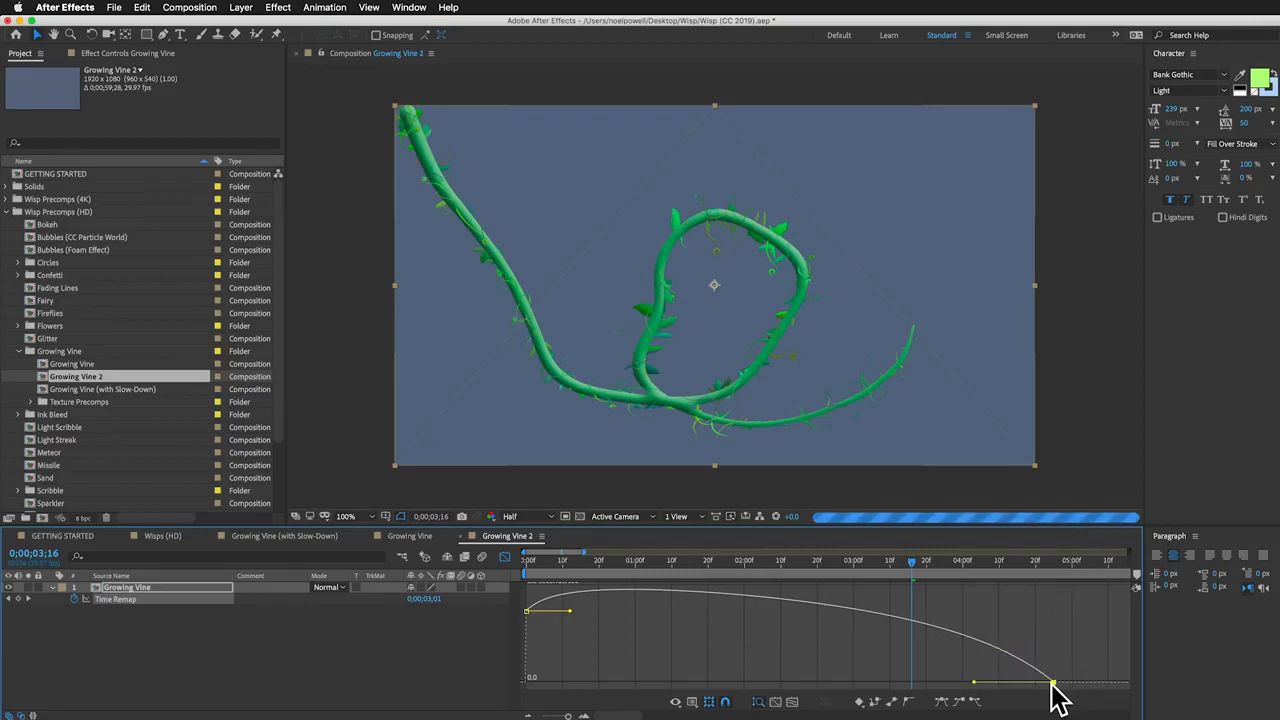
pyautogui.moveTo(1054, 684)
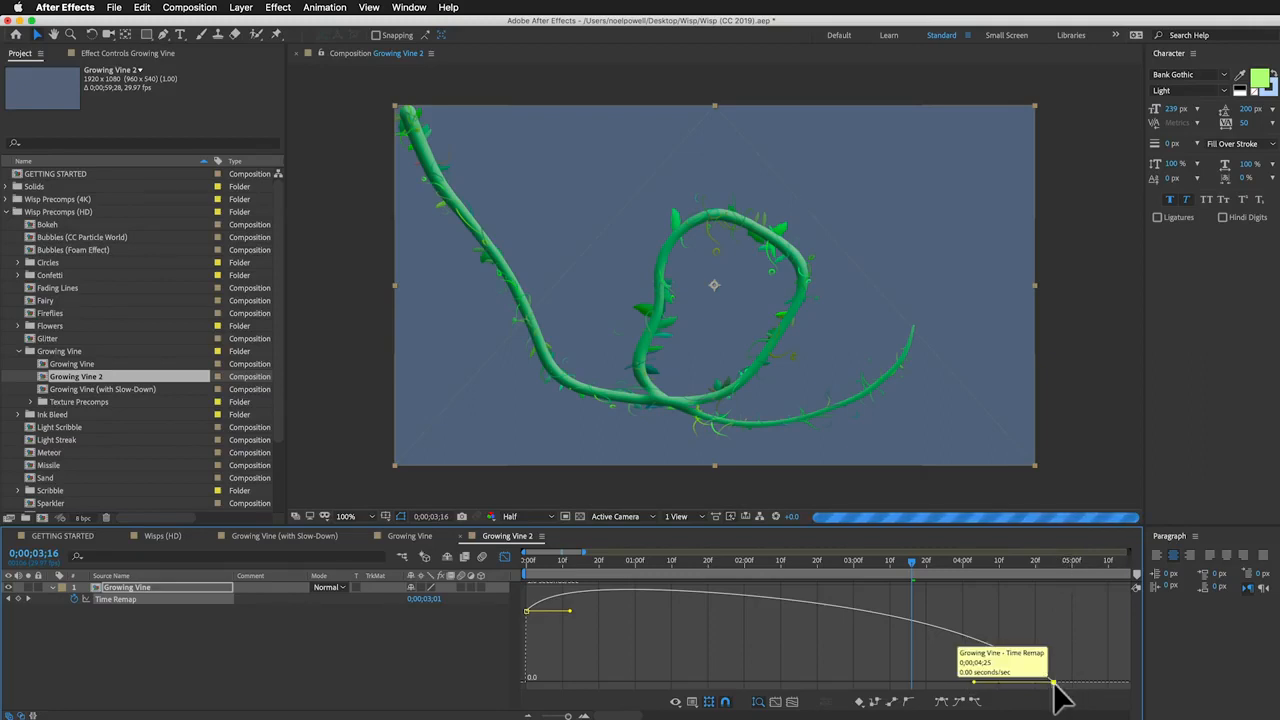
pyautogui.click(1052, 683)
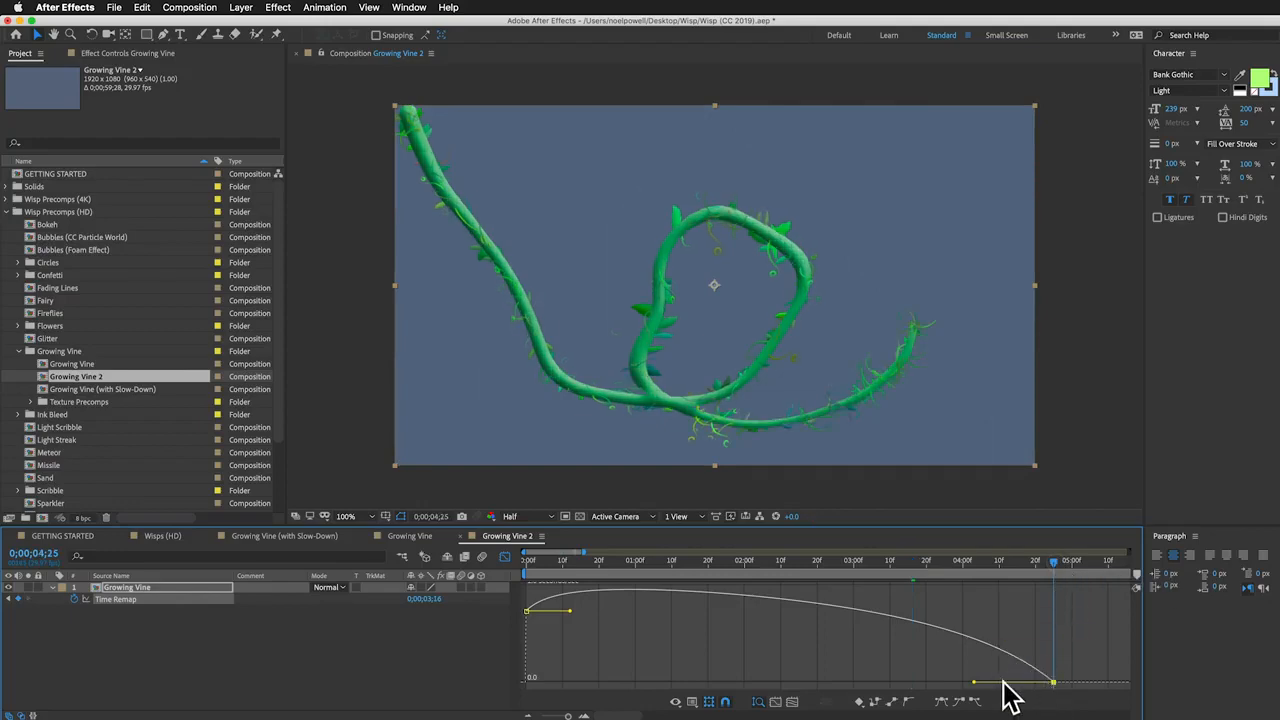
pyautogui.moveTo(972, 681); pyautogui.dragTo(943, 689)
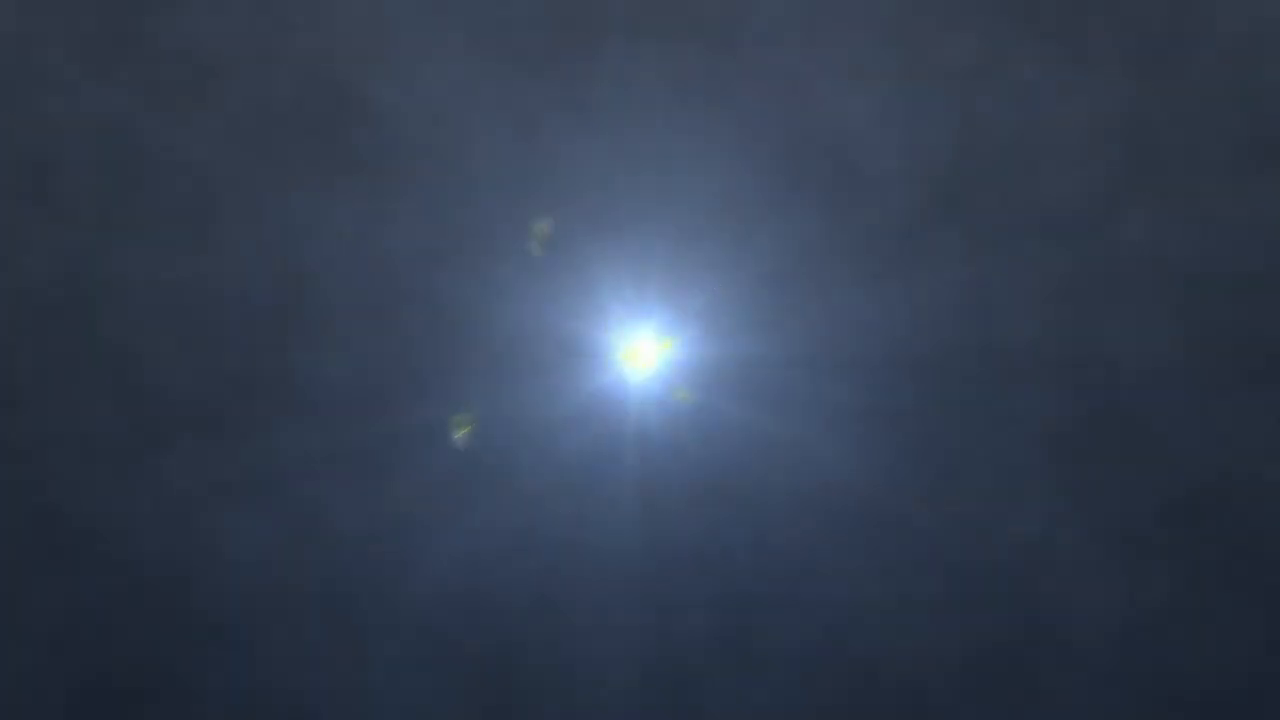